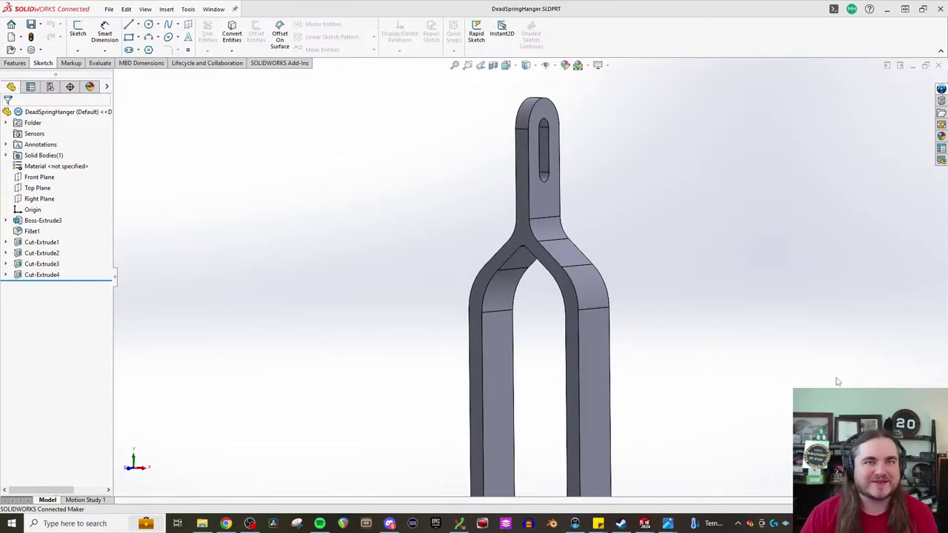
scroll(585, 321, "down", 2)
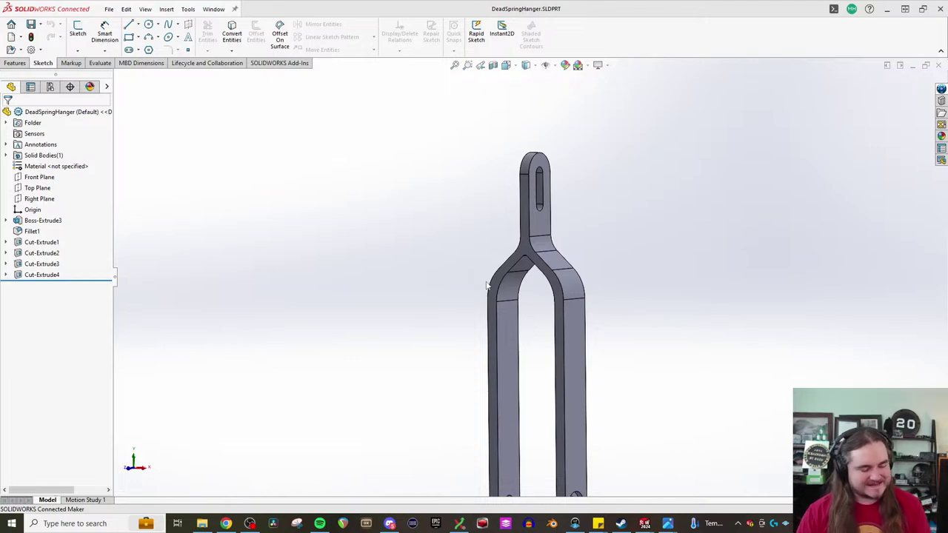
scroll(556, 220, "up", 1)
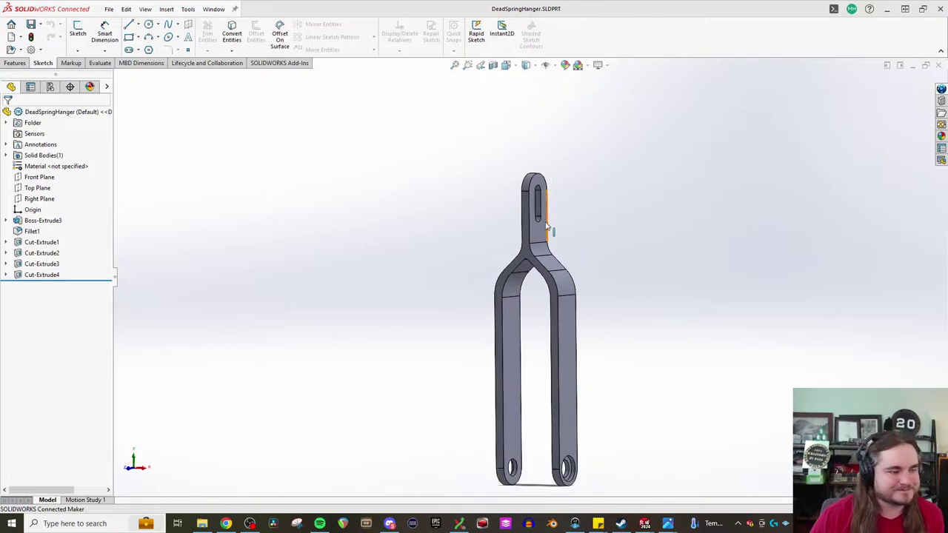
scroll(546, 224, "down", 3)
left_click(14, 63)
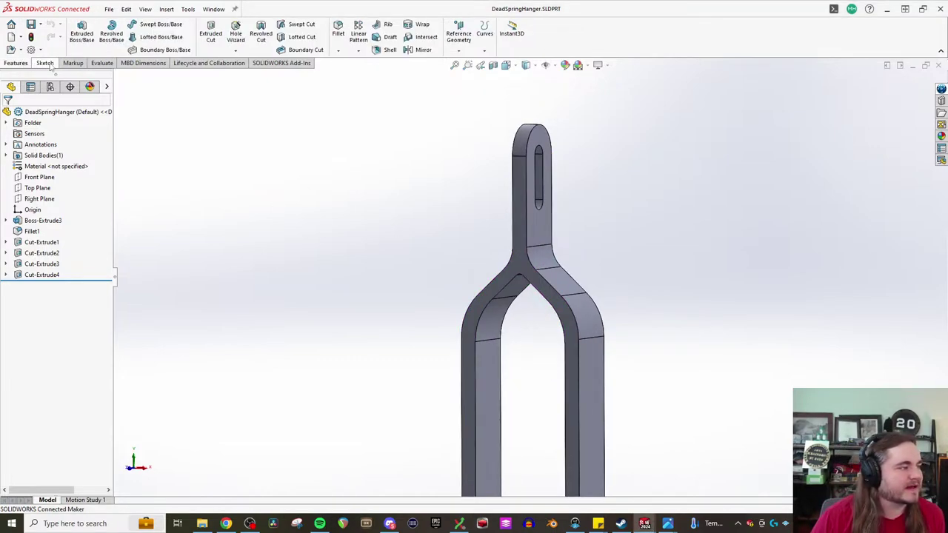
left_click(100, 63)
left_click(68, 64)
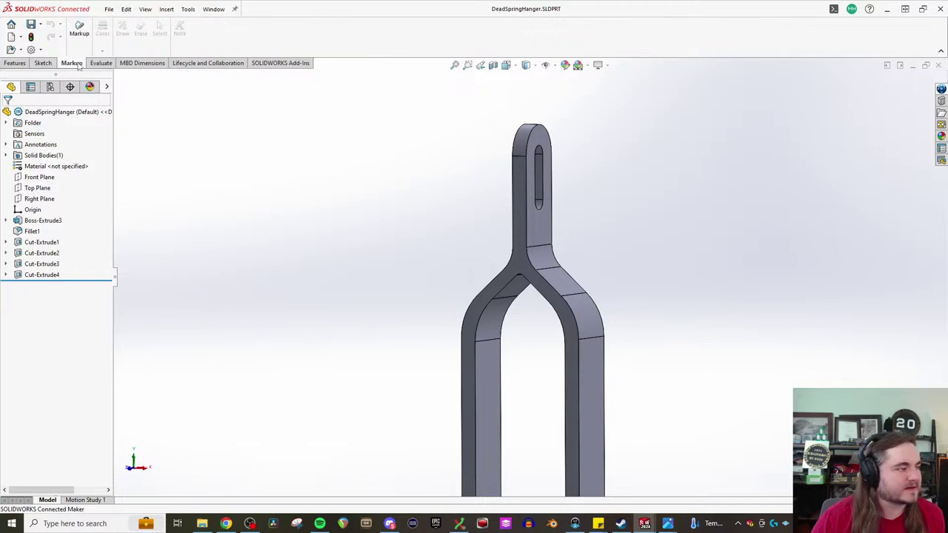
left_click(101, 63)
left_click(165, 33)
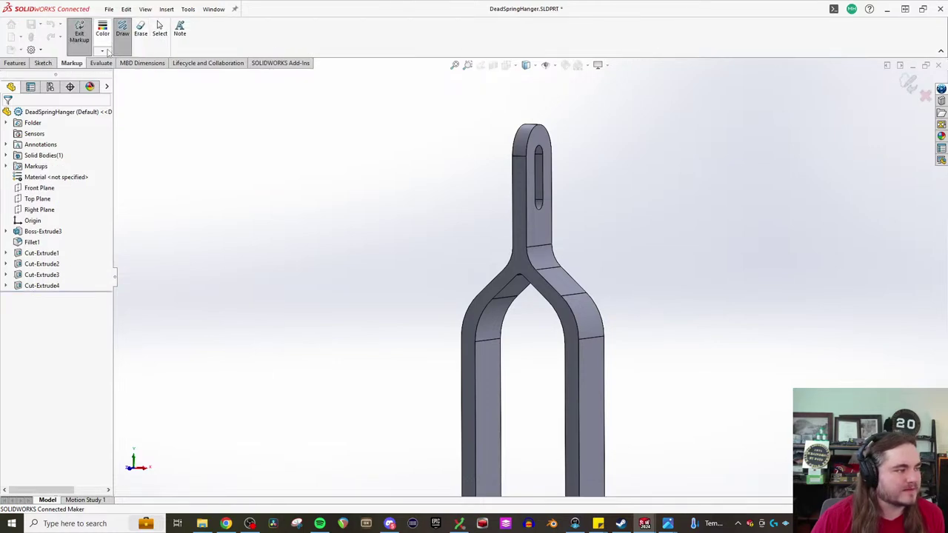
left_click(80, 43)
left_click(173, 46)
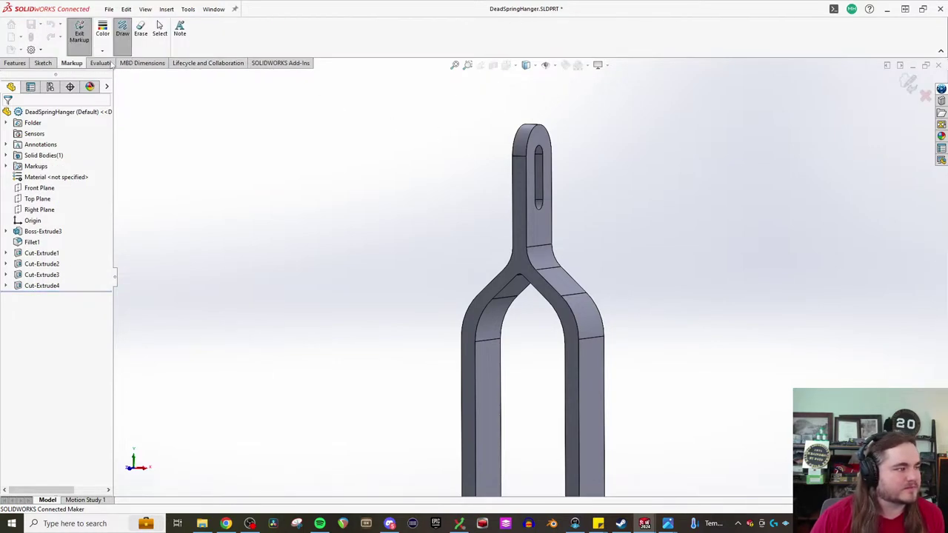
left_click(80, 42)
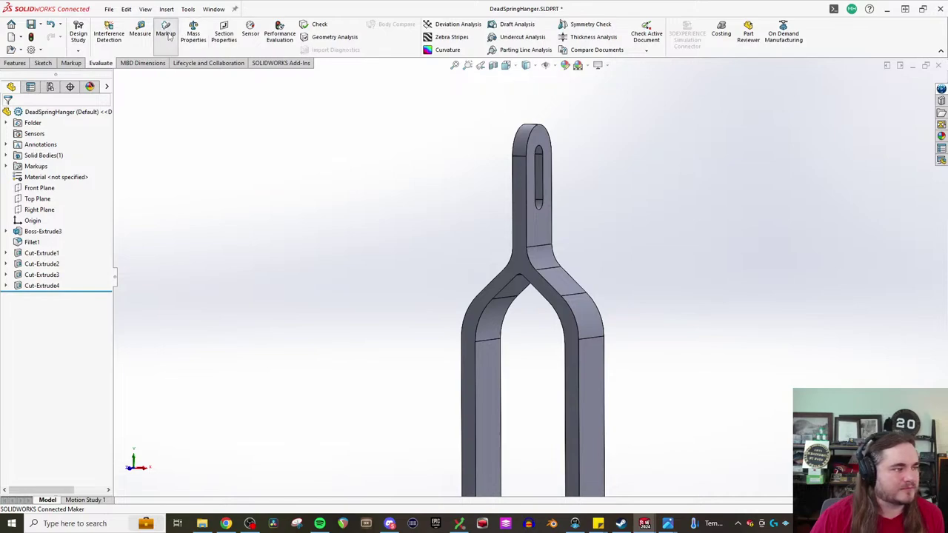
left_click(166, 34)
left_click(103, 64)
left_click(74, 64)
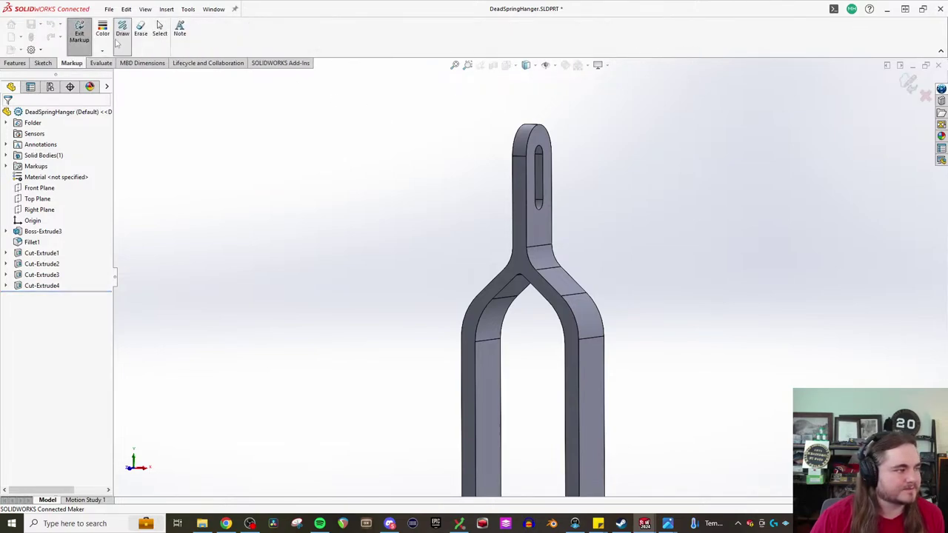
left_click(86, 41)
Step: Measure the thickness of the hanger's slotted upper shank between the two long edges of its side face
left_click(101, 63)
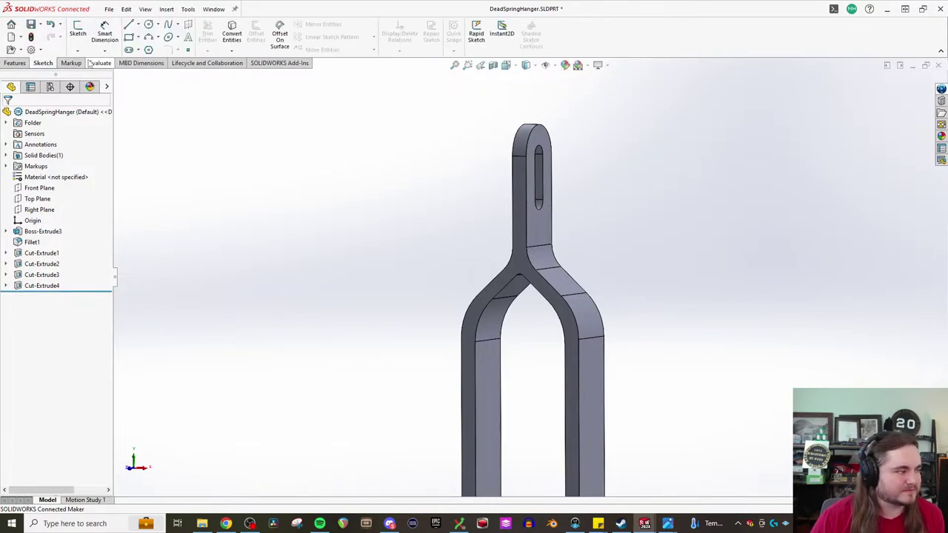
left_click(148, 42)
scroll(552, 166, "down", 2)
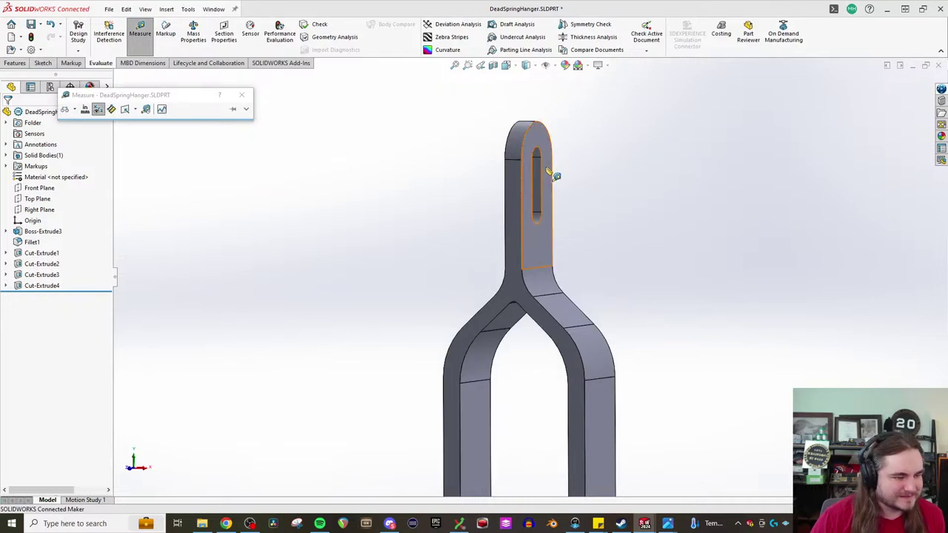
left_click(516, 224)
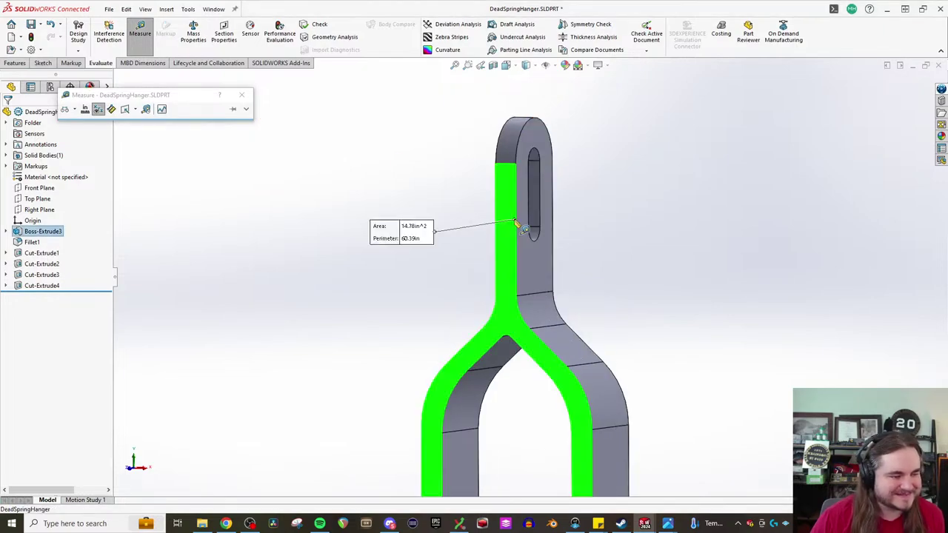
left_click(495, 220)
left_click(516, 220)
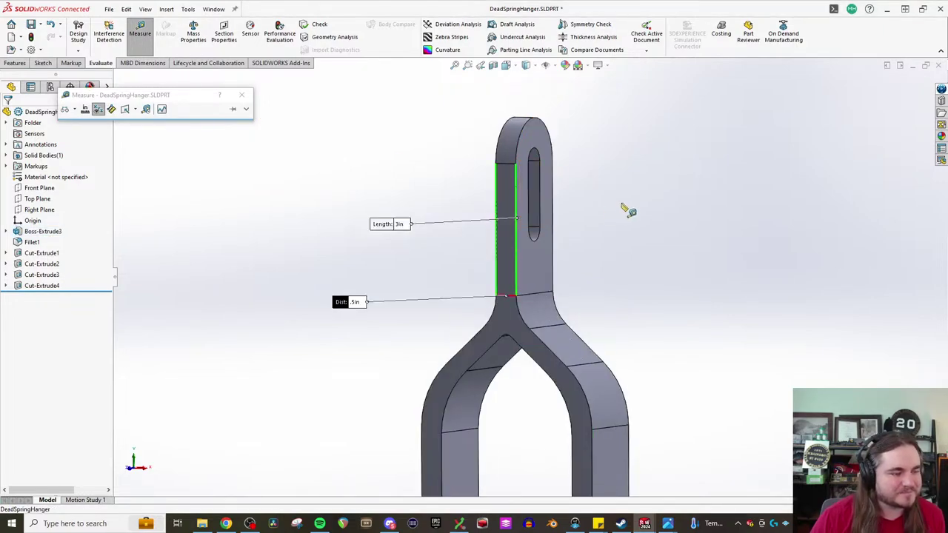
middle_click_drag(622, 205, 645, 207)
key("Escape")
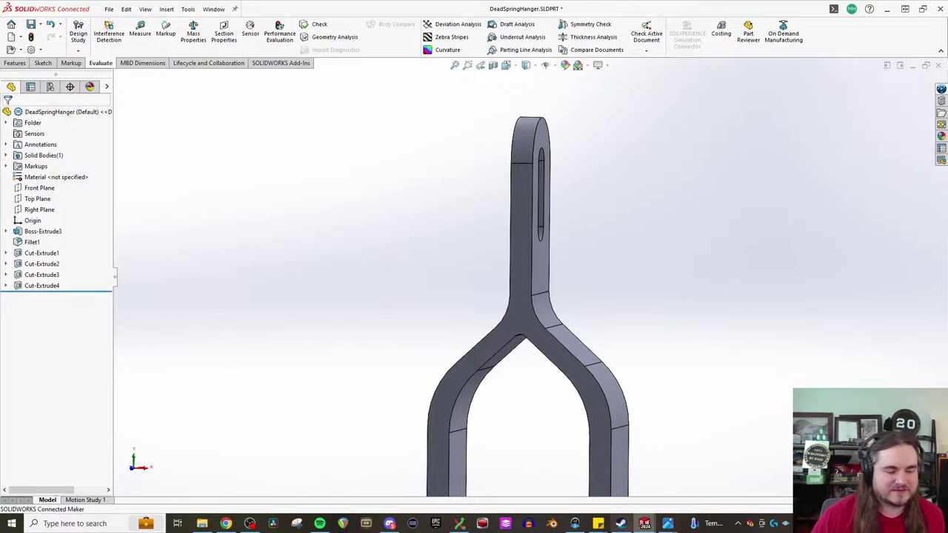
Step: Switch to the EqualizingLever part and start a sketch on its Top Plane
mouse_move(660, 527)
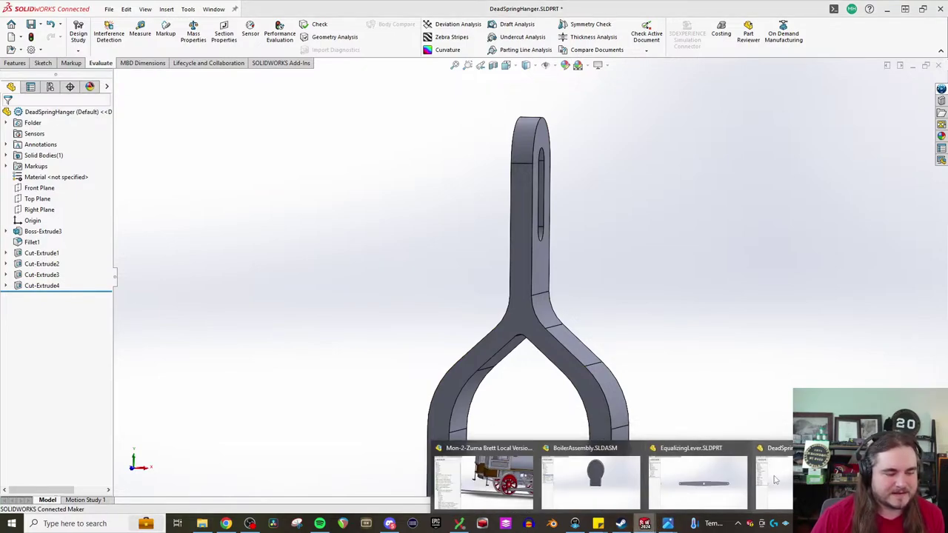
key("ctrl+Tab")
middle_click_drag(445, 241, 415, 296)
scroll(353, 361, "down", 6)
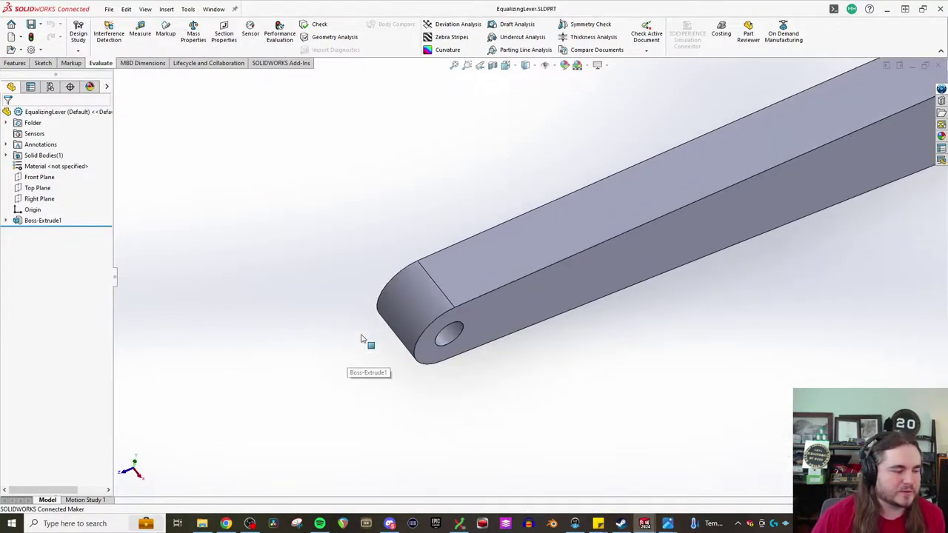
key("ctrl+5")
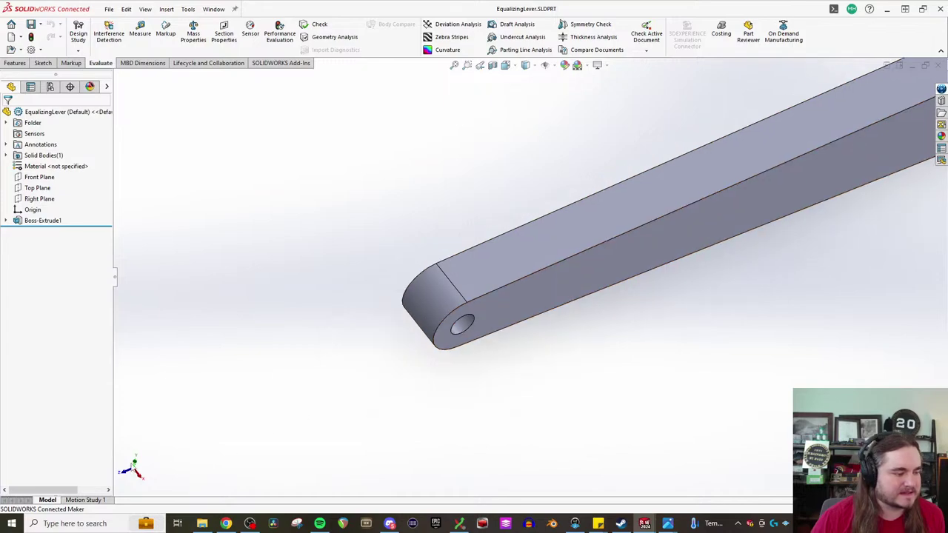
key("f")
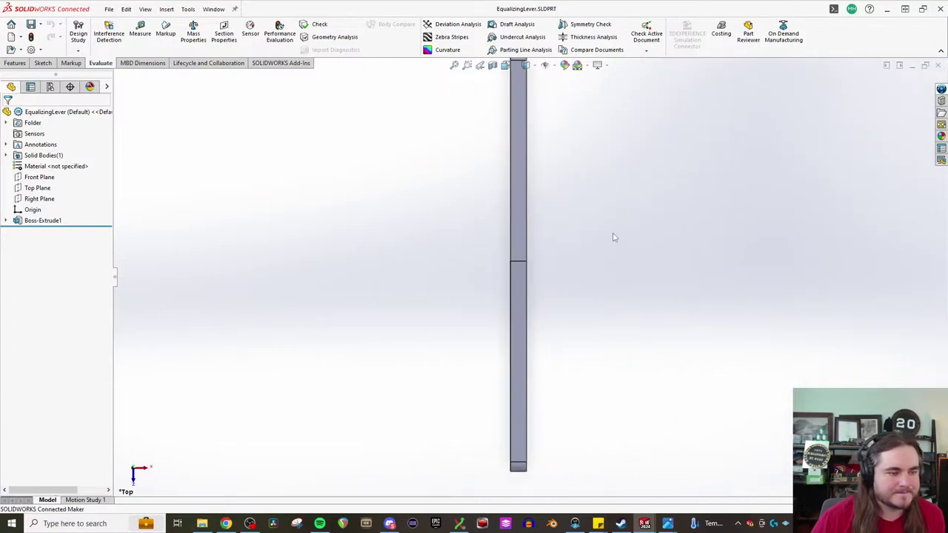
left_click(37, 187)
left_click(47, 169)
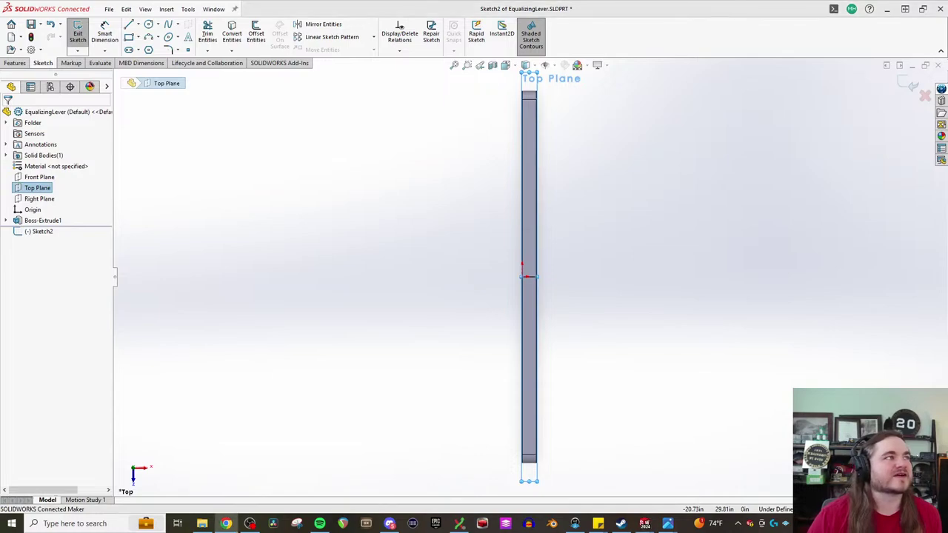
Step: Sketch a corner rectangle about 0.54 in wide and 3.03 in long, overlapping the rounded end of the lever
scroll(534, 171, "down", 5)
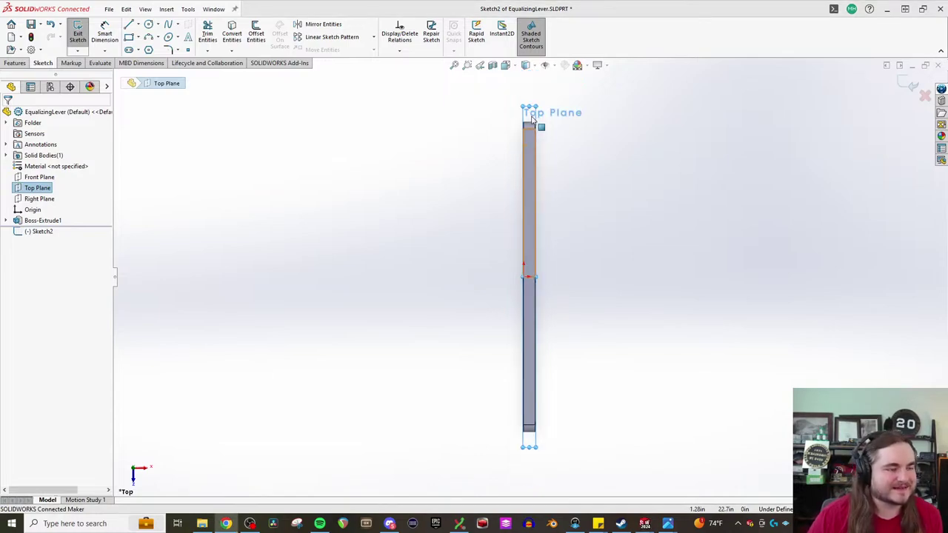
scroll(586, 145, "down", 3)
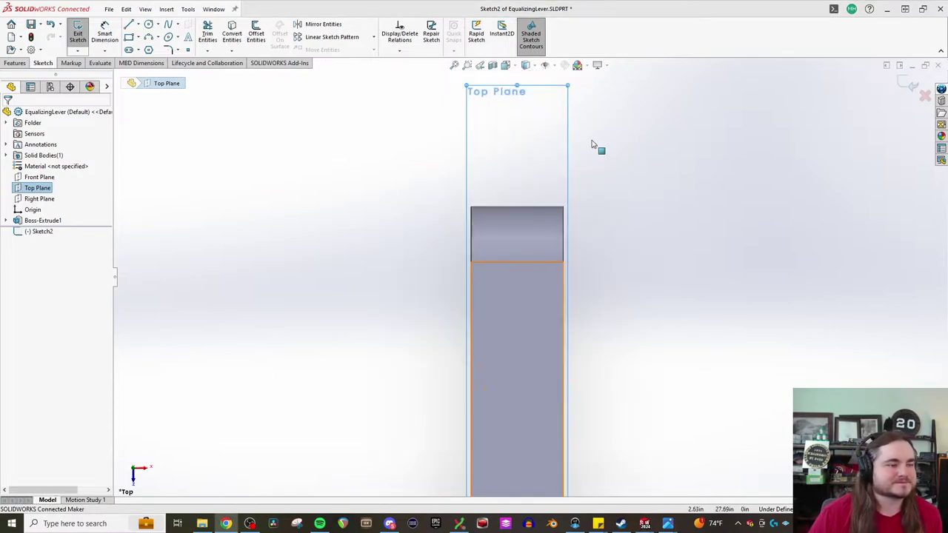
left_click(129, 37)
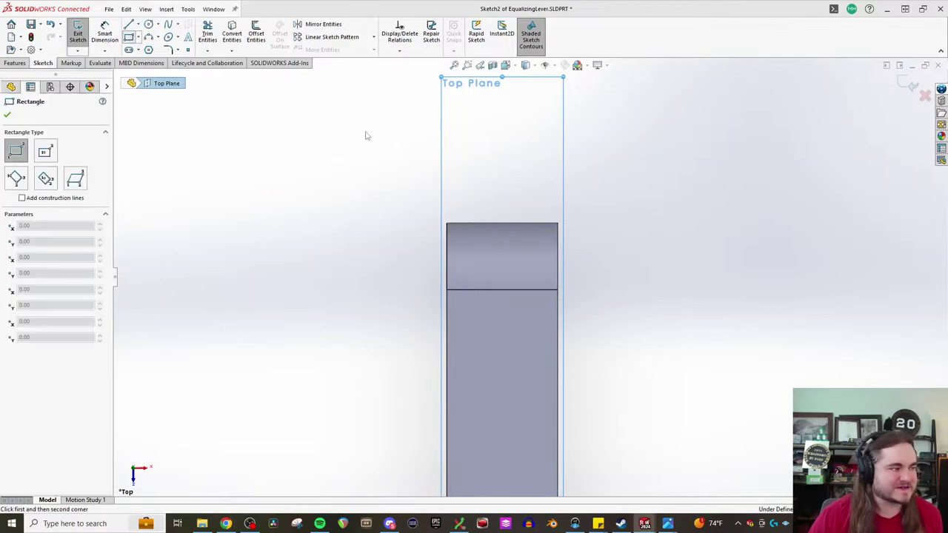
left_click(492, 201)
left_click(523, 368)
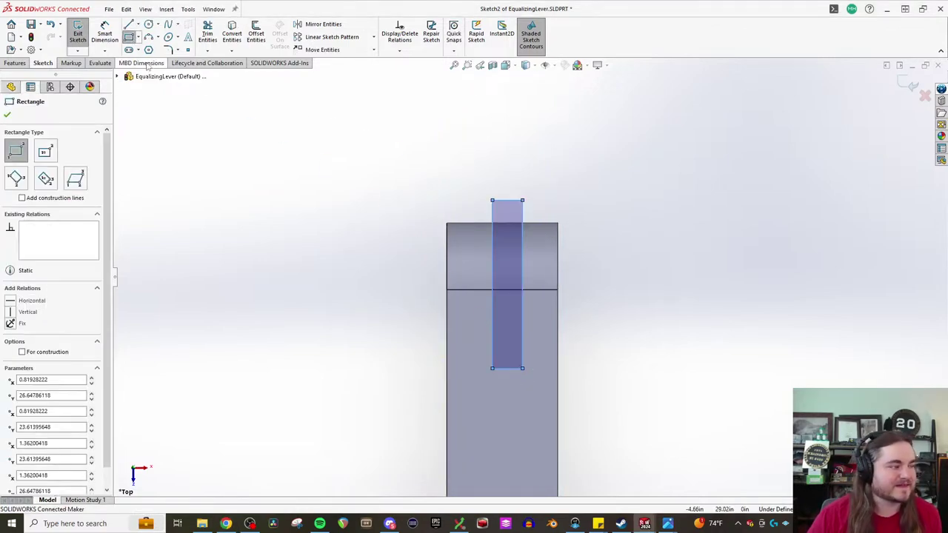
Step: Dimension the rectangle's width between its two long sides as 0.75 in
left_click(105, 33)
left_click(493, 288)
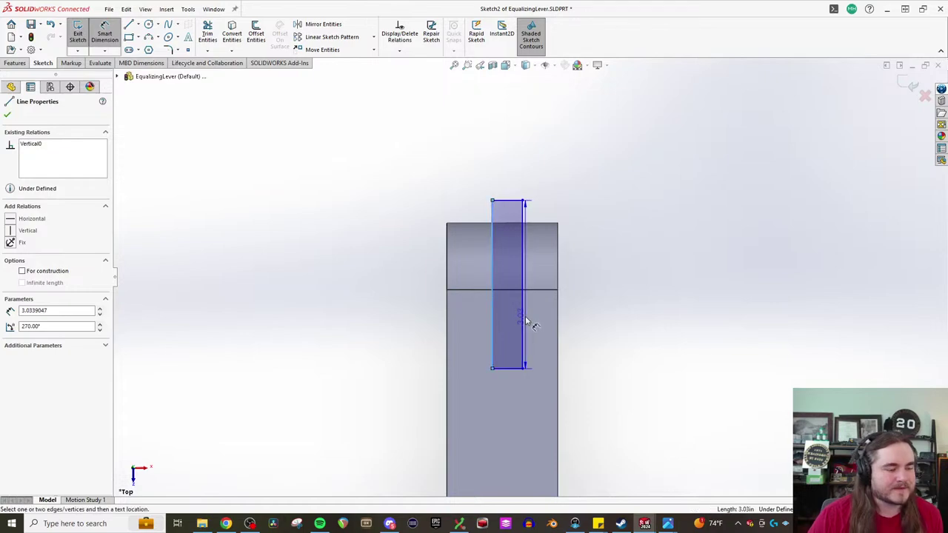
left_click(523, 322)
left_click(635, 339)
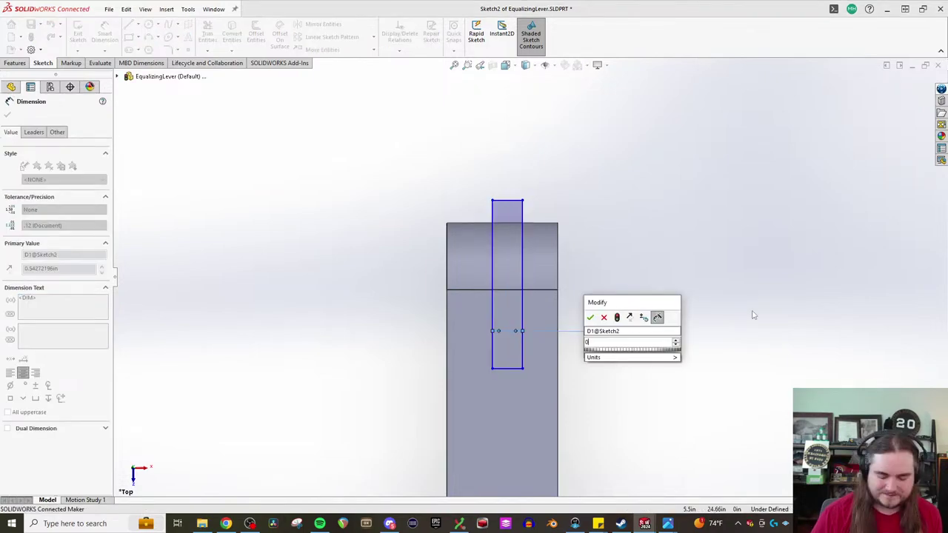
type("0.75")
key("Return")
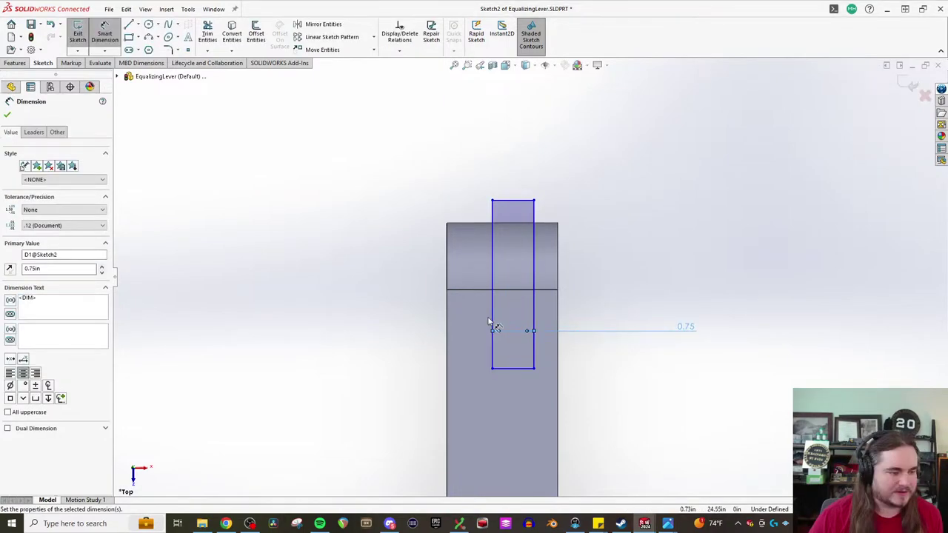
Step: Draw a vertical centerline between the midpoints of the rectangle's two short sides
left_click(137, 27)
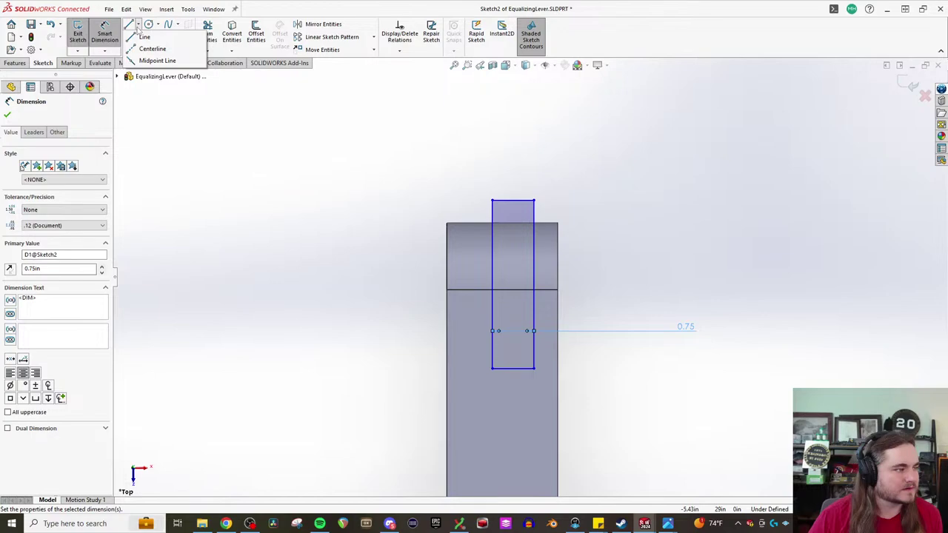
left_click(152, 48)
left_click(514, 201)
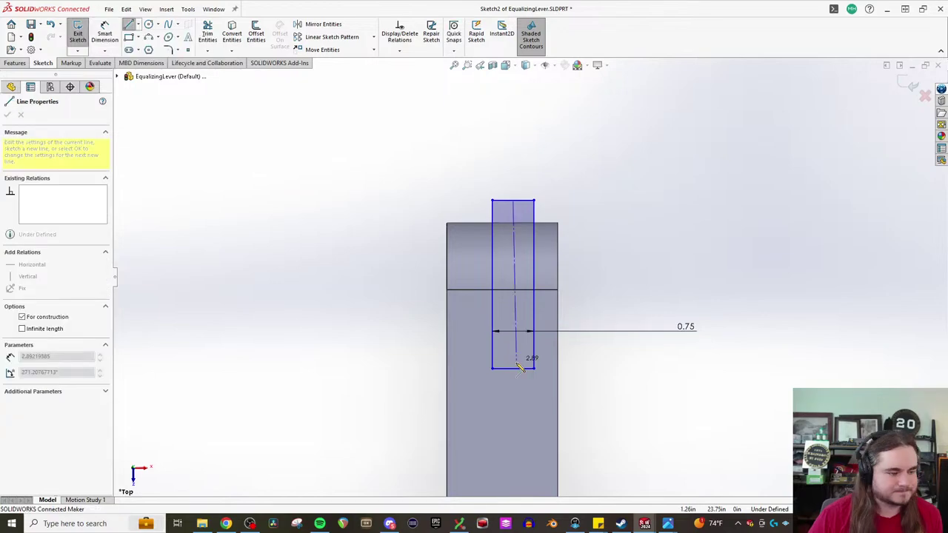
left_click(514, 368)
key("Escape")
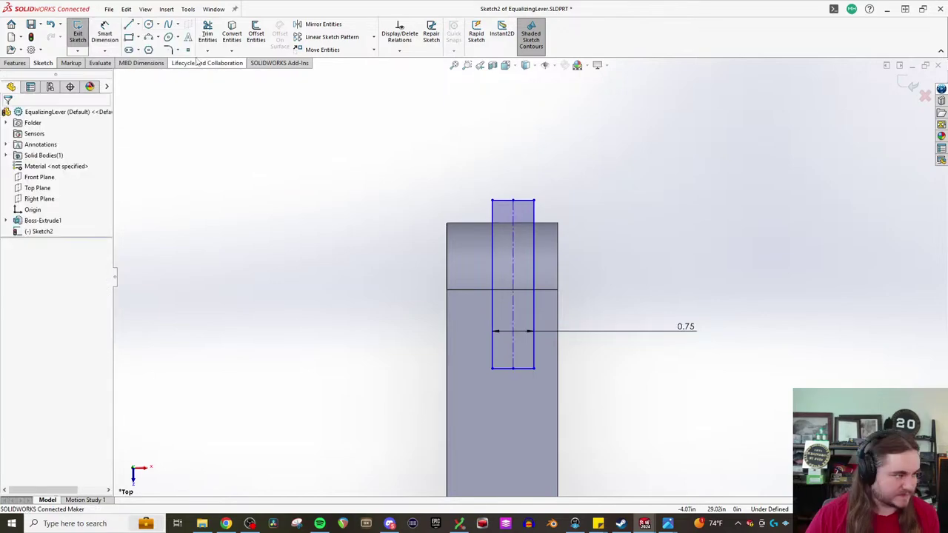
Step: Make the lever's two long side edges and the rectangle's centerline symmetric, centring the rectangle across the lever's width
middle_click_drag(550, 273, 624, 275)
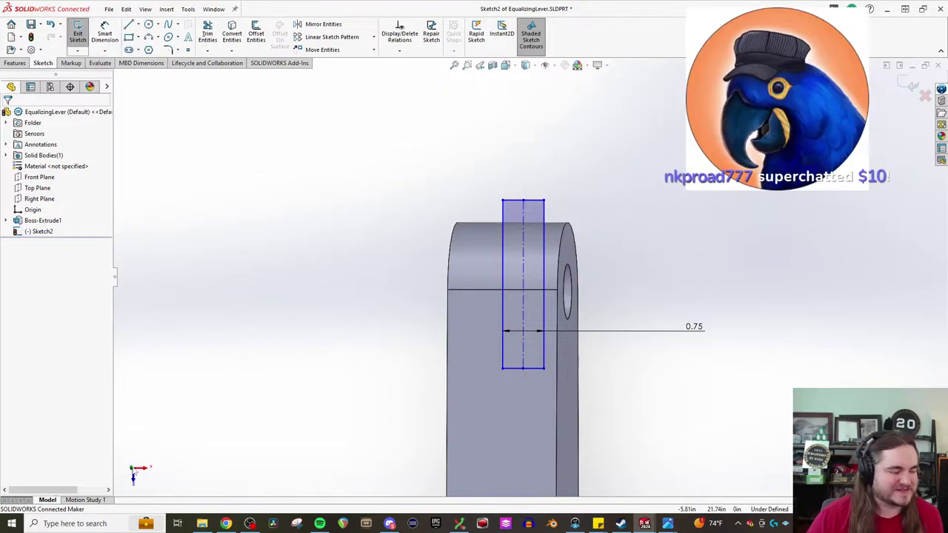
left_click(133, 469)
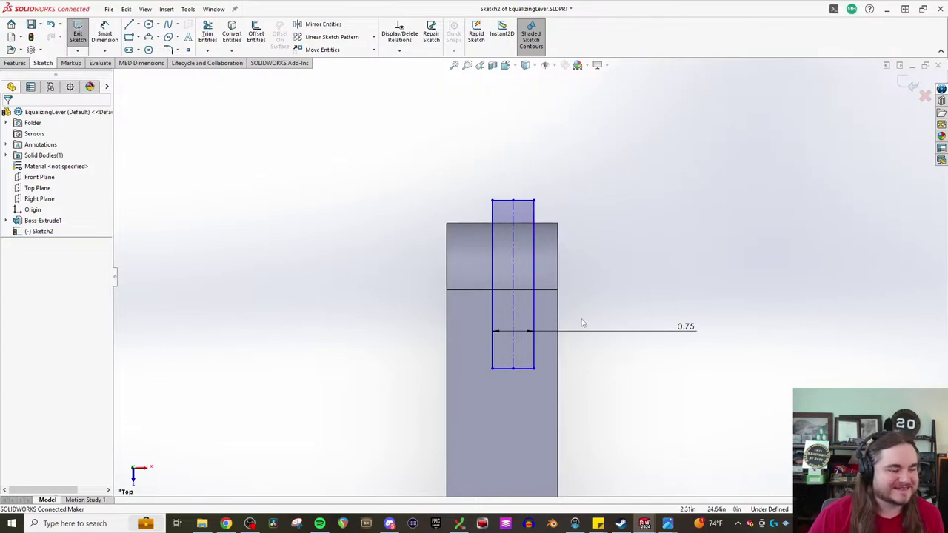
left_click(514, 353)
left_click(558, 356, "ctrl")
left_click(448, 358, "ctrl")
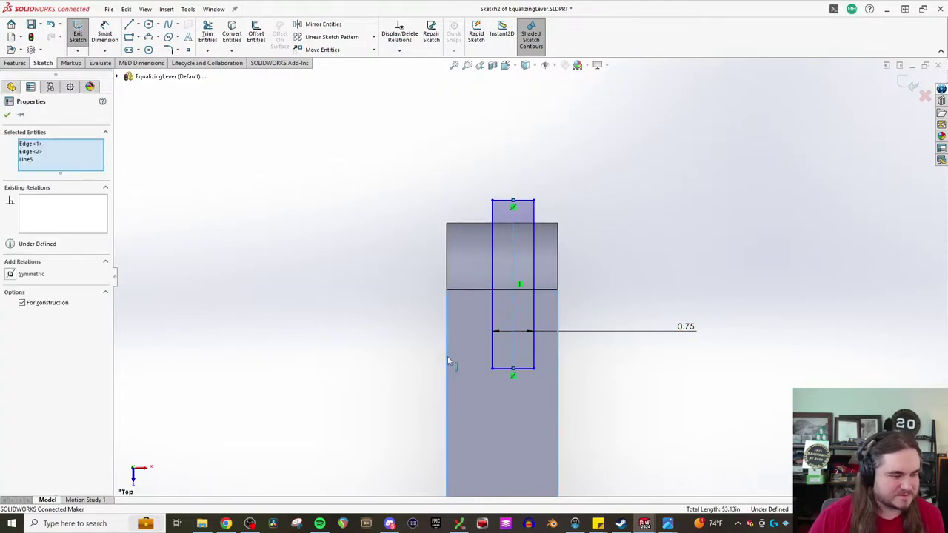
left_click(12, 274)
left_click(652, 263)
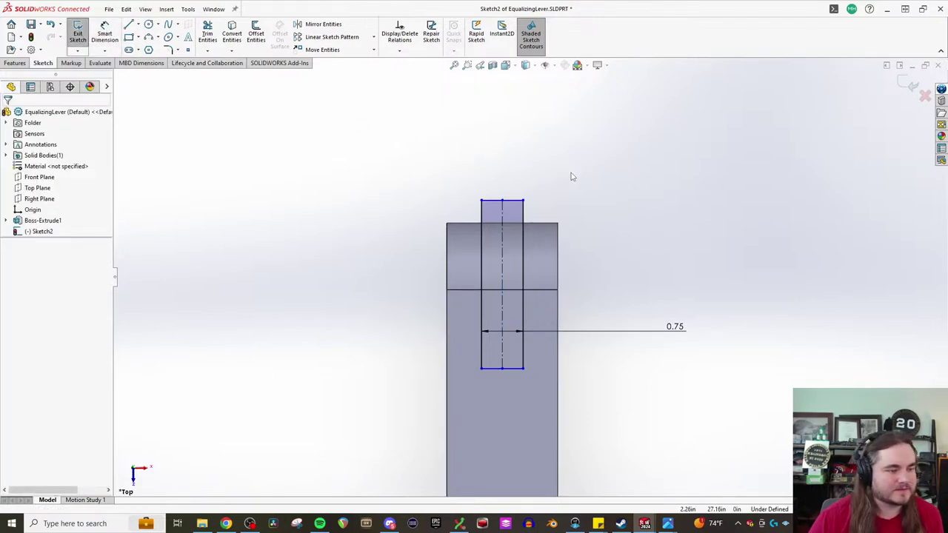
Step: Make the rectangle's outer short side collinear with the silhouette edge of the lever's rounded end
left_click(515, 204)
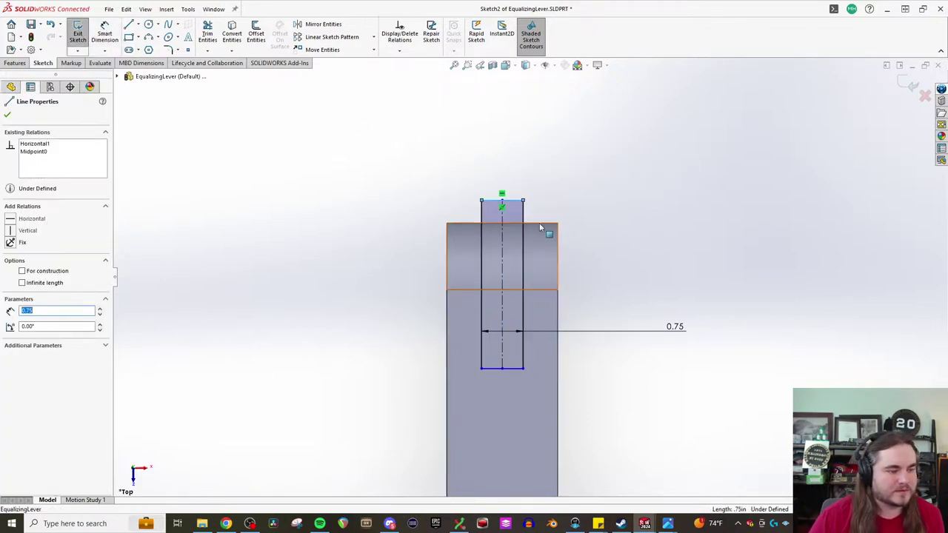
left_click(541, 225, "ctrl")
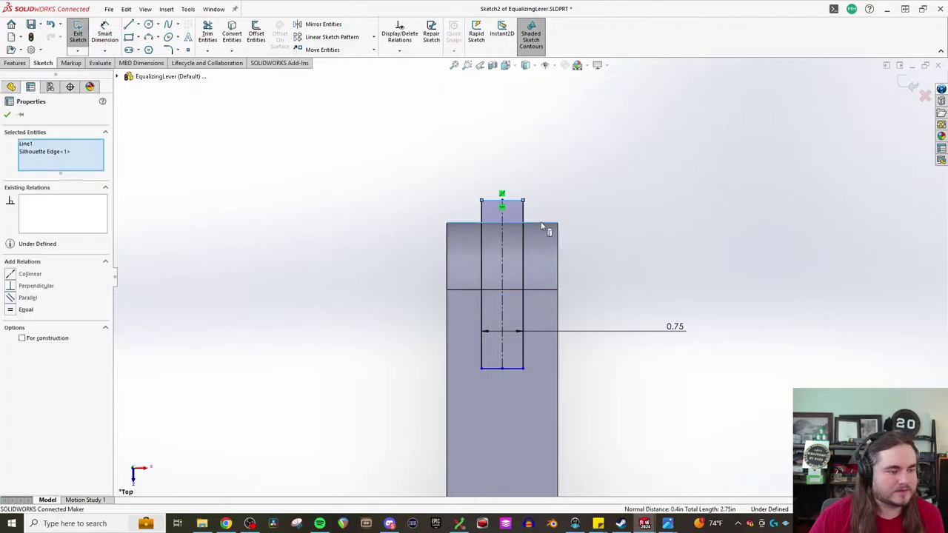
left_click(12, 274)
left_click(682, 309)
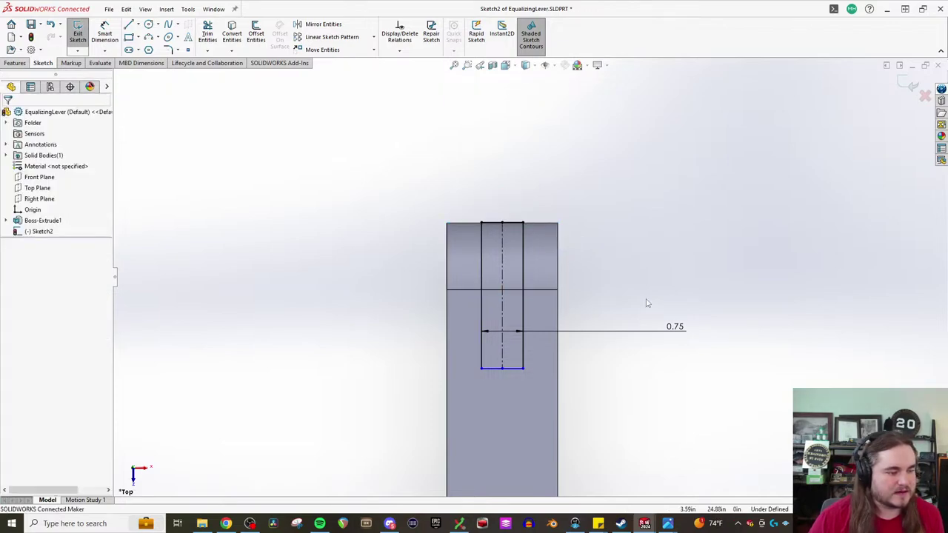
Step: Dimension the slot rectangle's long side as 3.00 in
middle_click_drag(647, 303, 603, 323)
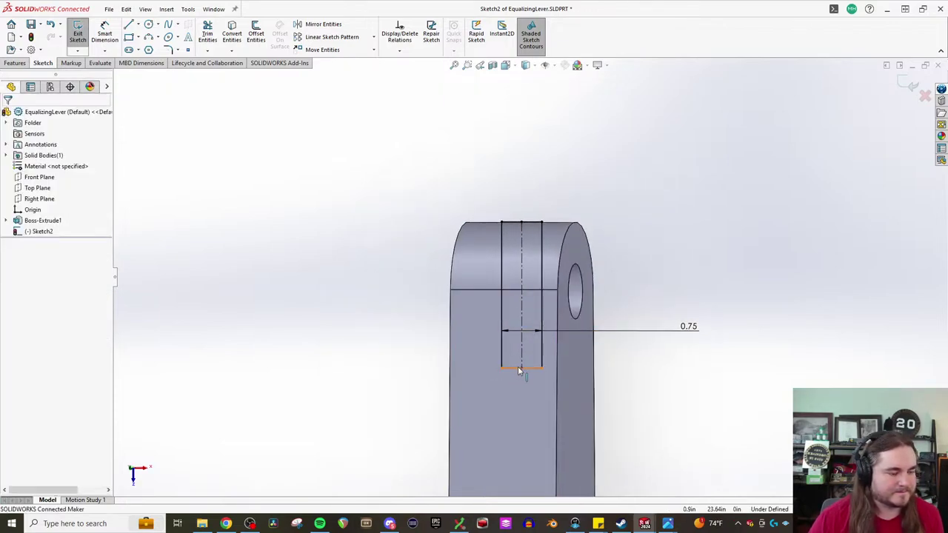
left_click(105, 33)
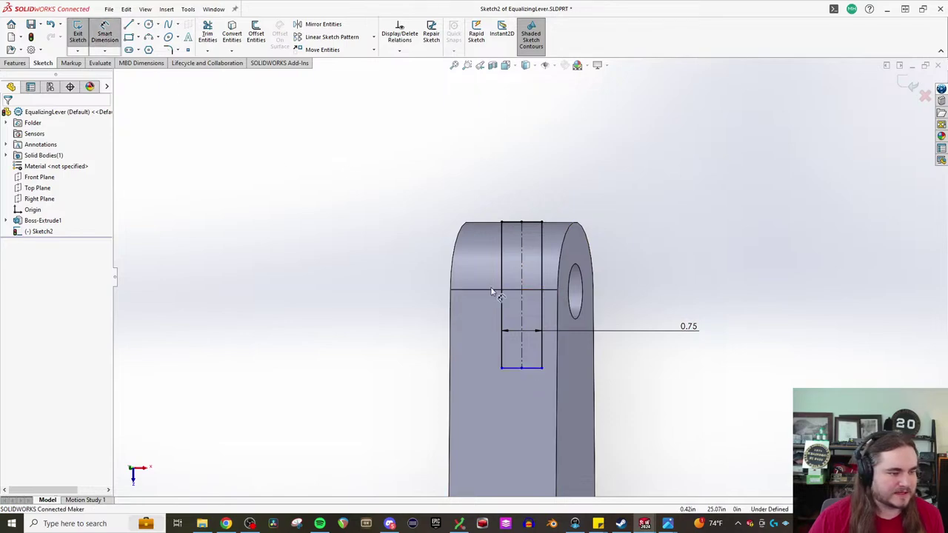
left_click(544, 312)
left_click(652, 311)
type("3.00in")
key("Return")
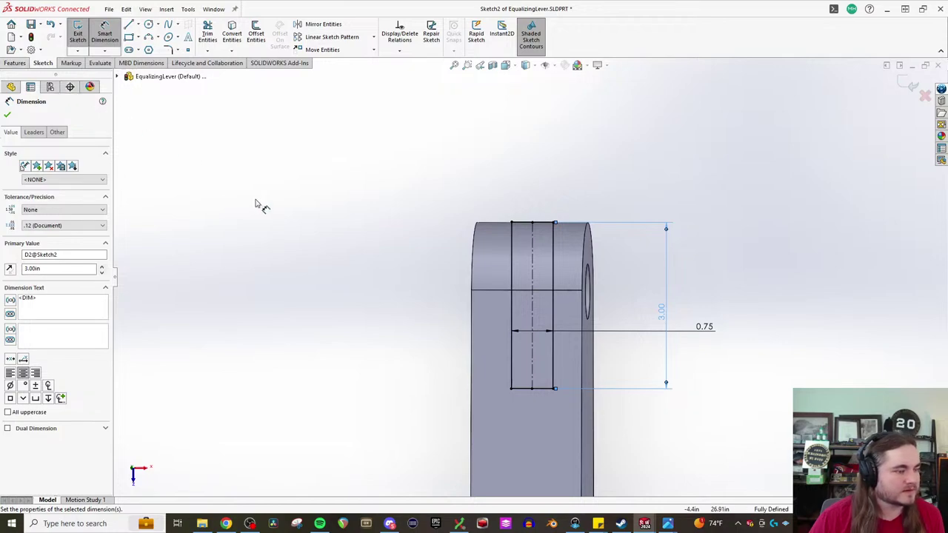
scroll(519, 296, "up", 4)
left_click(137, 474)
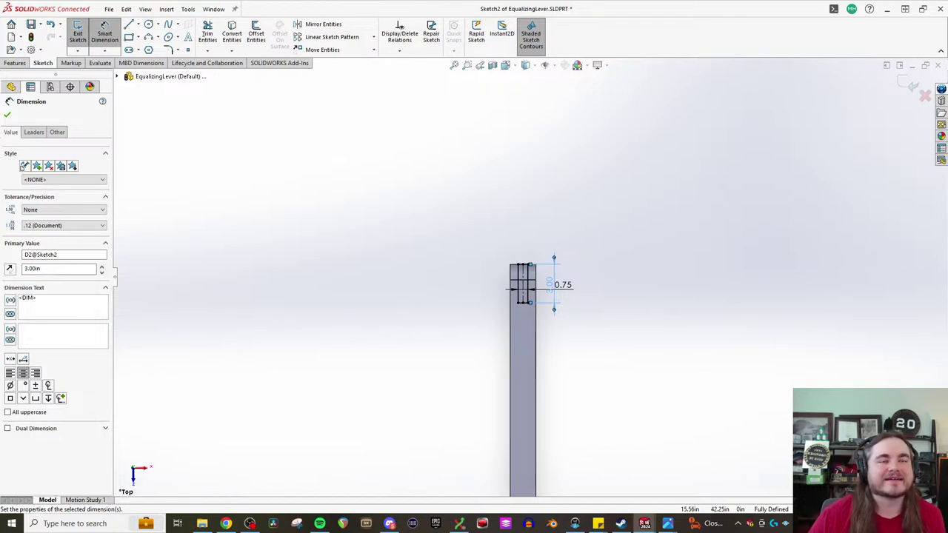
scroll(686, 220, "up", 9)
scroll(550, 391, "down", 5)
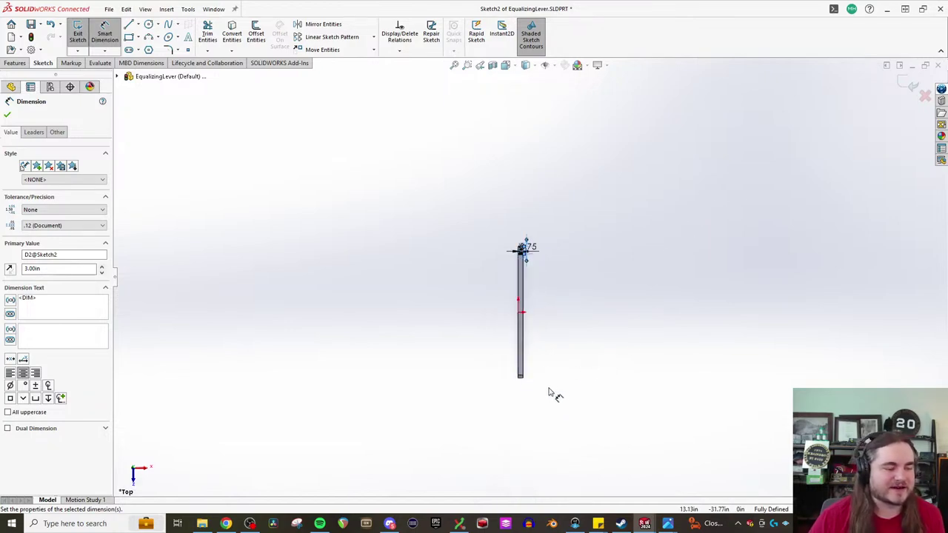
scroll(474, 193, "up", 4)
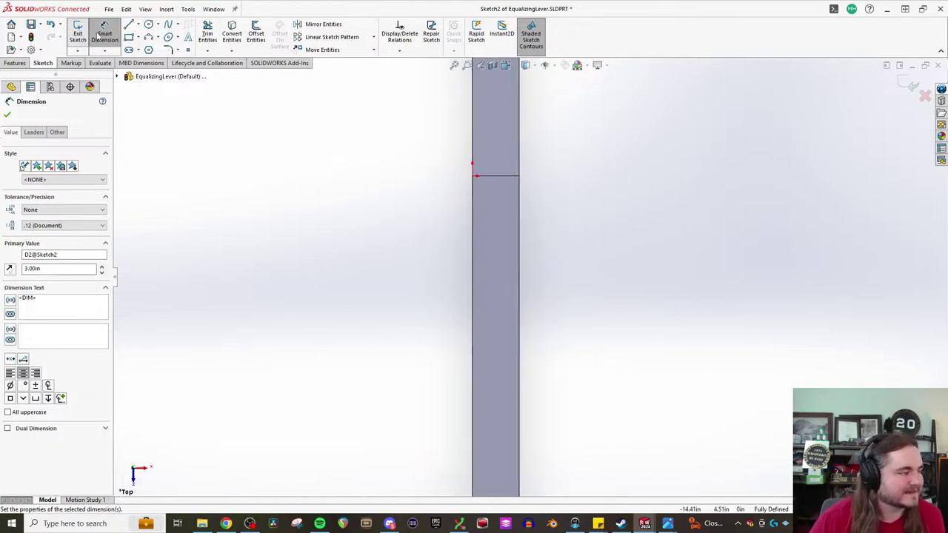
key("f")
left_click(15, 63)
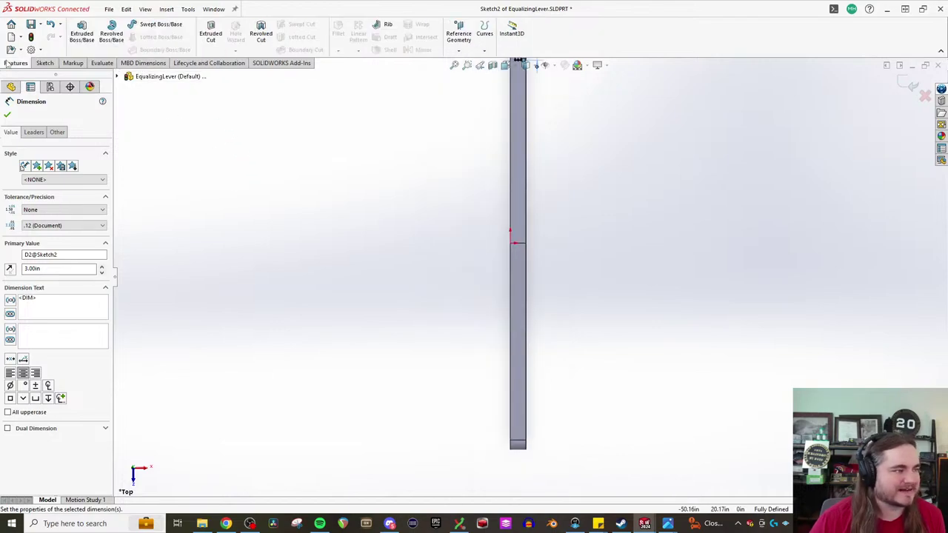
left_click(74, 63)
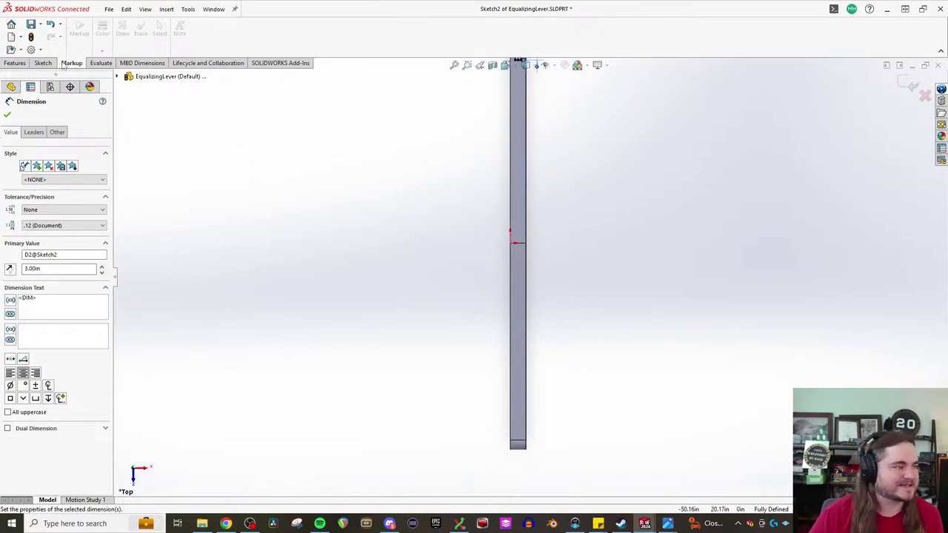
left_click(50, 64)
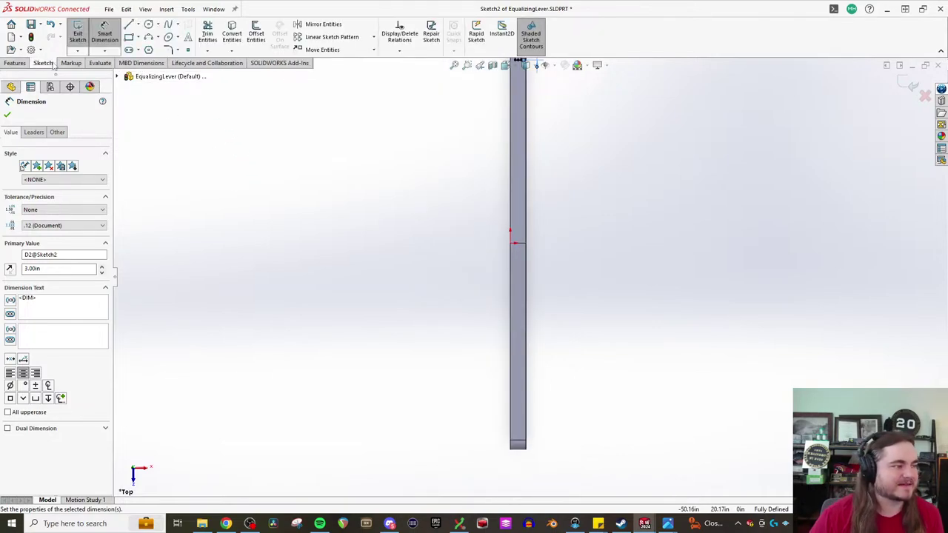
left_click(99, 63)
left_click(43, 63)
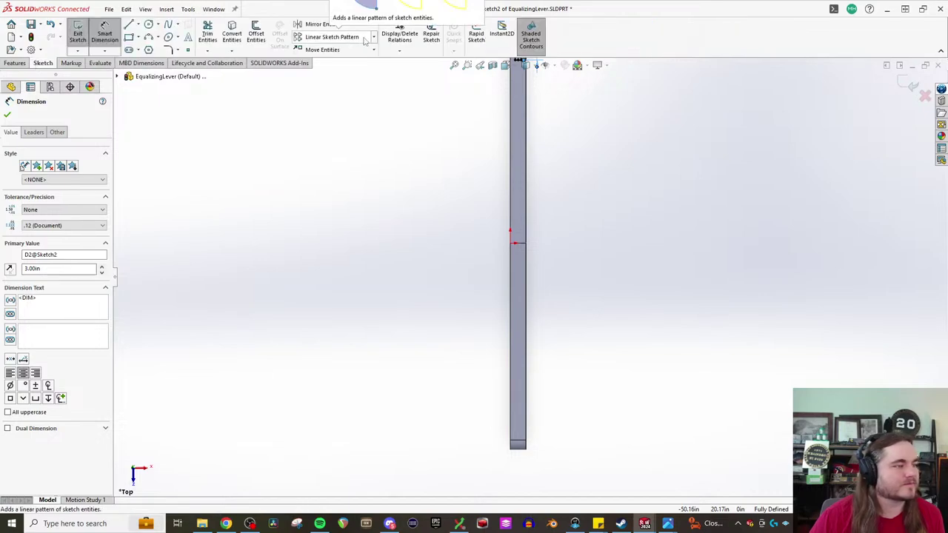
Step: Mirror the slot rectangle's four lines and its centerline about the cross edge at the lever's middle
left_click(320, 24)
scroll(644, 177, "up", 3)
scroll(594, 186, "down", 8)
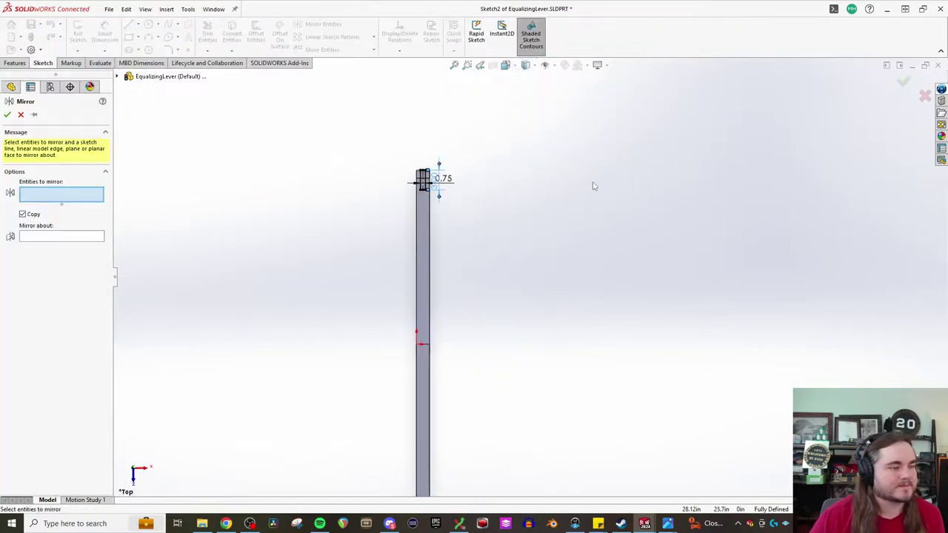
left_click(420, 226)
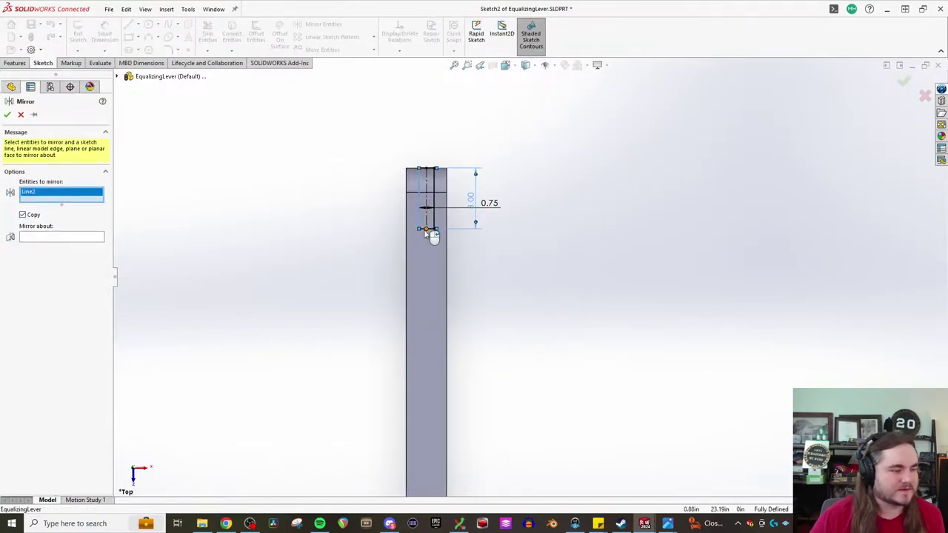
left_click(434, 222)
left_click(423, 168)
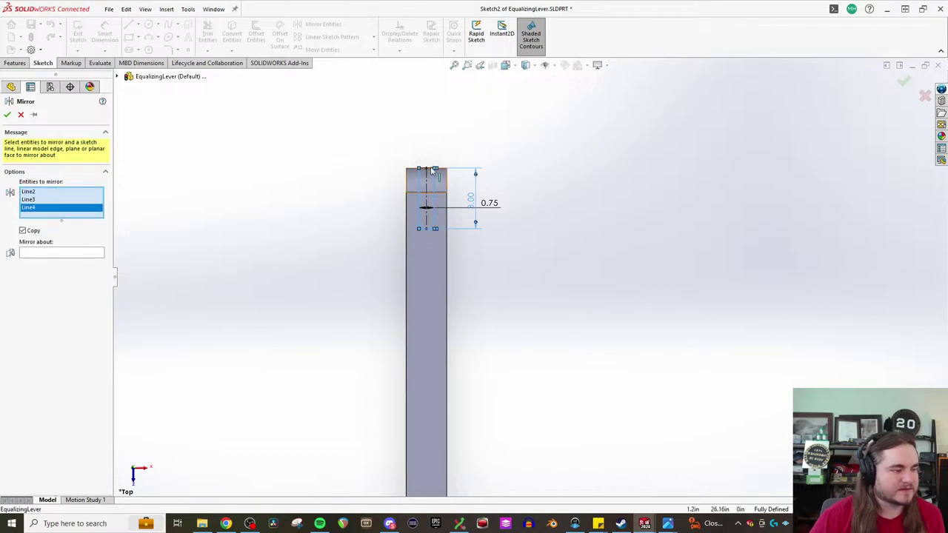
left_click(429, 168)
left_click(427, 179)
scroll(434, 192, "down", 5)
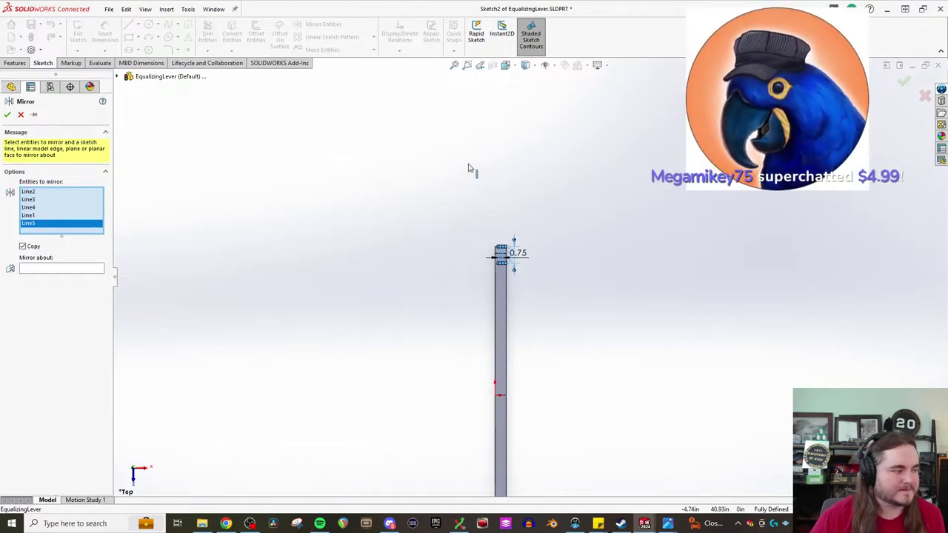
left_click(57, 270)
scroll(479, 336, "down", 6)
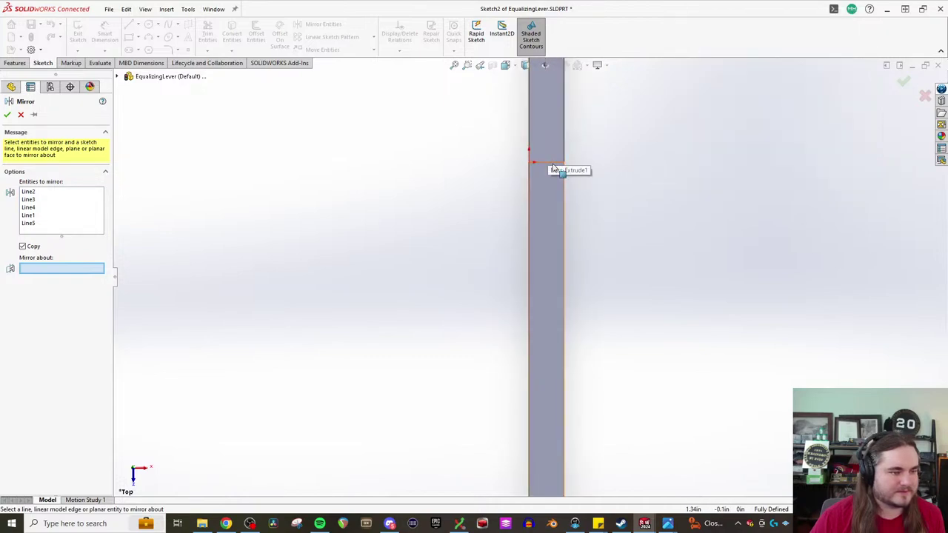
left_click(558, 165)
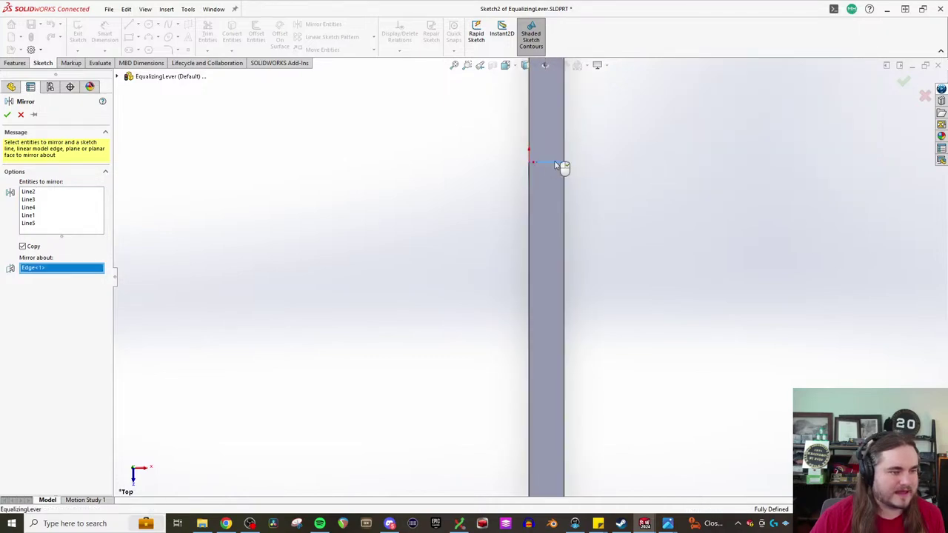
right_click(555, 164)
scroll(555, 164, "up", 6)
Step: Start an Extruded Cut from the slot sketch
left_click(16, 63)
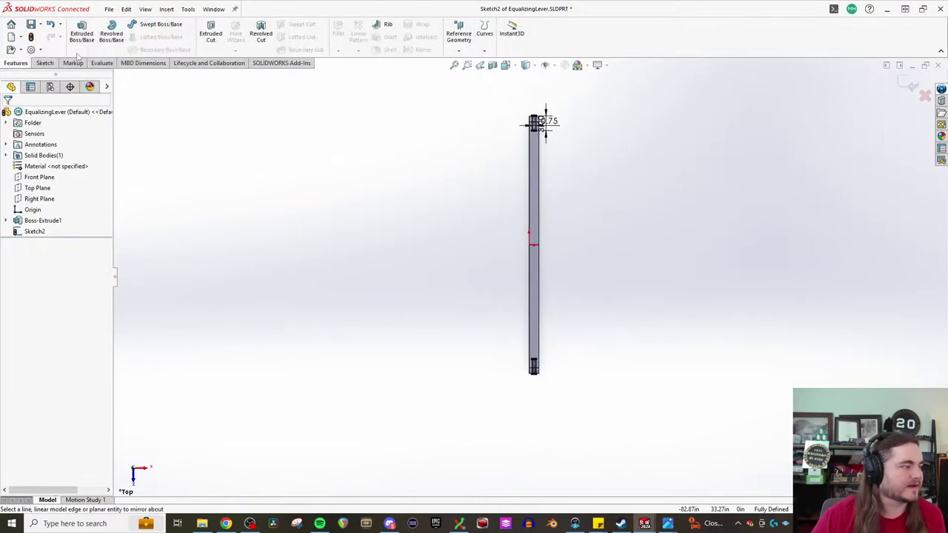
left_click(210, 33)
scroll(572, 273, "up", 3)
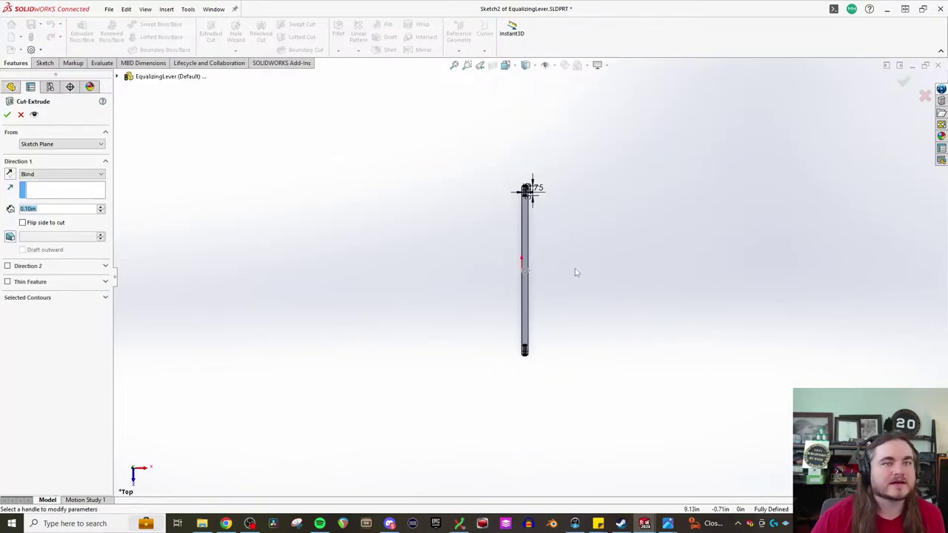
scroll(554, 183, "down", 1)
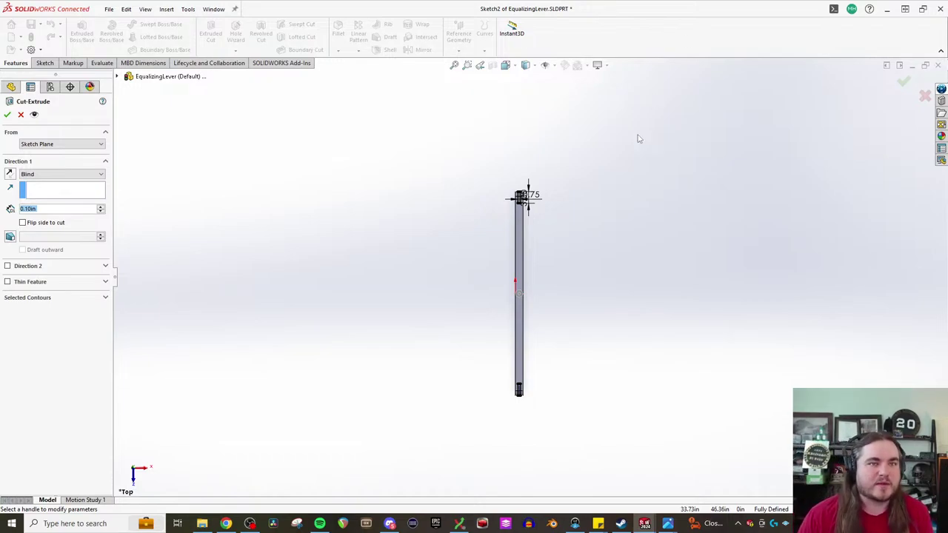
scroll(462, 226, "down", 1)
scroll(559, 214, "down", 2)
scroll(560, 213, "down", 1)
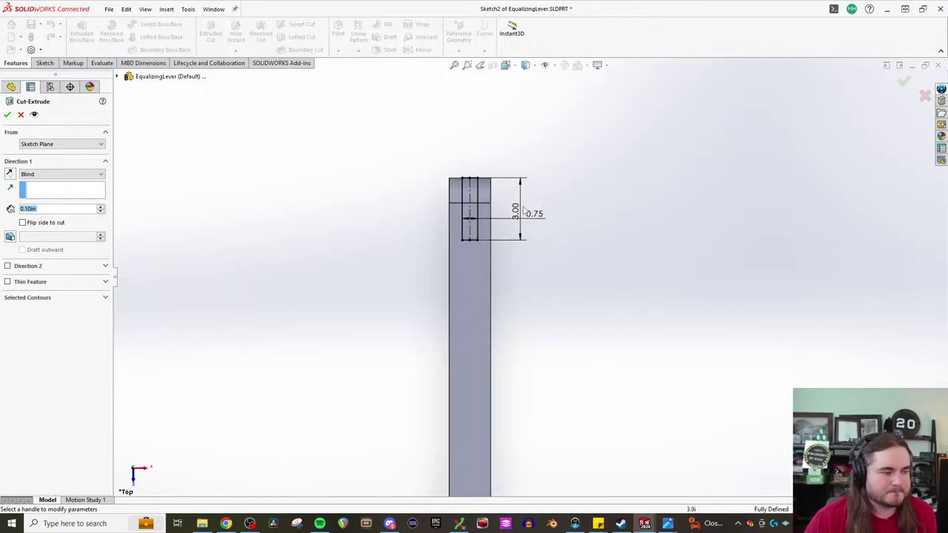
scroll(399, 195, "down", 3)
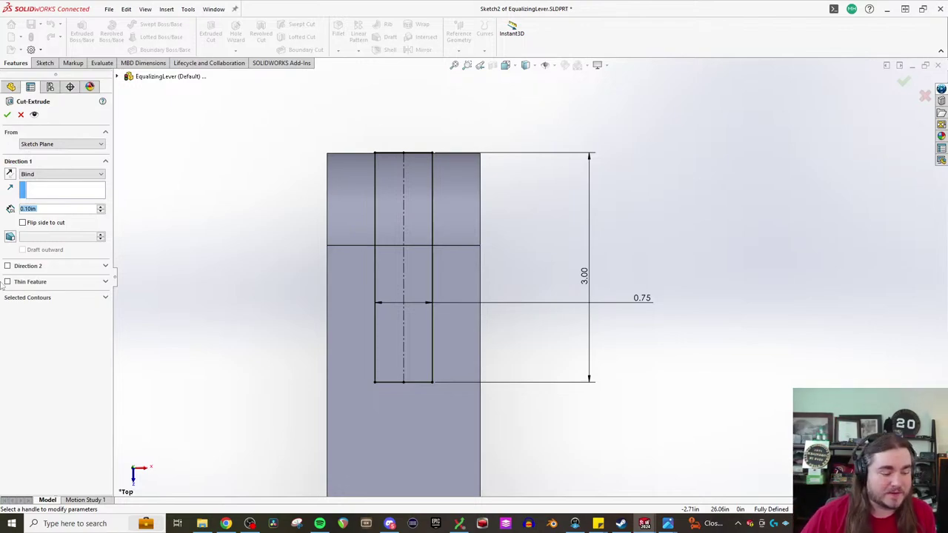
left_click(389, 524)
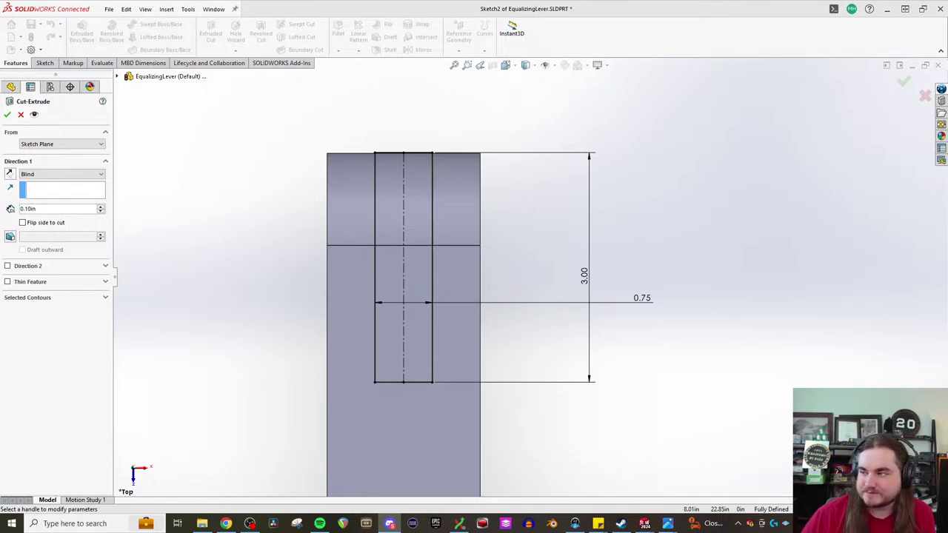
left_click(111, 39)
left_click(44, 63)
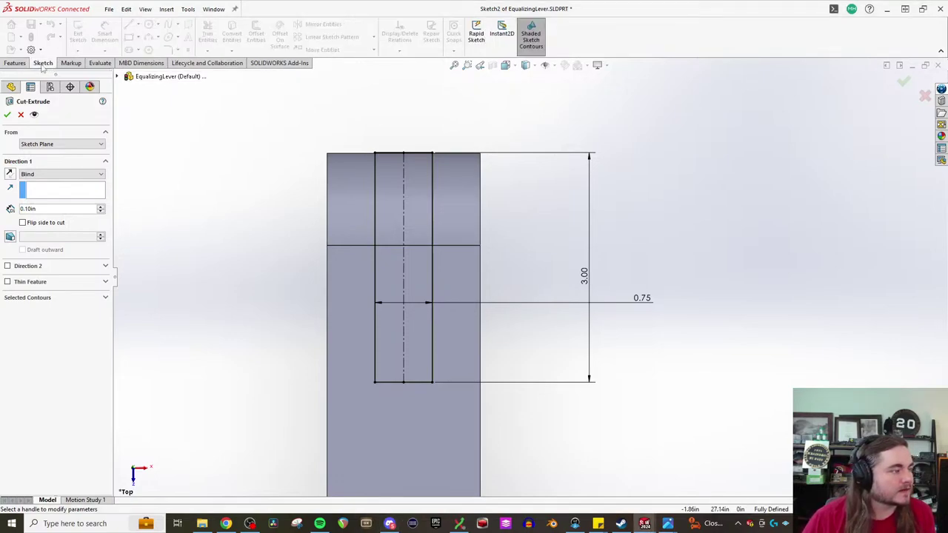
left_click(16, 63)
Step: Select the dimensioned slot rectangle as the cut contour and set the end condition to Through All - Both
left_click(432, 222)
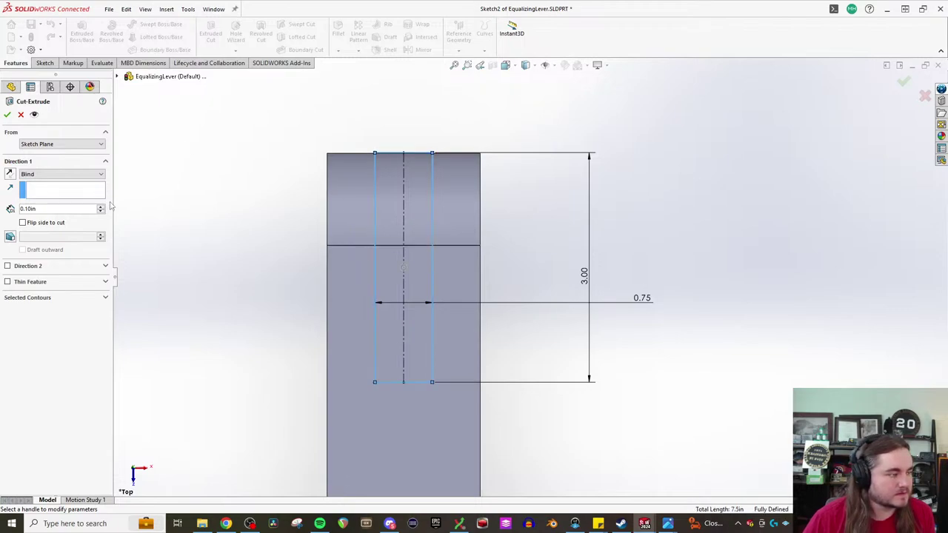
left_click(29, 174)
left_click(37, 190)
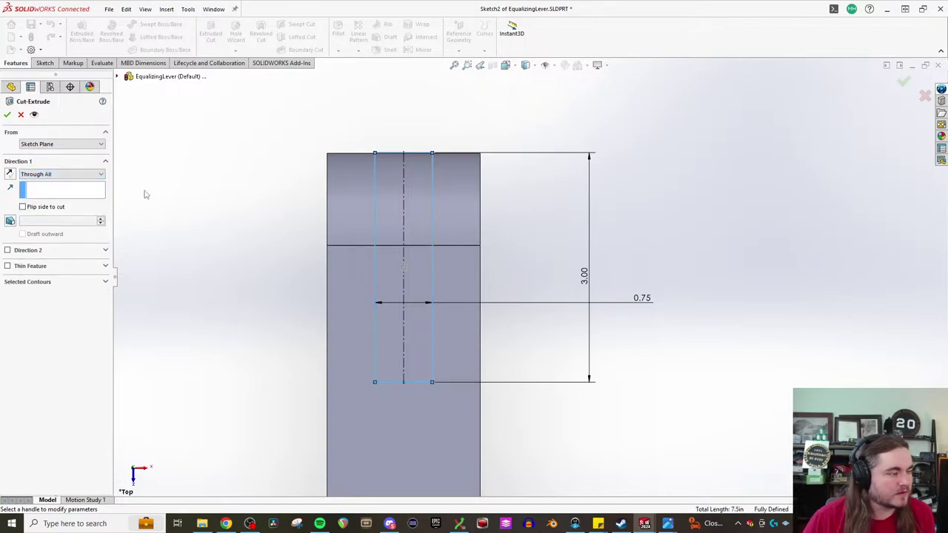
left_click(58, 175)
left_click(58, 196)
Step: Add the mirrored slot rectangle at the lever's opposite end to the cut and complete the feature
scroll(404, 229, "up", 14)
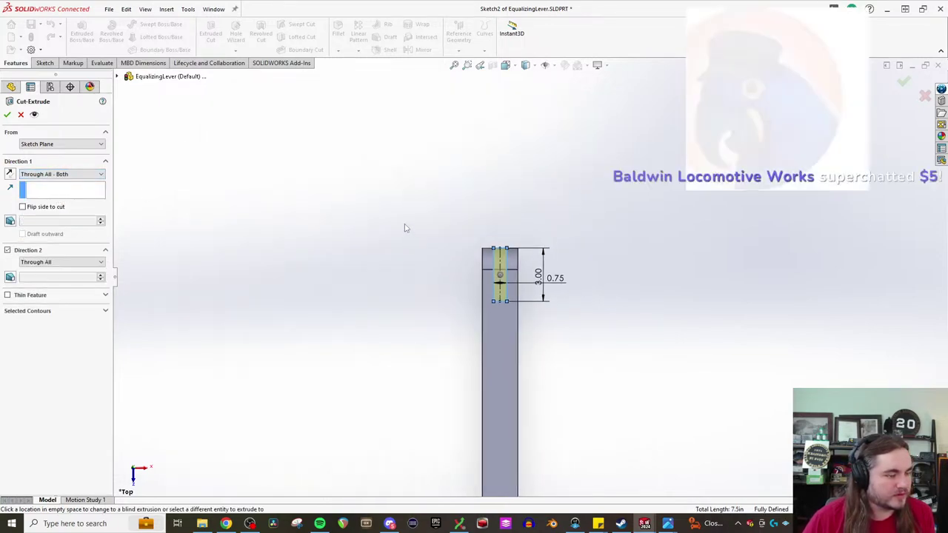
scroll(538, 385, "down", 6)
scroll(456, 357, "down", 3)
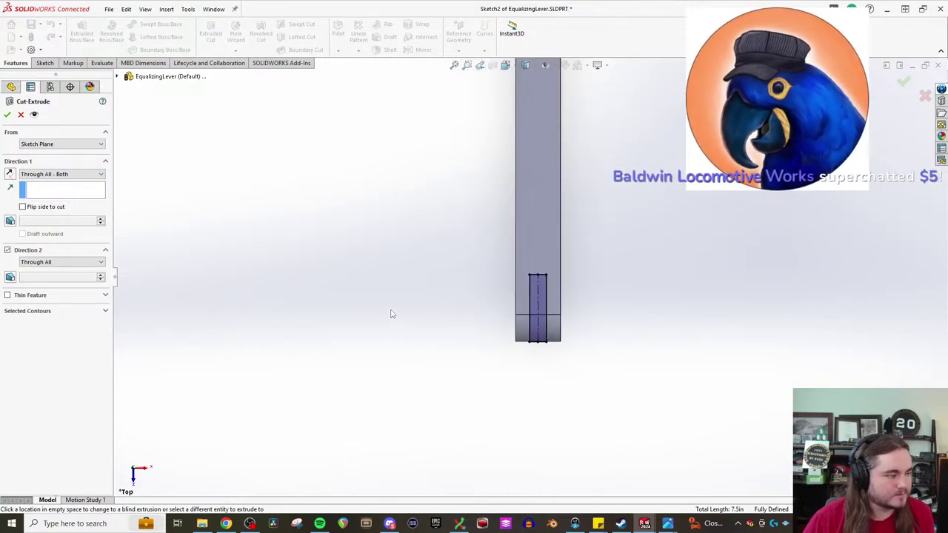
scroll(561, 337, "up", 4)
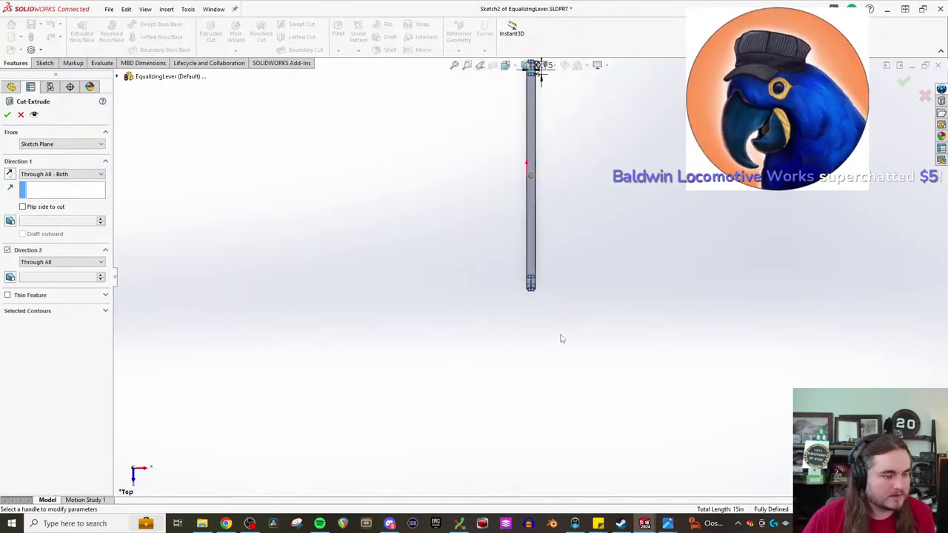
scroll(537, 211, "down", 6)
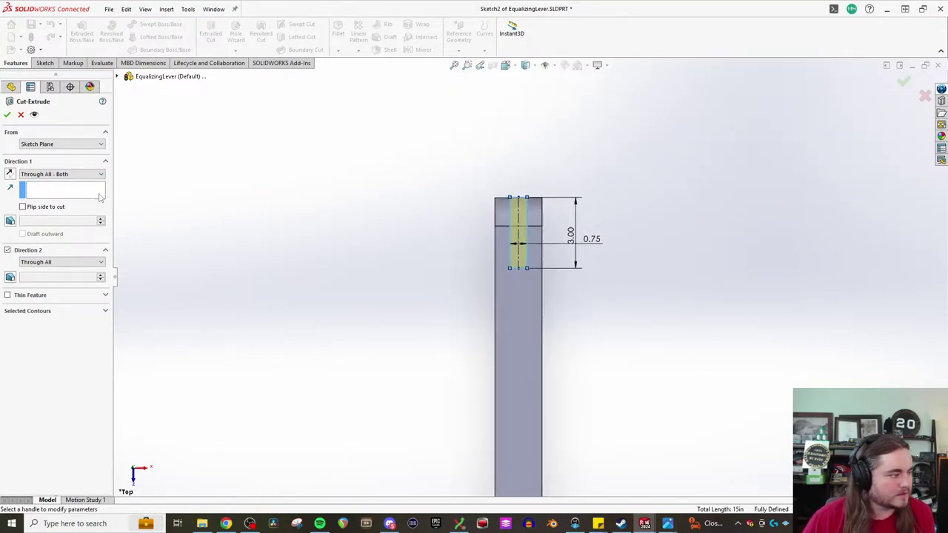
scroll(353, 268, "up", 7)
scroll(479, 424, "down", 6)
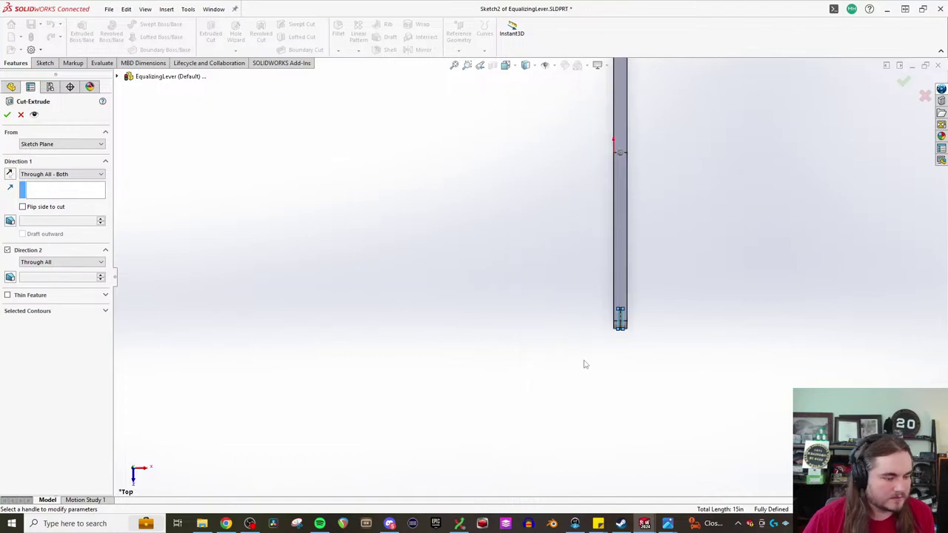
left_click(7, 114)
Step: Save the EqualizingLever part with slots cut in both ends
middle_click_drag(633, 244, 586, 40)
scroll(611, 223, "up", 3)
mouse_move(684, 185)
middle_mouse_down()
mouse_move(656, 200)
mouse_move(639, 288)
mouse_move(610, 272)
middle_mouse_up()
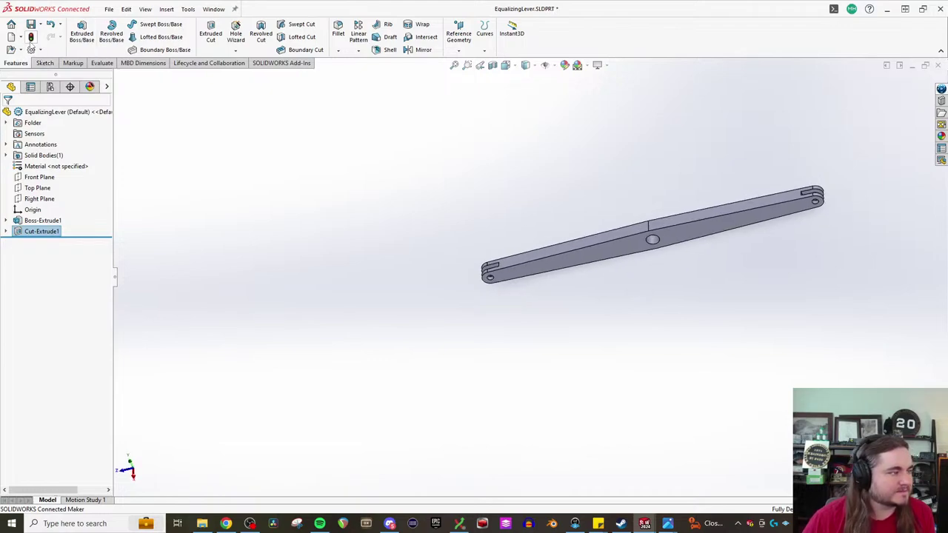
left_click(471, 180)
key("ctrl+s")
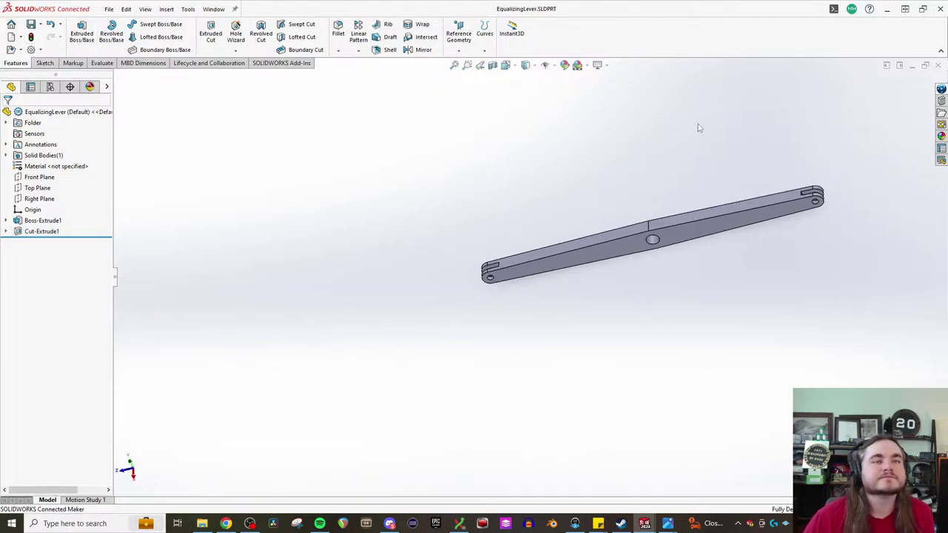
scroll(693, 132, "up", 3)
scroll(815, 154, "down", 3)
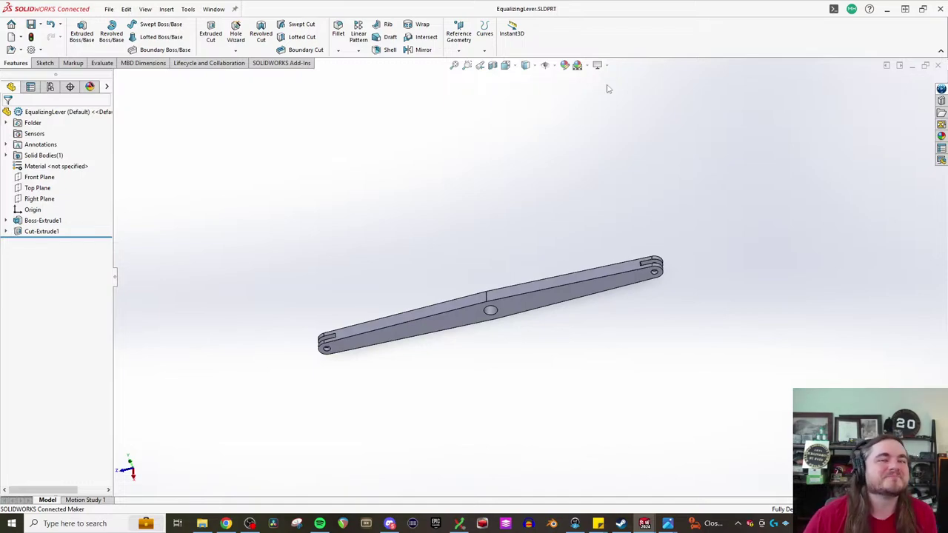
scroll(397, 337, "down", 5)
middle_click_drag(393, 343, 381, 305)
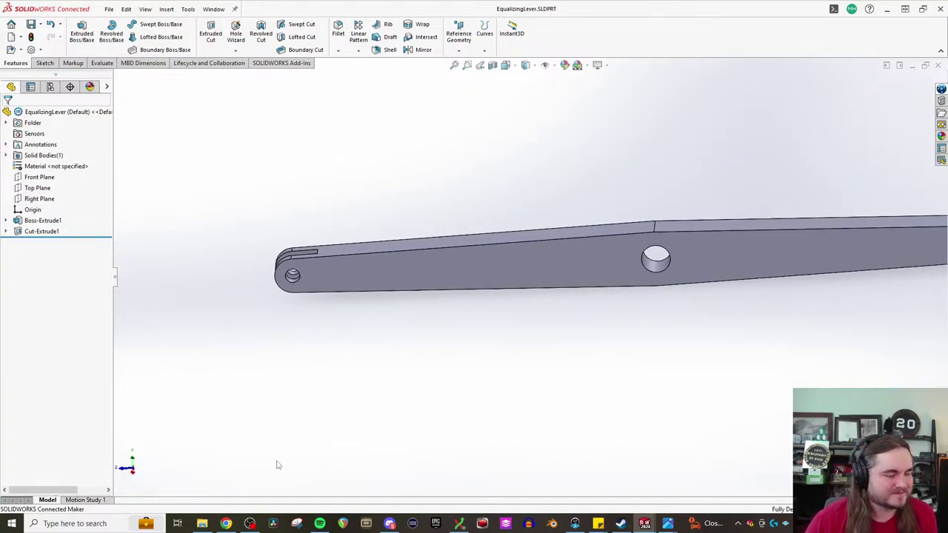
Step: Switch to the 12D side elevation drawing in the image viewer and examine the equalizing lever, its hangers and the adjoining springs
left_click(666, 523)
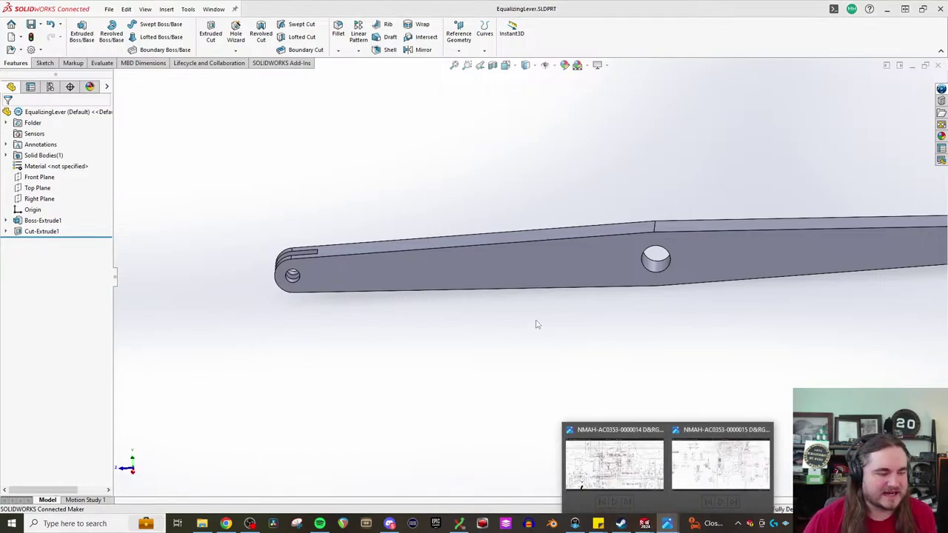
left_click(703, 468)
mouse_move(677, 524)
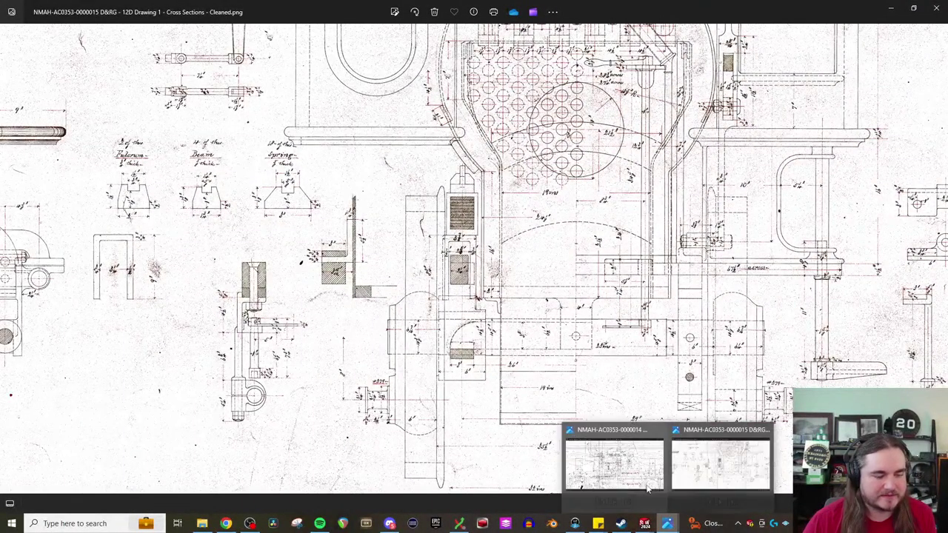
left_click(615, 457)
scroll(589, 416, "down", 5)
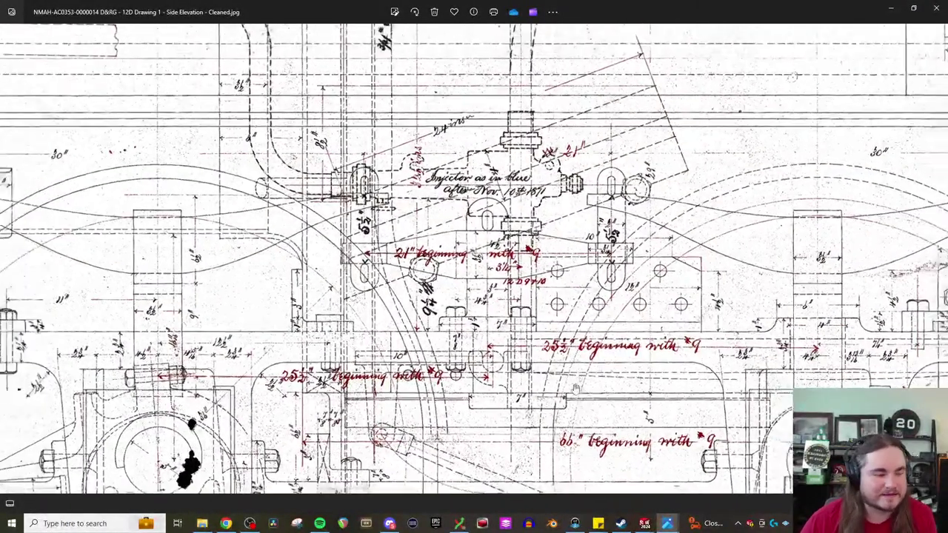
scroll(534, 270, "up", 5)
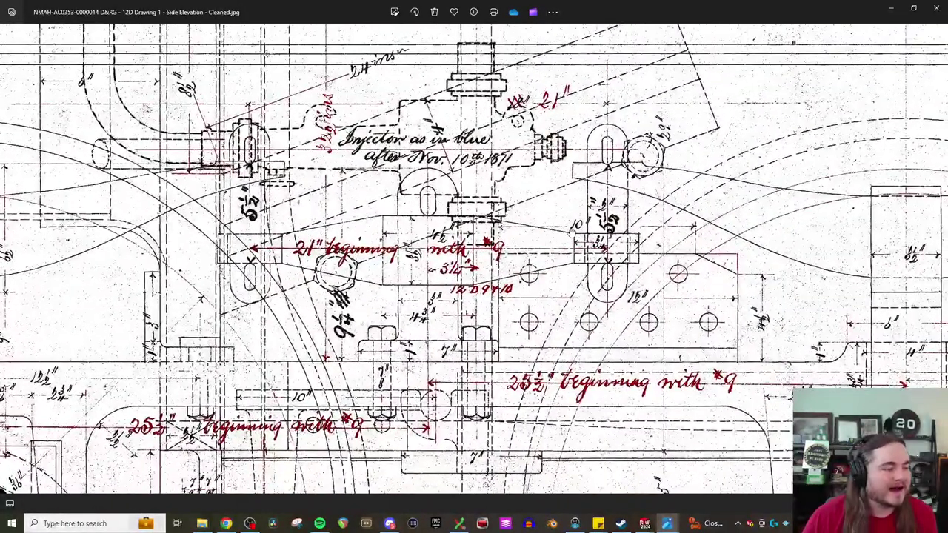
mouse_move(572, 234)
left_mouse_down()
mouse_move(586, 230)
mouse_move(591, 245)
left_mouse_up()
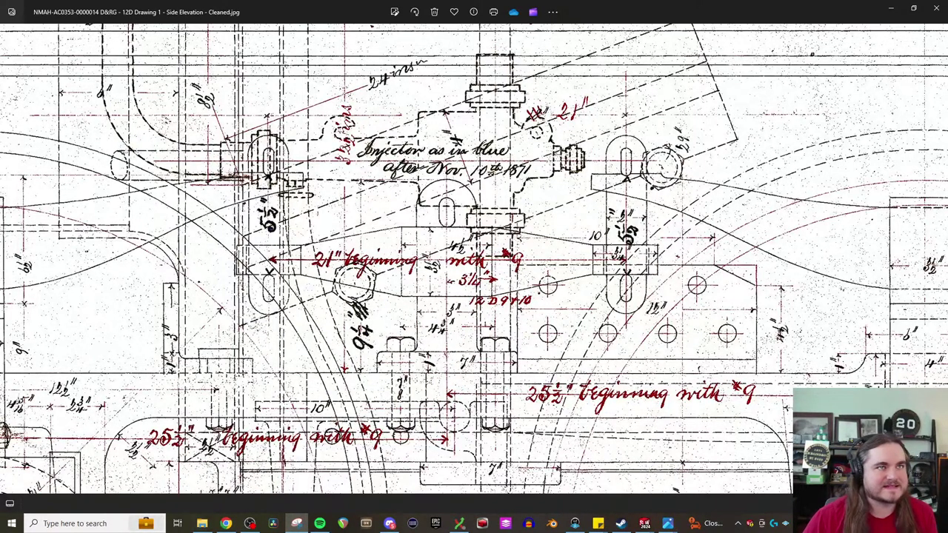
Step: Open Paint with a blank canvas and move its window clear of the side elevation drawing
left_click(96, 524)
type("paint")
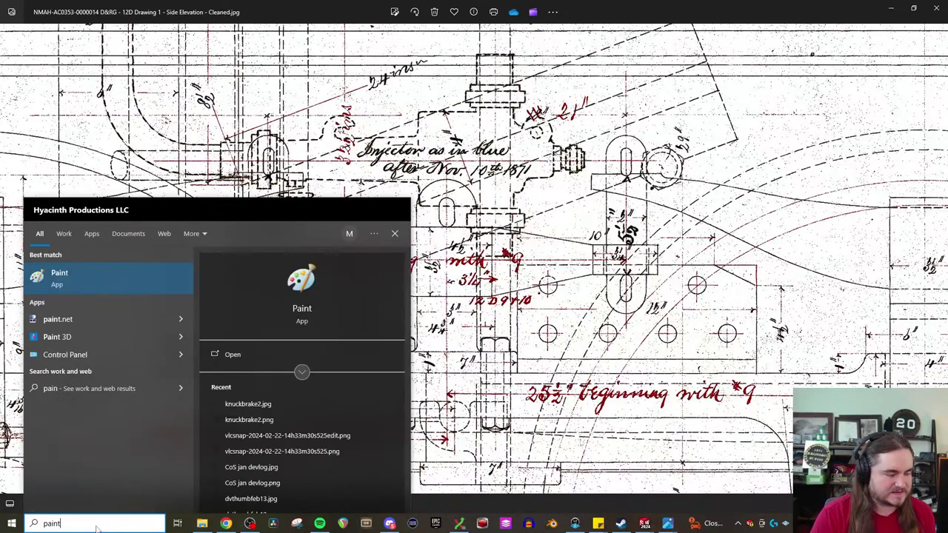
left_click(114, 280)
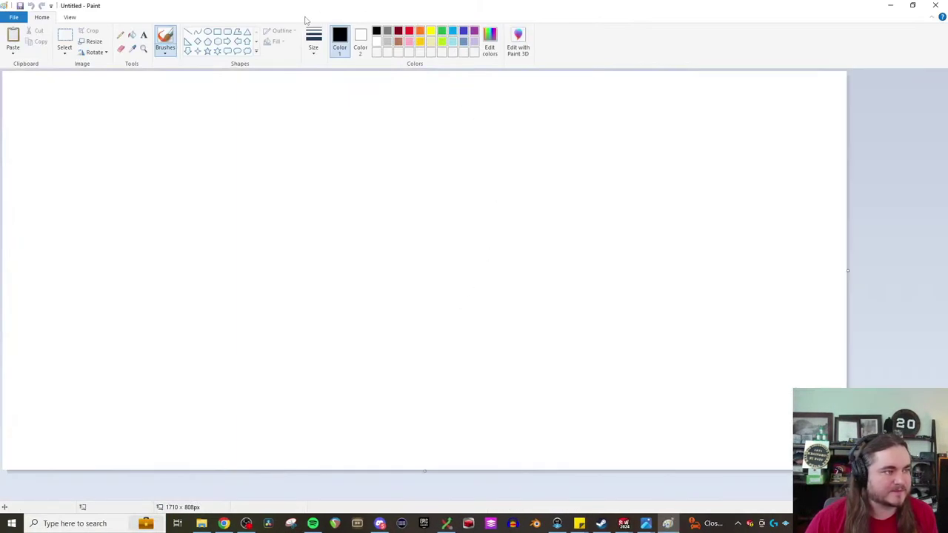
mouse_move(305, 20)
left_mouse_down()
mouse_move(889, 121)
mouse_move(947, 144)
mouse_move(555, 131)
mouse_move(947, 114)
left_mouse_up()
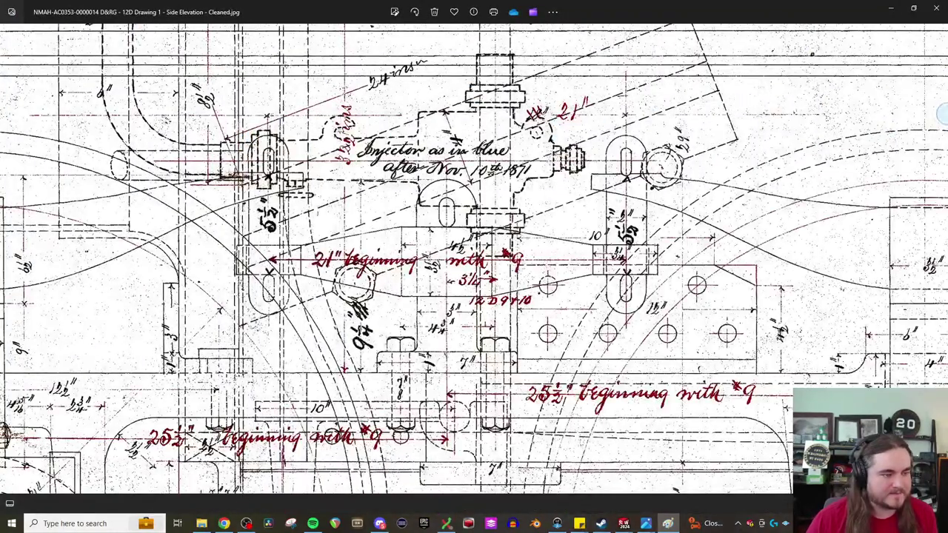
Step: Capture a screen snip of the equalizing lever area in the side elevation, paste it into Paint, and maximize the Paint window
left_click(289, 518)
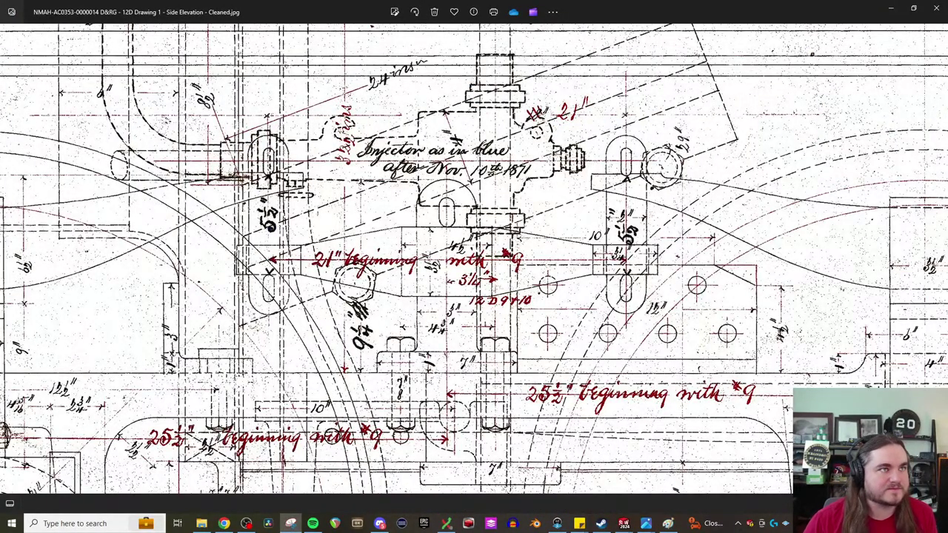
key("super+shift+s")
mouse_move(88, 74)
left_mouse_down()
mouse_move(671, 380)
mouse_move(809, 425)
left_mouse_up()
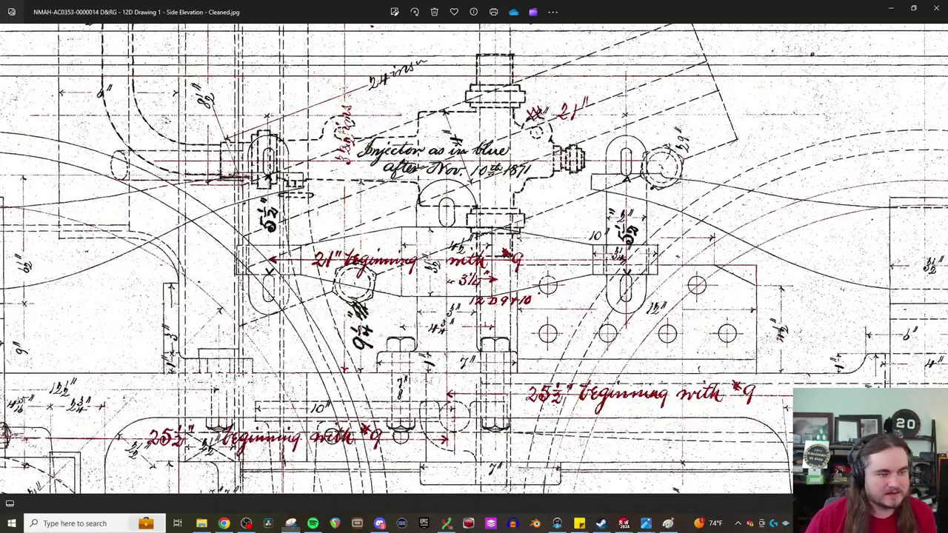
left_click_drag(947, 59, 284, 59)
key("ctrl+v")
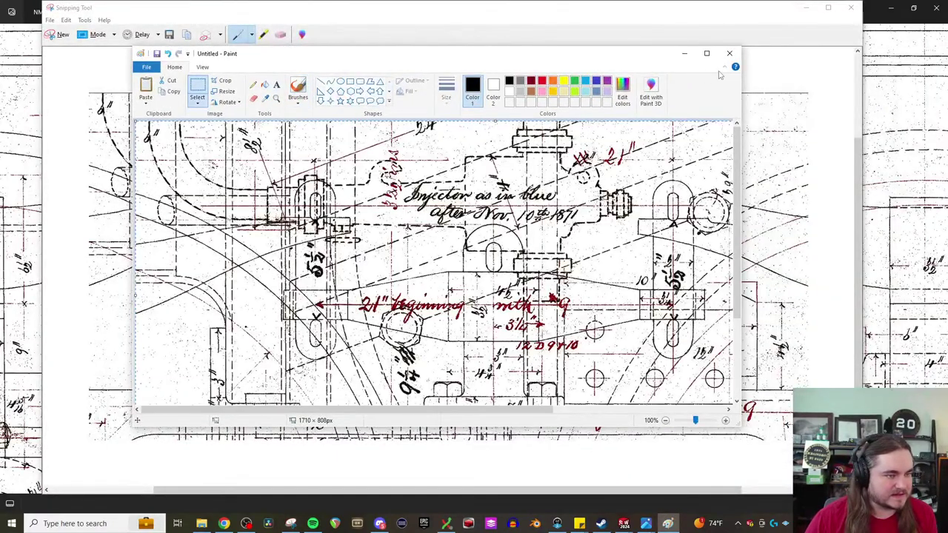
left_click(708, 55)
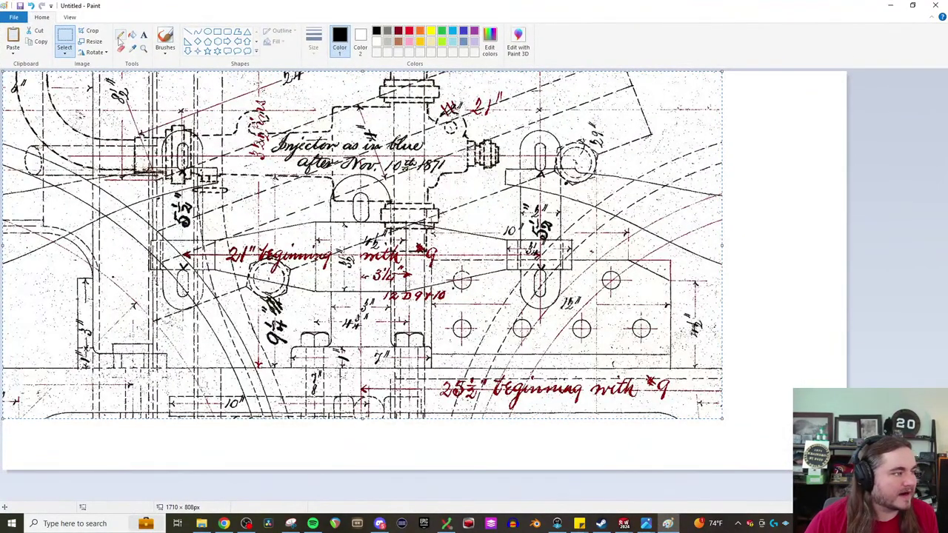
Step: Outline the whole equalizing lever on the pasted drawing with a red brush stroke
left_click(132, 35)
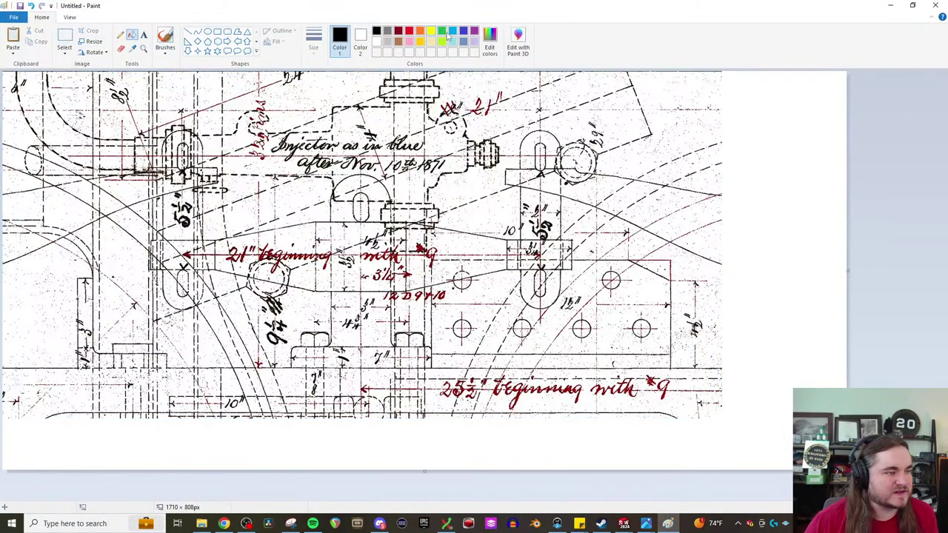
left_click(409, 31)
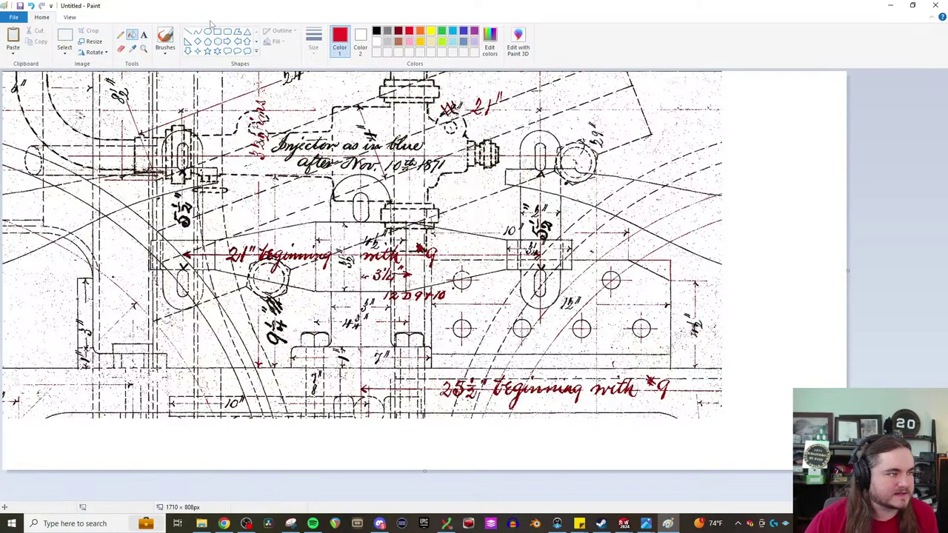
left_click(165, 40)
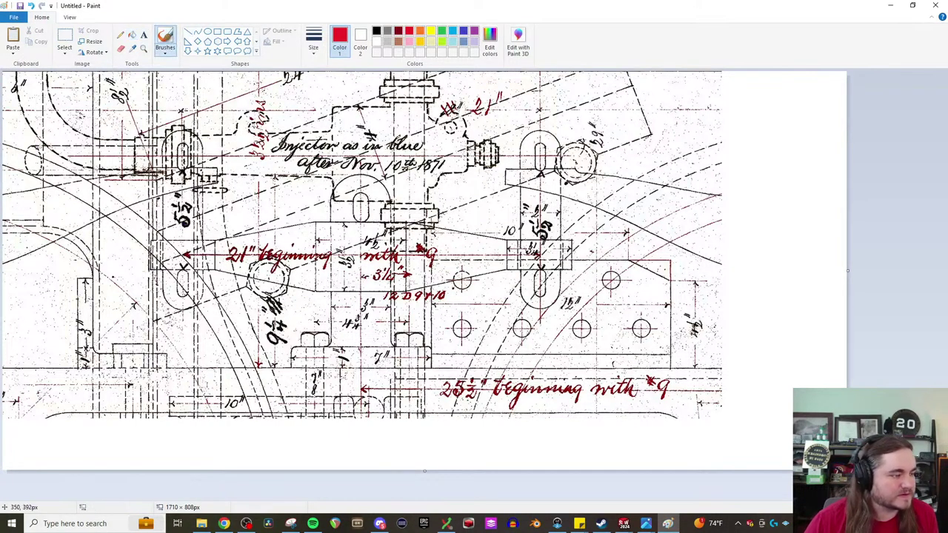
mouse_move(150, 242)
left_mouse_down()
mouse_move(368, 221)
mouse_move(562, 238)
mouse_move(576, 267)
mouse_move(339, 291)
mouse_move(167, 271)
mouse_move(146, 246)
left_mouse_up()
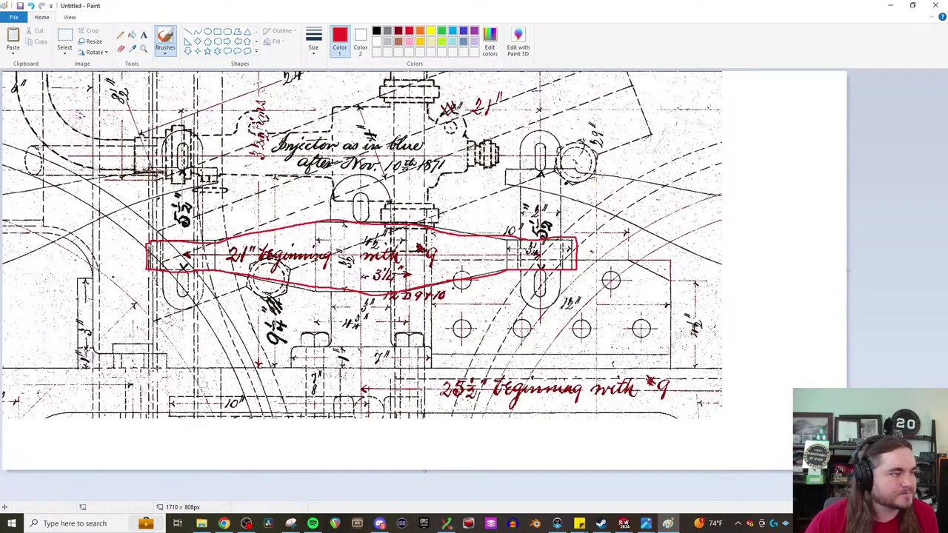
Step: Outline the two vertical hangers at the lever's ends with green brush strokes, above and below the lever
left_click(441, 31)
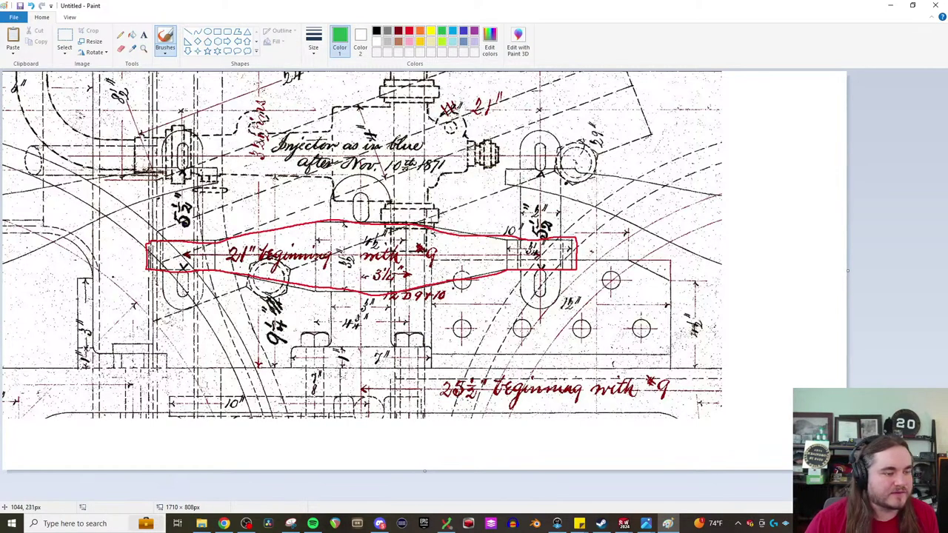
mouse_move(521, 158)
left_mouse_down()
mouse_move(523, 134)
mouse_move(559, 147)
mouse_move(561, 236)
left_mouse_up()
mouse_move(560, 297)
left_mouse_down()
mouse_move(525, 288)
mouse_move(521, 270)
left_mouse_up()
mouse_move(200, 270)
left_mouse_down()
mouse_move(187, 308)
mouse_move(159, 277)
left_mouse_up()
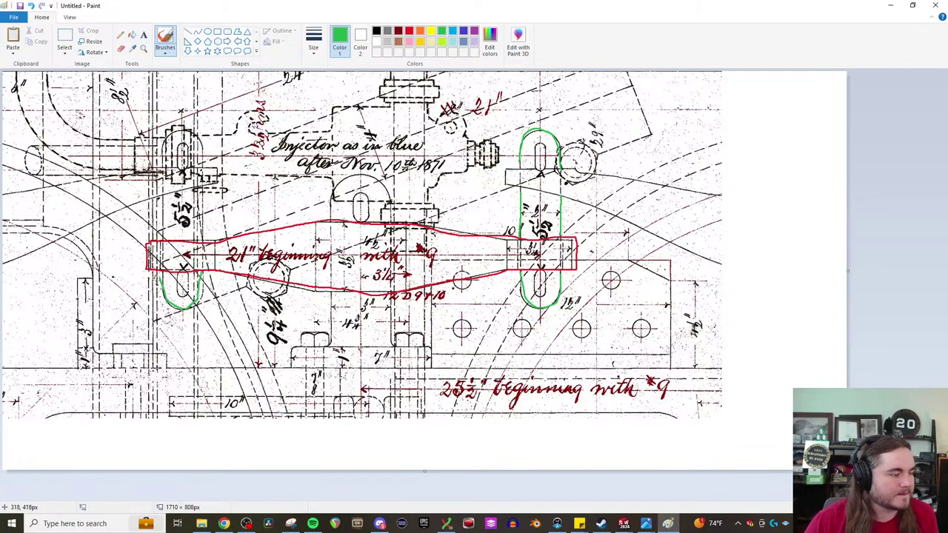
mouse_move(160, 231)
left_mouse_down()
mouse_move(158, 180)
mouse_move(191, 133)
mouse_move(204, 166)
mouse_move(198, 240)
left_mouse_up()
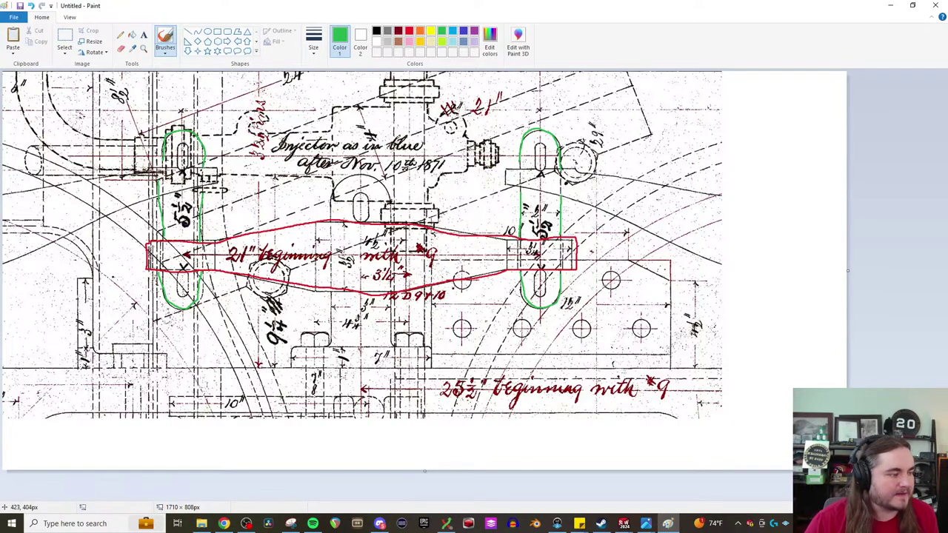
Step: Trace the upper and lower edges of the leaf springs on both sides of the lever in light blue
left_click(453, 31)
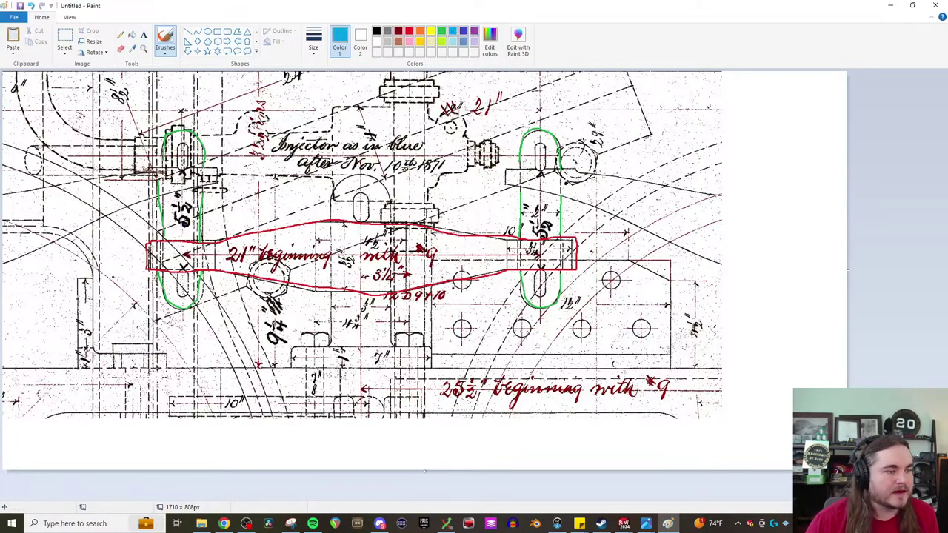
mouse_move(504, 180)
left_mouse_down()
mouse_move(599, 202)
mouse_move(759, 266)
left_mouse_up()
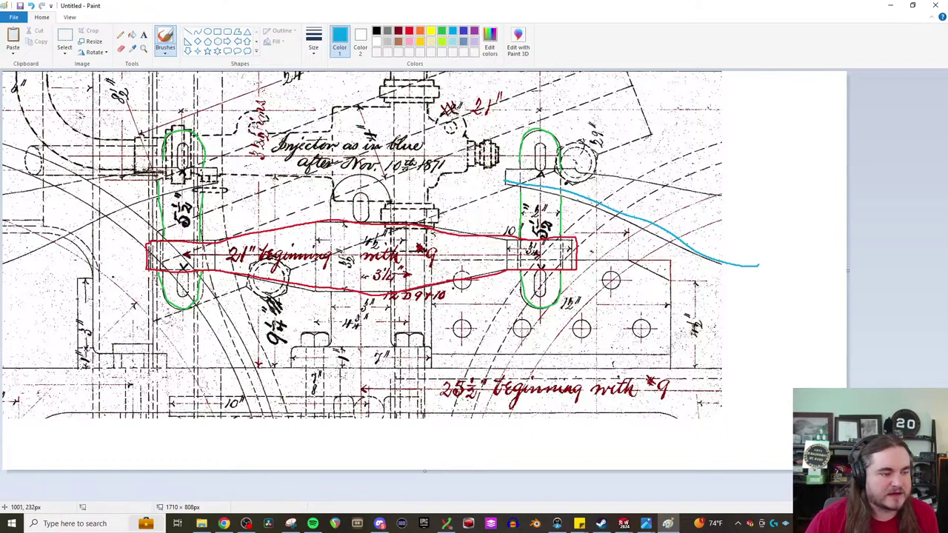
mouse_move(497, 185)
left_mouse_down()
mouse_move(555, 170)
mouse_move(778, 197)
left_mouse_up()
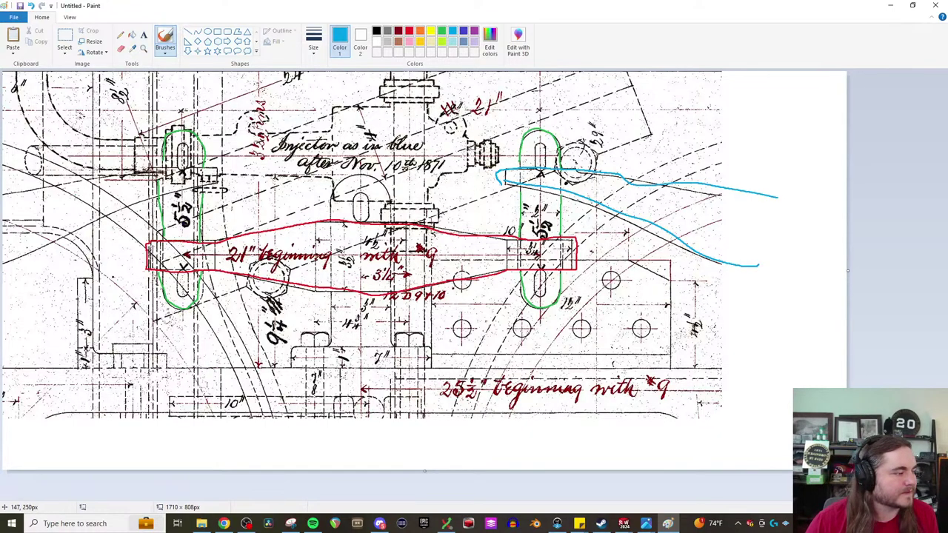
left_click_drag(216, 169, 1, 200)
left_click_drag(4, 260, 219, 181)
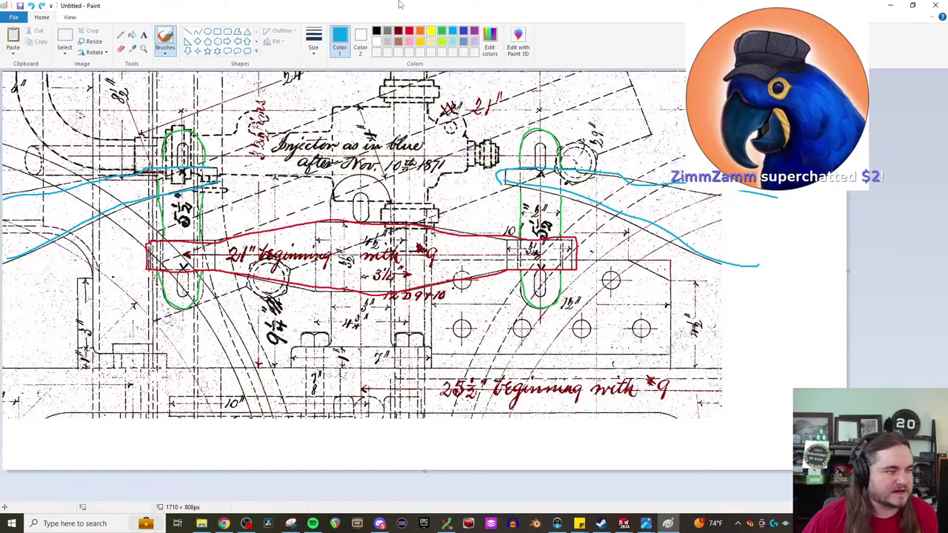
Step: Outline the upper and lower slots of both green hangers in orange
left_click(420, 30)
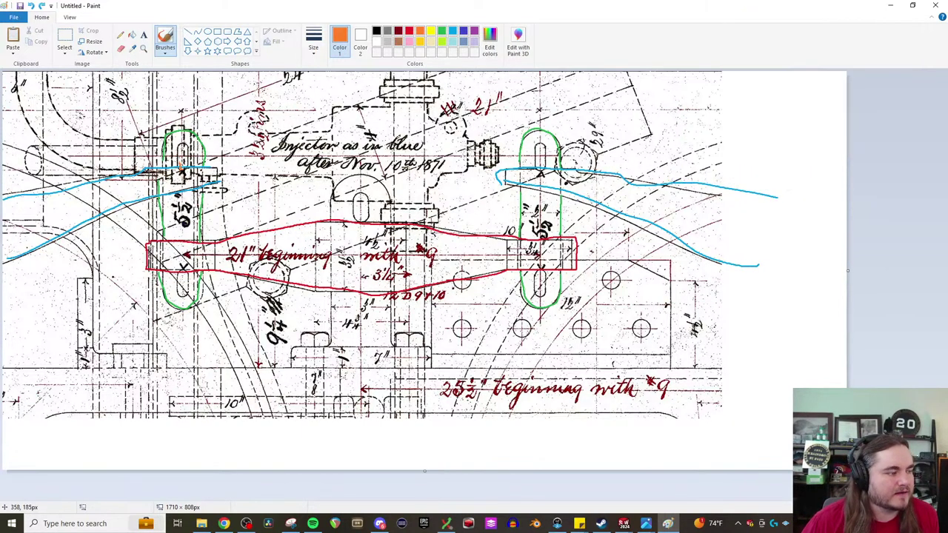
mouse_move(178, 162)
left_mouse_down()
mouse_move(179, 145)
mouse_move(189, 165)
left_mouse_up()
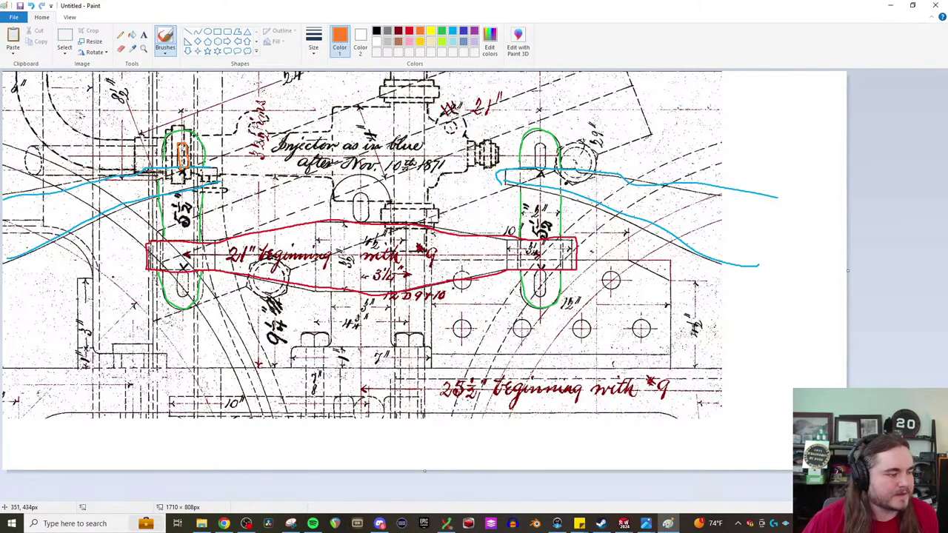
mouse_move(182, 270)
left_mouse_down()
mouse_move(176, 292)
mouse_move(189, 277)
left_mouse_up()
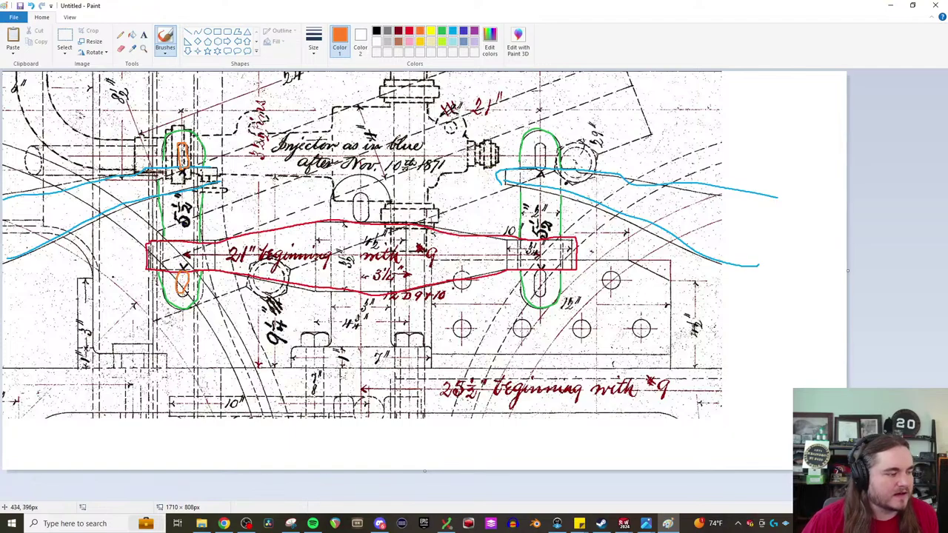
mouse_move(535, 272)
left_mouse_down()
mouse_move(538, 299)
mouse_move(537, 270)
left_mouse_up()
mouse_move(534, 163)
left_mouse_down()
mouse_move(547, 145)
mouse_move(535, 166)
mouse_move(544, 169)
left_mouse_up()
Step: Mark the pin positions in yellow in all four hanger slots and in the central slot above the lever
left_click(431, 30)
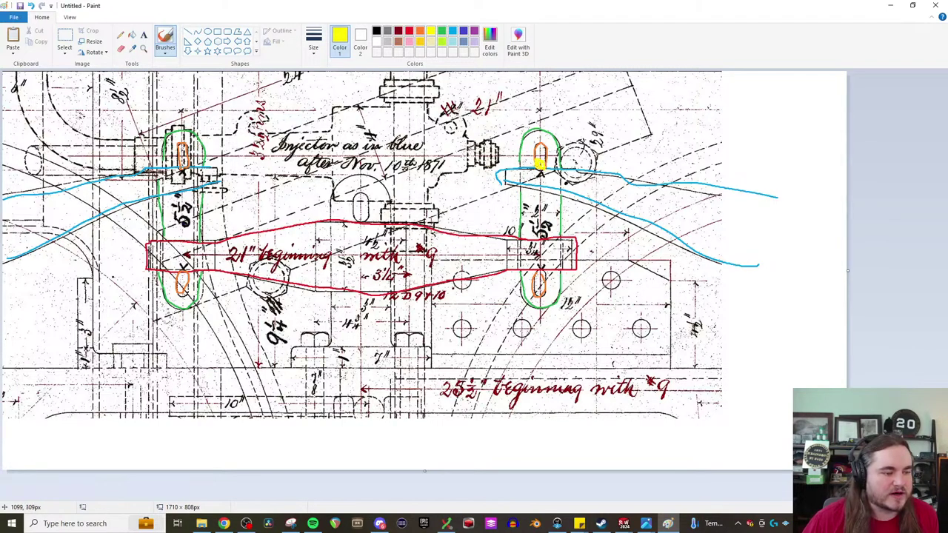
left_click_drag(542, 282, 539, 275)
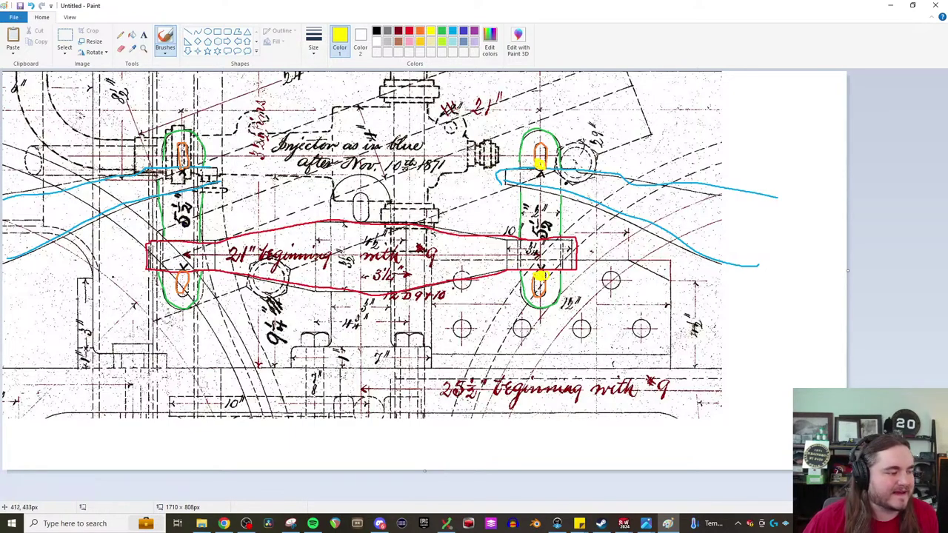
left_click_drag(184, 273, 185, 275)
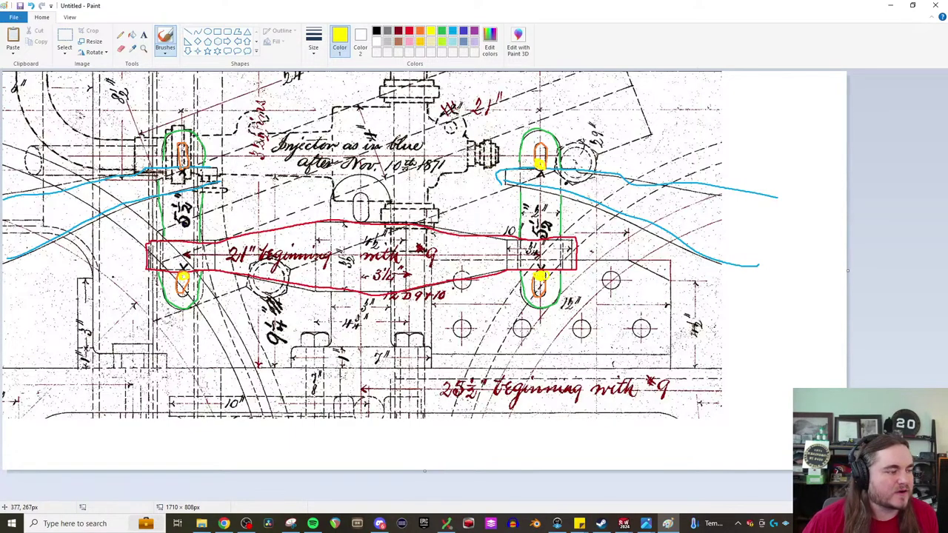
left_click_drag(185, 164, 179, 161)
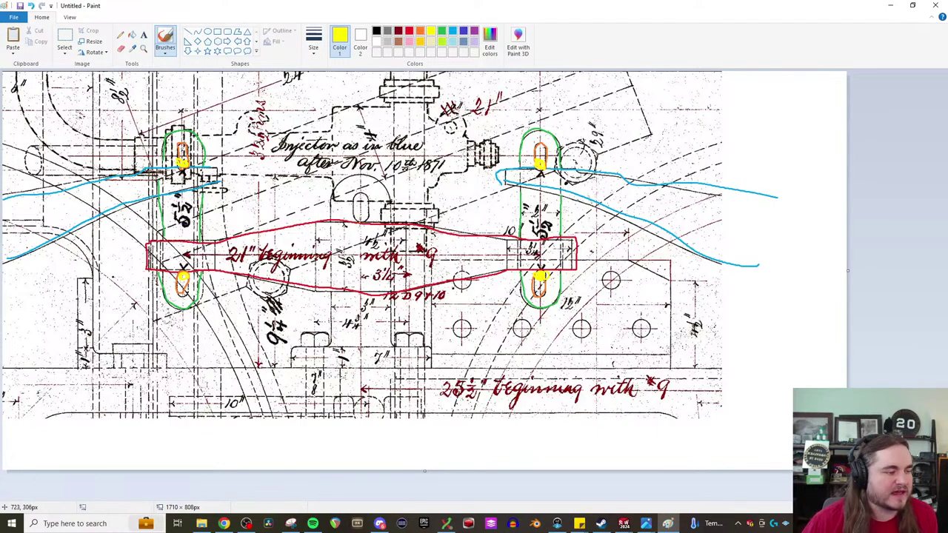
mouse_move(354, 212)
left_mouse_down()
mouse_move(371, 219)
mouse_move(359, 214)
left_mouse_up()
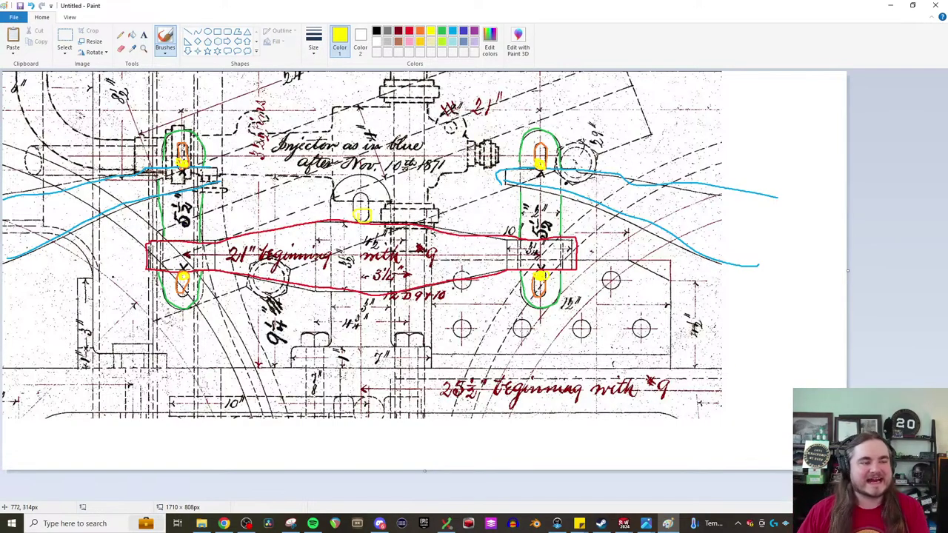
Step: Close the colour-marked picture in Paint without saving it, and close the Snipping Tool
left_click(409, 31)
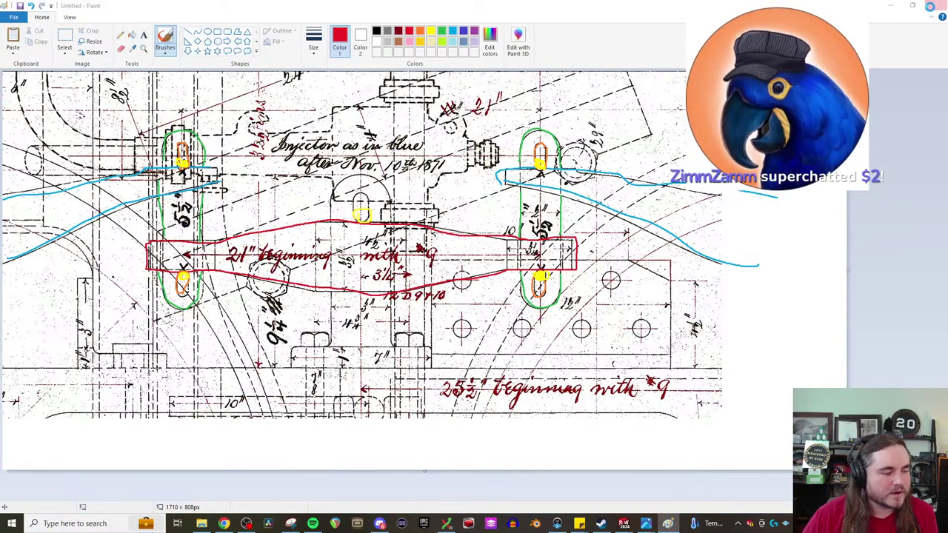
left_click(935, 5)
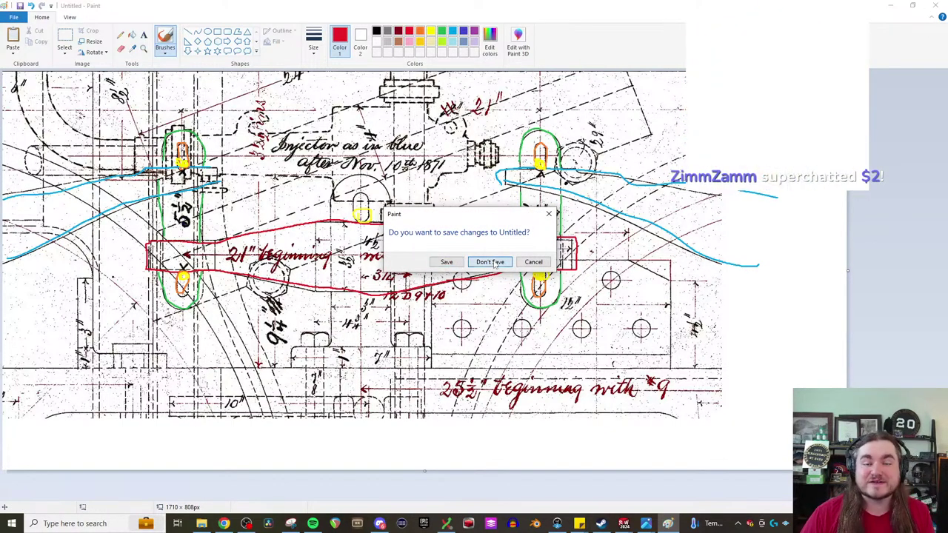
left_click(490, 262)
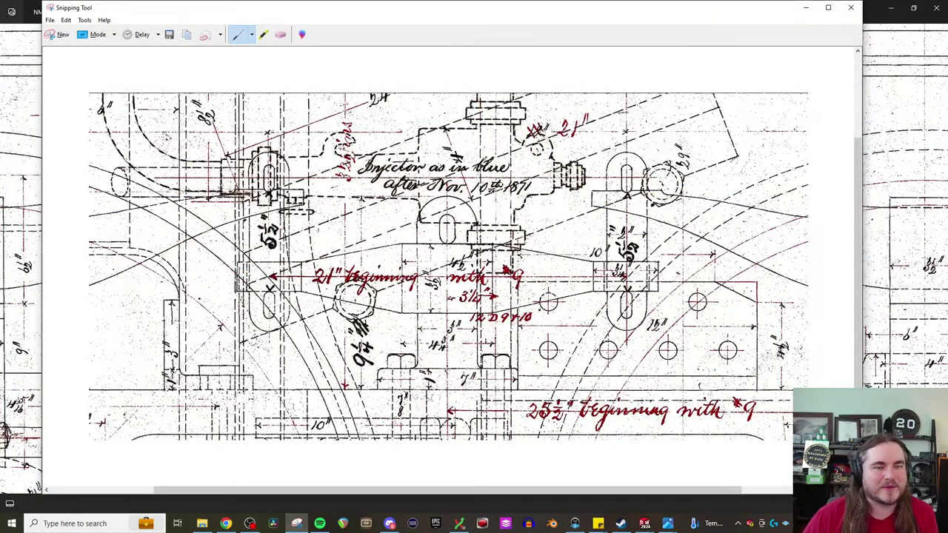
left_click(851, 8)
left_click(491, 259)
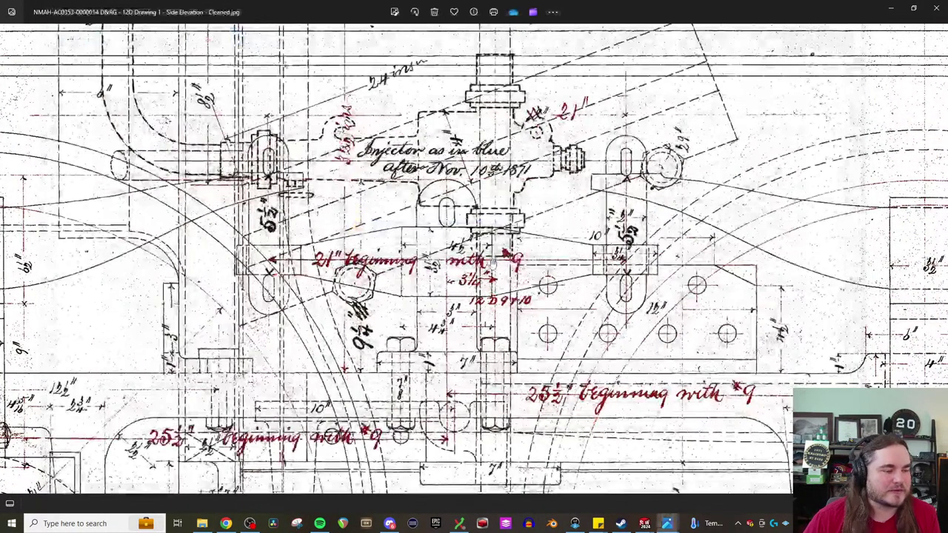
Step: Minimise the side elevation and cross-section drawings to return to the EqualizingLever part in SOLIDWORKS
left_click(893, 11)
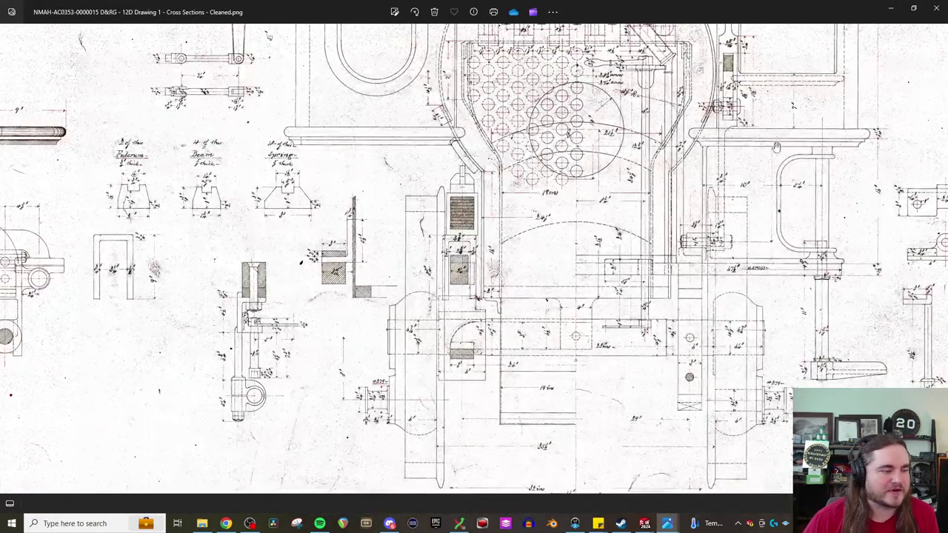
left_click(894, 12)
key("f")
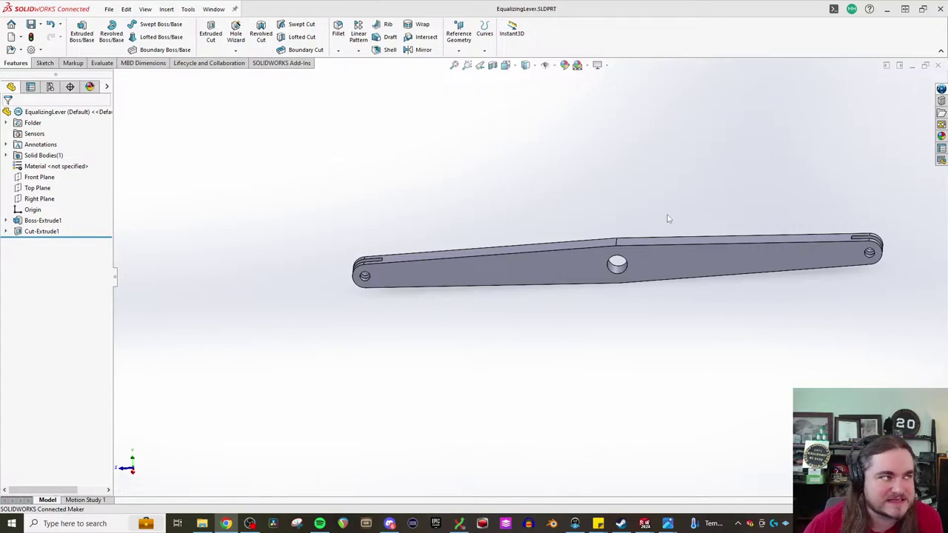
middle_click_drag(570, 203, 626, 280)
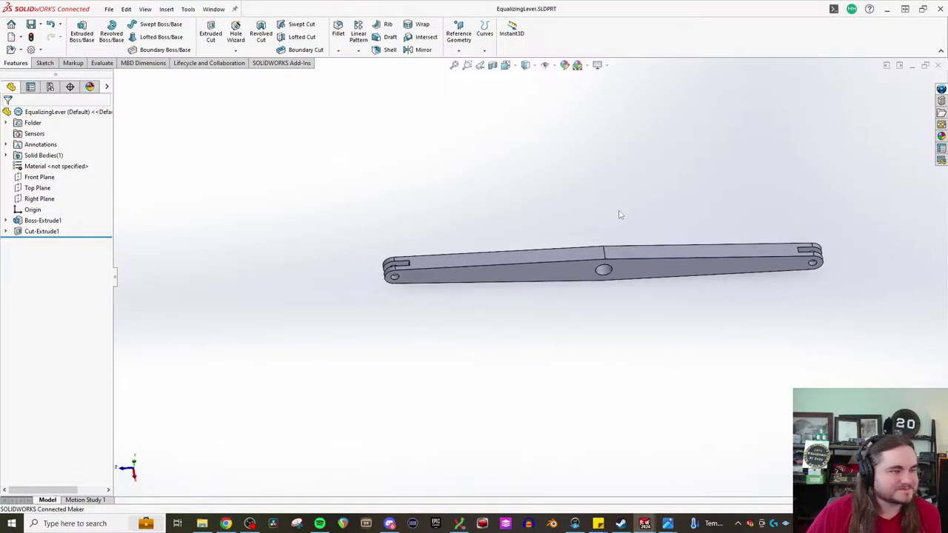
left_click(109, 9)
mouse_move(124, 55)
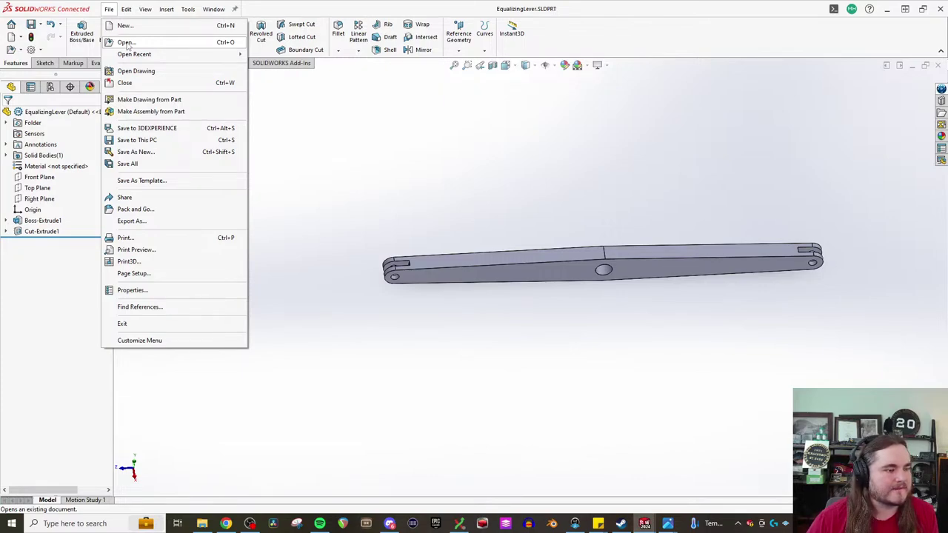
left_click(489, 175)
left_click(109, 8)
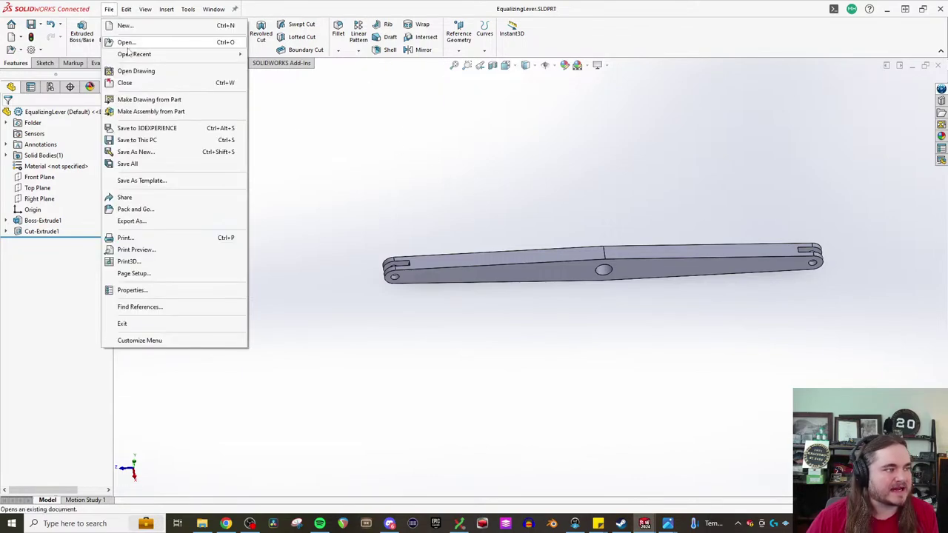
left_click(109, 9)
left_click(109, 9)
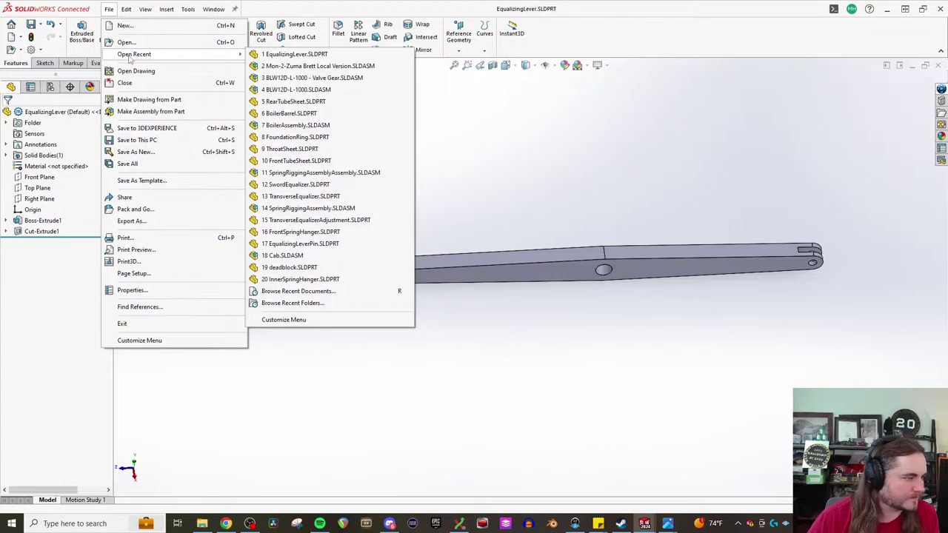
left_click(570, 116)
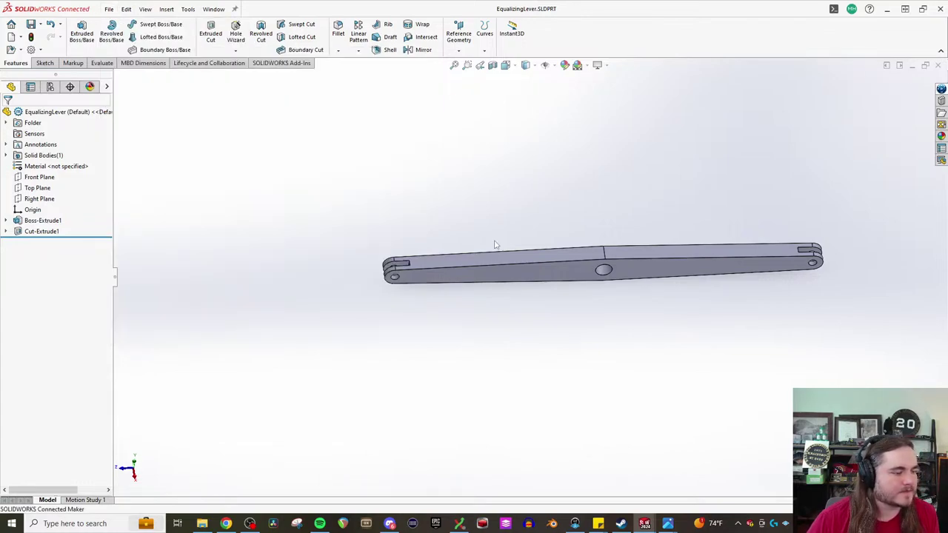
left_click(202, 523)
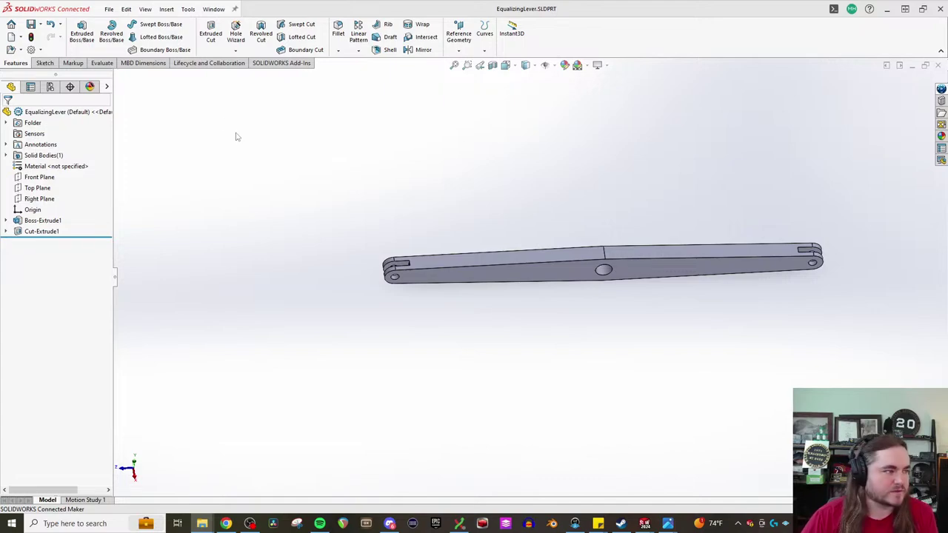
Step: Open InnerSpringHanger.SLDPRT from the Spring Rigging folder
left_click(109, 9)
left_click(126, 43)
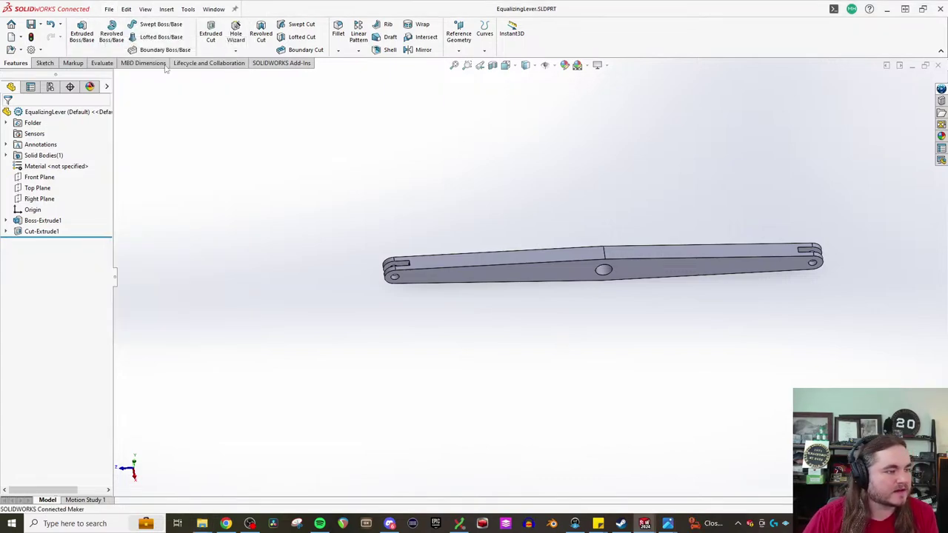
left_click(519, 329)
left_click(665, 460)
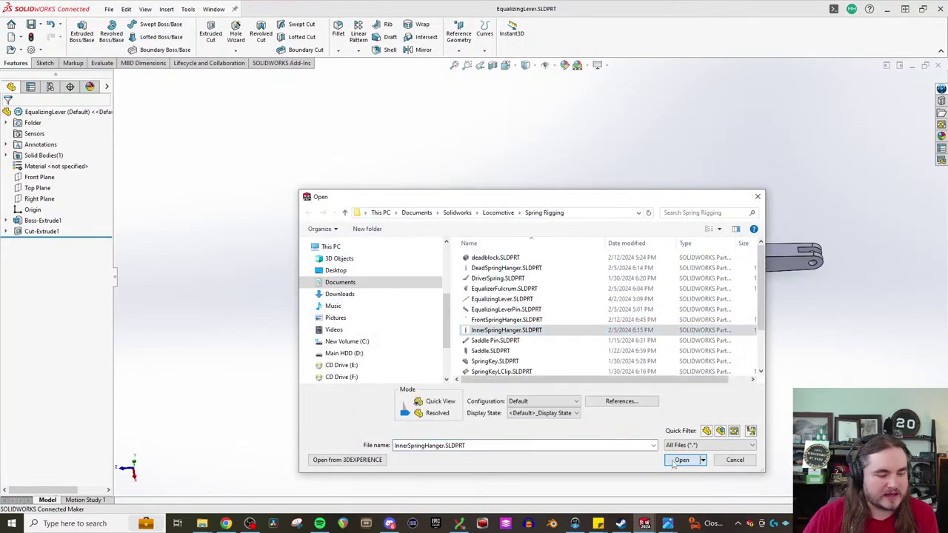
middle_click_drag(608, 309, 522, 306)
scroll(535, 308, "up", 4)
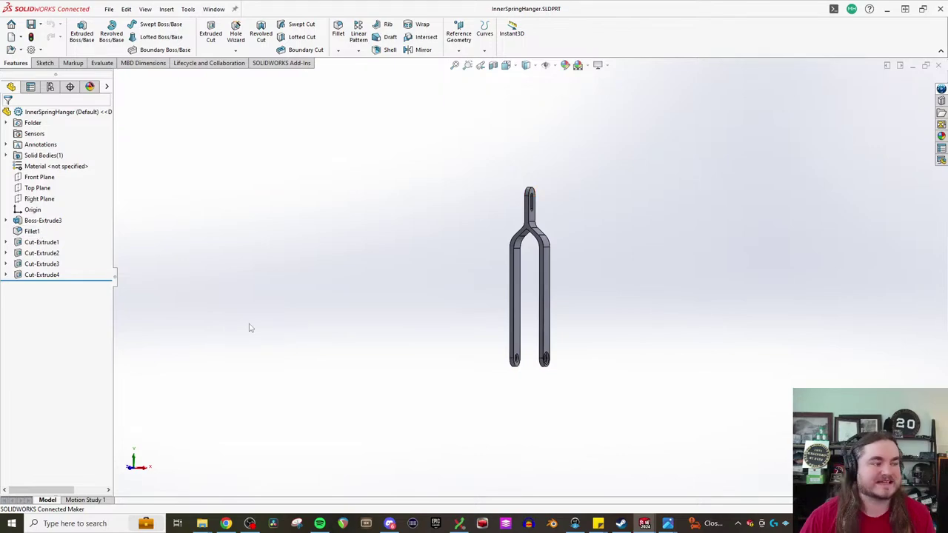
Step: Examine which parts of the hanger come from the base extrusion with its sketch and from each of the four cut extrudes
middle_click_drag(545, 346, 410, 300)
left_click(29, 220)
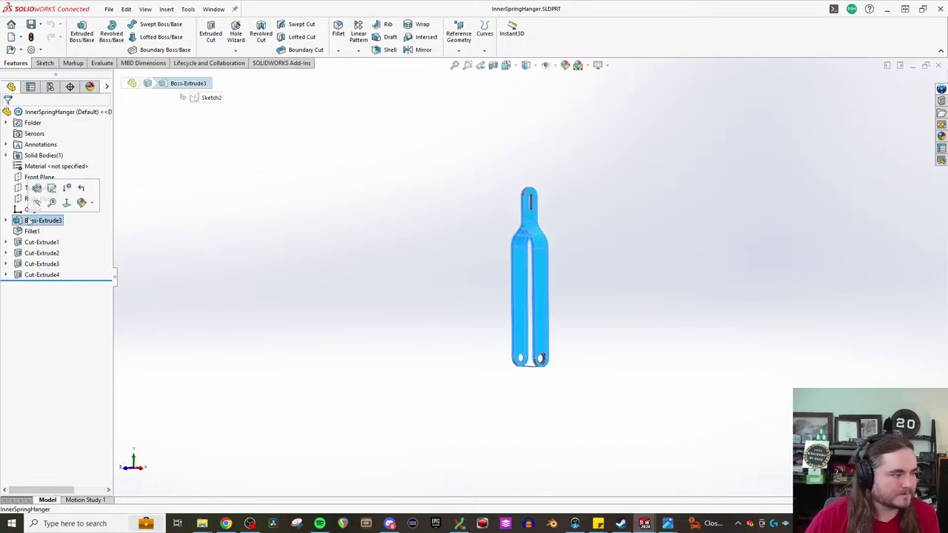
left_click(6, 220)
left_click(38, 231)
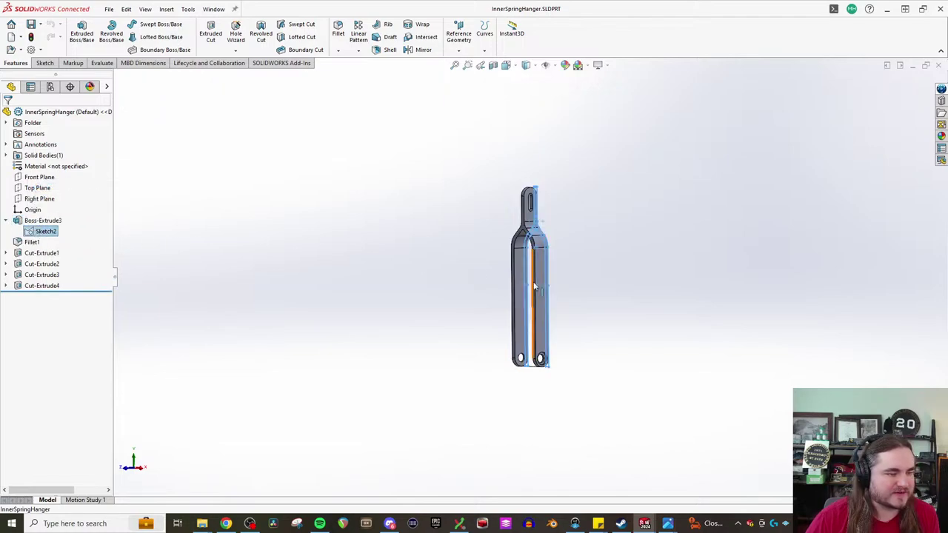
middle_click_drag(535, 276, 563, 279)
left_click(42, 252)
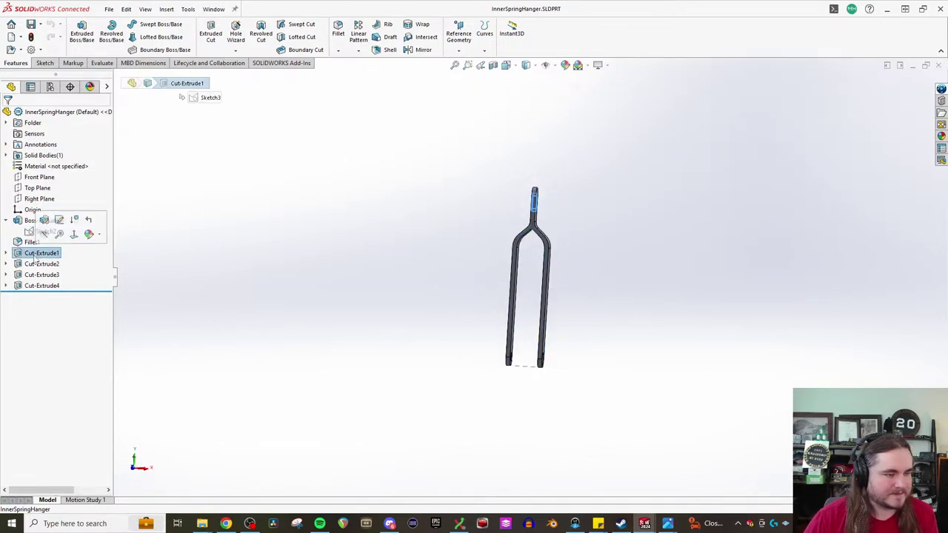
middle_click_drag(356, 271, 417, 271)
left_click(42, 264)
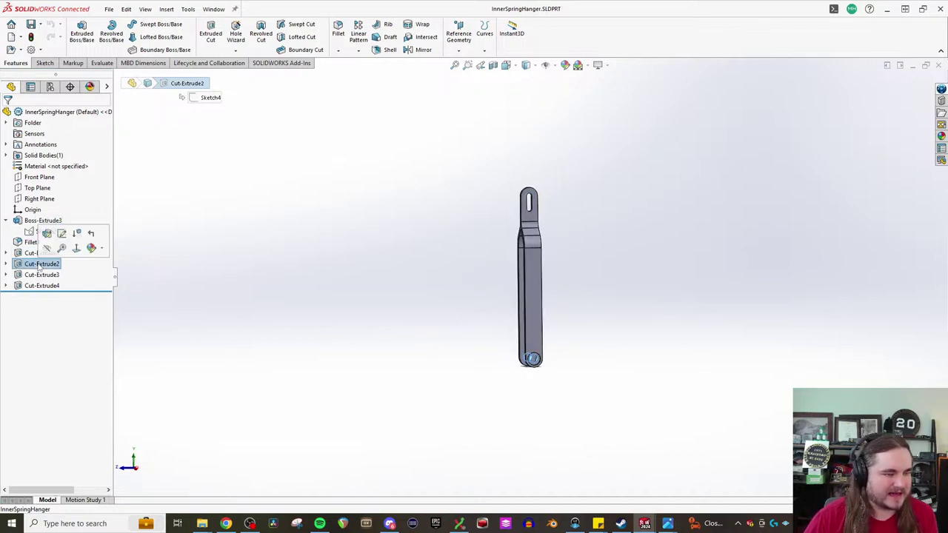
left_click(40, 276)
left_click(39, 286)
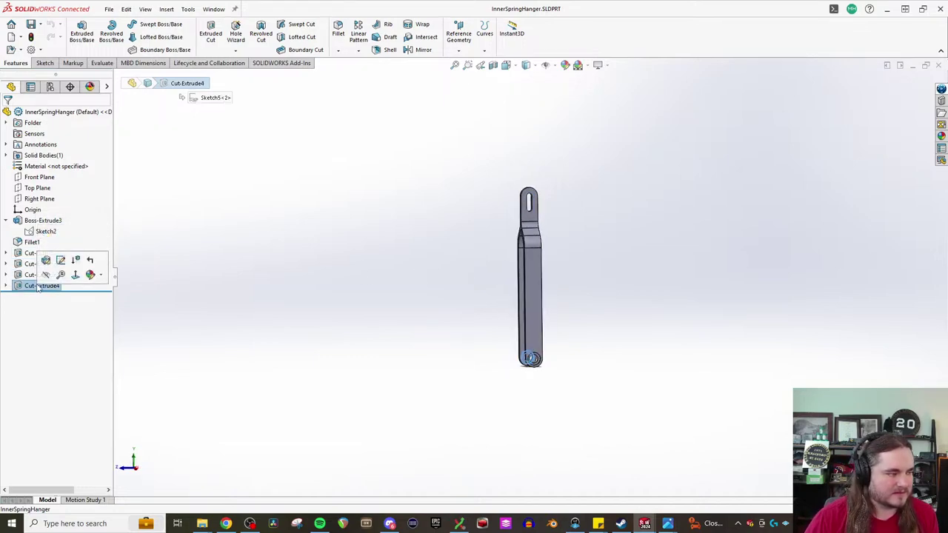
left_click(32, 275)
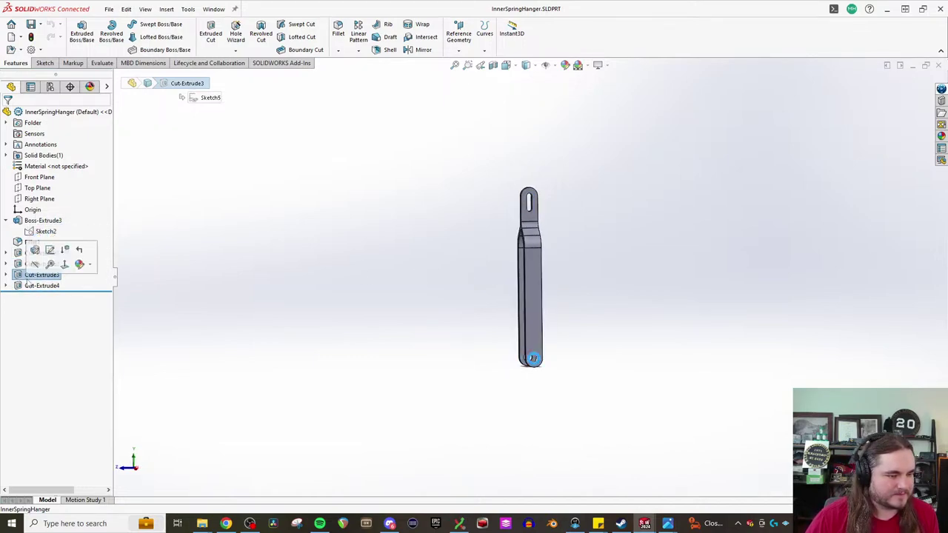
middle_click_drag(490, 361, 511, 364)
Step: Delete Cut-Extrude2, Cut-Extrude3 and Cut-Extrude4 at the lower ends of the hanger's legs, keeping Sketch4
left_click(37, 264)
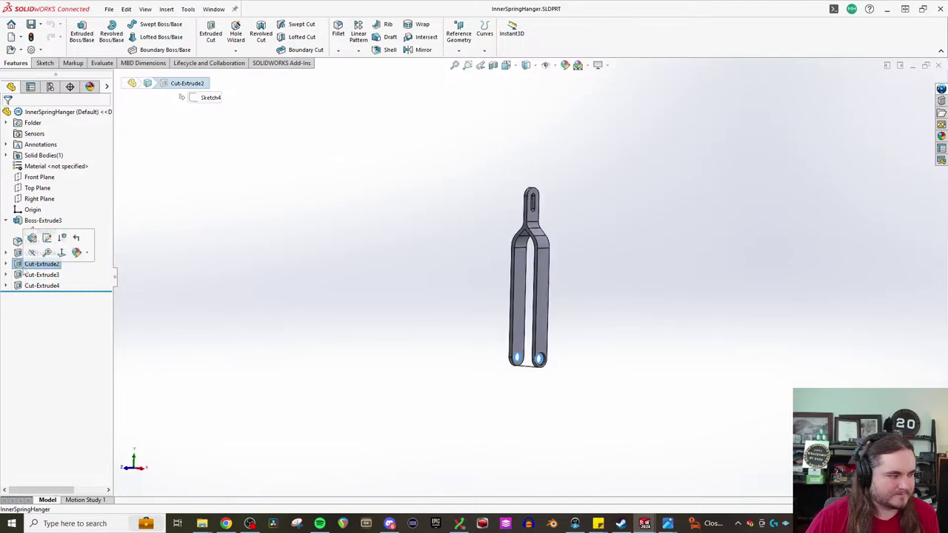
left_click(42, 285, "shift")
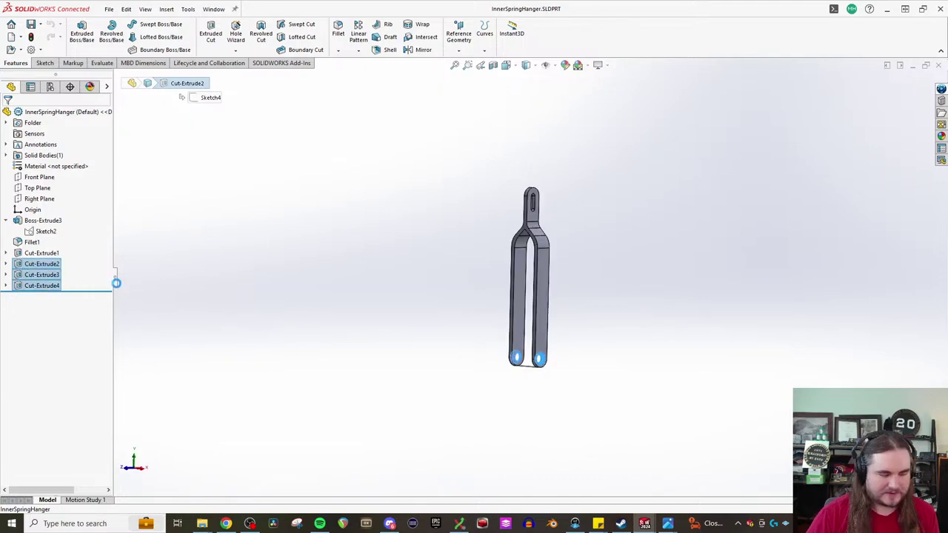
key("Delete")
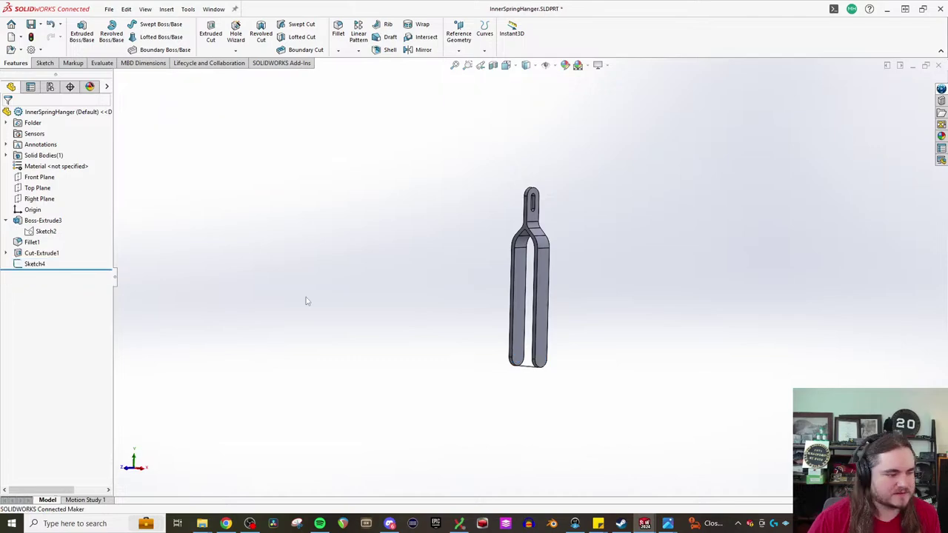
key("Delete")
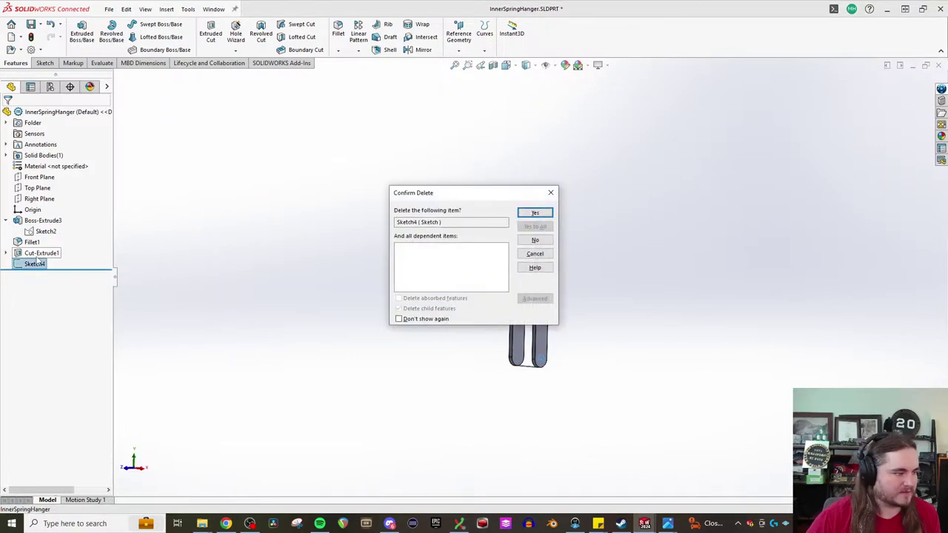
left_click(536, 241)
Step: Check the upper slot cut and the end fillet, and open the base extrusion's sketch for editing
left_click(43, 252)
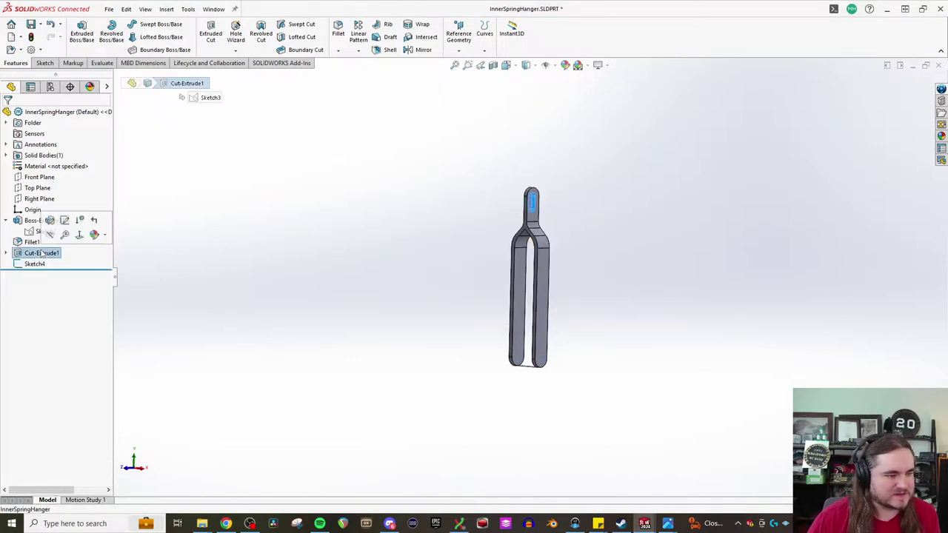
left_click(6, 252)
left_click(43, 253)
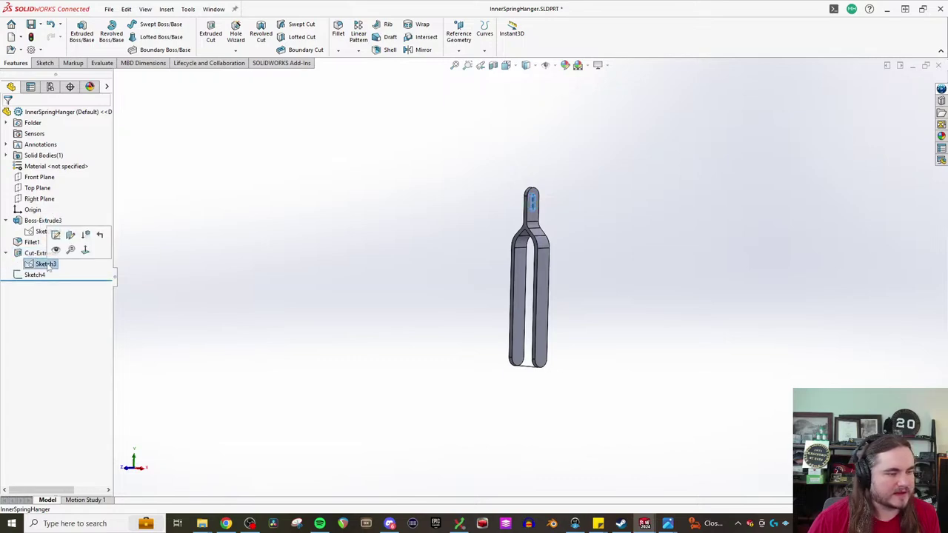
left_click(6, 253)
left_click(26, 243)
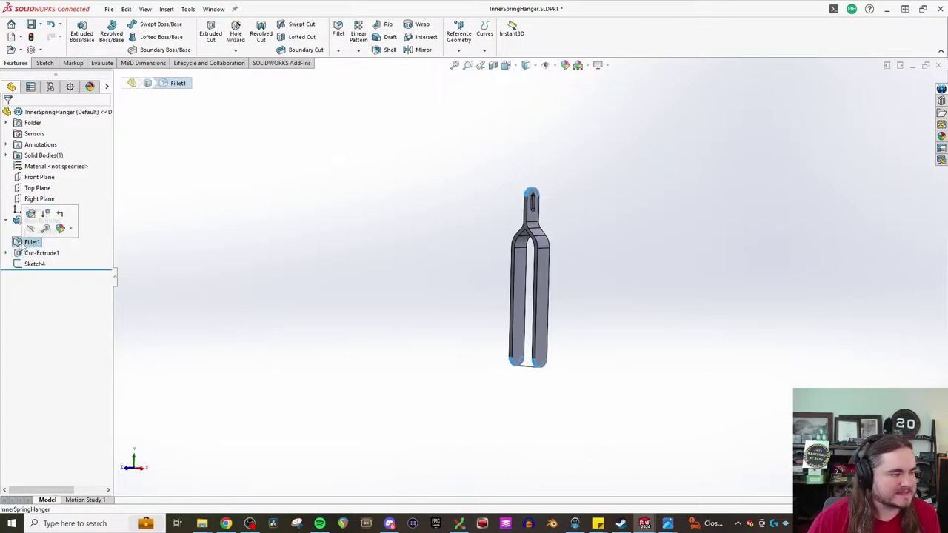
left_click(6, 221)
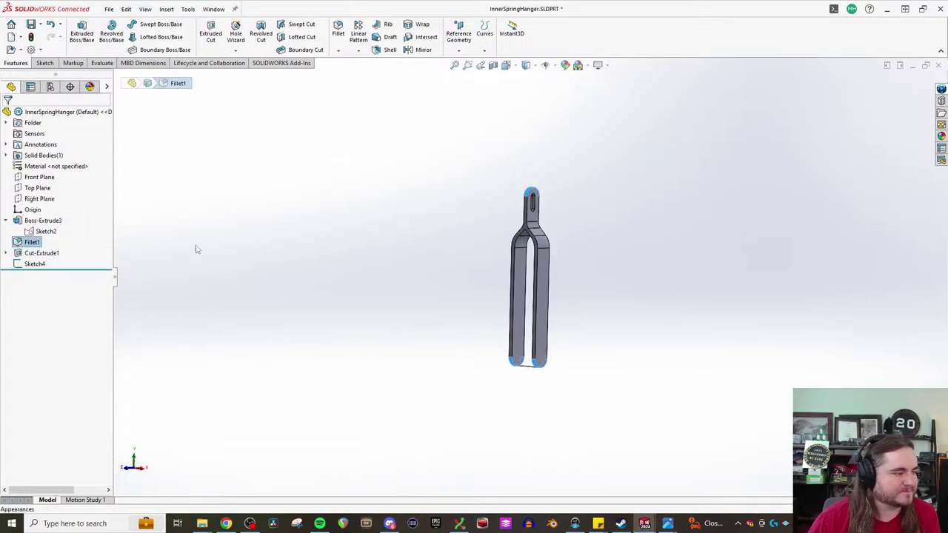
left_click(43, 221)
left_click(45, 231)
left_click(51, 208)
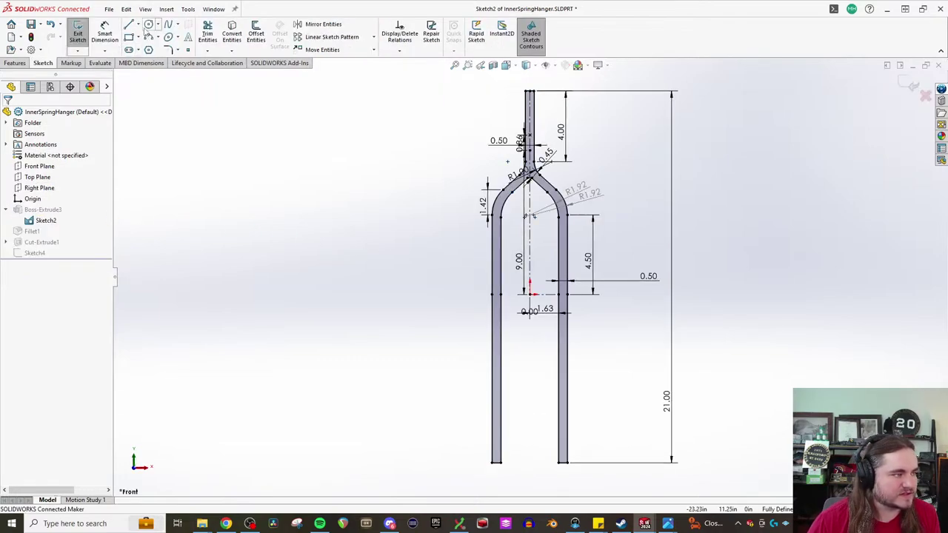
Step: Trim away the hanger sketch's stem, fork arcs and leg sides, keeping only the short end lines at the stem and legs
left_click(208, 34)
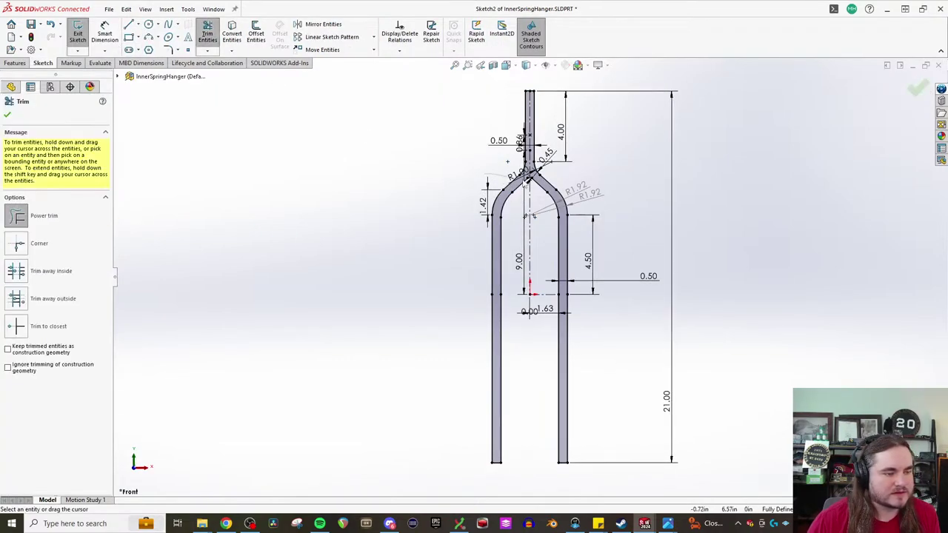
mouse_move(593, 189)
left_mouse_down()
mouse_move(489, 175)
mouse_move(532, 182)
left_mouse_up()
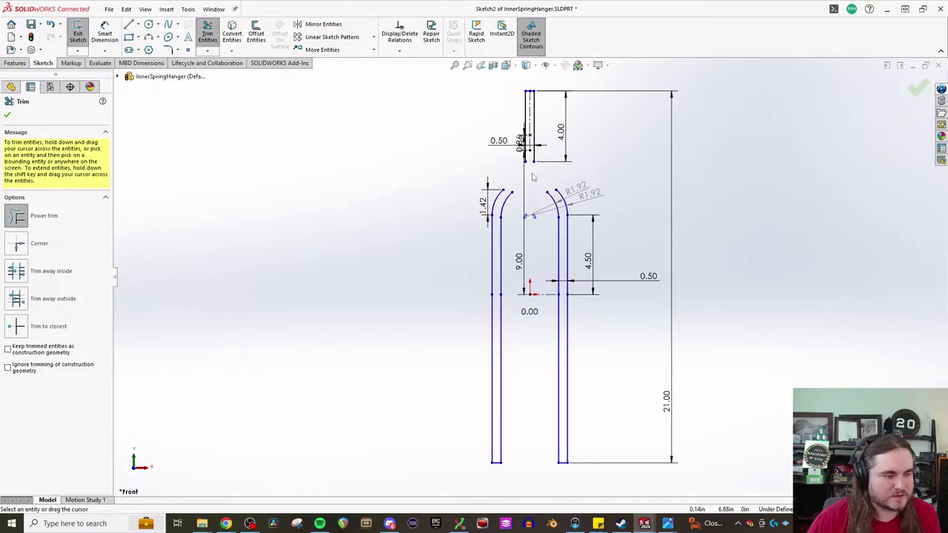
scroll(550, 163, "up", 3)
scroll(549, 200, "down", 4)
scroll(519, 292, "down", 5)
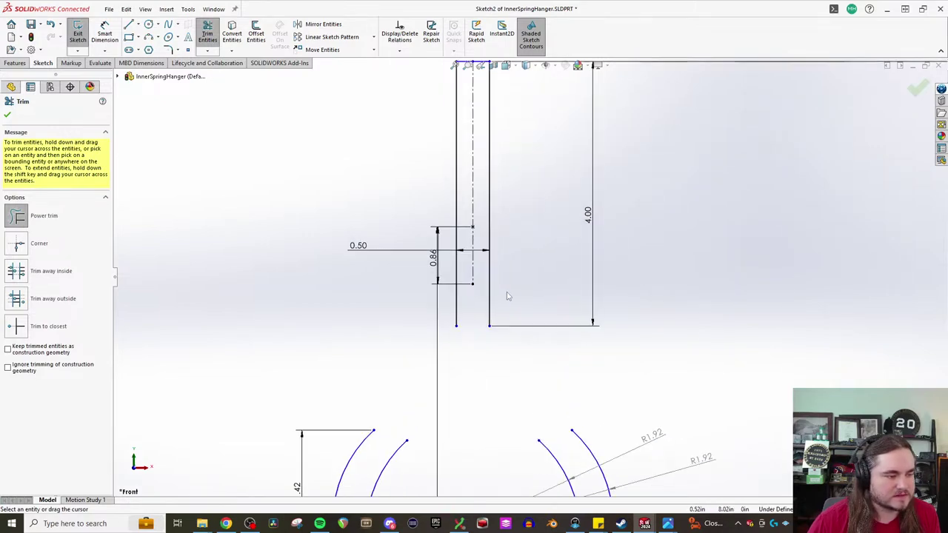
scroll(563, 203, "up", 6)
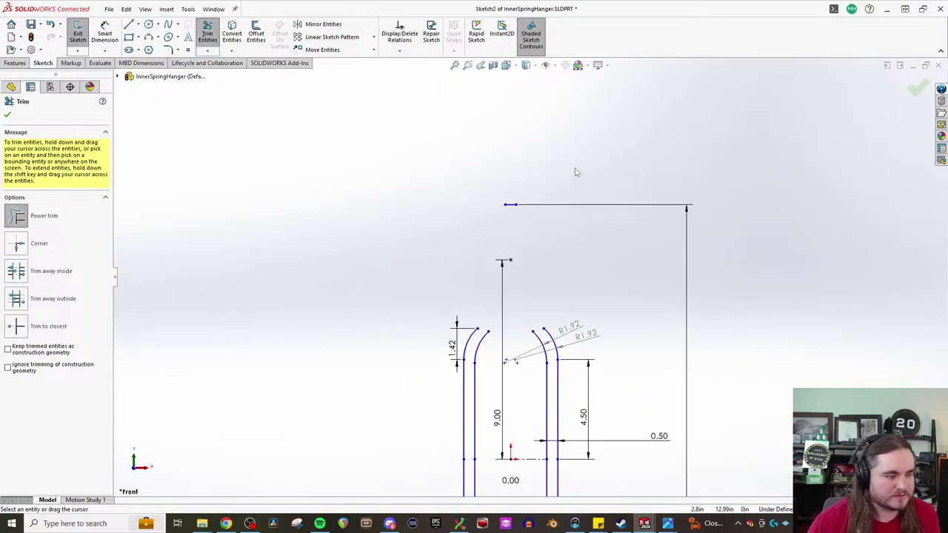
scroll(541, 292, "up", 5)
scroll(497, 414, "down", 2)
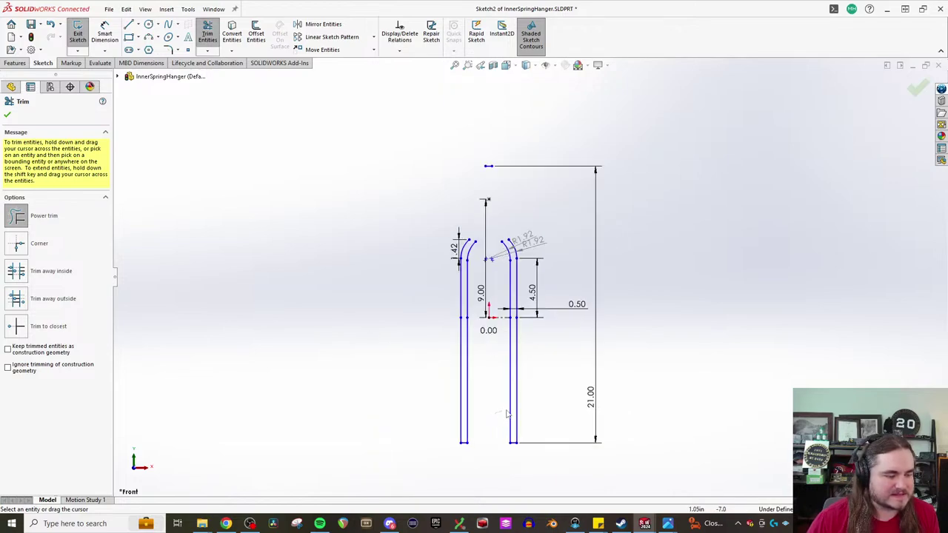
mouse_move(547, 412)
left_mouse_down()
mouse_move(438, 395)
mouse_move(567, 287)
mouse_move(415, 270)
mouse_move(518, 250)
mouse_move(508, 315)
mouse_move(474, 318)
mouse_move(481, 289)
mouse_move(537, 345)
mouse_move(490, 203)
left_mouse_up()
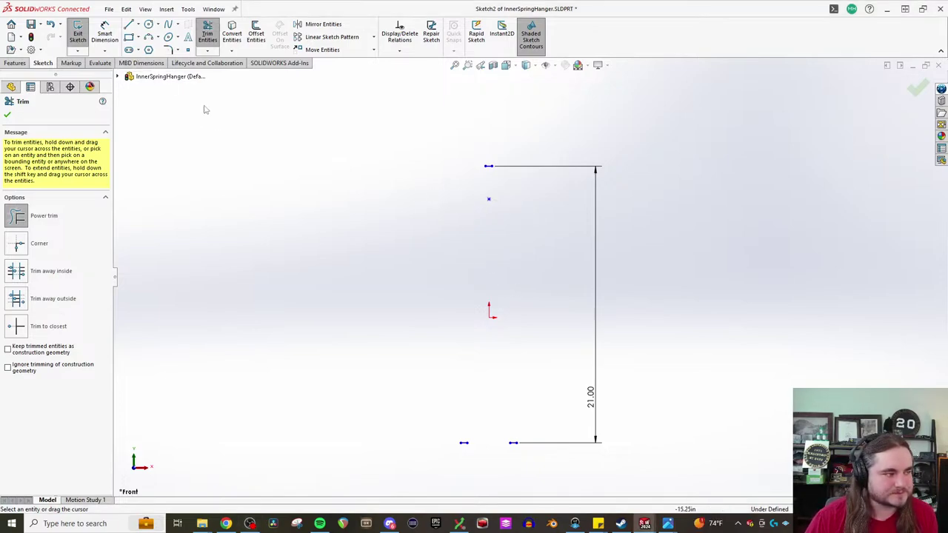
Step: Sketch a corner rectangle 0.50 in wide and 21 in high from the upper end line down to the level of the old leg ends
left_click(138, 37)
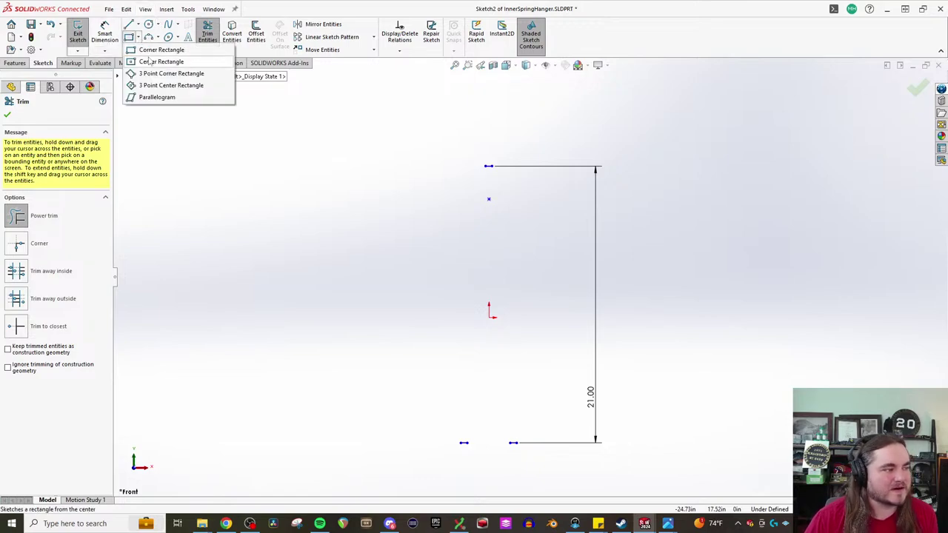
left_click(150, 60)
left_click(129, 24)
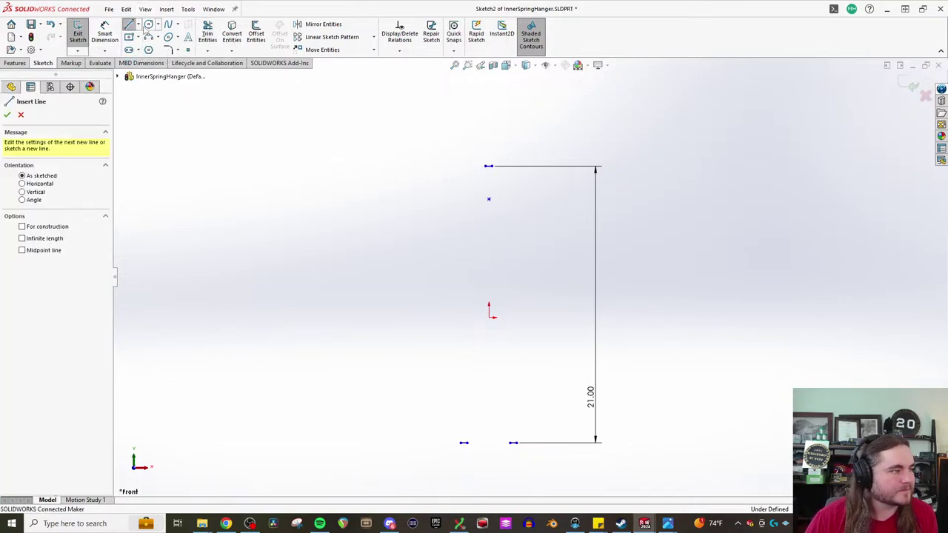
left_click(138, 37)
left_click(156, 49)
left_click(489, 166)
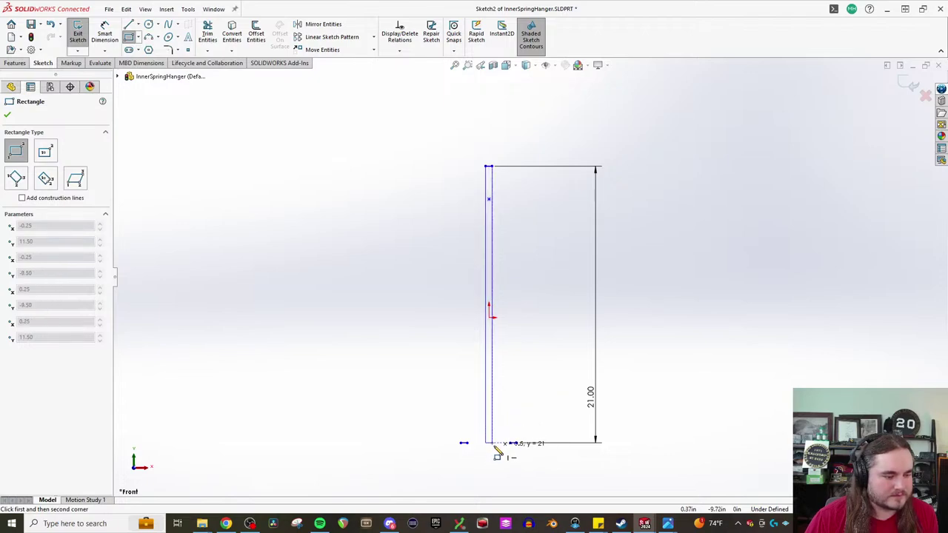
left_click(492, 443)
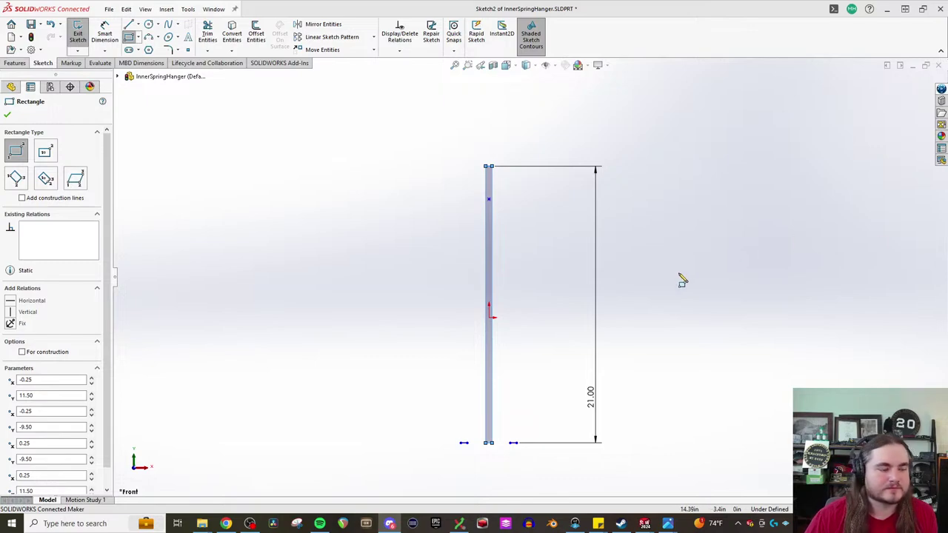
left_click(630, 290)
key("Escape")
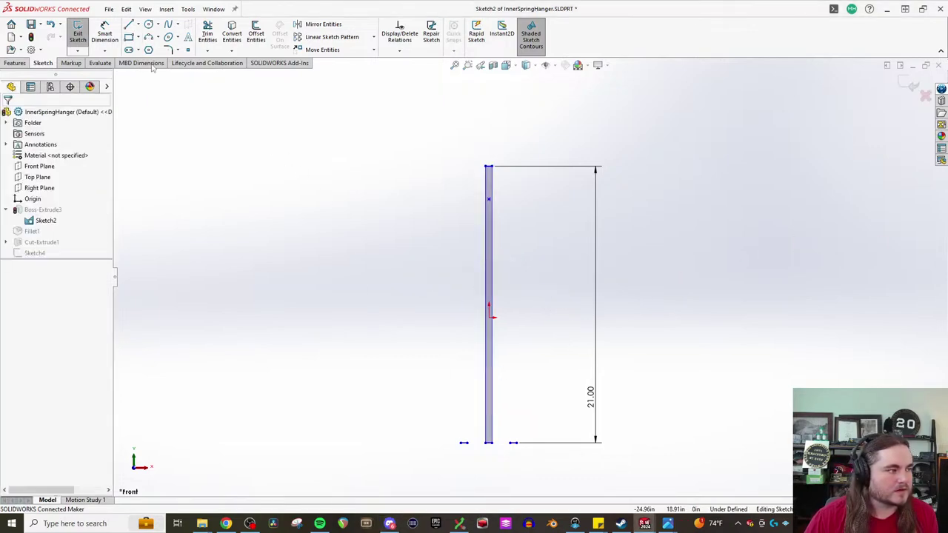
Step: Dimension the rectangle's lower edge as 0.50 in wide and trim away the two leftover leg-end lines beside it
key("f")
left_click(104, 33)
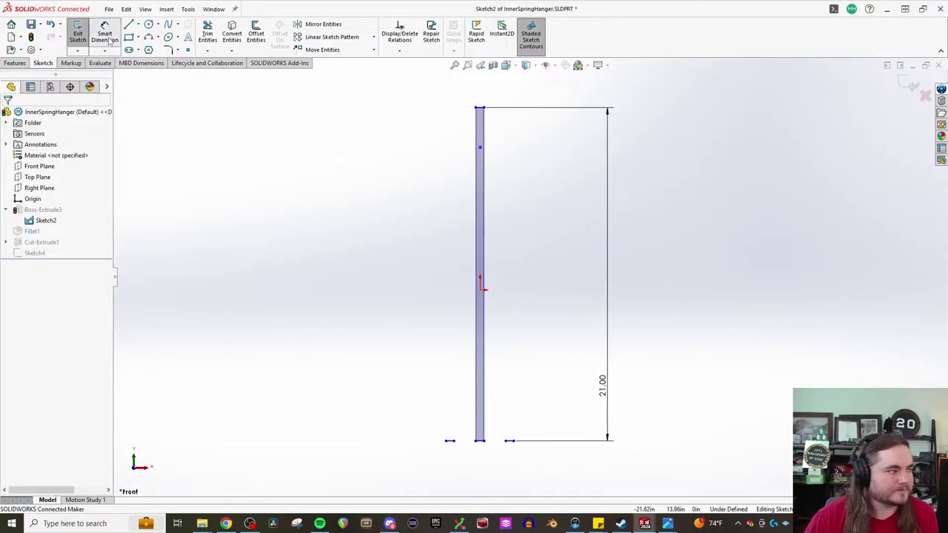
left_click(480, 441)
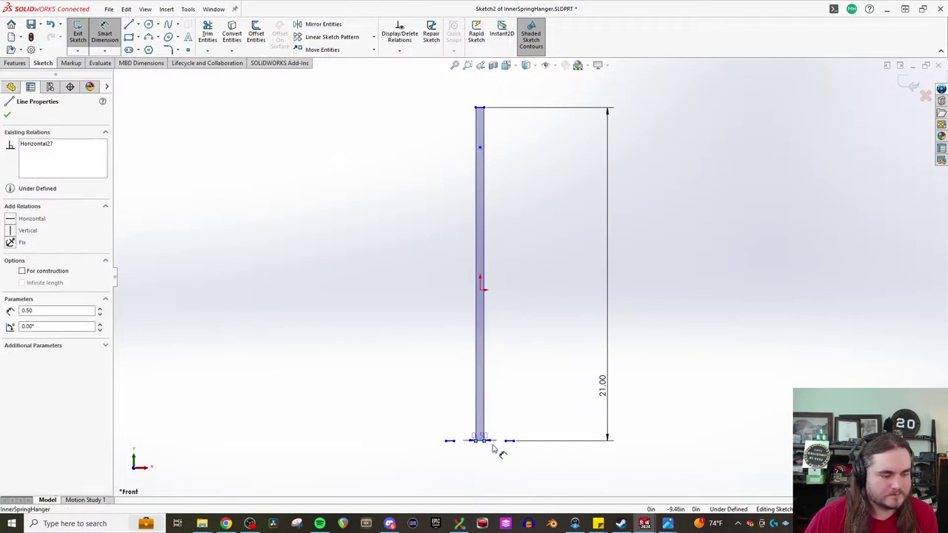
left_click(561, 483)
left_click(512, 460)
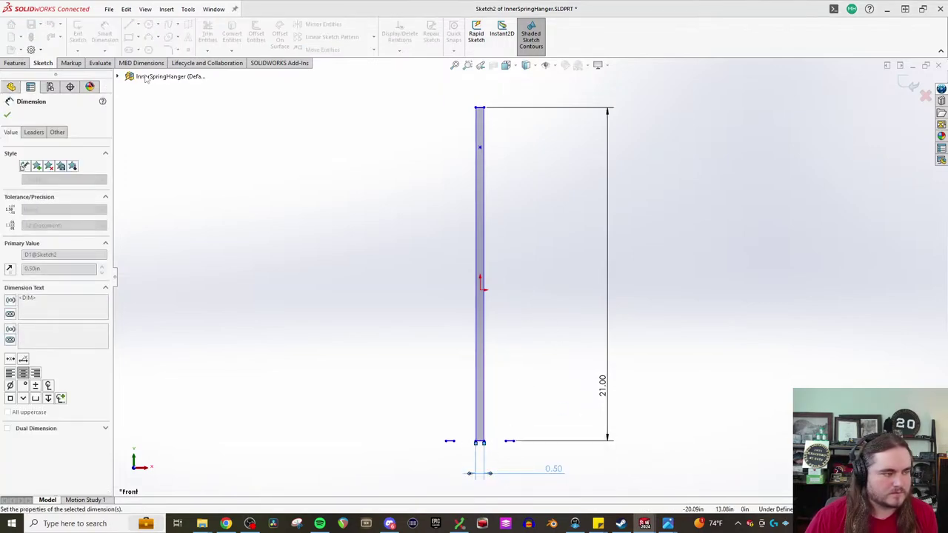
left_click(207, 33)
mouse_move(457, 472)
left_mouse_down()
mouse_move(448, 422)
mouse_move(510, 449)
mouse_move(511, 363)
left_mouse_up()
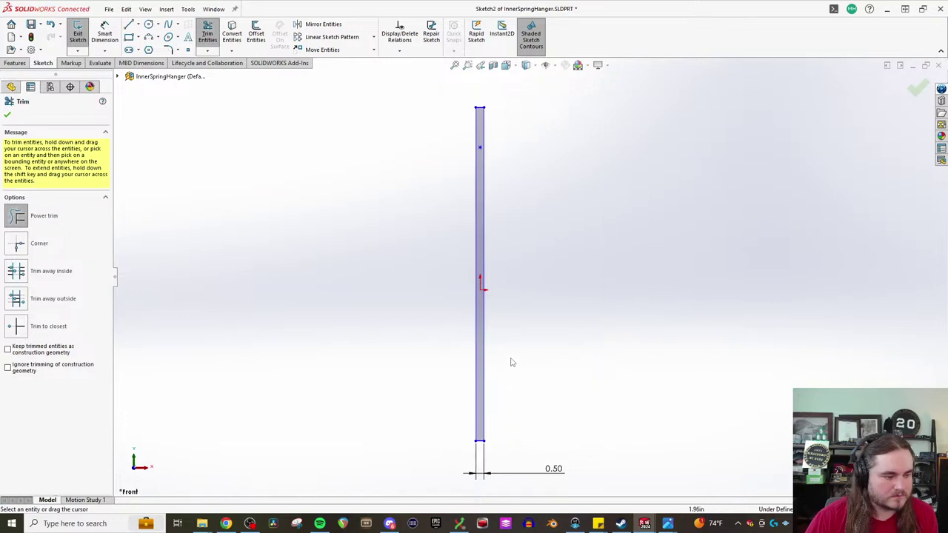
Step: Dimension the rectangle's long side as 21.00 in
key("d")
left_click(485, 327)
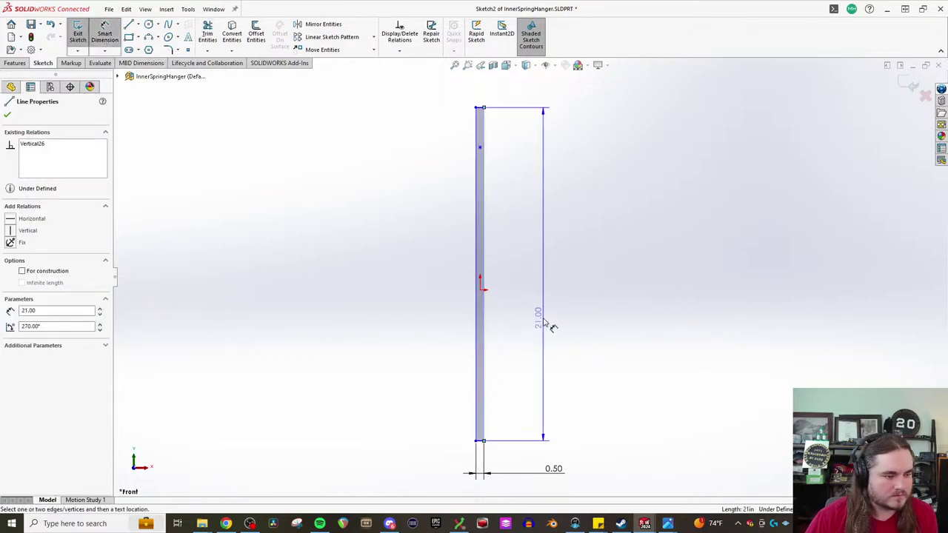
left_click(546, 320)
left_click(501, 305)
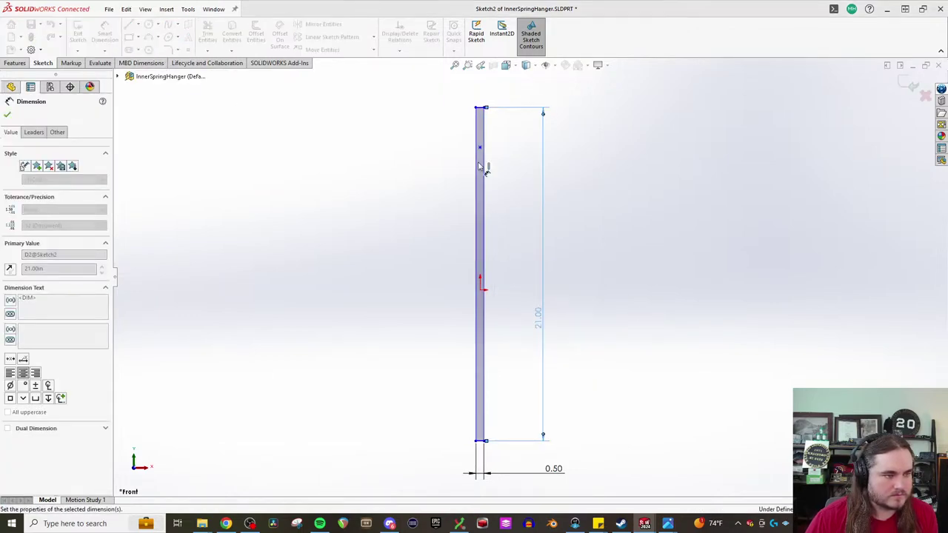
Step: Delete the stray sketch point inside the rectangle's upper part and rebuild the part, continuing past the Fillet1 error
scroll(489, 148, "down", 3)
key("Escape")
key("Escape")
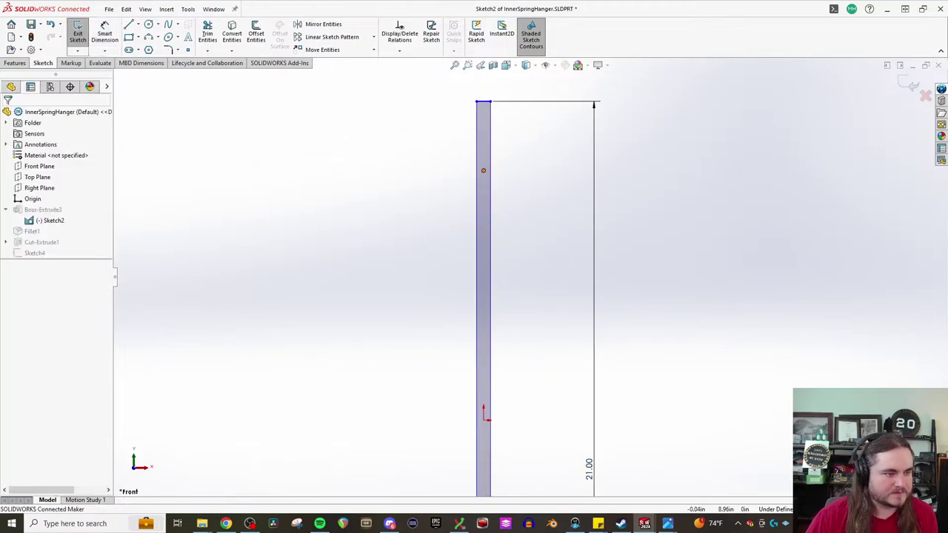
left_click(484, 170)
key("Delete")
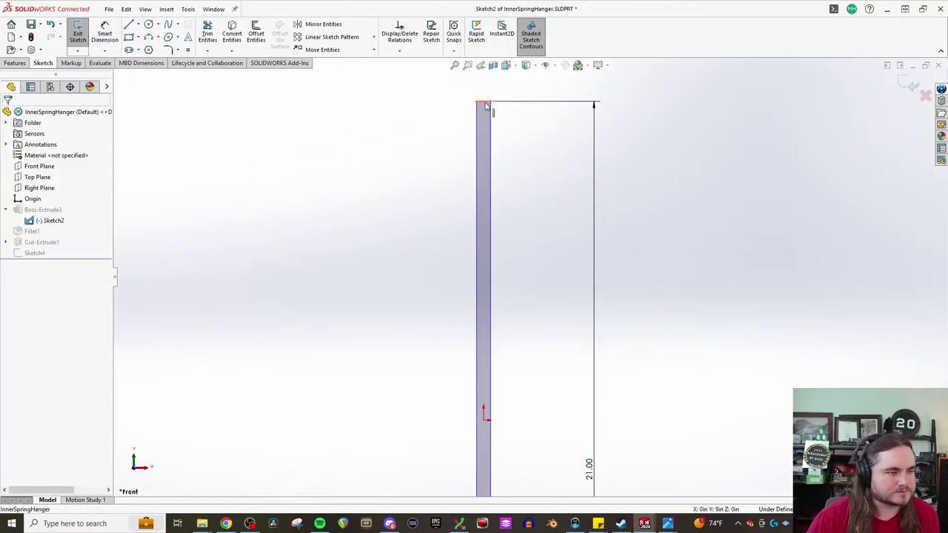
scroll(529, 159, "up", 4)
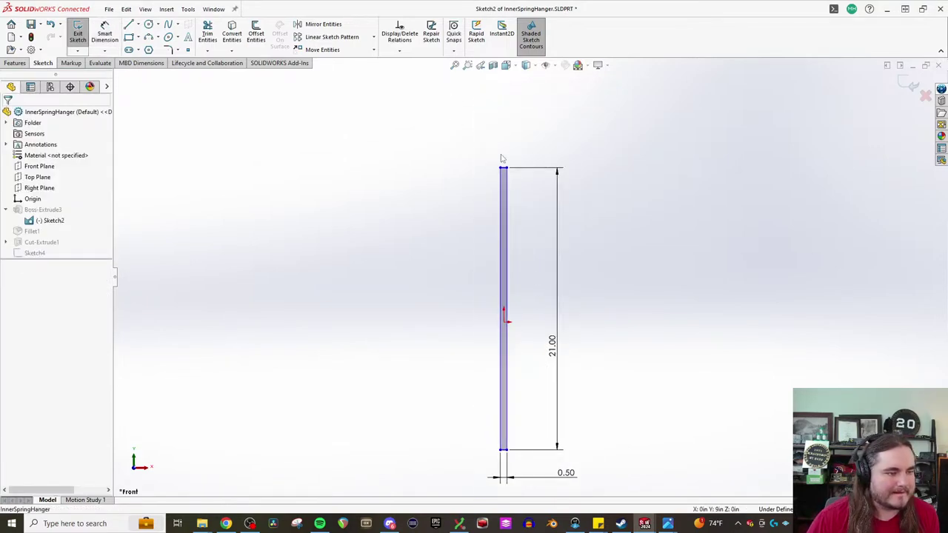
key("ctrl+b")
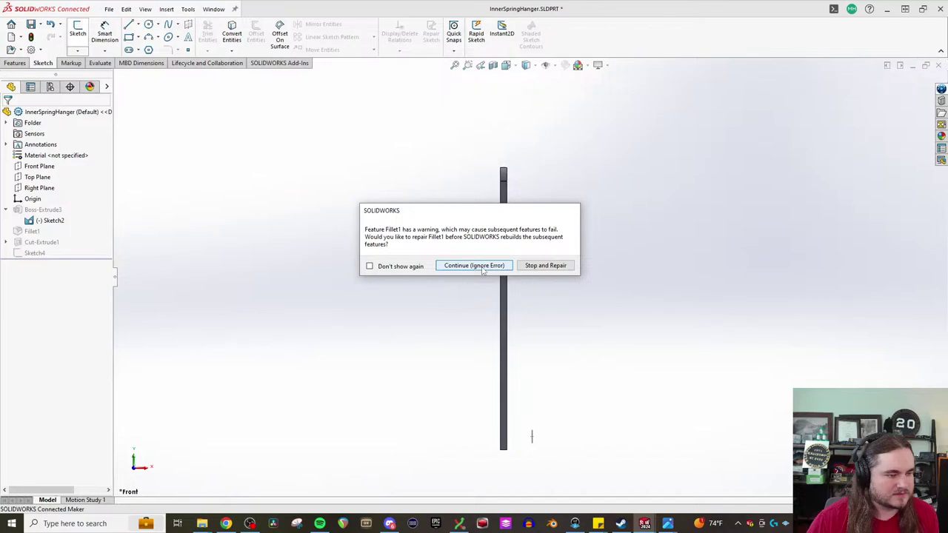
left_click(477, 266)
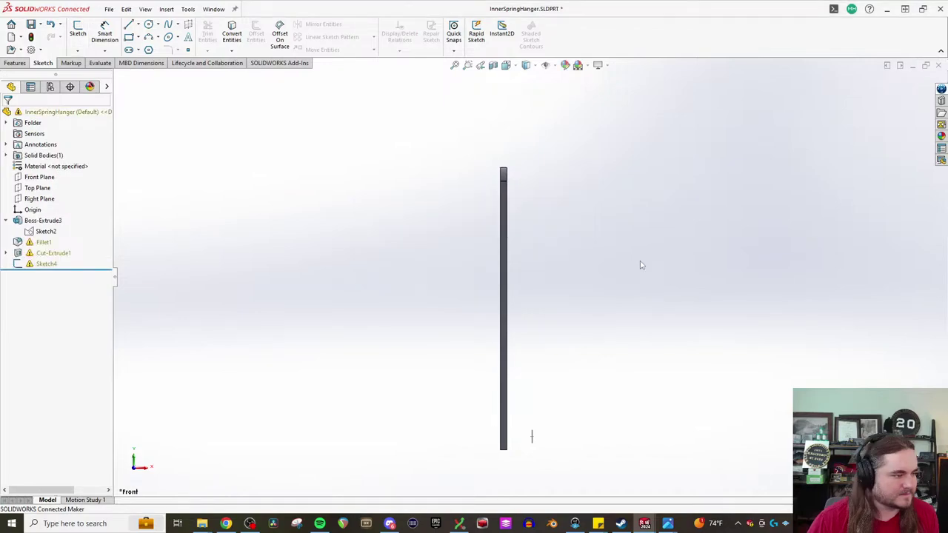
Step: Edit Fillet1 and remove its four missing edges from the items to fillet
middle_click_drag(641, 264, 16, 242)
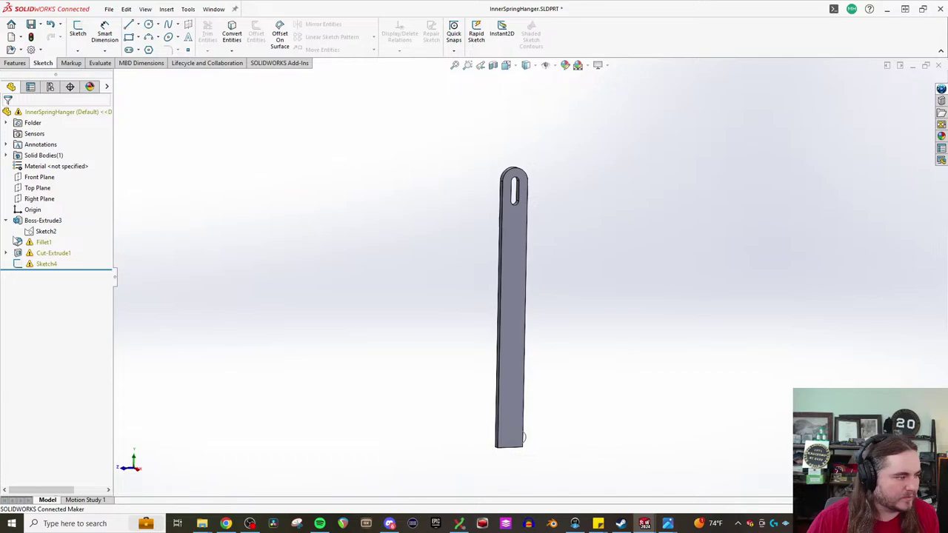
left_click(43, 243)
left_click(40, 212)
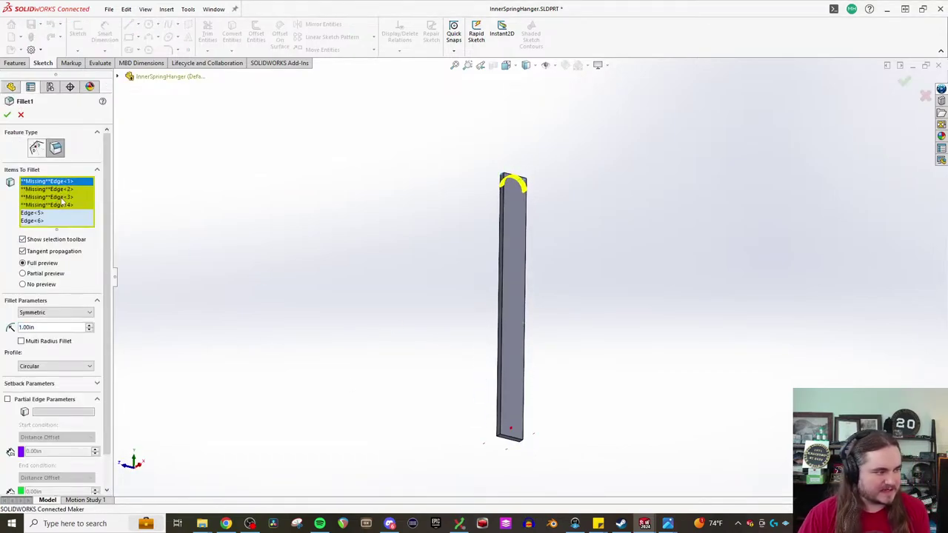
left_click(63, 205, "shift")
key("Delete")
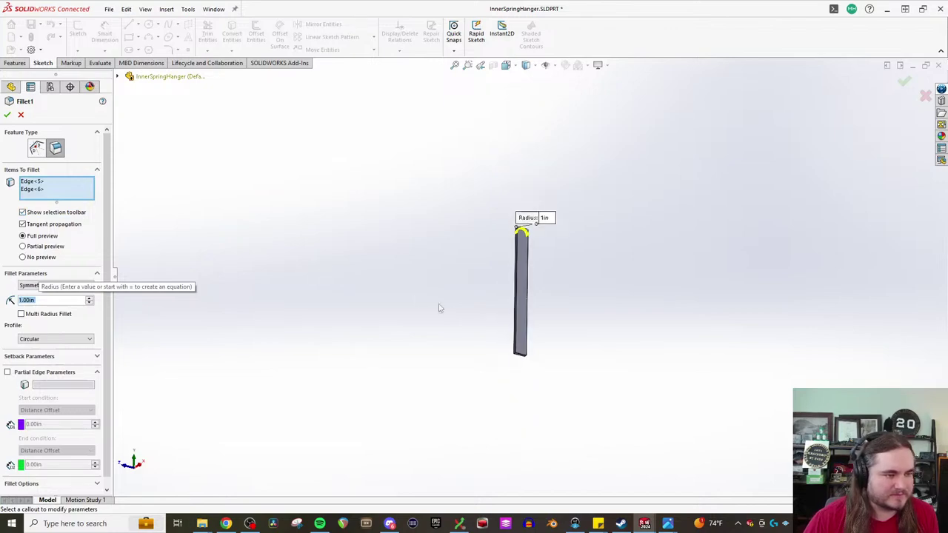
Step: Add the two short corner edges at the bar's lower end to the 1.00 in fillet and accept it
scroll(627, 392, "down", 1)
scroll(444, 389, "down", 3)
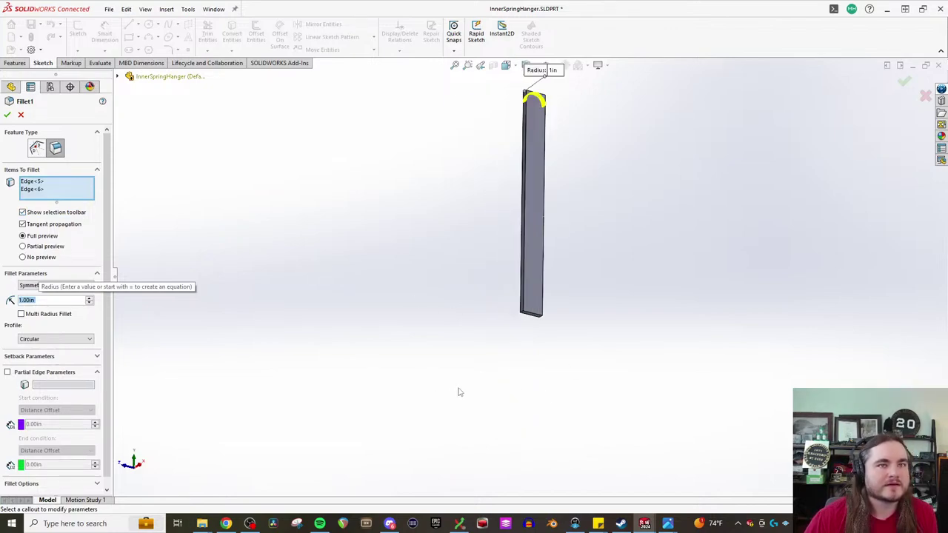
scroll(459, 392, "down", 2)
scroll(669, 195, "down", 2)
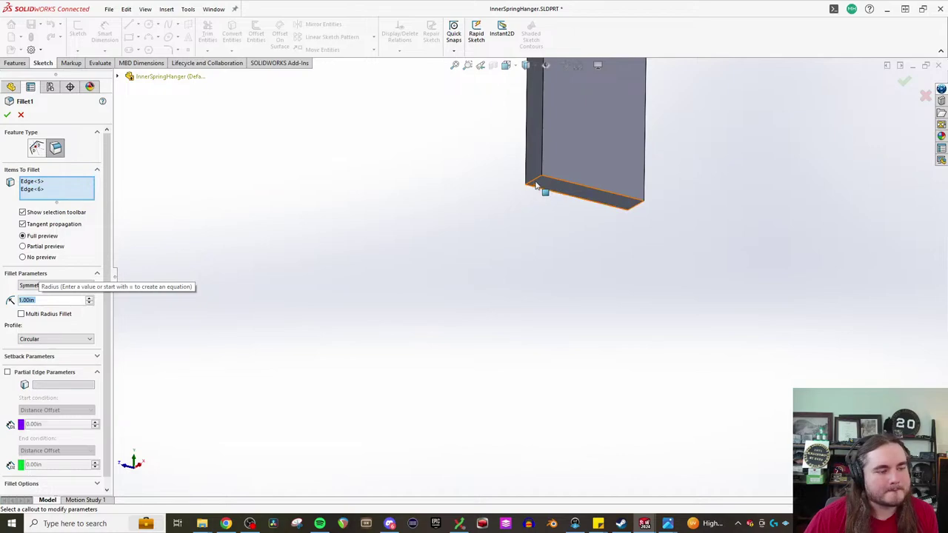
left_click(540, 185)
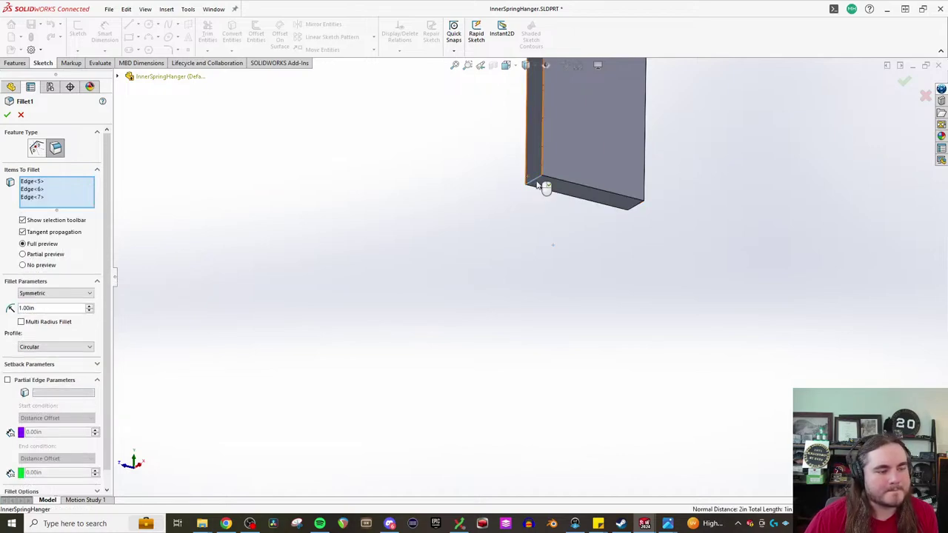
left_click(637, 209)
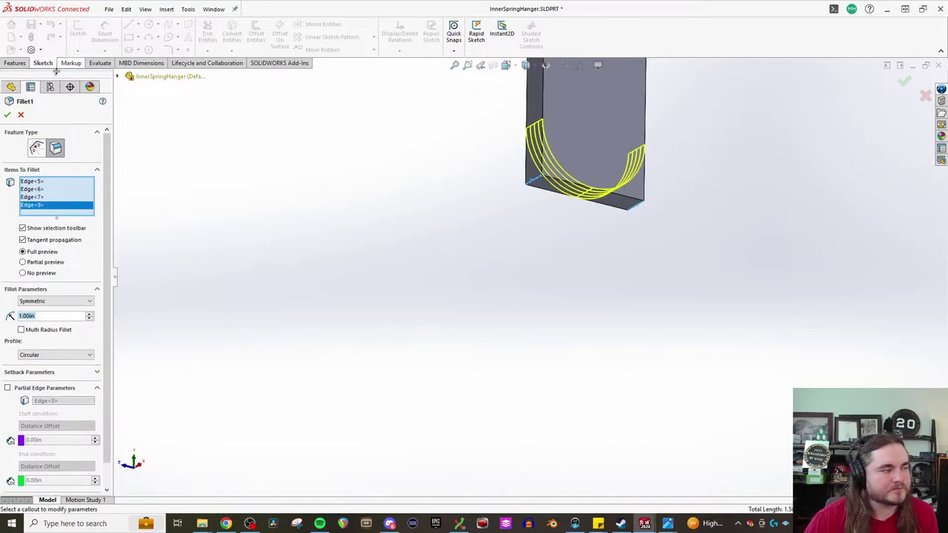
left_click(7, 115)
middle_click_drag(511, 192, 583, 186)
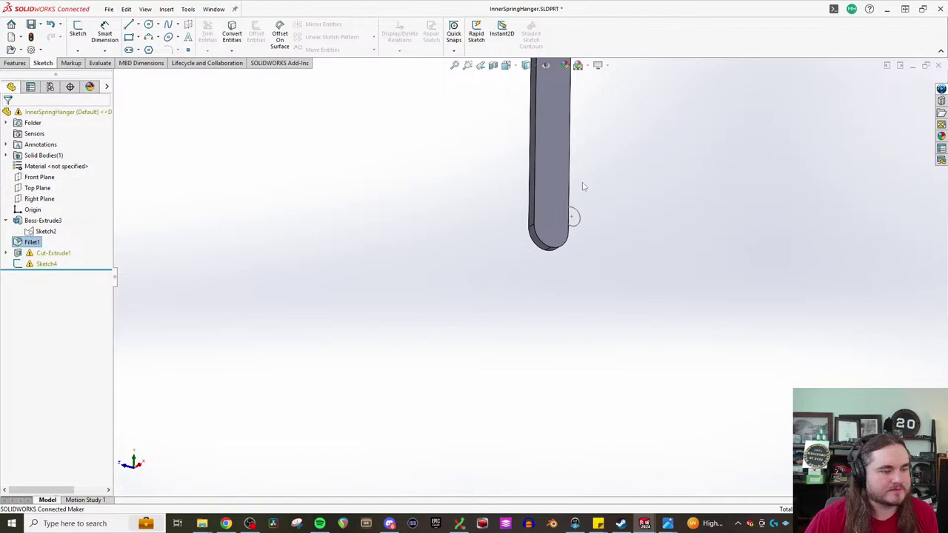
Step: Open Cut-Extrude1's Sketch3 for editing and delete the 1.00 dimension locating the slot from the bar's upper end
left_click(5, 253)
left_click(45, 264)
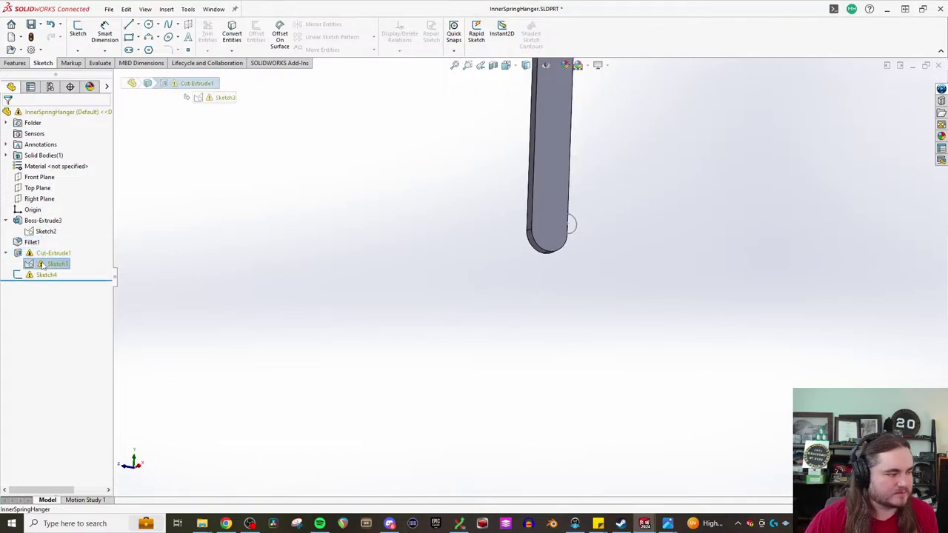
left_click(51, 232)
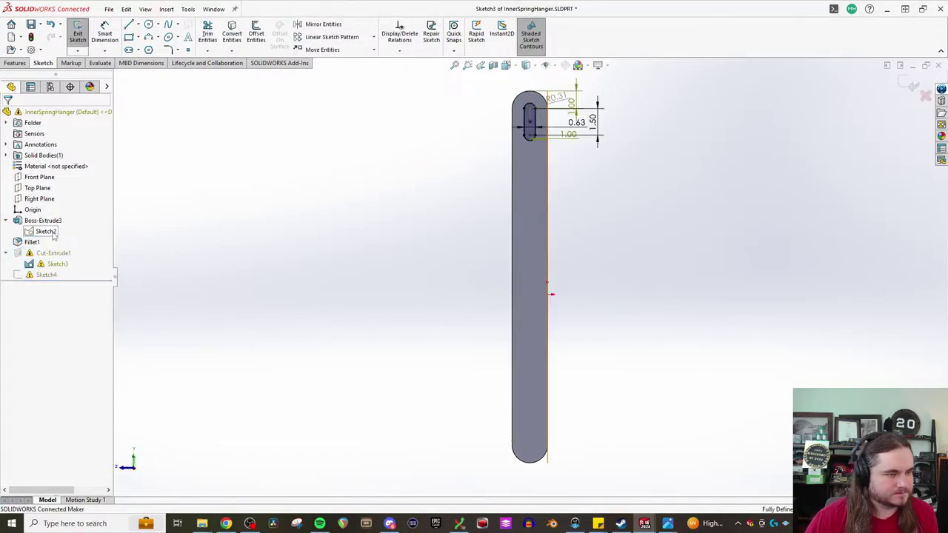
scroll(581, 111, "down", 5)
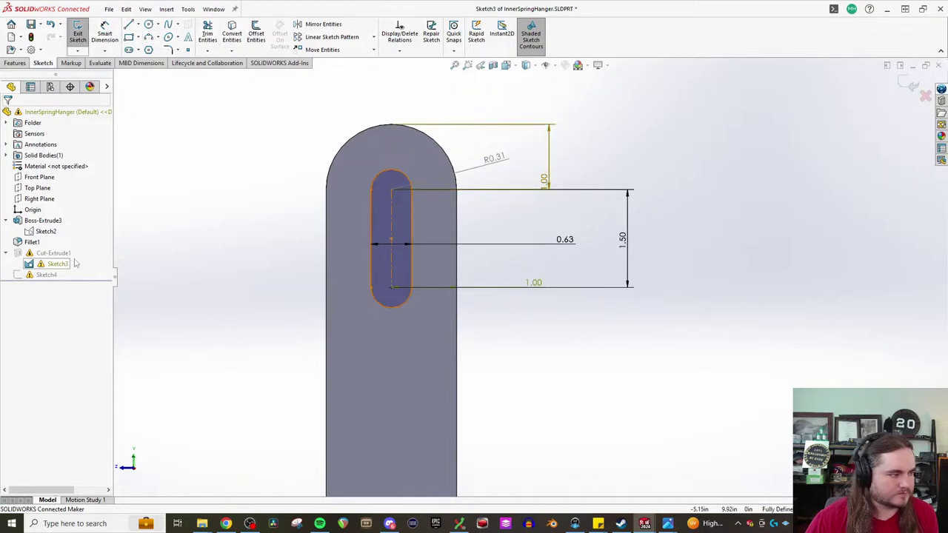
left_click(548, 184)
left_click(548, 186)
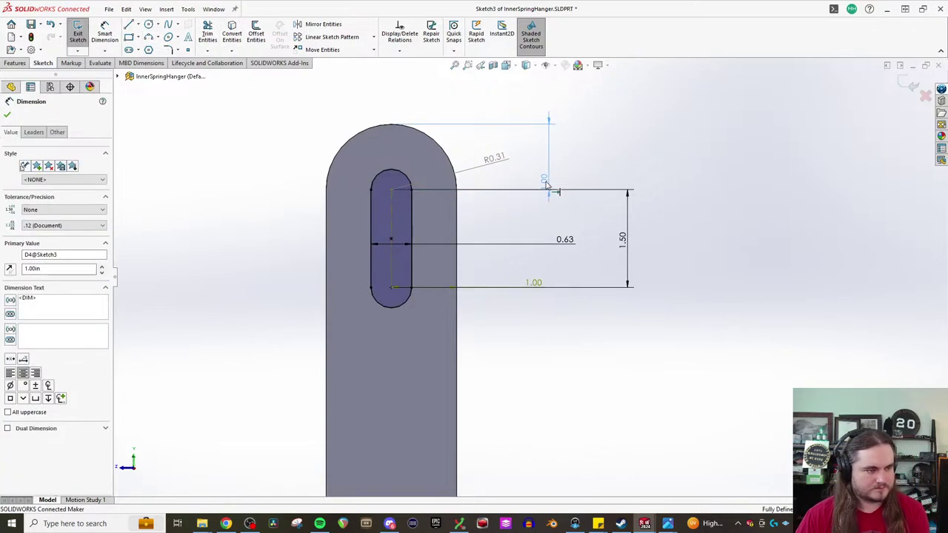
key("Delete")
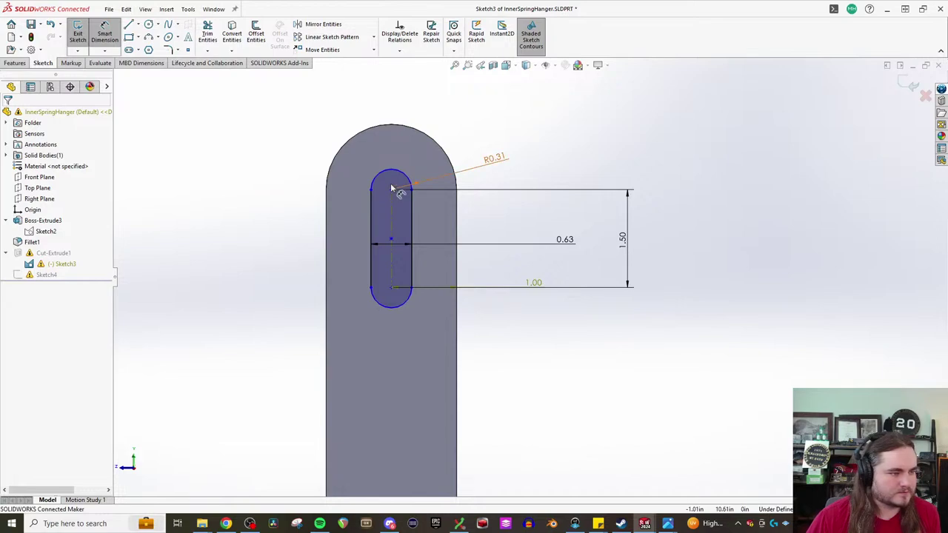
Step: Dimension the slot's upper arc centre 1.00 in from the bar's rounded upper end and delete the dangling 1.00 dimension
left_click(392, 196)
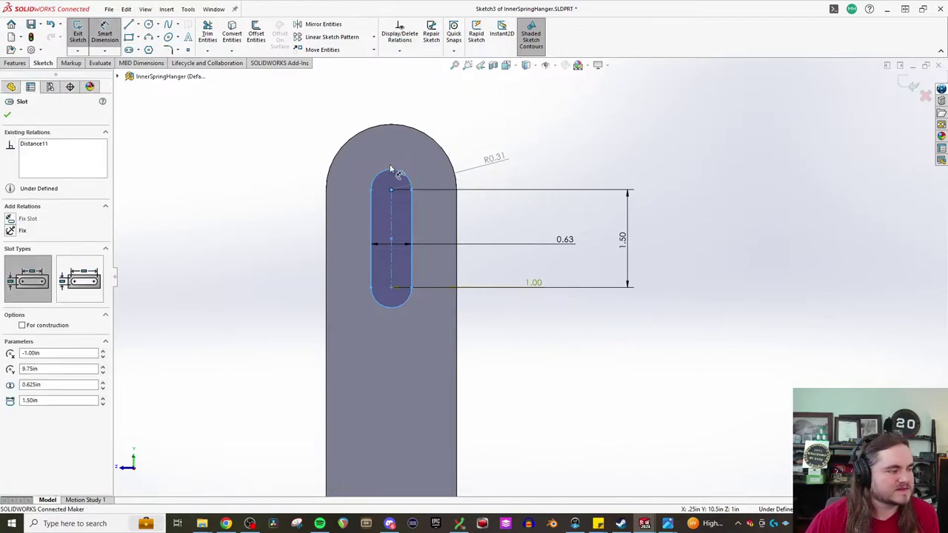
key("Escape")
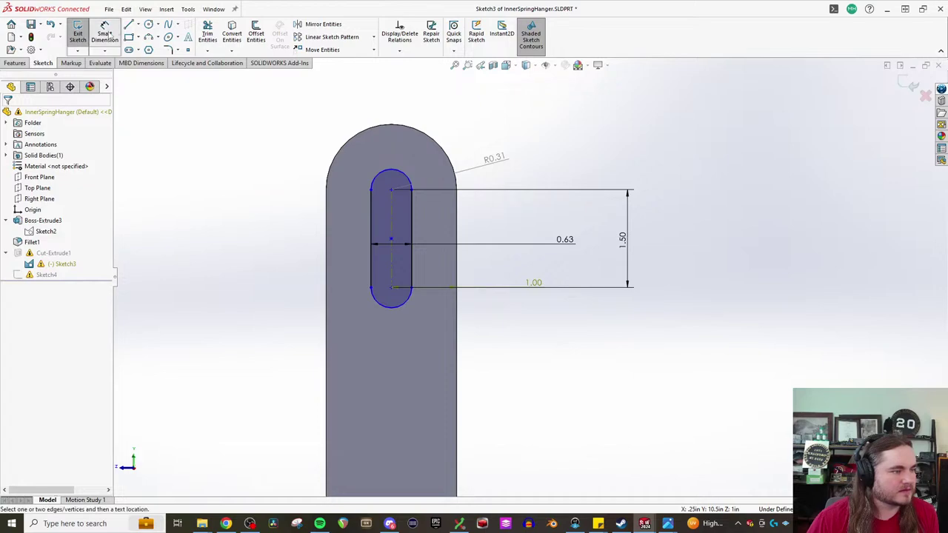
left_click(393, 187)
left_click(393, 126)
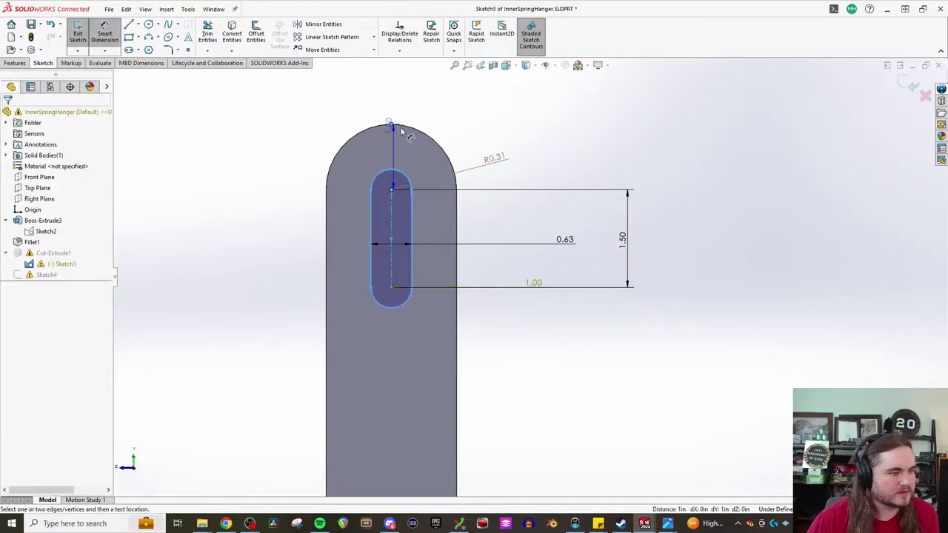
left_click(516, 169)
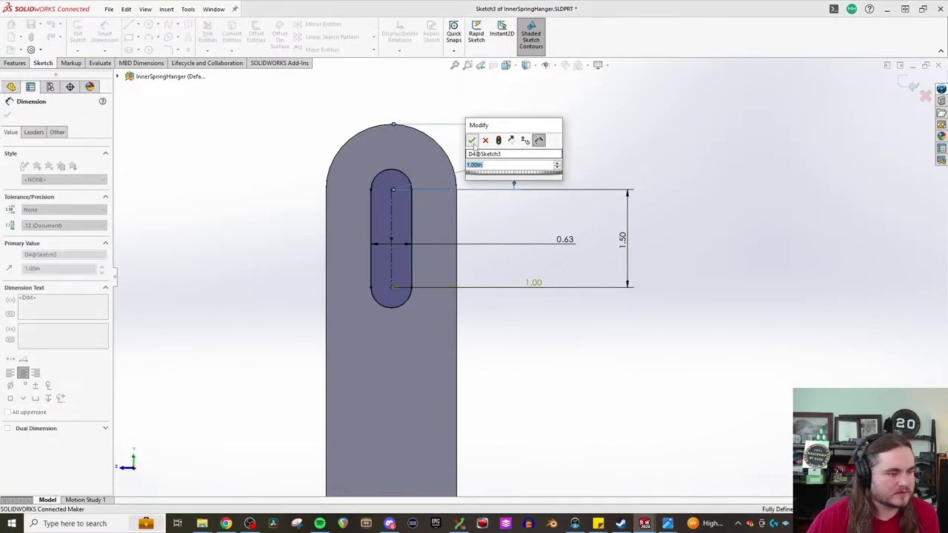
left_click(472, 140)
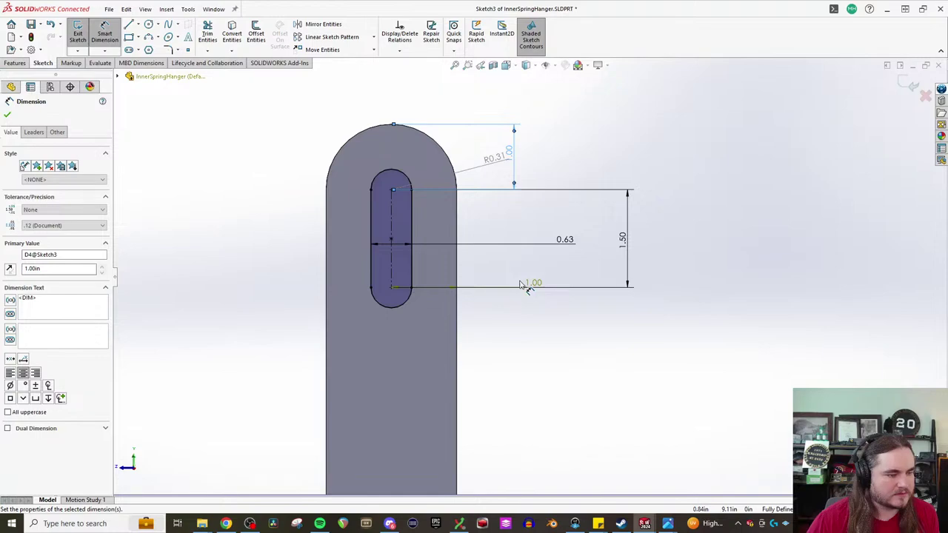
key("Escape")
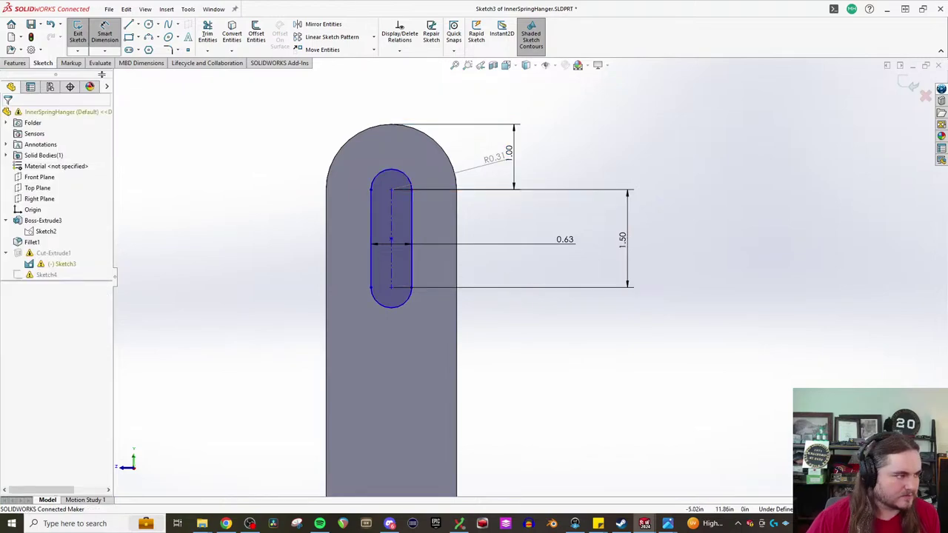
Step: Dimension the slot's centreline 1.00 in from the bar's right long edge
left_click(391, 255)
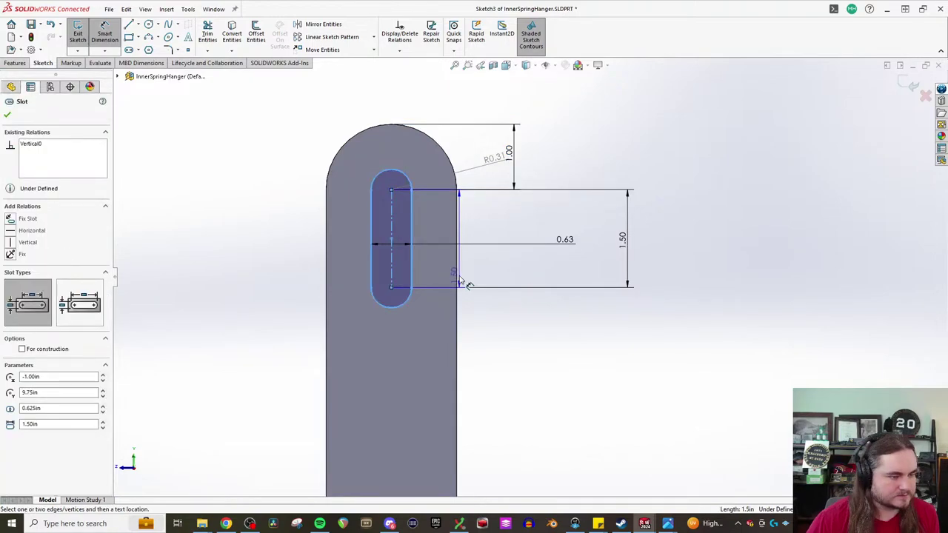
left_click(457, 279)
left_click(527, 271)
key("Return")
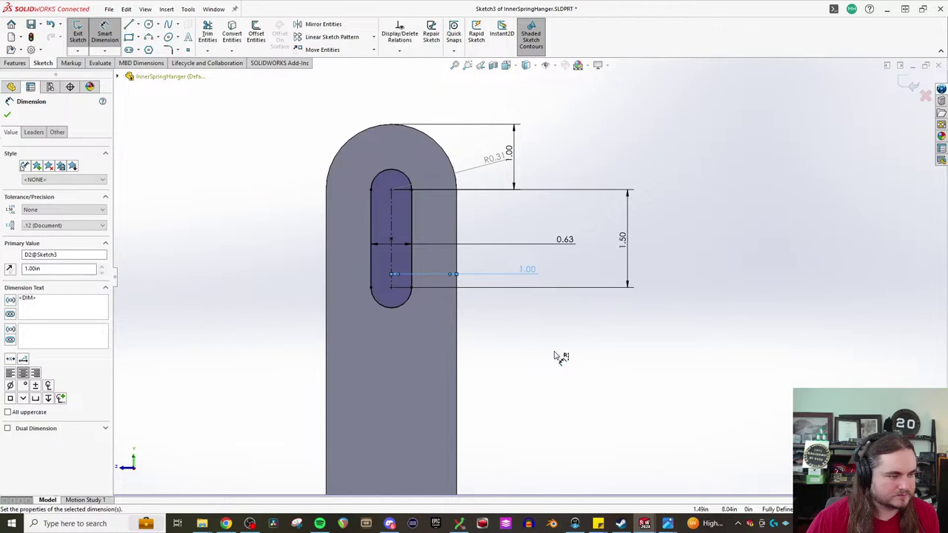
Step: Rebuild the part, continuing past the Sketch3 warning, and reopen Sketch3 for editing
left_click(16, 63)
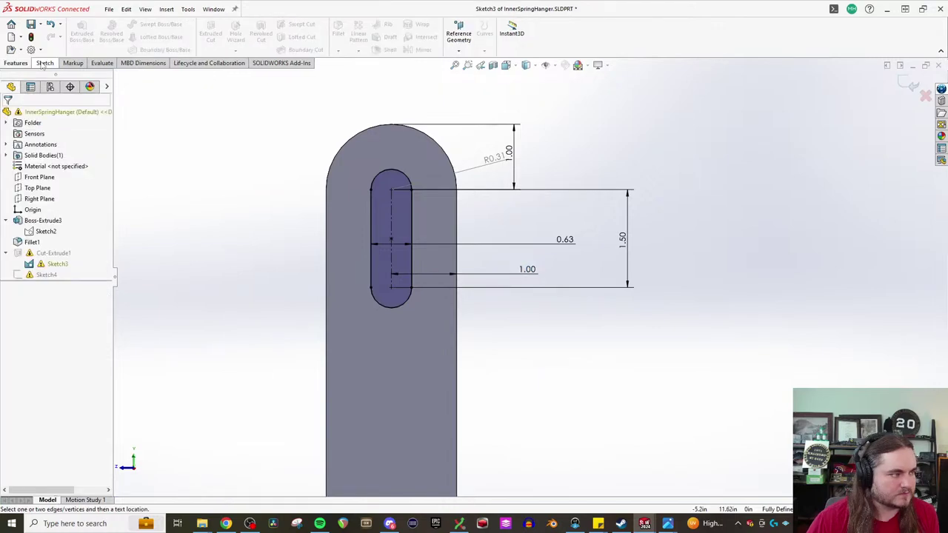
left_click(31, 36)
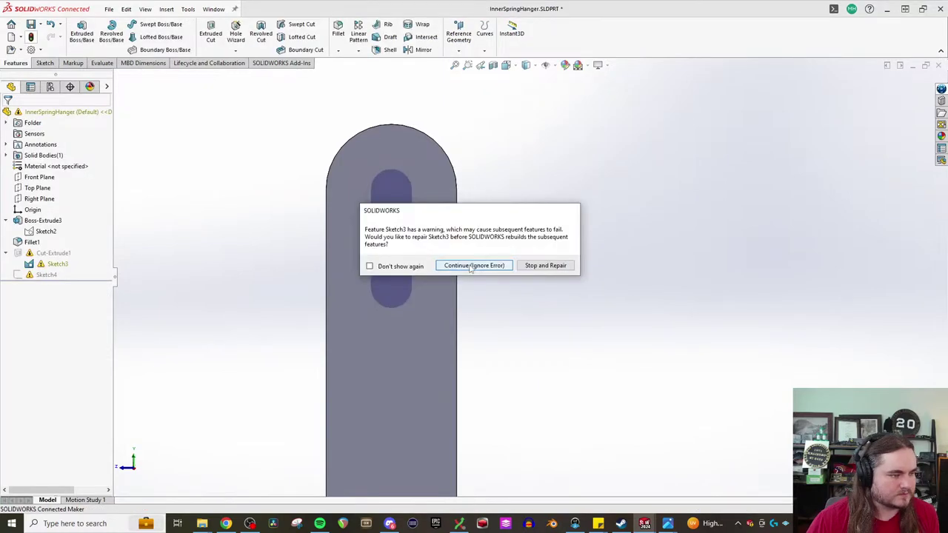
left_click(472, 266)
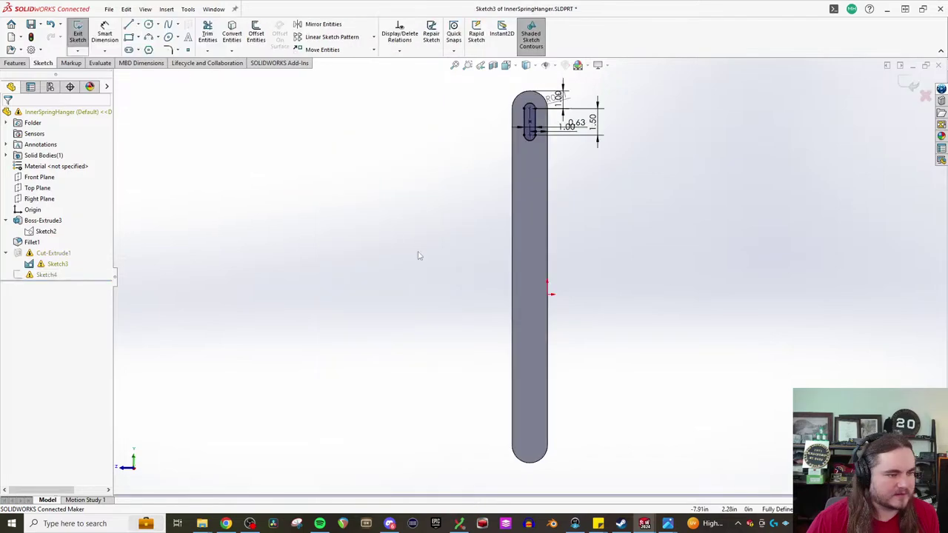
Step: Try to delete the rounded edge at the bar's upper end while editing Sketch3
scroll(570, 90, "down", 5)
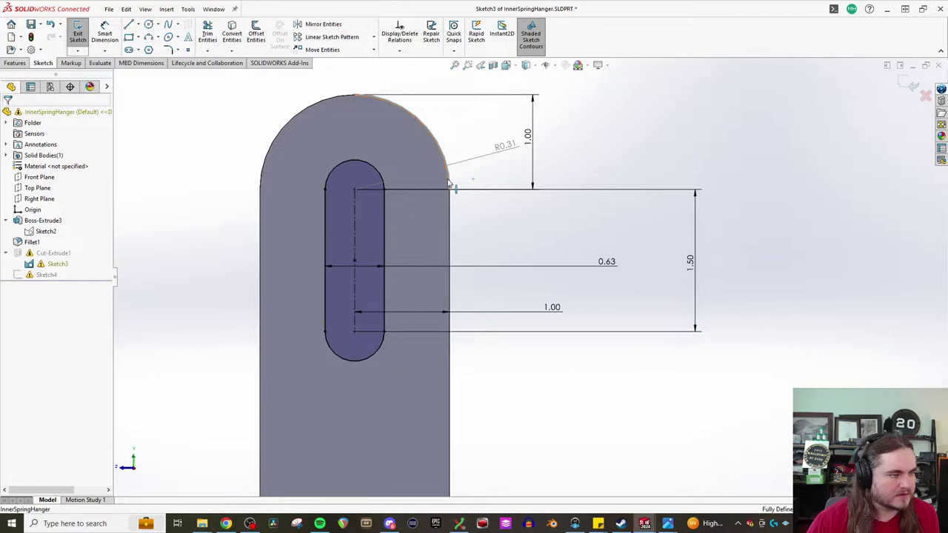
left_click(448, 182)
key("Delete")
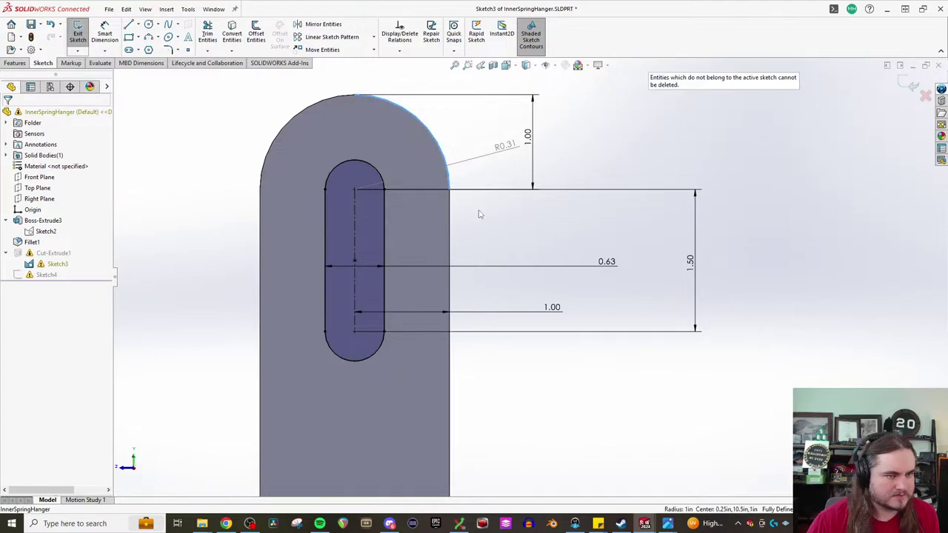
left_click(480, 214)
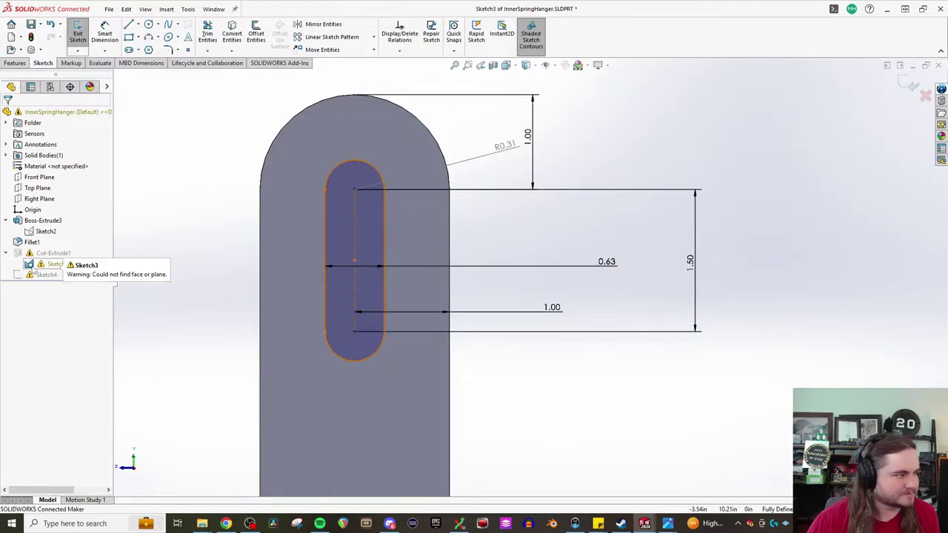
Step: Inspect Sketch3's warning against the slot geometry, rebuild the part and dismiss the list of rebuild problems
left_click(49, 264)
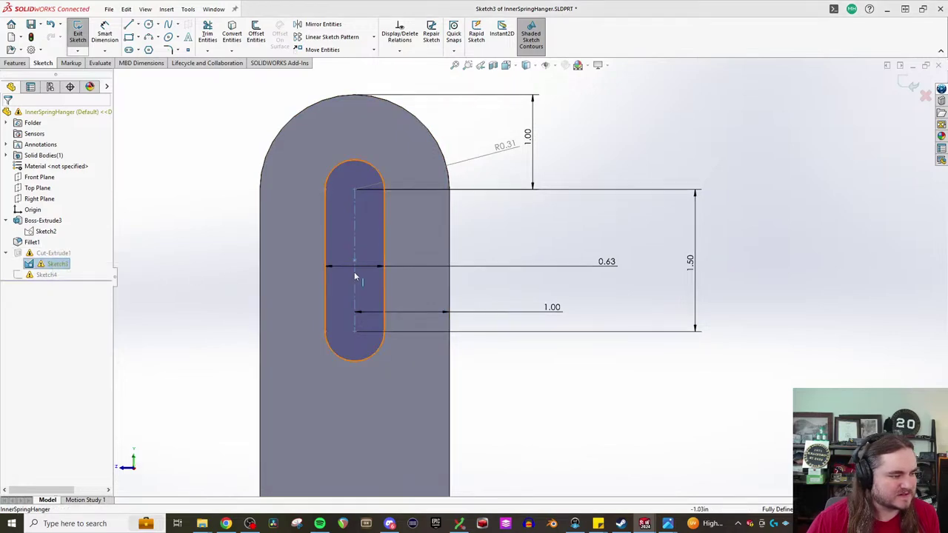
middle_click_drag(355, 277, 390, 275)
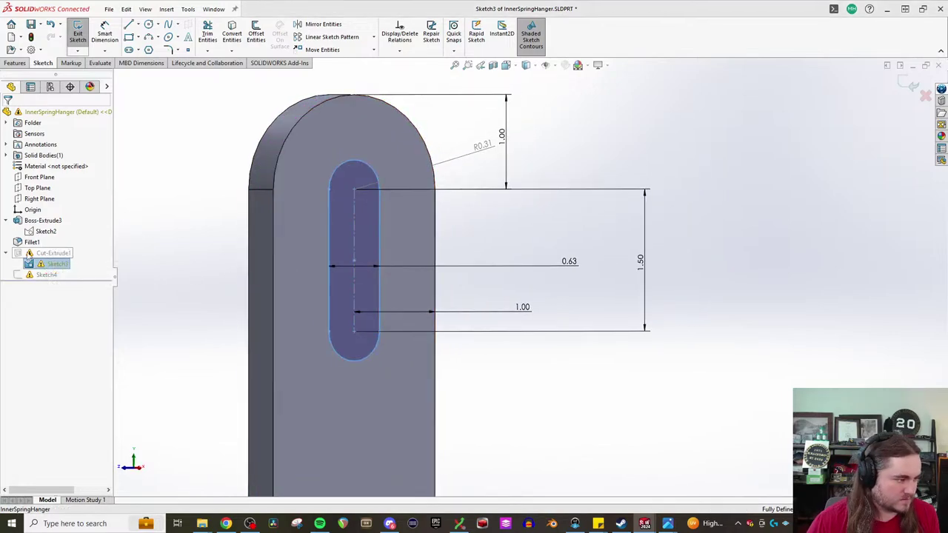
left_click(195, 275)
left_click(47, 264)
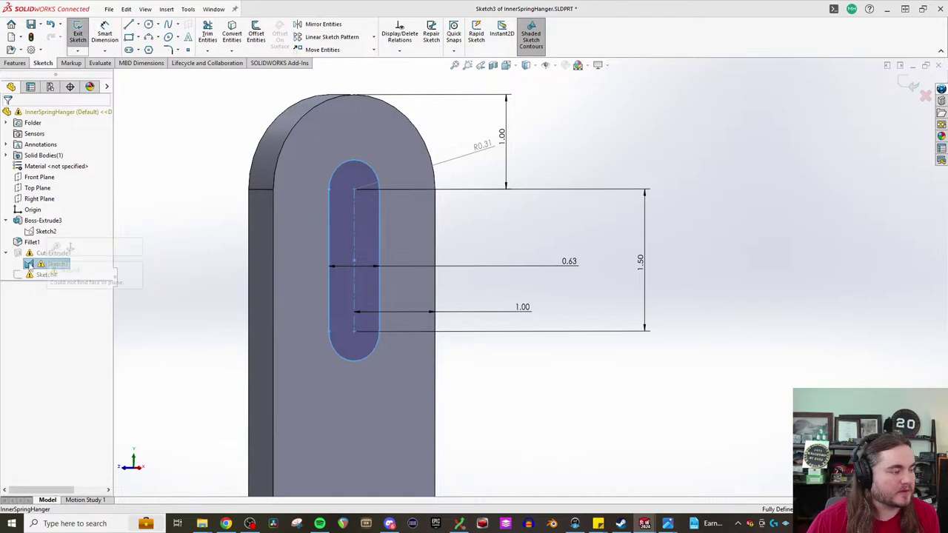
key("ctrl+b")
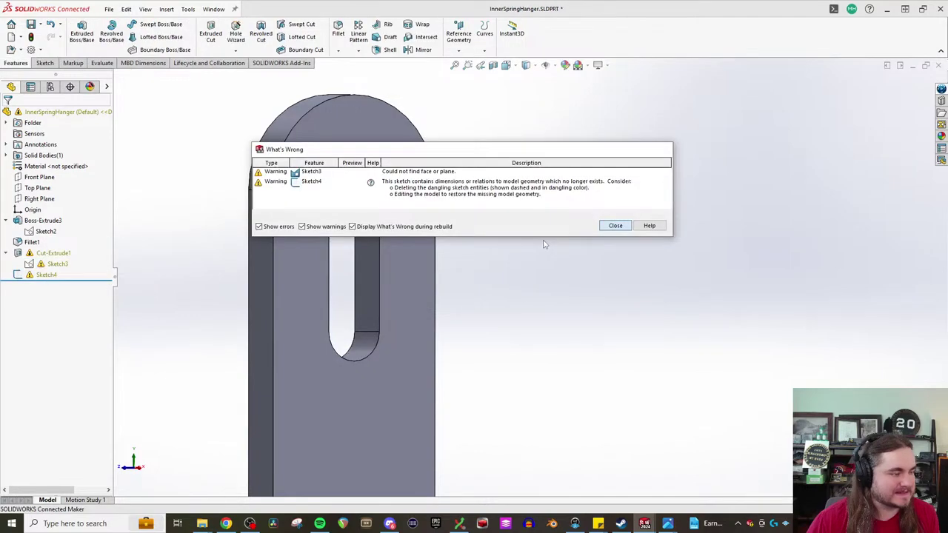
left_click(615, 225)
Step: Reassign Sketch3's missing sketch plane to the bar's broad front face
right_click(52, 264)
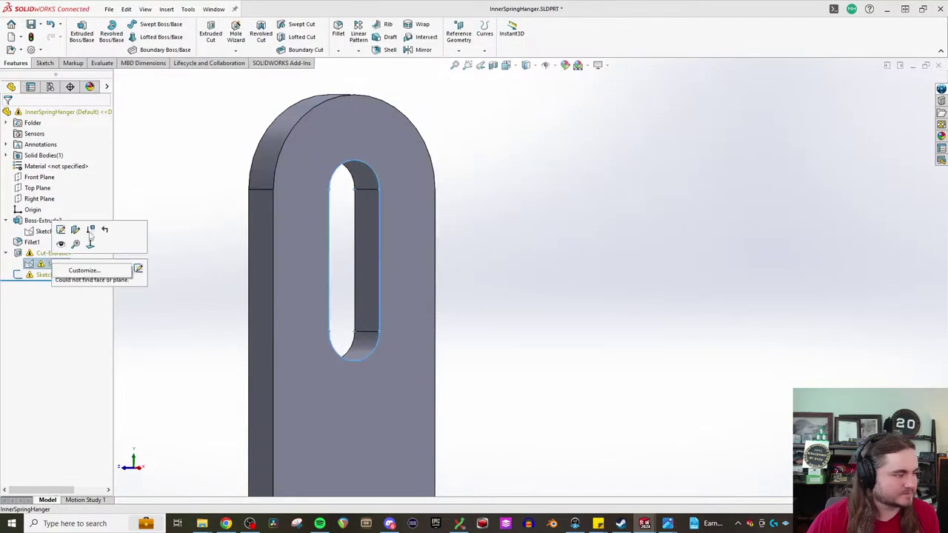
right_click(31, 265)
left_click(50, 271)
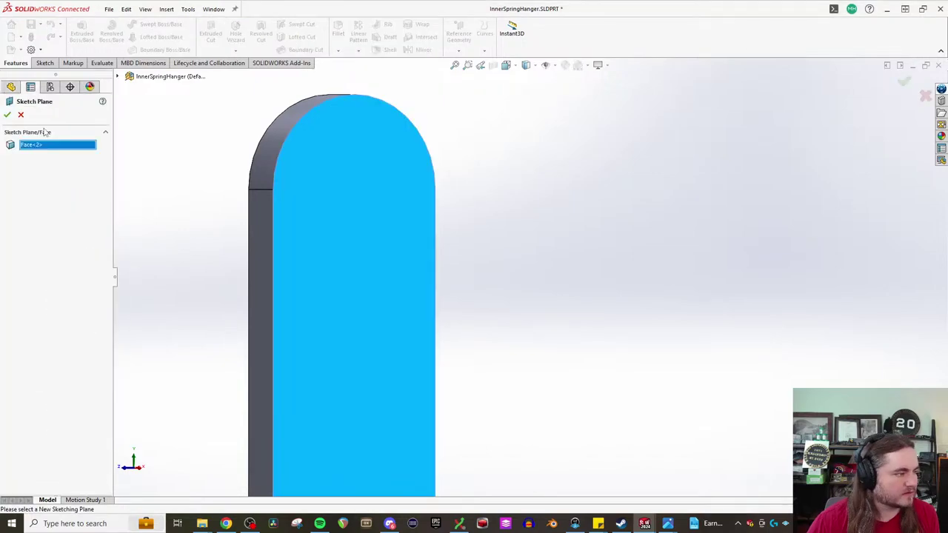
left_click(8, 115)
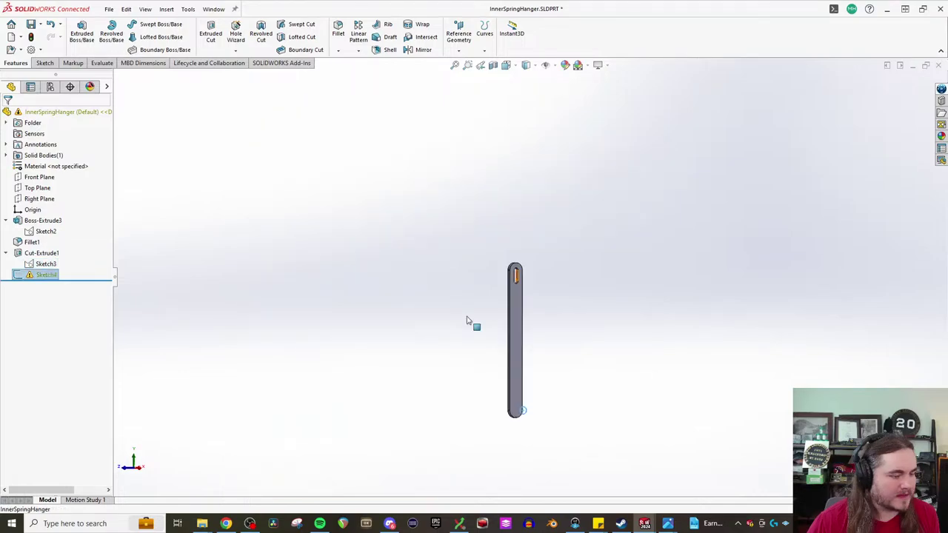
right_click(48, 273)
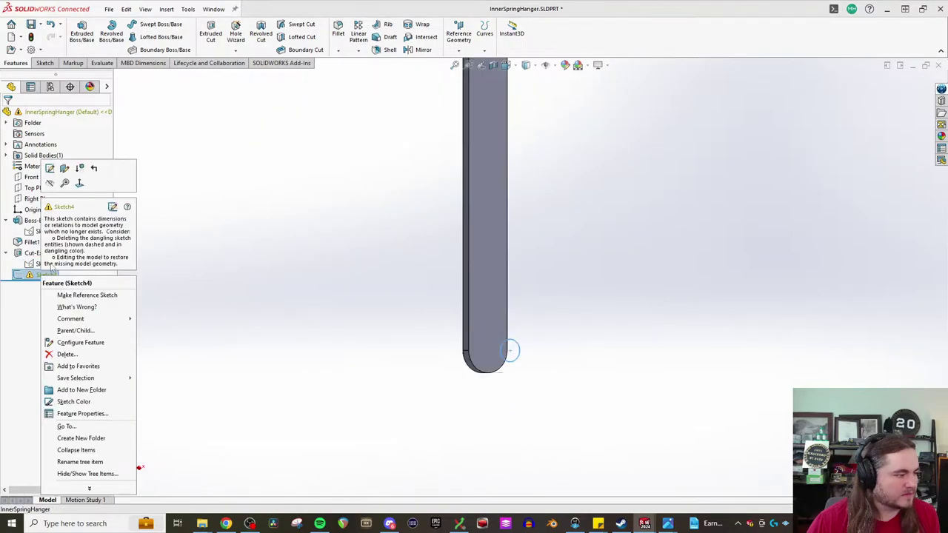
left_click(65, 168)
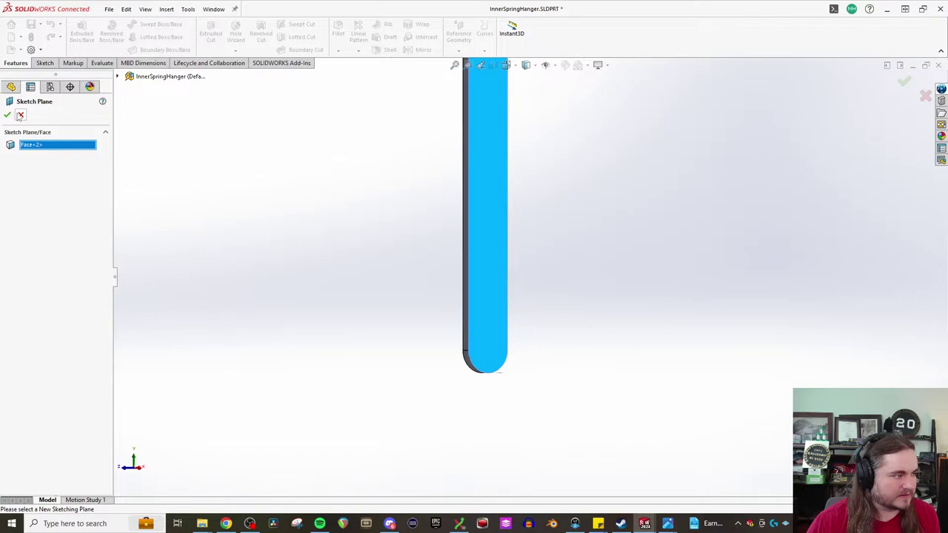
left_click(21, 115)
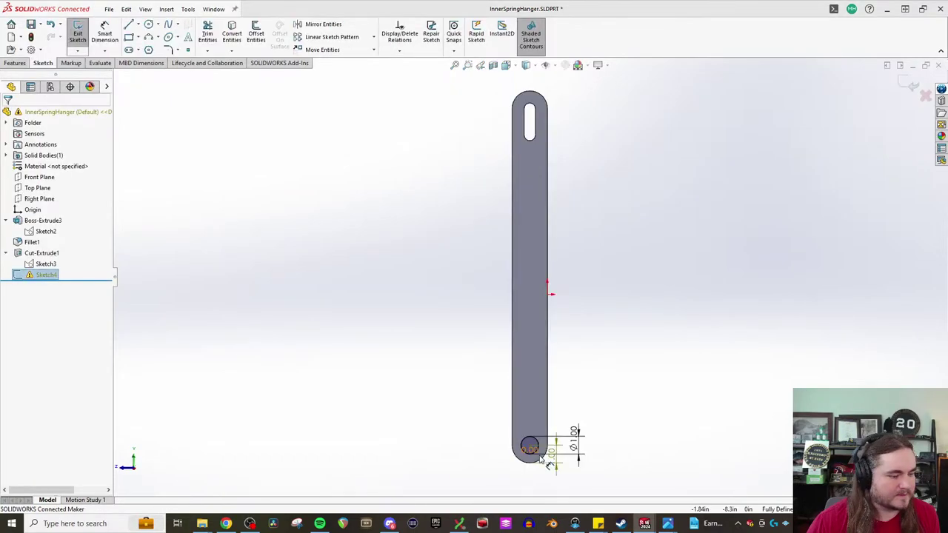
Step: Edit Sketch4 and replace its dangling vertical dimension with 1.00 in from the circle's centre to the bar's rounded lower end
scroll(543, 461, "down", 5)
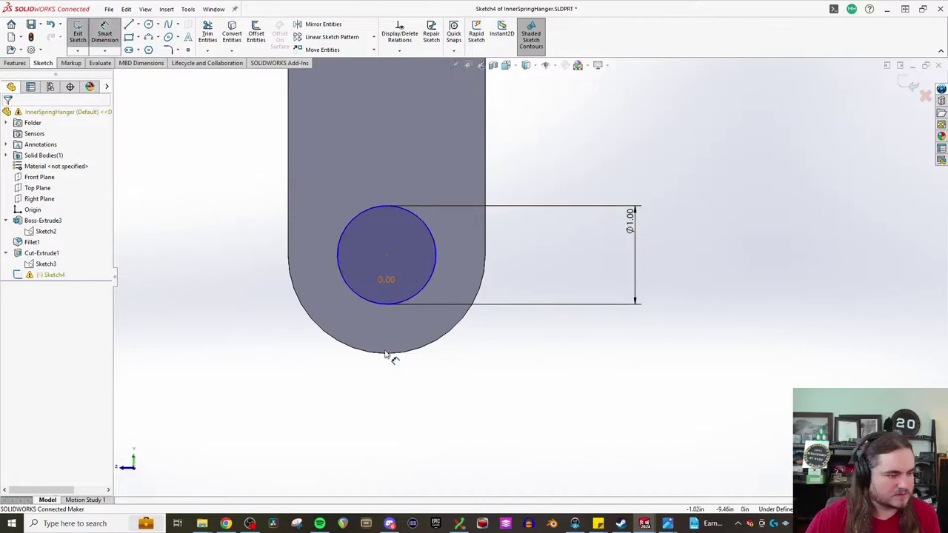
left_click(386, 354)
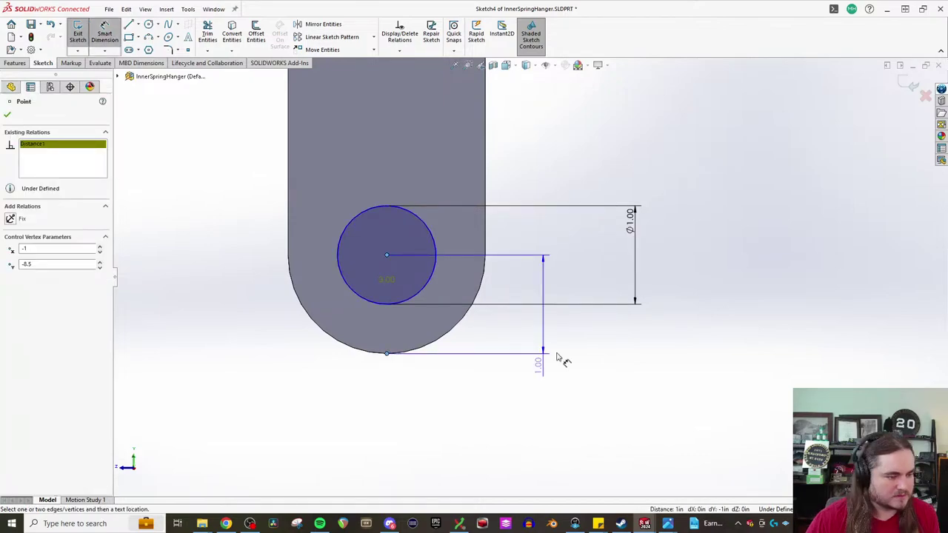
left_click(559, 357)
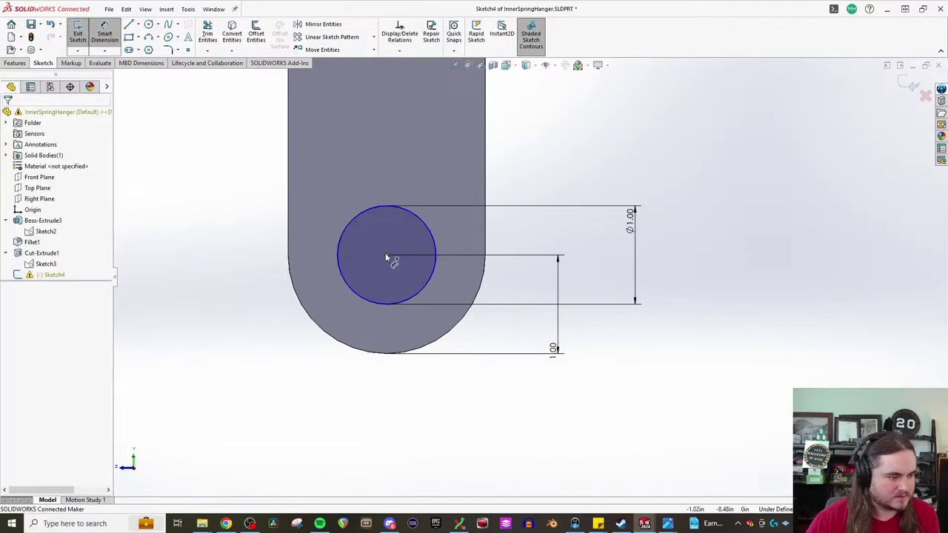
Step: Replace Sketch4's dangling 0.00 dimension with 1.00 in from the circle's centre to the bar's right edge, and rebuild the part
left_click(386, 256)
left_click(485, 241)
left_click(539, 239)
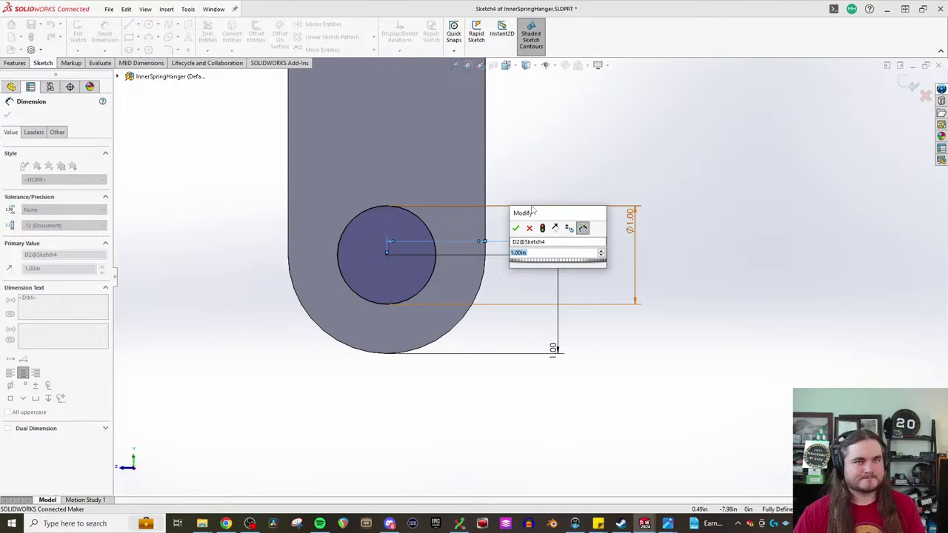
left_click(515, 228)
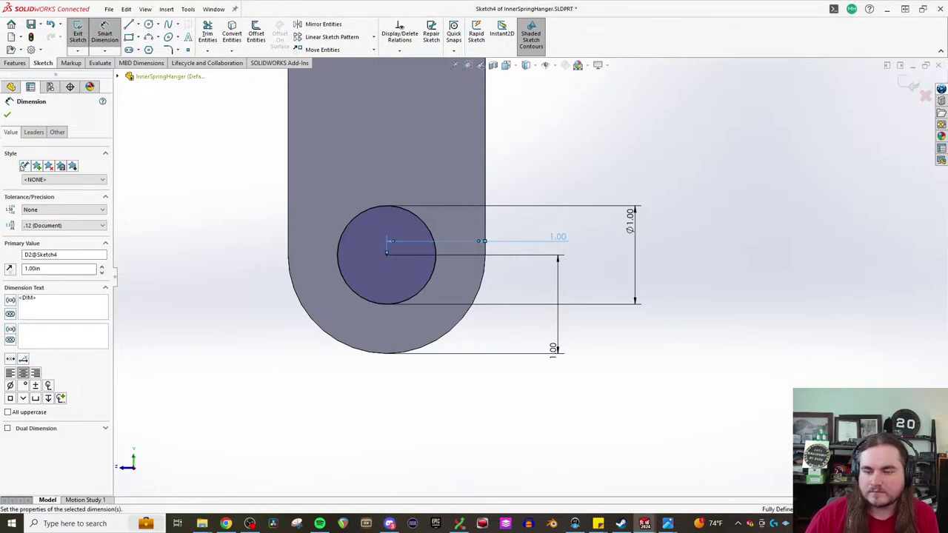
left_click(645, 180)
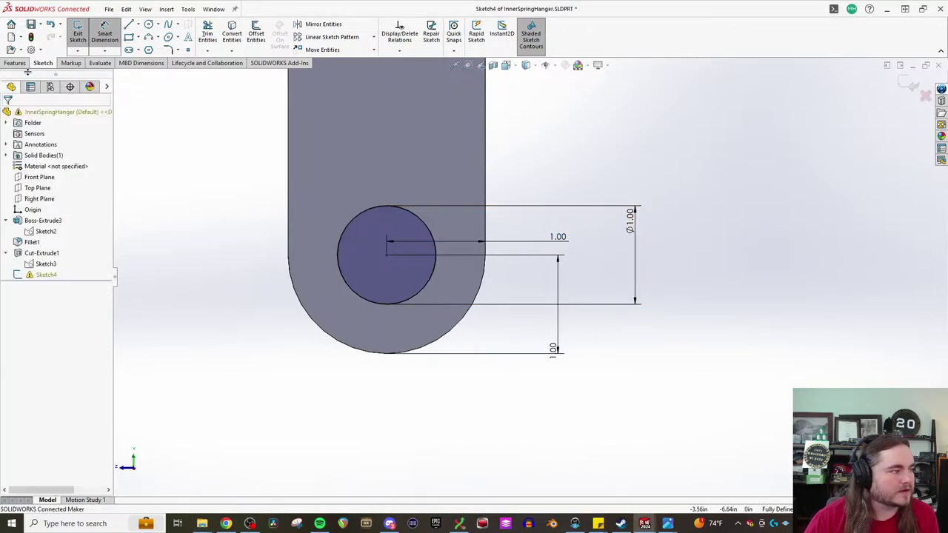
left_click(15, 64)
left_click(30, 37)
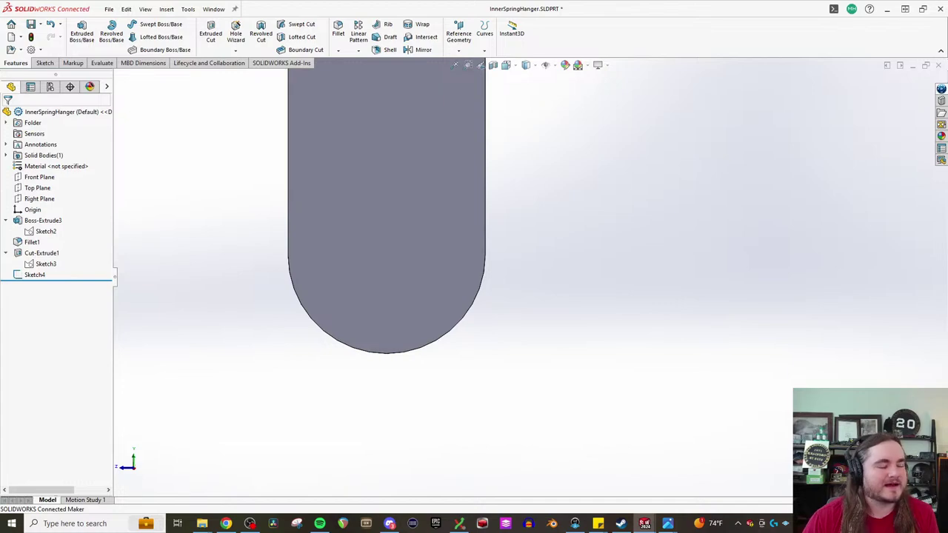
Step: Cut the Sketch4 circle through the bar's lower end with an Extruded Cut
scroll(451, 248, "up", 8)
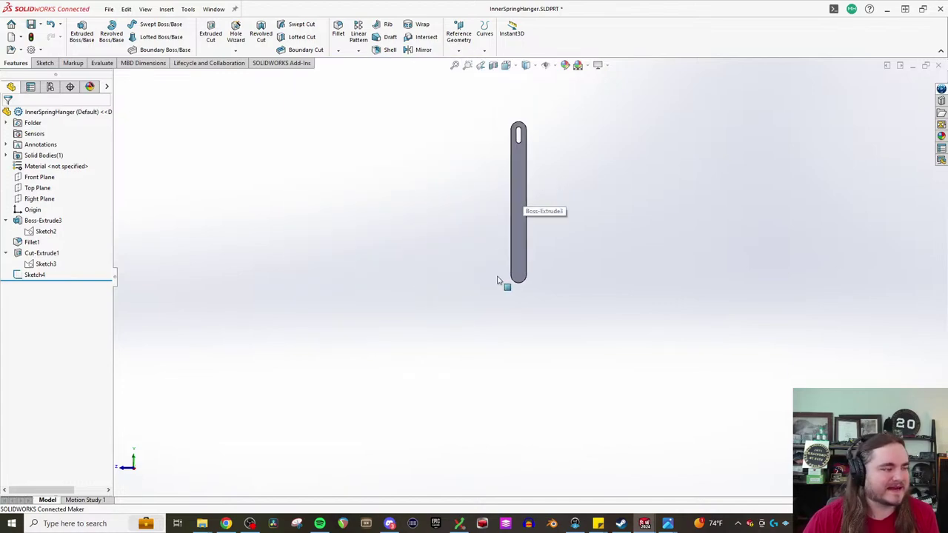
left_click(35, 275)
left_click(45, 63)
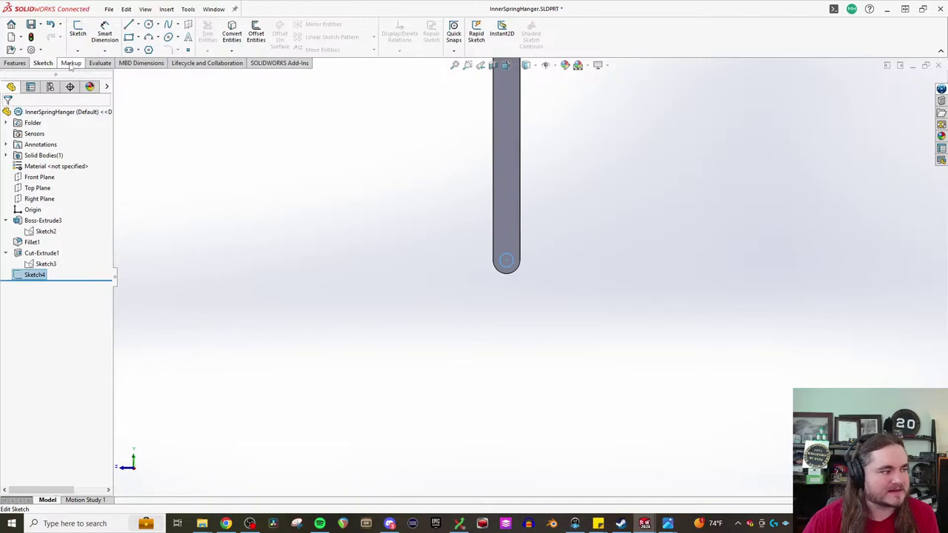
left_click(24, 66)
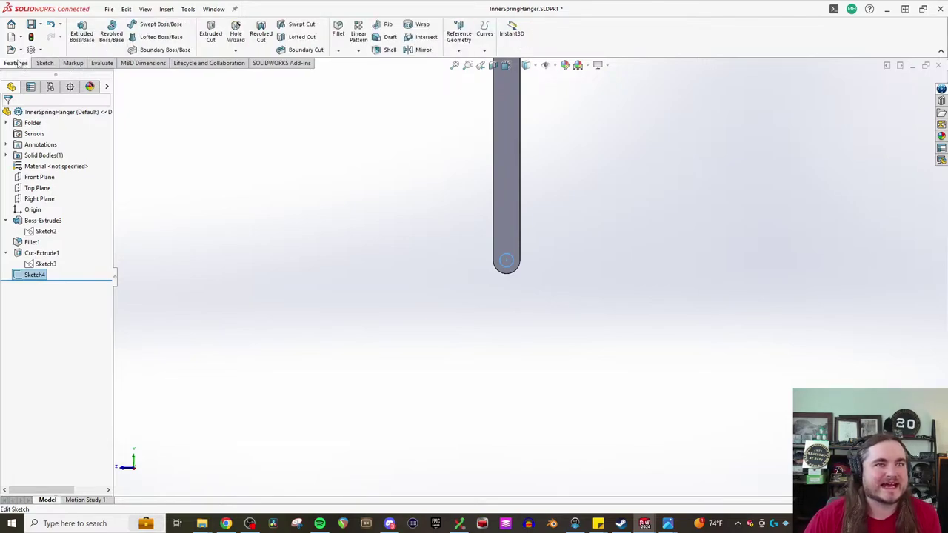
left_click(210, 44)
left_click(10, 113)
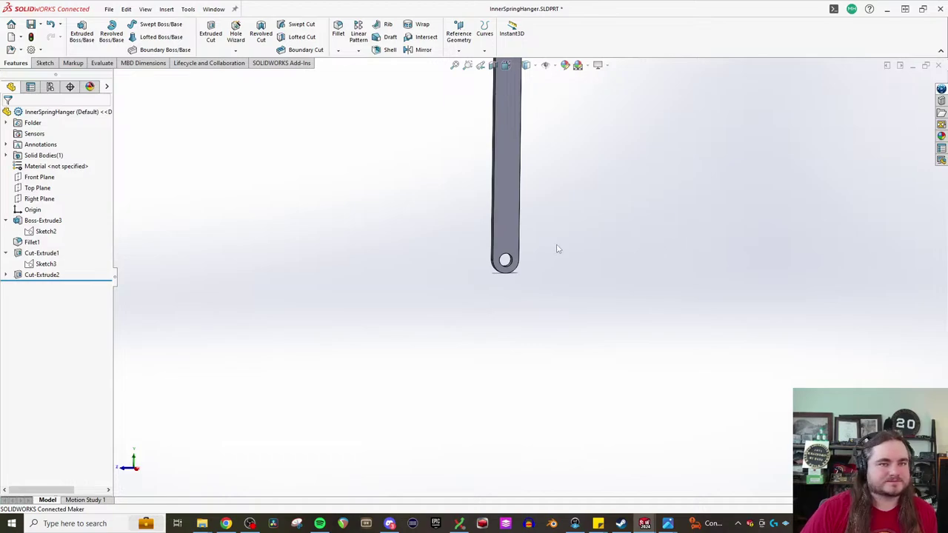
Step: Save the bar part and open DeadSpringHanger.SLDPRT from the Spring Rigging folder
middle_click_drag(557, 247, 555, 205)
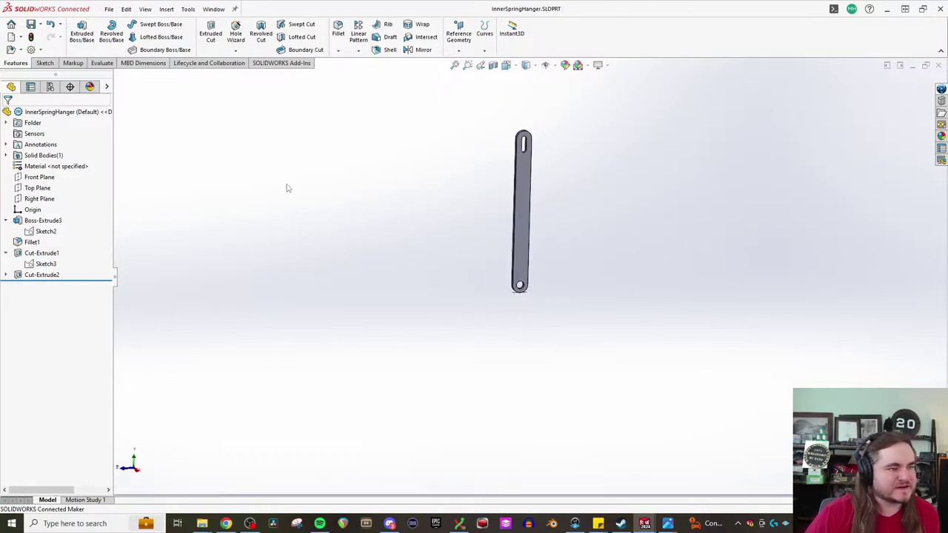
left_click(109, 9)
left_click(126, 42)
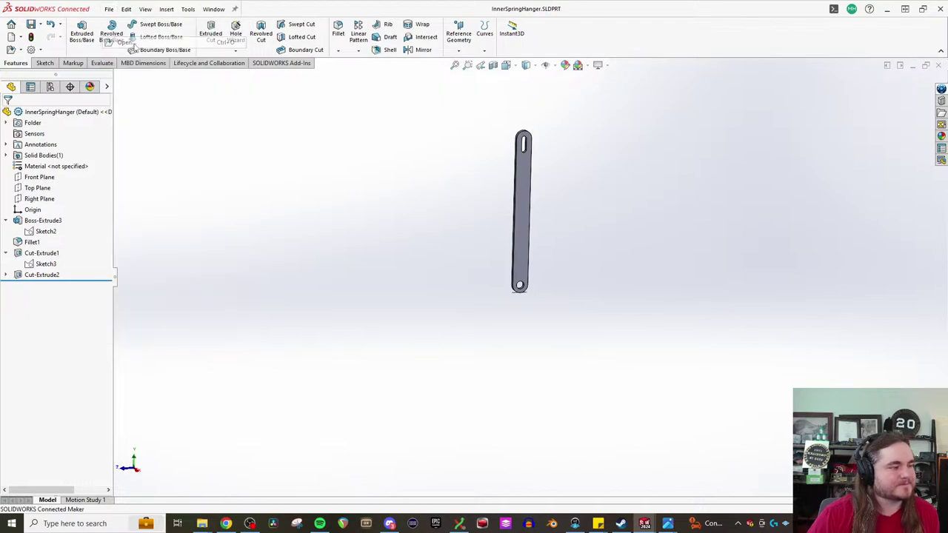
left_click(511, 270)
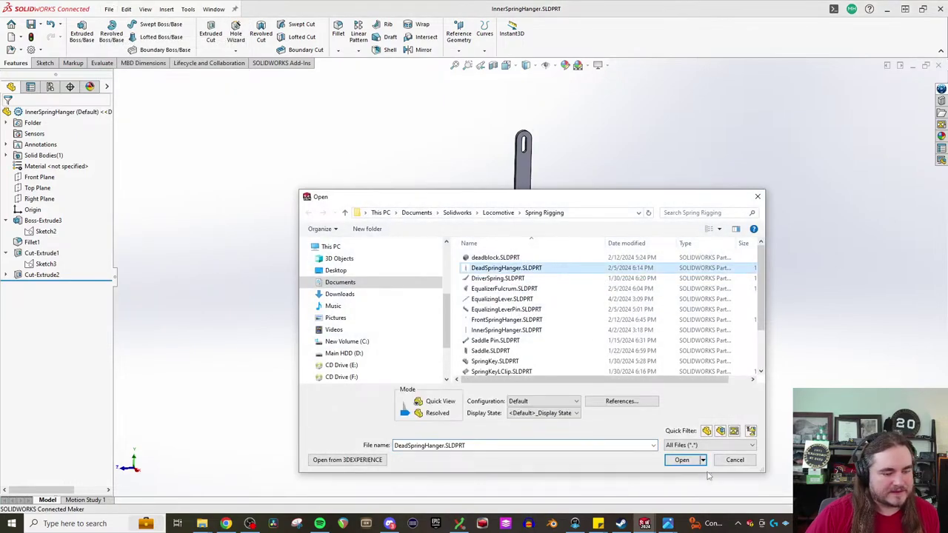
left_click(682, 460)
middle_click_drag(591, 316, 583, 290)
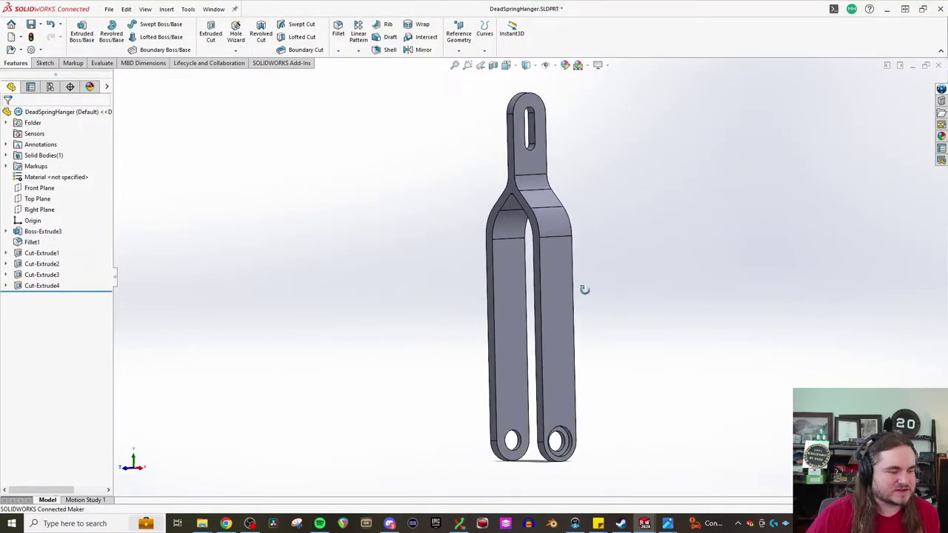
Step: Delete the cuts Cut-Extrude4, Cut-Extrude3 and Cut-Extrude2 along with the leftover Sketch5
left_click(32, 287)
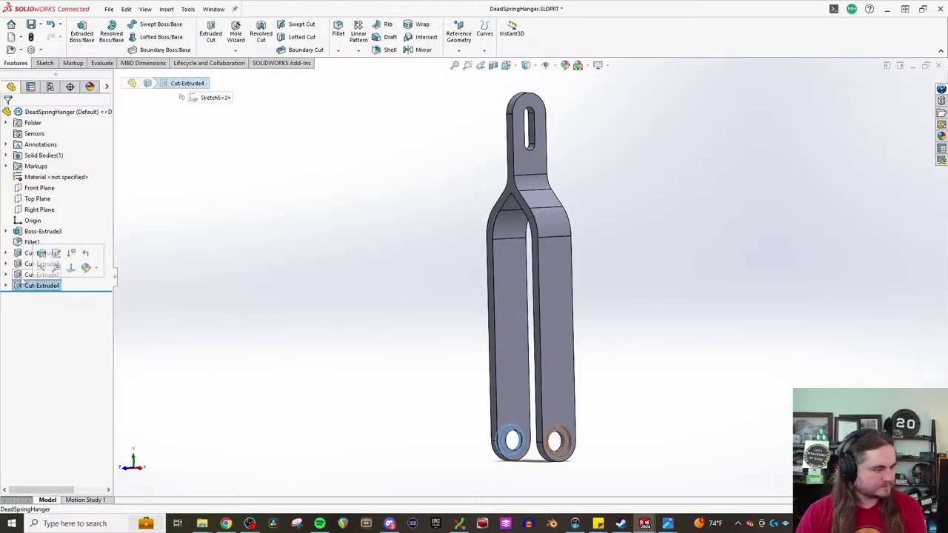
key("Delete")
key("Return")
left_click(54, 275)
key("Delete")
left_click(542, 214)
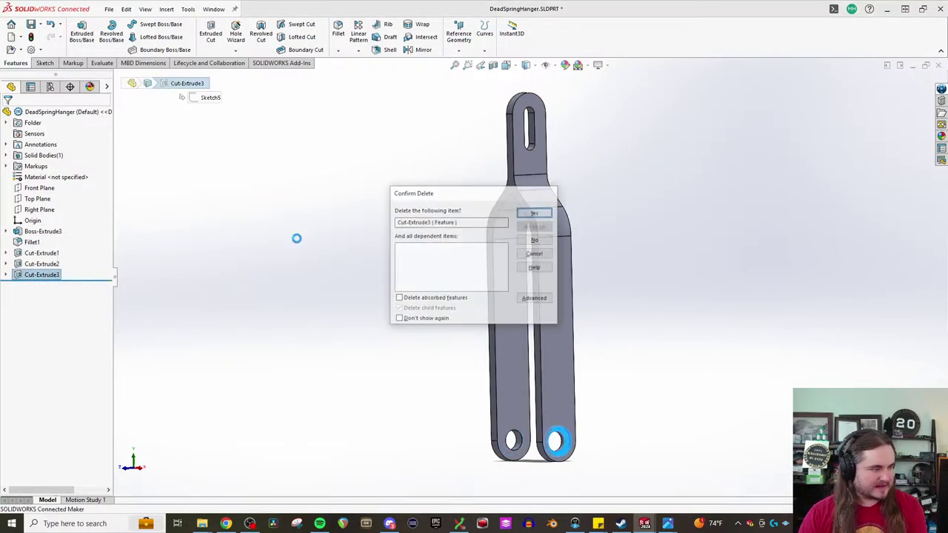
left_click(41, 264)
key("Delete")
key("Return")
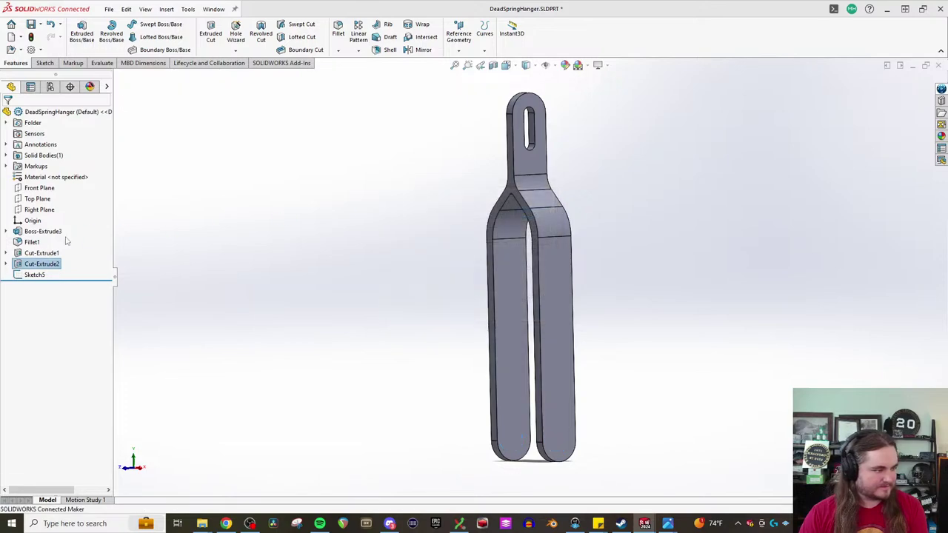
left_click(43, 253)
left_click(32, 242)
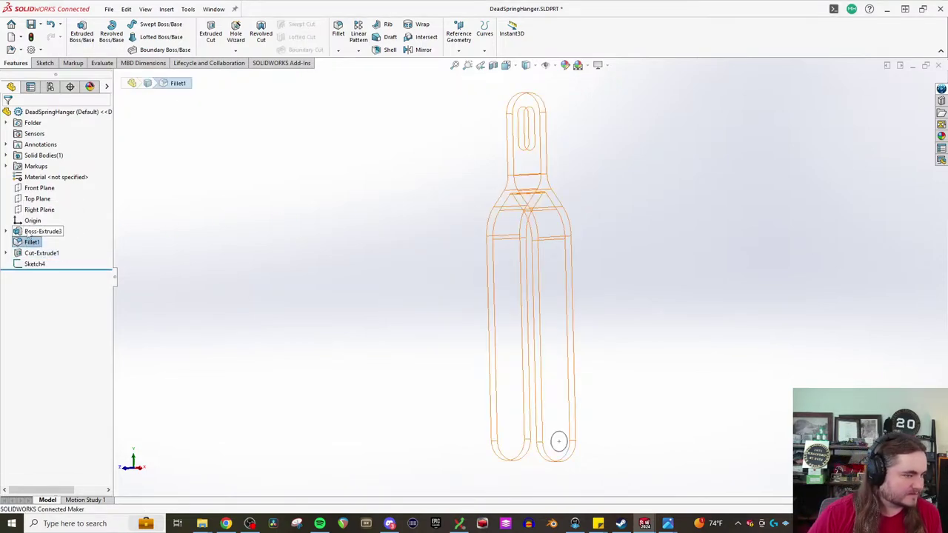
Step: Edit Sketch2 of Boss-Extrude3 and remove the forked profile's lines, arcs, centerlines and stray point, keeping the short end segments
left_click(34, 225)
left_click(35, 231)
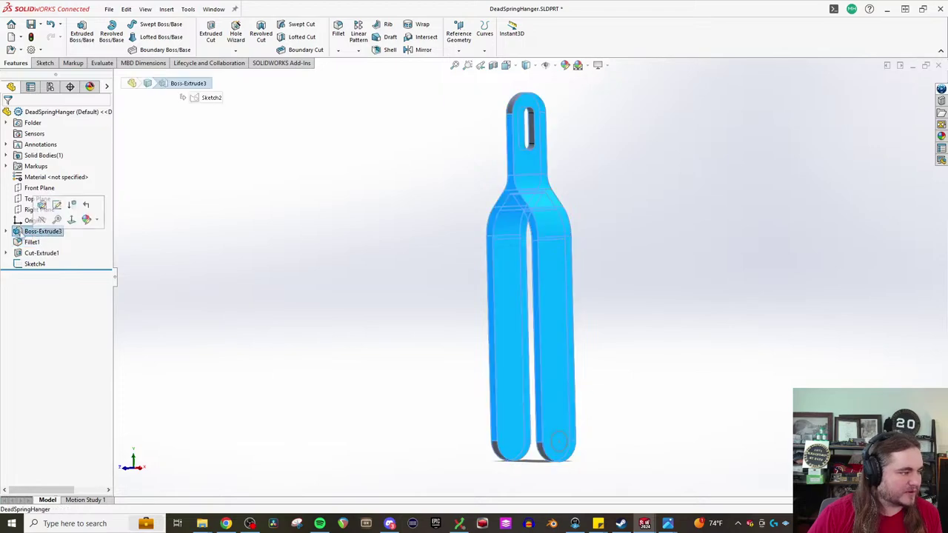
left_click(35, 243)
left_click(43, 212)
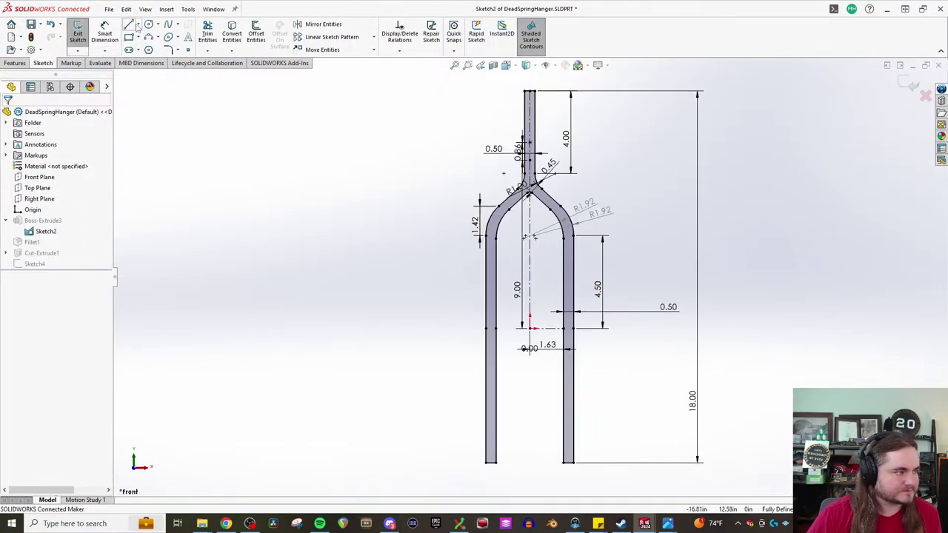
left_click(207, 34)
mouse_move(598, 395)
left_mouse_down()
mouse_move(450, 314)
mouse_move(608, 259)
mouse_move(474, 214)
mouse_move(476, 187)
mouse_move(533, 200)
mouse_move(567, 194)
mouse_move(534, 235)
mouse_move(482, 161)
mouse_move(488, 172)
mouse_move(535, 133)
mouse_move(540, 141)
mouse_move(503, 165)
left_mouse_up()
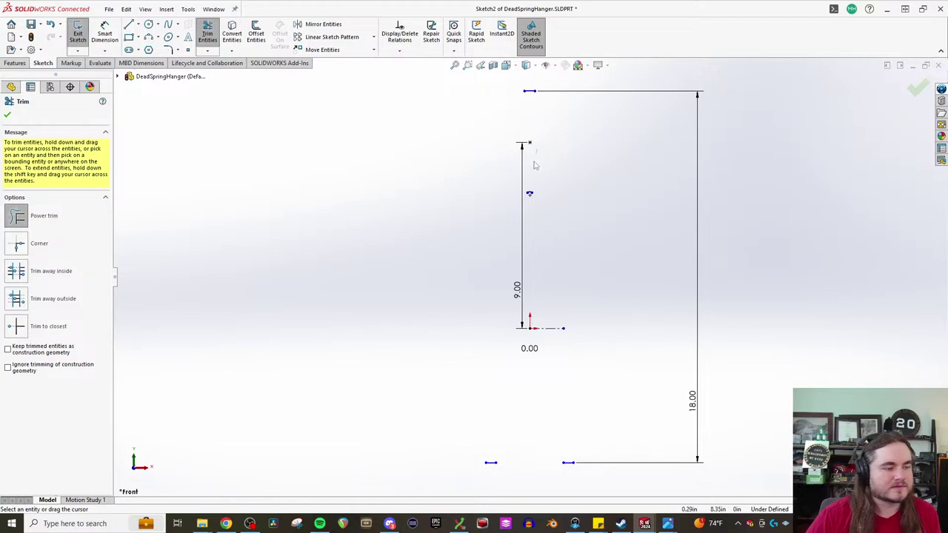
mouse_move(529, 233)
left_mouse_down()
mouse_move(530, 183)
mouse_move(566, 286)
mouse_move(492, 329)
left_mouse_up()
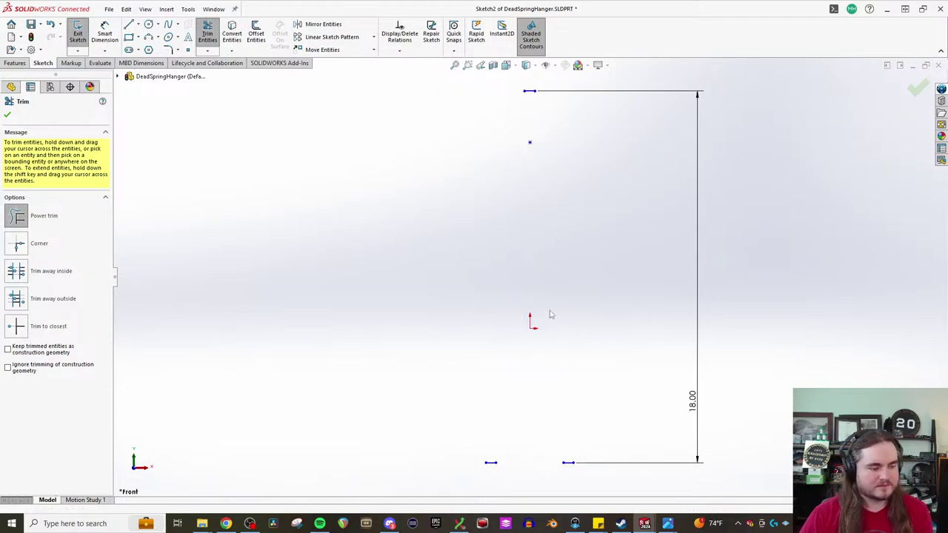
left_click(8, 115)
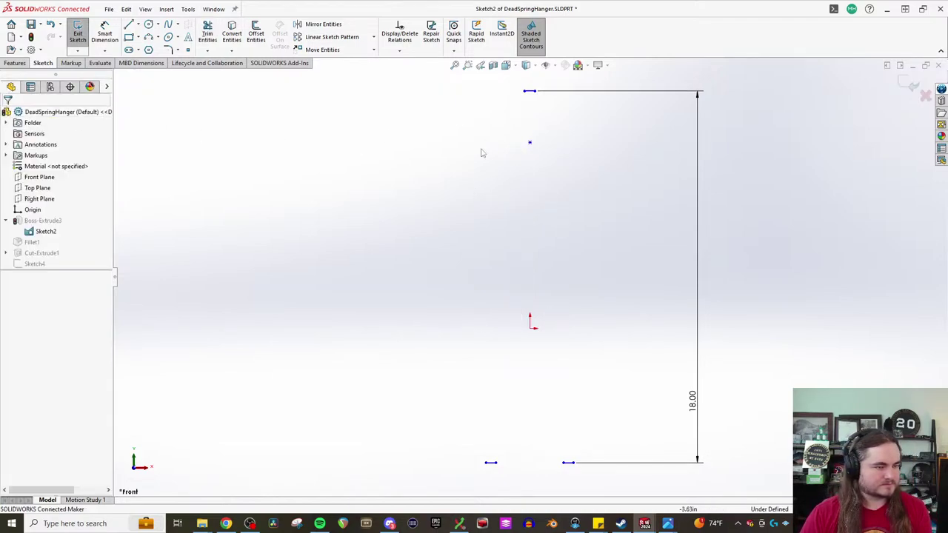
left_click_drag(485, 164, 548, 128)
key("Delete")
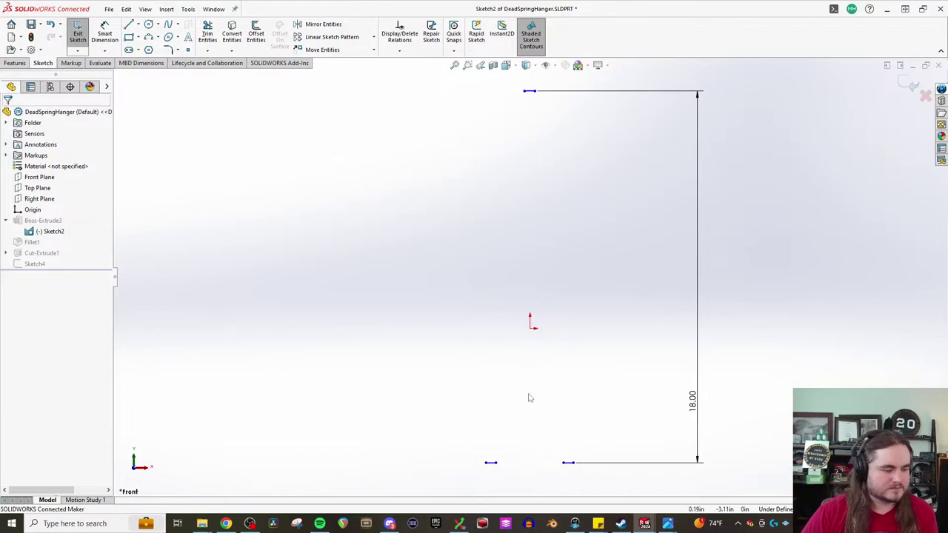
Step: Draw a corner rectangle about 0.5 in wide and 18 in tall, starting from the remaining upper end segment
left_click(129, 37)
left_click(526, 91)
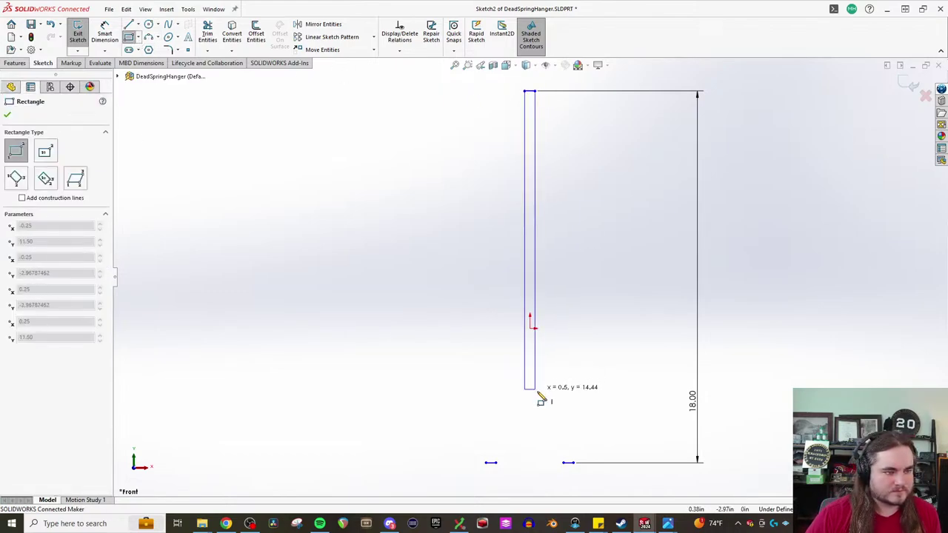
left_click(535, 463)
key("Escape")
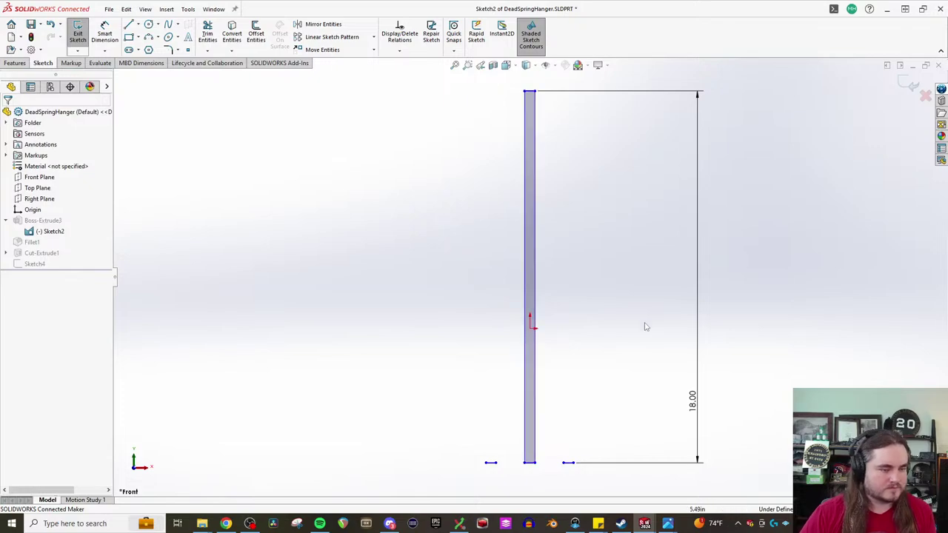
Step: Delete the old 18.00 dimension and the two short leftover segments beside the rectangle's lower end
left_click(696, 403)
key("Delete")
left_click_drag(557, 477, 604, 442)
key("Delete")
left_click_drag(482, 461, 510, 477)
key("Delete")
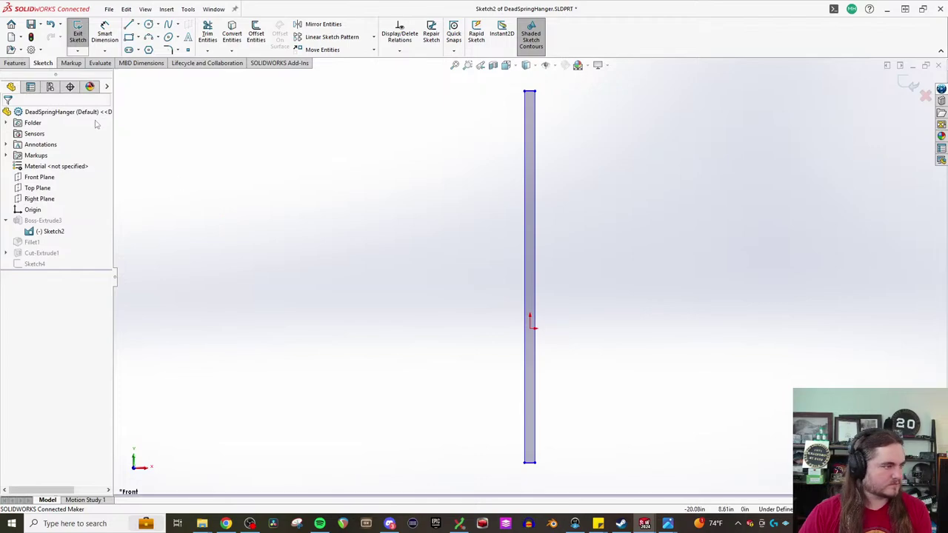
Step: Dimension the rectangle 18.00 in tall and 0.50 in wide
left_click(105, 34)
left_click(536, 232)
left_click(592, 236)
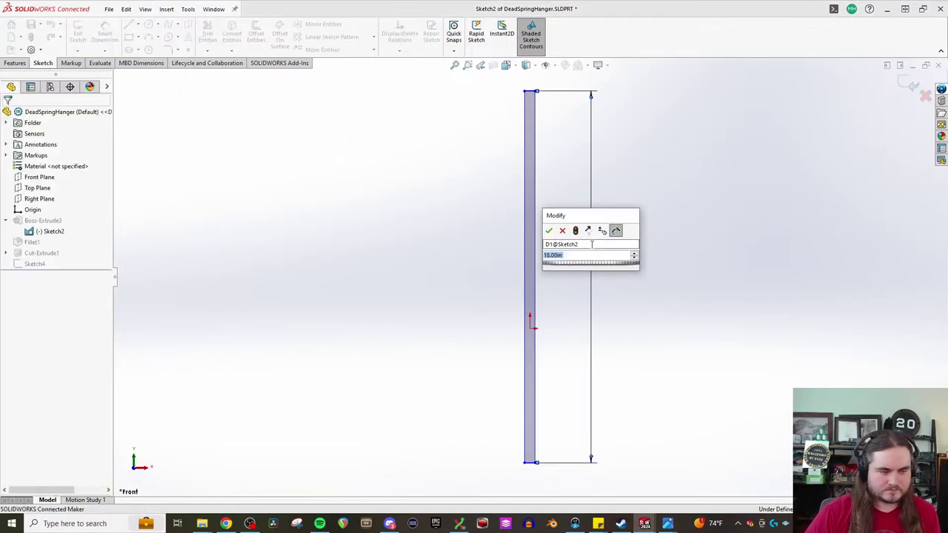
left_click(549, 231)
left_click(530, 91)
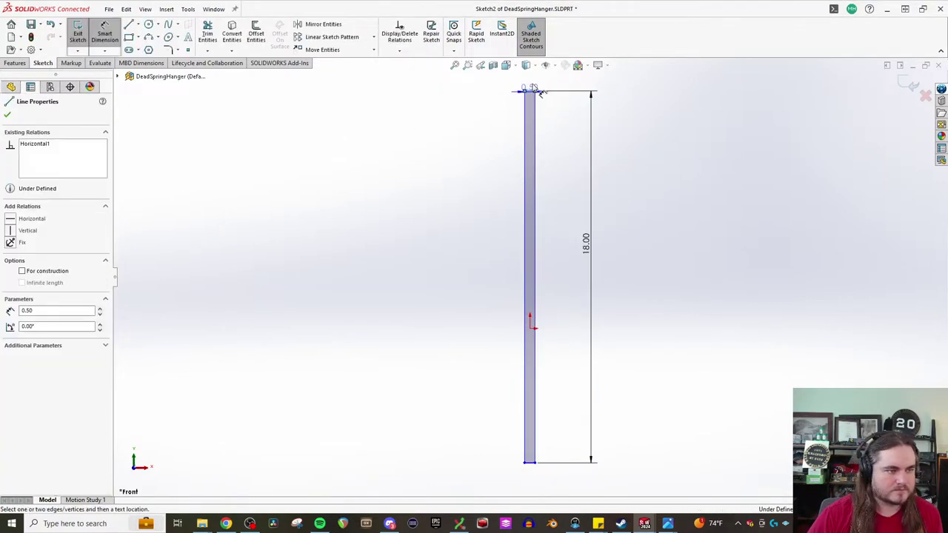
left_click(453, 105)
key("Return")
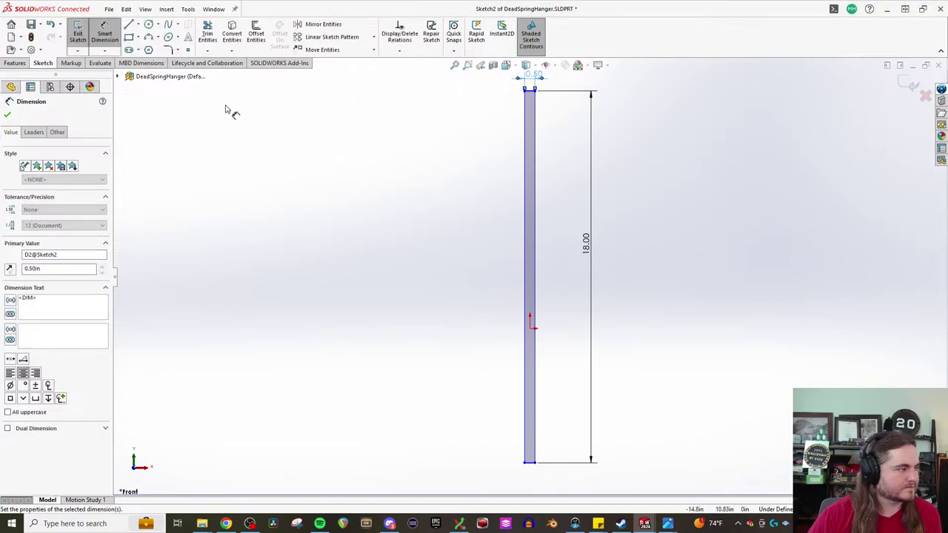
key("Escape")
Step: Constrain the rectangle's upper-left corner so that Sketch2 is fully defined
left_click(526, 92)
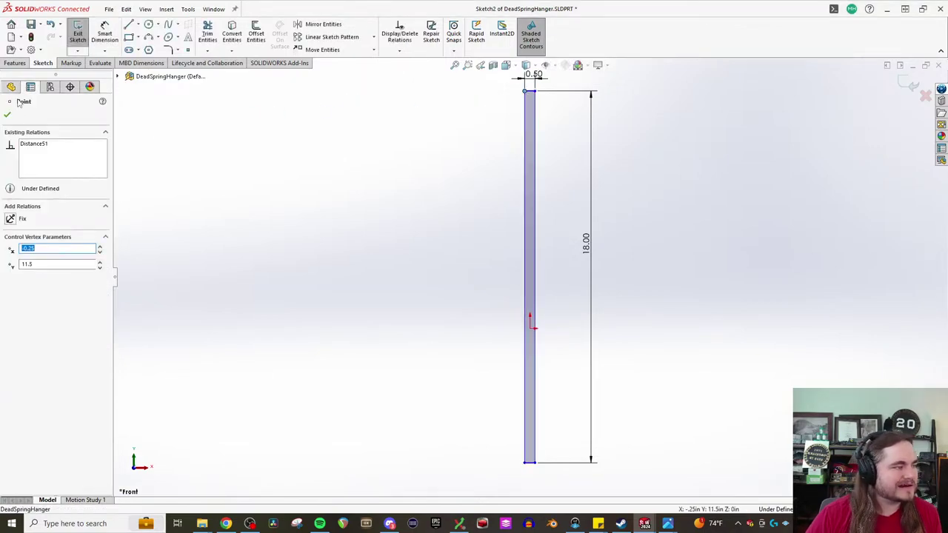
left_click(22, 65)
left_click(62, 65)
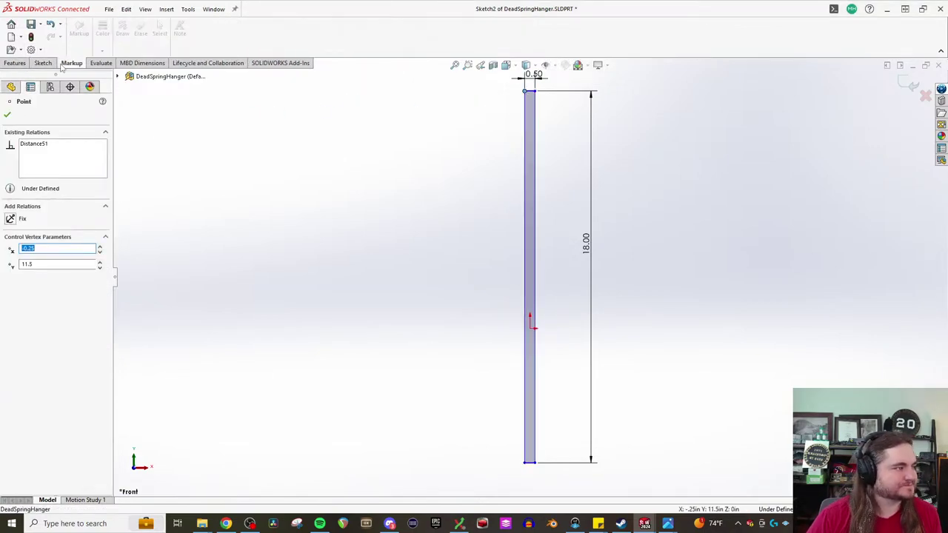
left_click(53, 65)
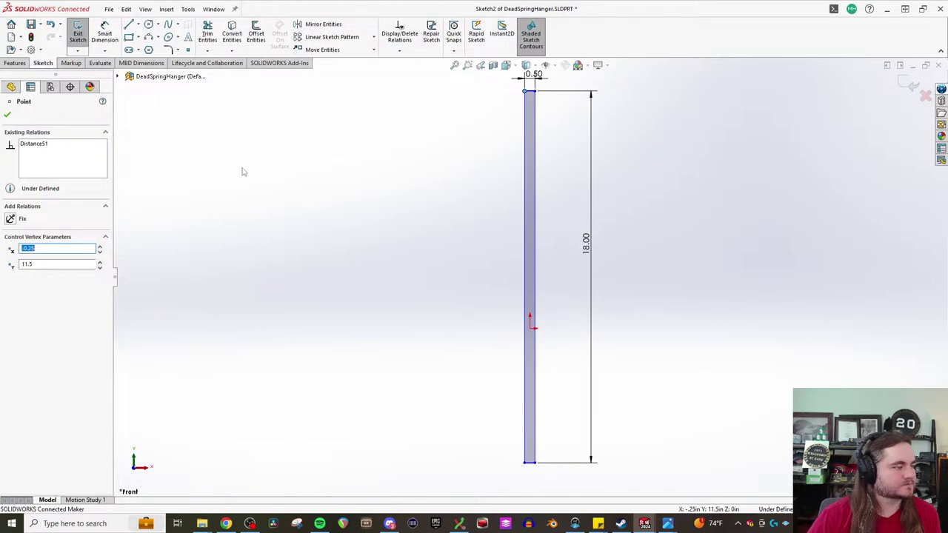
left_click(417, 173)
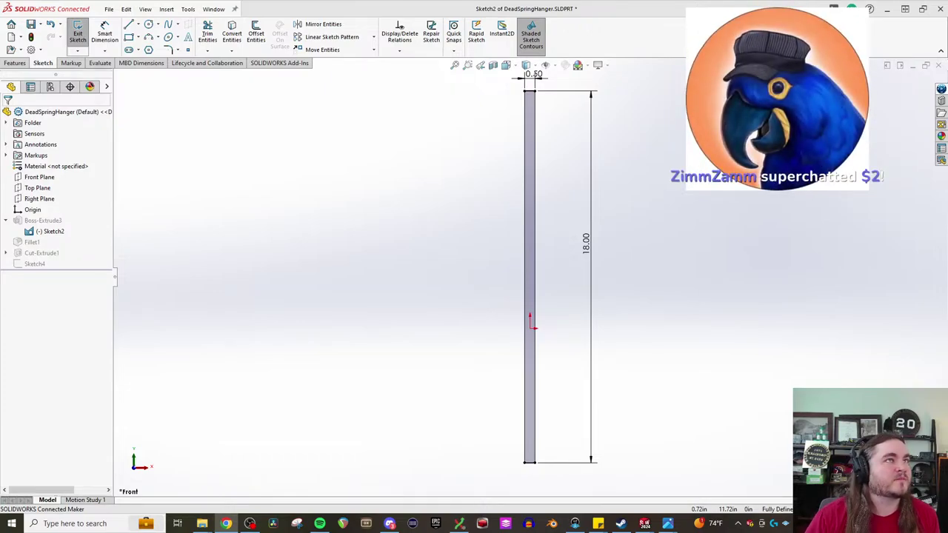
Step: Switch to Chrome, open the billp.org valve gear simulations search result and review its supported valve gears and downloads
left_click_drag(499, 111, 467, 166)
left_click(664, 164)
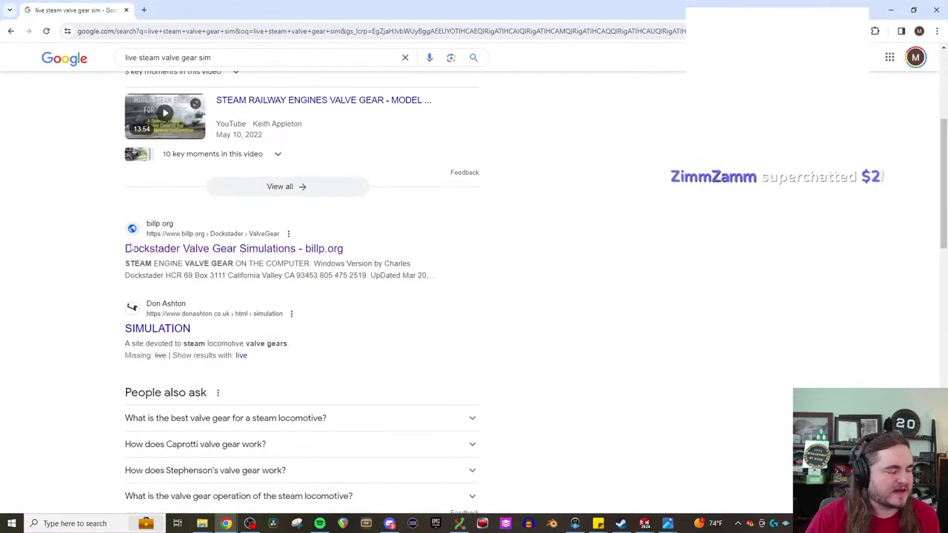
left_click(234, 255)
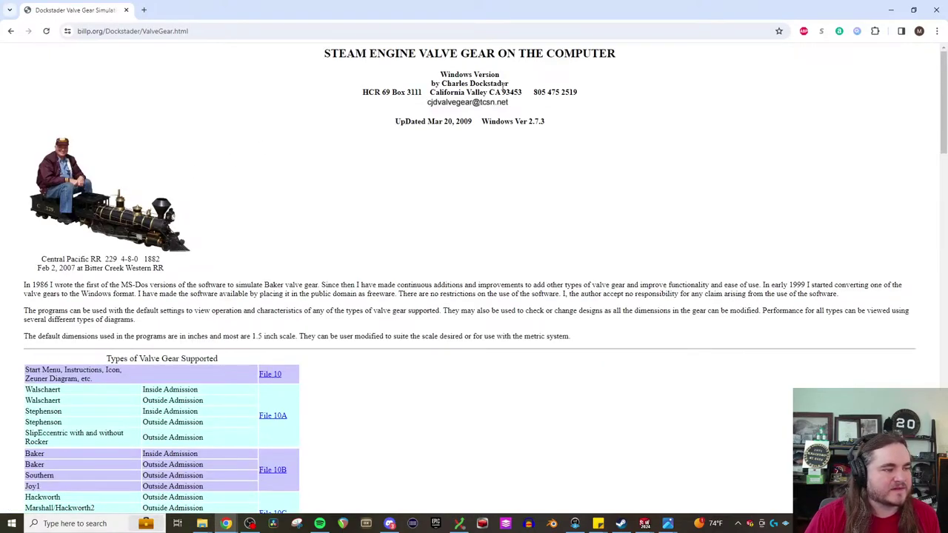
scroll(223, 248, "down", 20)
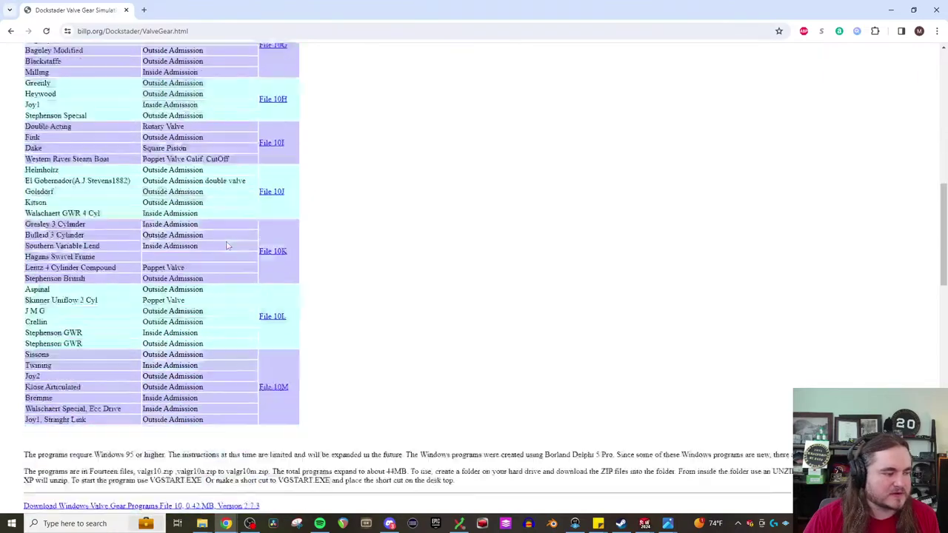
scroll(227, 244, "down", 10)
middle_click(408, 319)
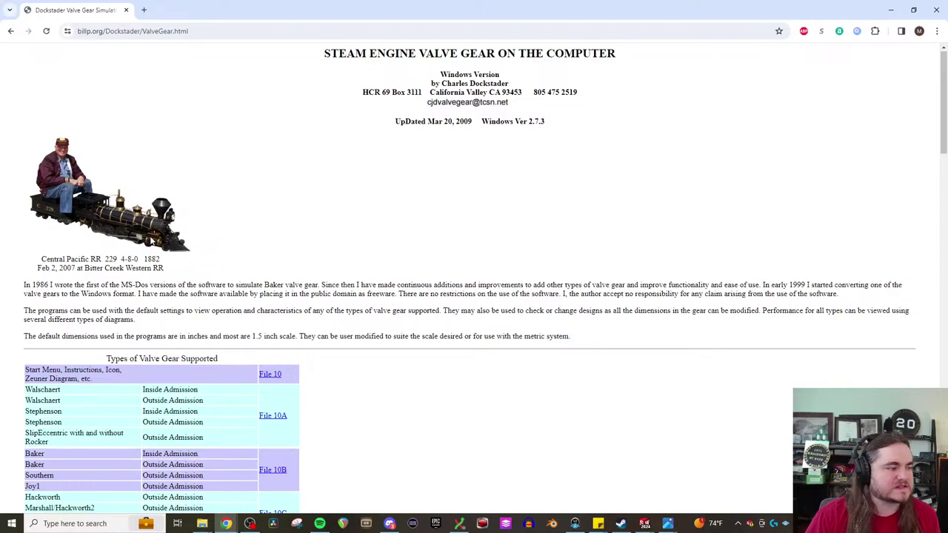
Step: Examine the title, author and version details heading the valve gear simulator page
left_click_drag(580, 118, 389, 64)
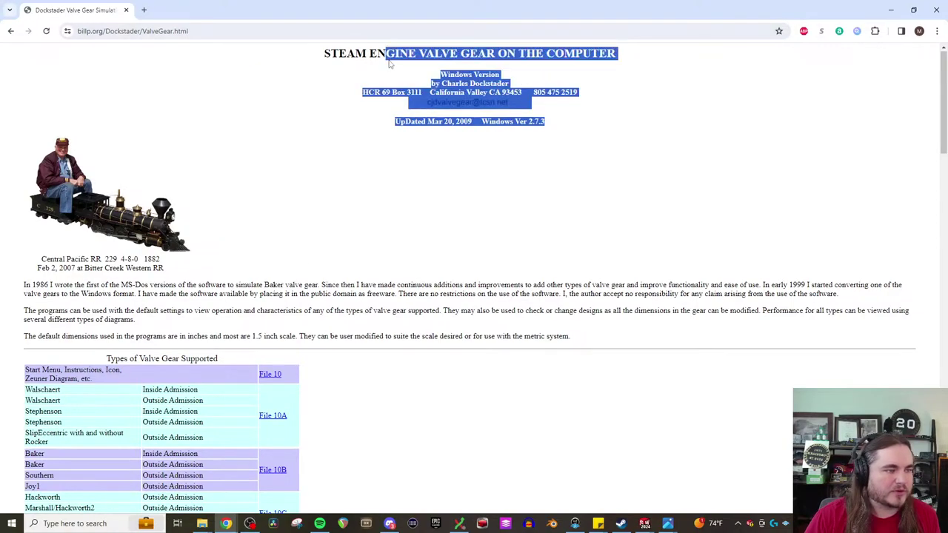
left_click(320, 55)
left_click_drag(440, 84, 525, 88)
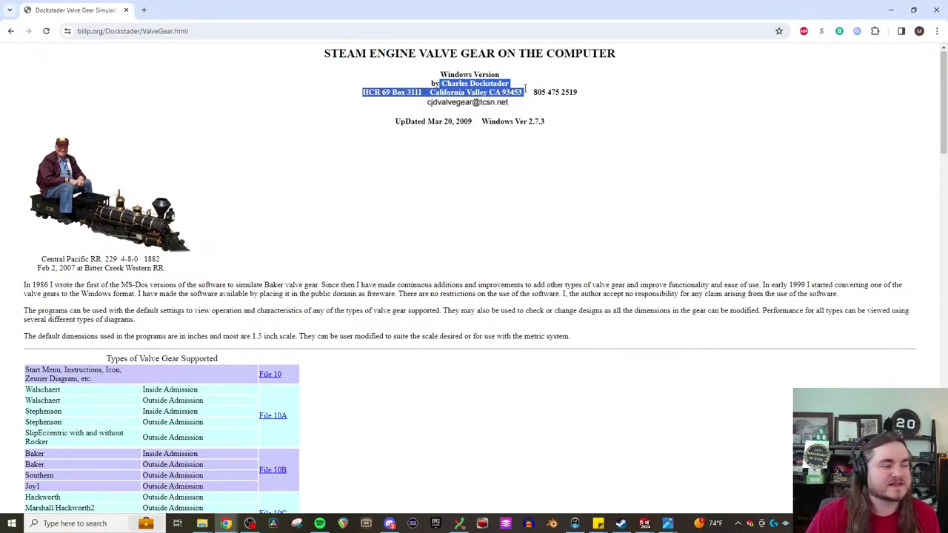
left_click(524, 89)
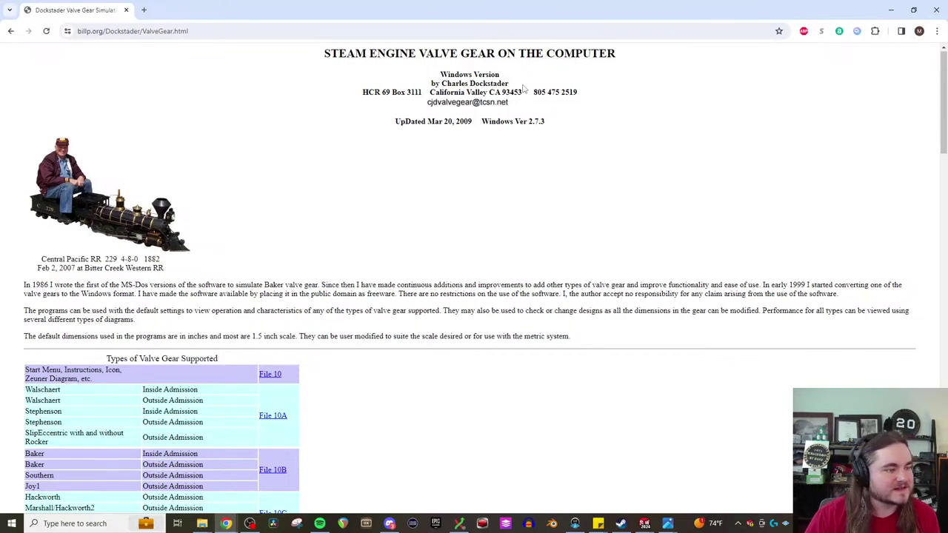
left_click_drag(528, 148, 409, 53)
left_click(409, 54)
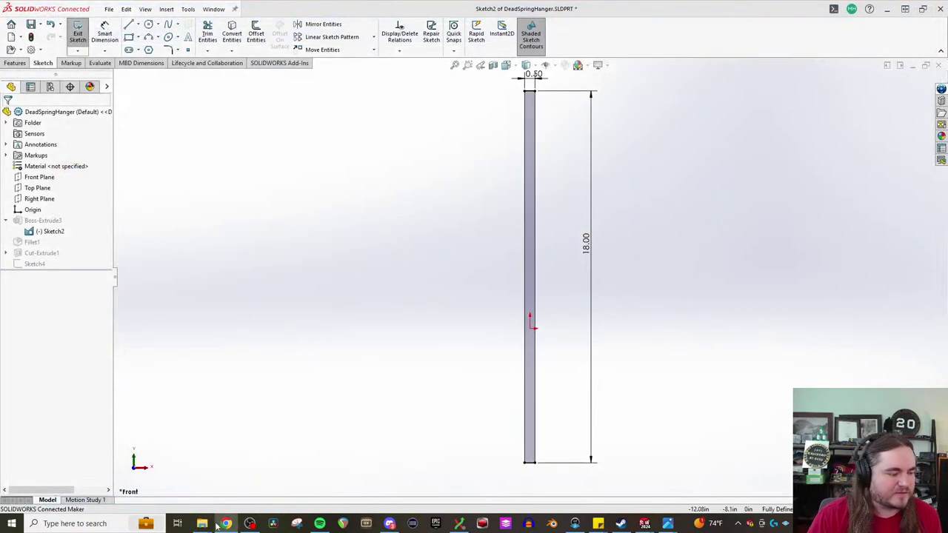
Step: Switch to the valve gear simulator, open the Stephenson Outside Admission model and set its animation step angle to 5.00
mouse_move(202, 524)
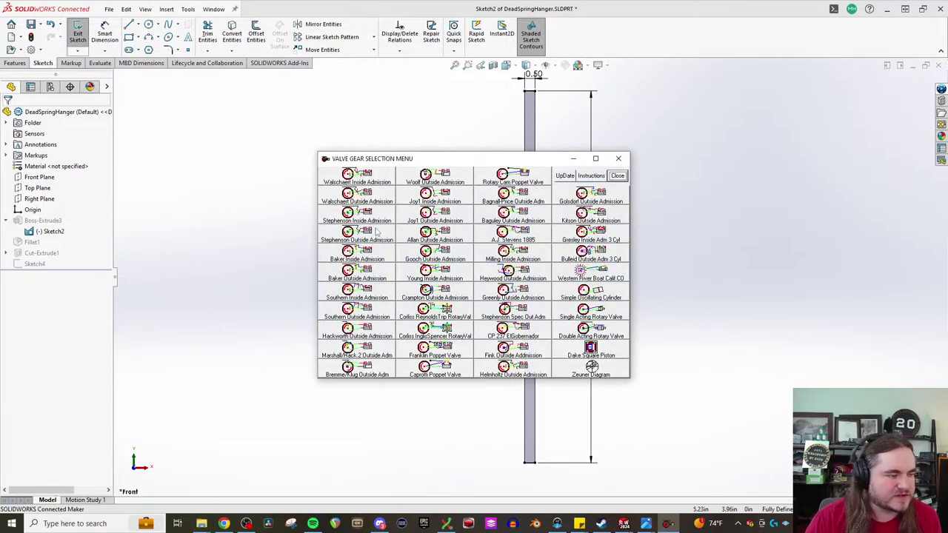
left_click(383, 232)
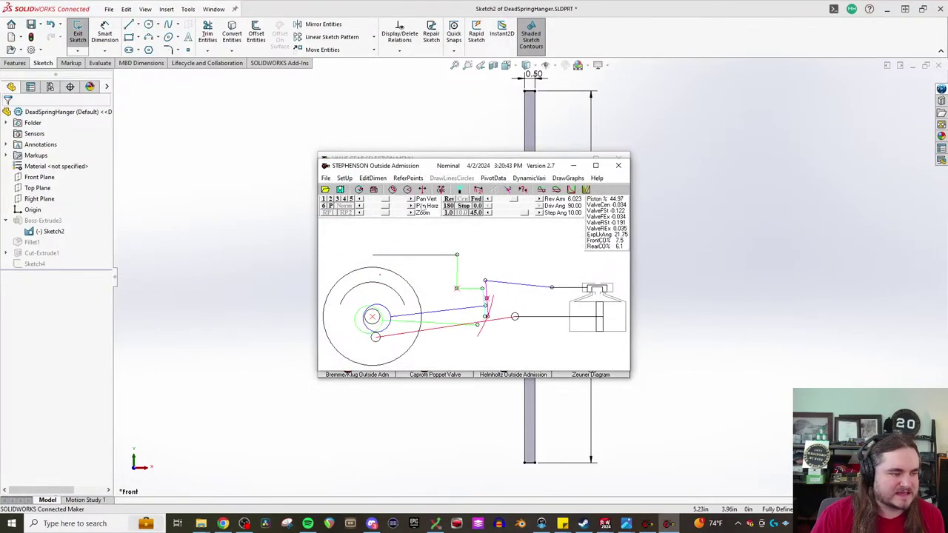
left_click(488, 212)
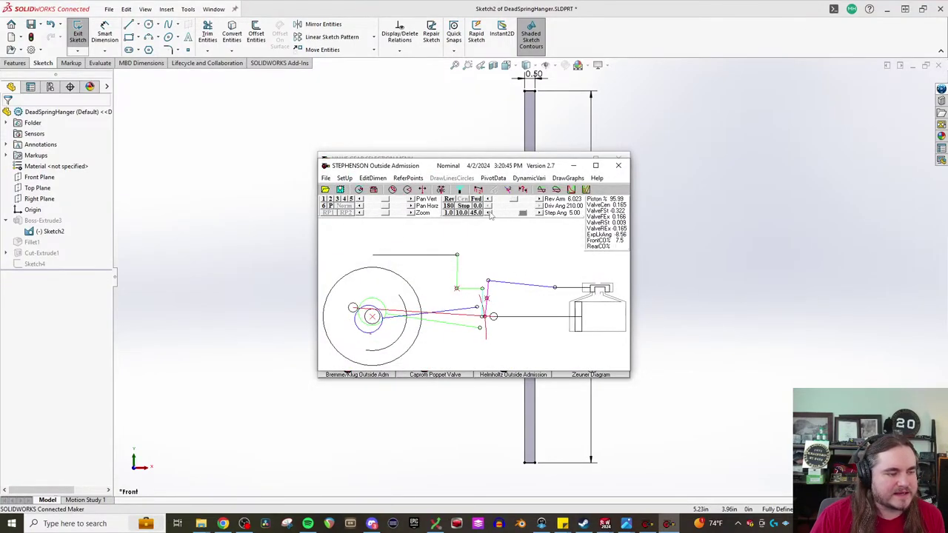
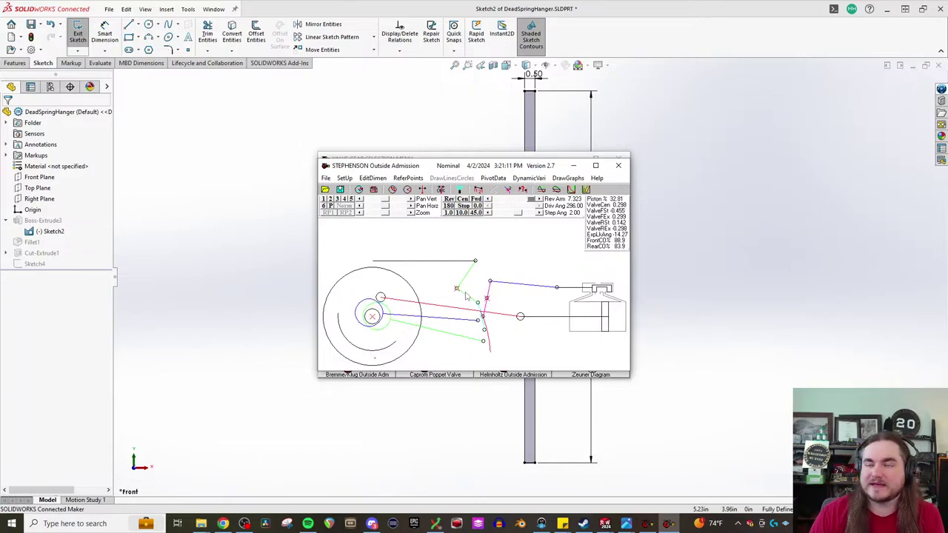
Step: Close the Stephenson model, try the Southern Inside Admission model at another reverse arm position, and exit the valve gear simulator
left_click_drag(369, 165, 431, 241)
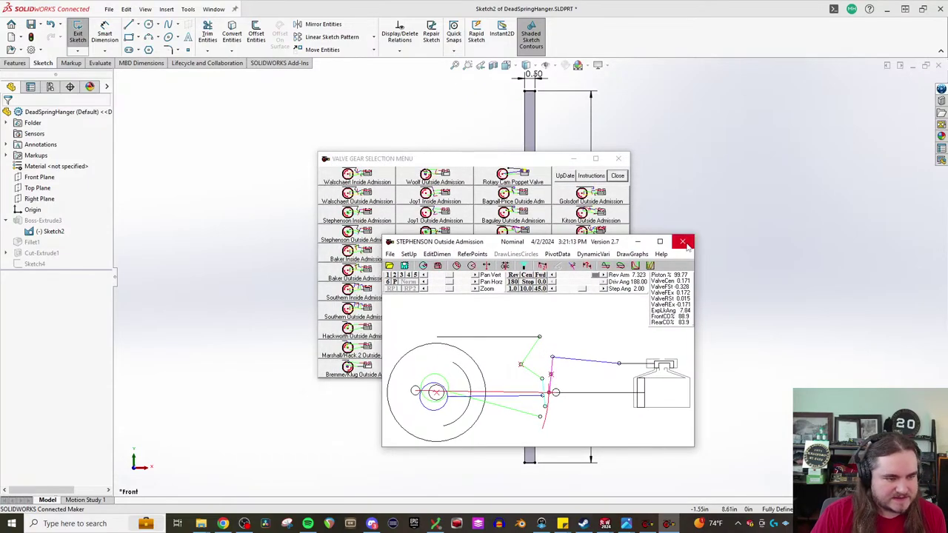
left_click(682, 242)
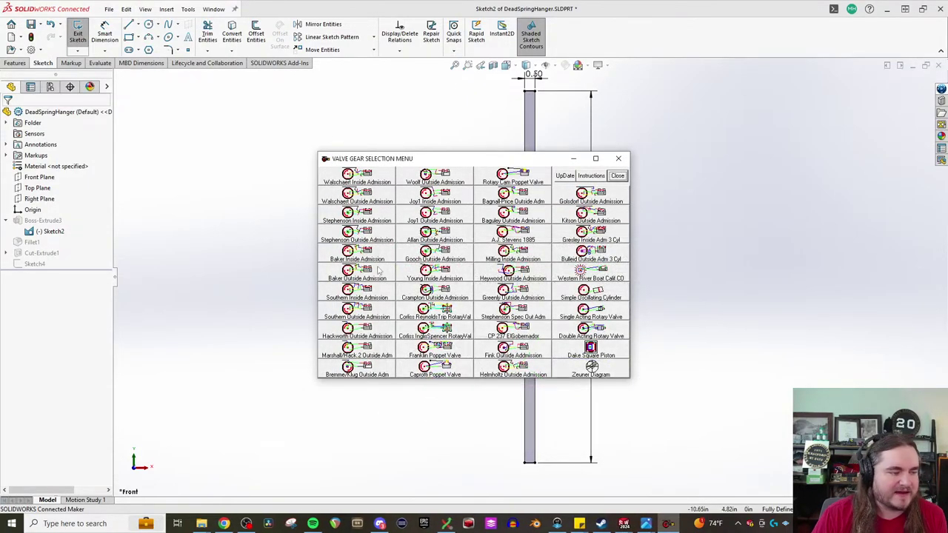
left_click(385, 297)
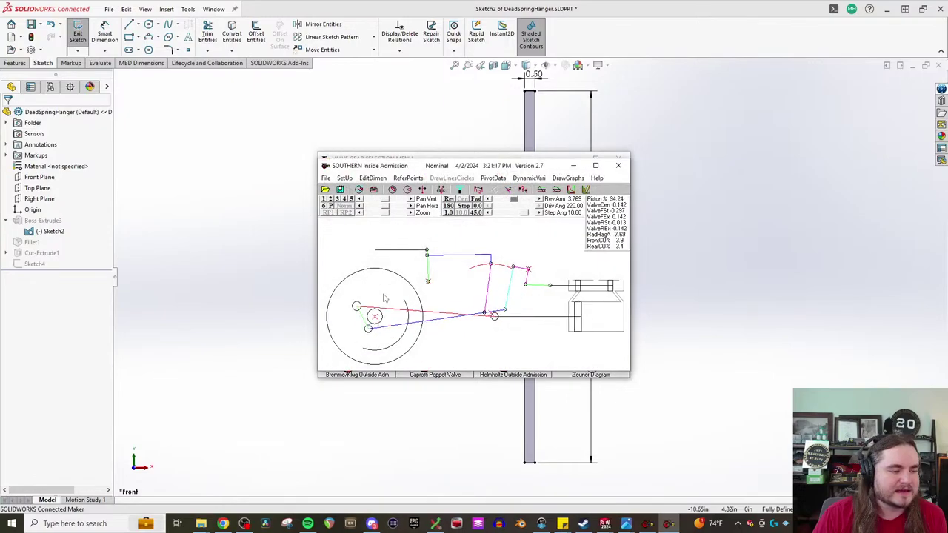
left_click_drag(513, 199, 487, 204)
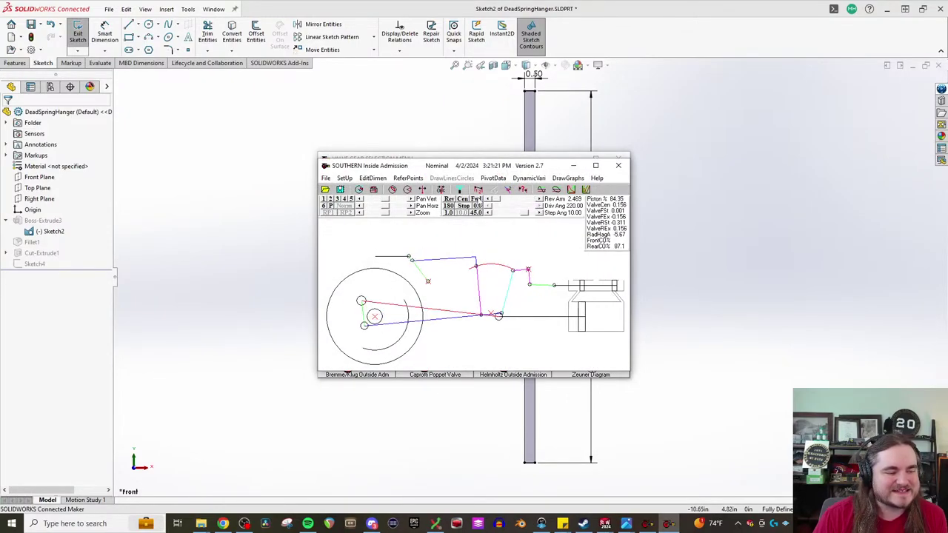
left_click(619, 165)
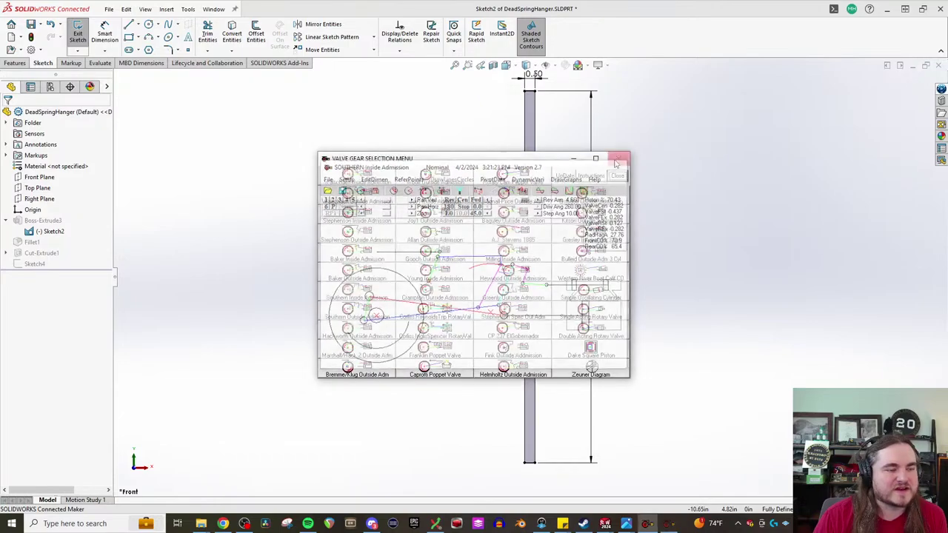
left_click(623, 160)
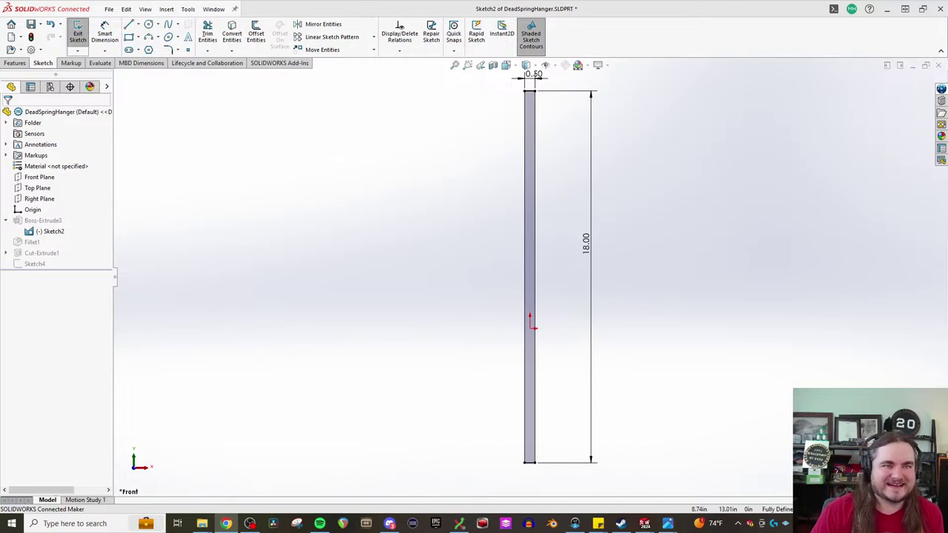
Step: Exit Sketch2 by rebuilding DeadSpringHanger as a straight bar, and dismiss the rebuild warnings report
left_click(669, 224)
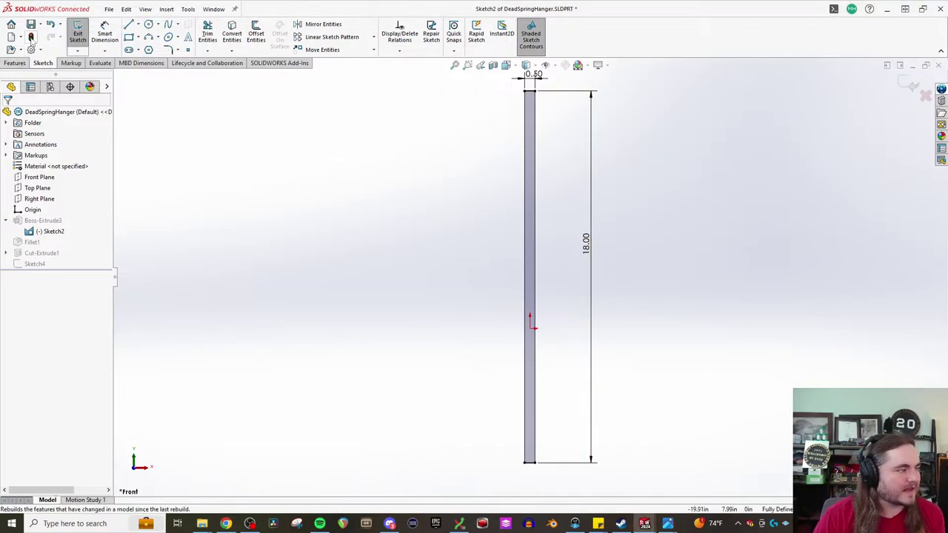
left_click(30, 36)
left_click(474, 266)
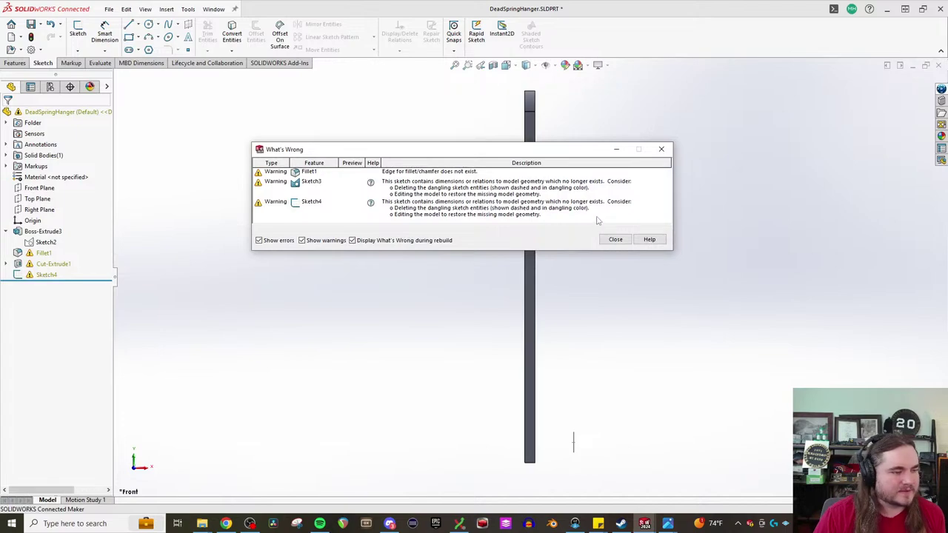
left_click(617, 240)
Step: Edit Fillet1 and remove its four missing edge references, keeping only the two valid edges
left_click(34, 253)
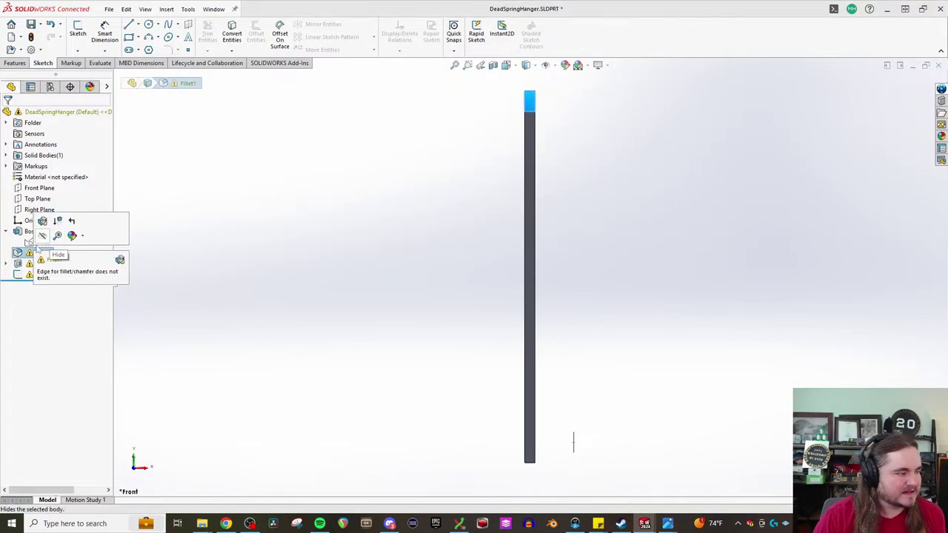
left_click(274, 263)
key("Left")
key("Left")
key("Left")
left_click(32, 253)
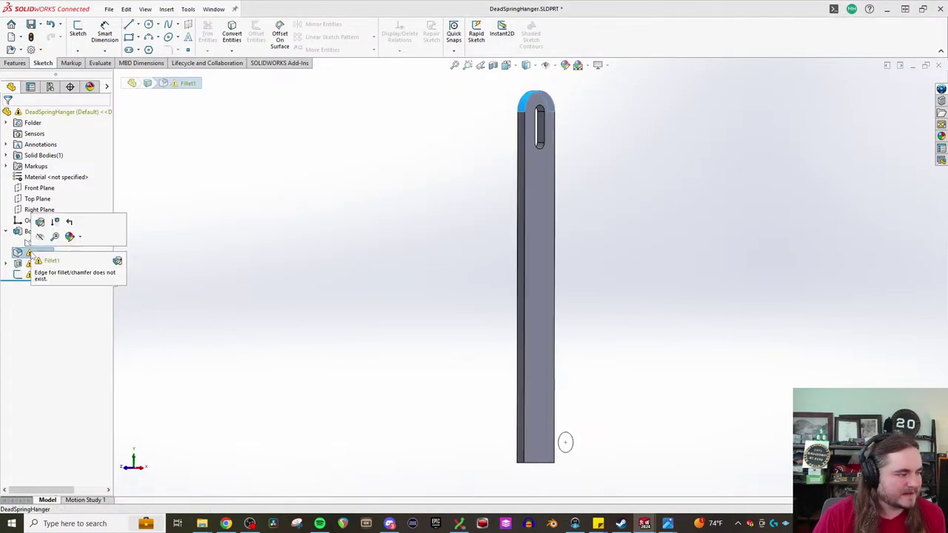
left_click(38, 222)
left_click(48, 212)
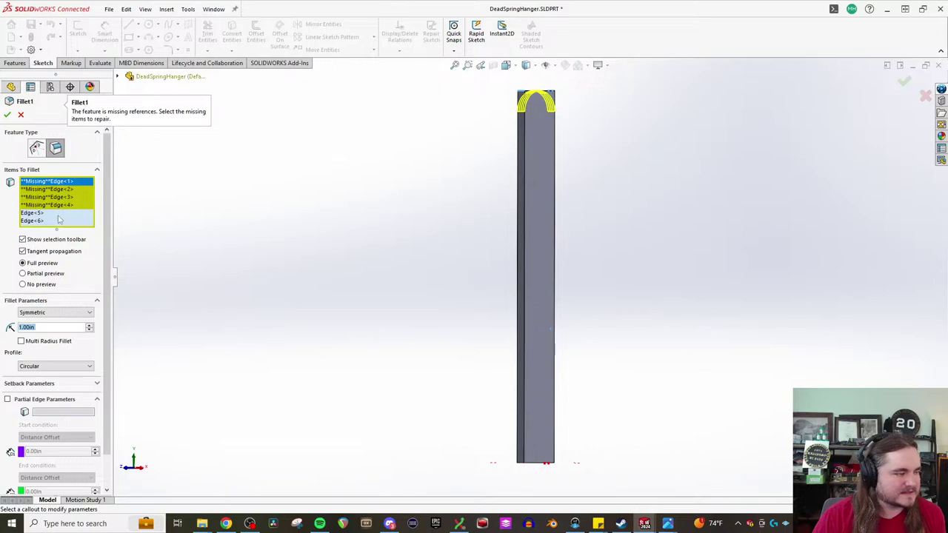
left_click(50, 205)
left_click(60, 183, "shift")
key("Delete")
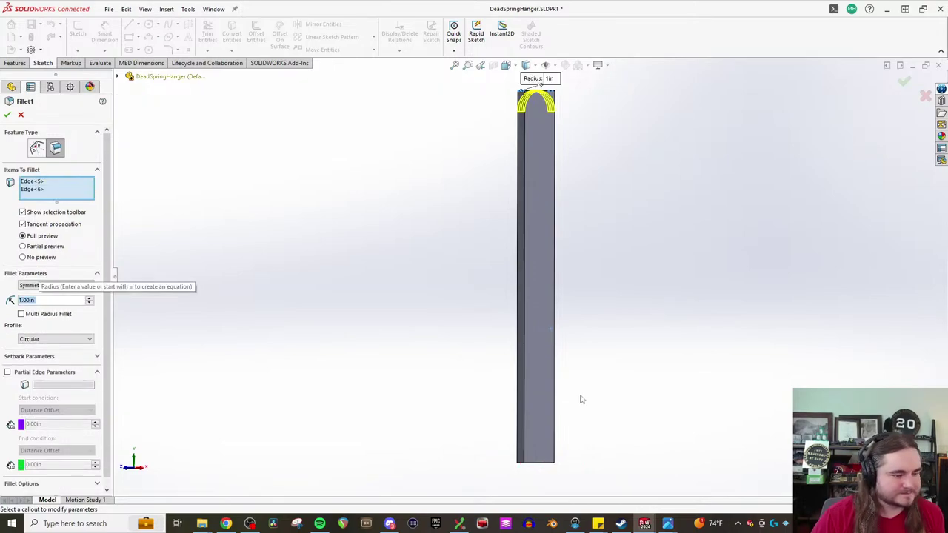
Step: Add the two short corner edges at the bar's lower end to the 1.00 in Fillet1 and accept it
middle_click_drag(581, 398, 533, 461)
scroll(534, 459, "down", 2)
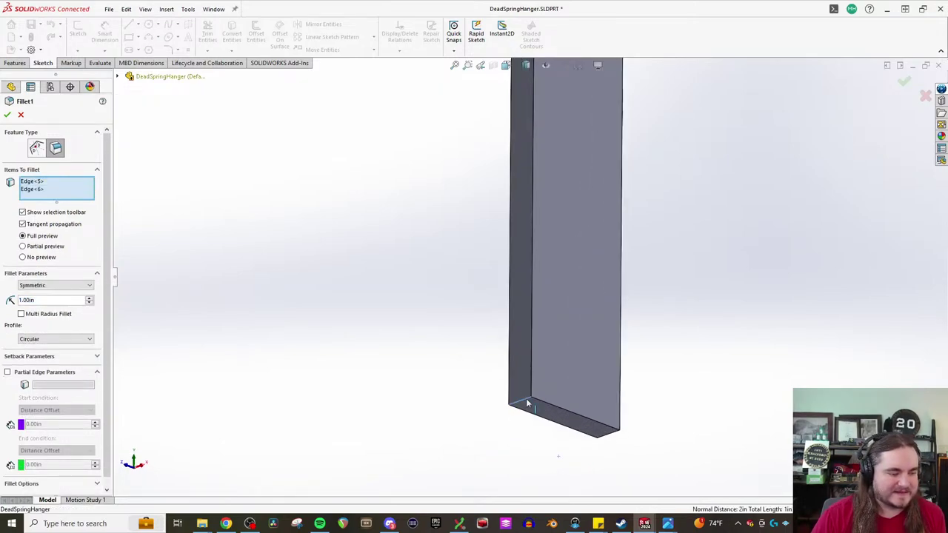
left_click(526, 401)
middle_click_drag(563, 419, 697, 436)
left_click(607, 436)
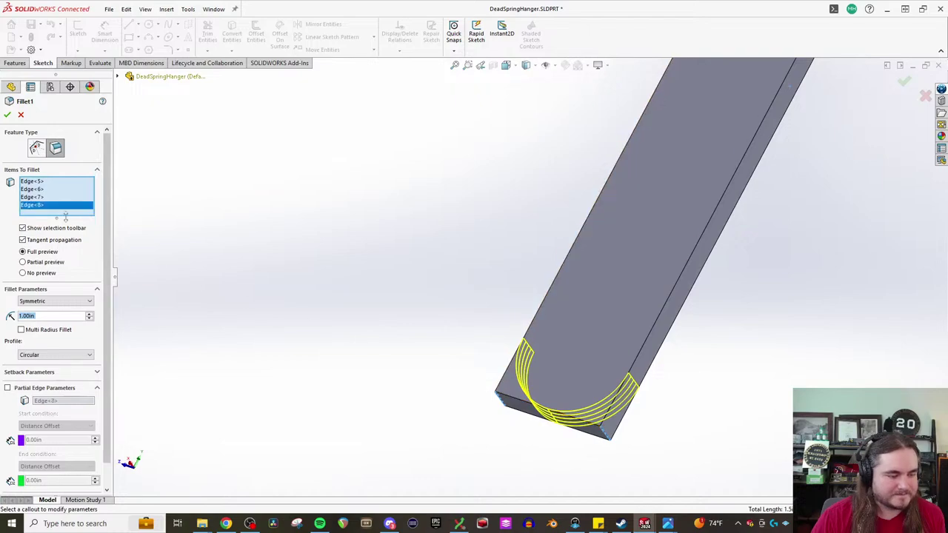
left_click(8, 115)
Step: Select Cut-Extrude1 and check where its slot lies on the whole bar
middle_click_drag(263, 181, 288, 230)
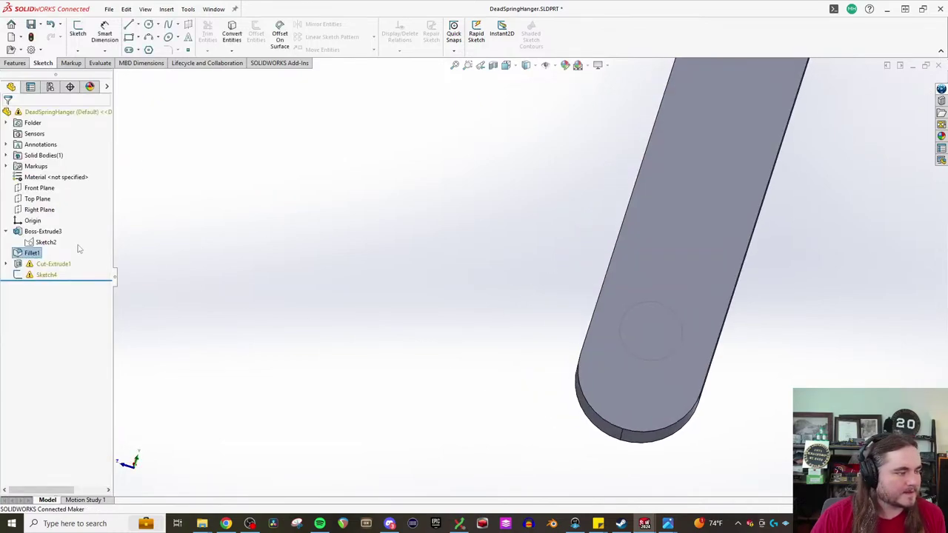
left_click(65, 264)
middle_click_drag(208, 296, 305, 324)
scroll(304, 324, "up", 9)
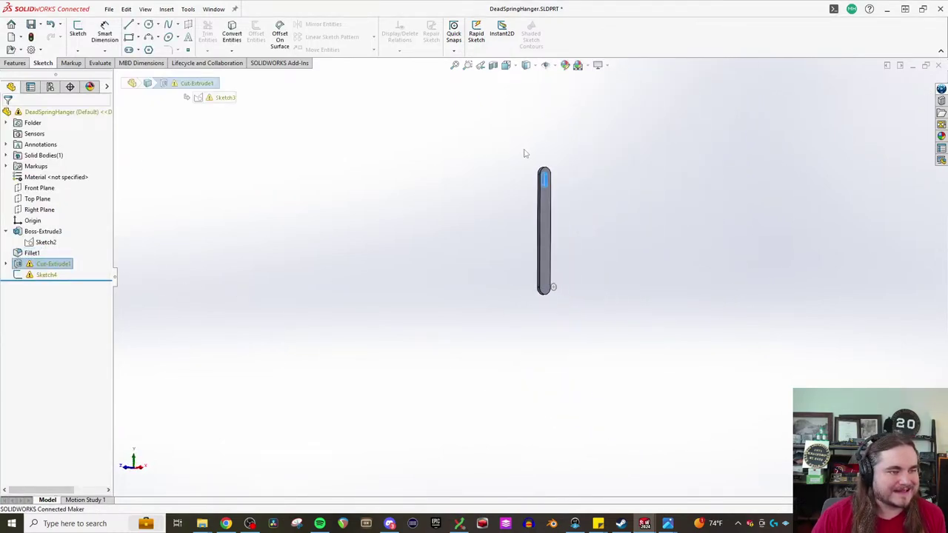
Step: Reassign the sketch plane of the slot sketch (Sketch3) to the hanger's broad flat face
scroll(550, 181, "down", 7)
left_click(6, 264)
left_click(55, 275)
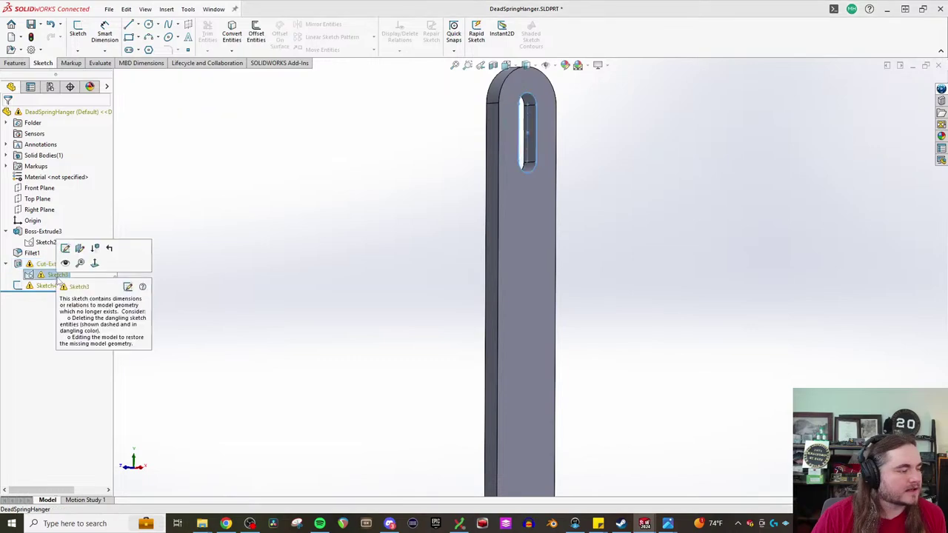
left_click(77, 248)
left_click(537, 239)
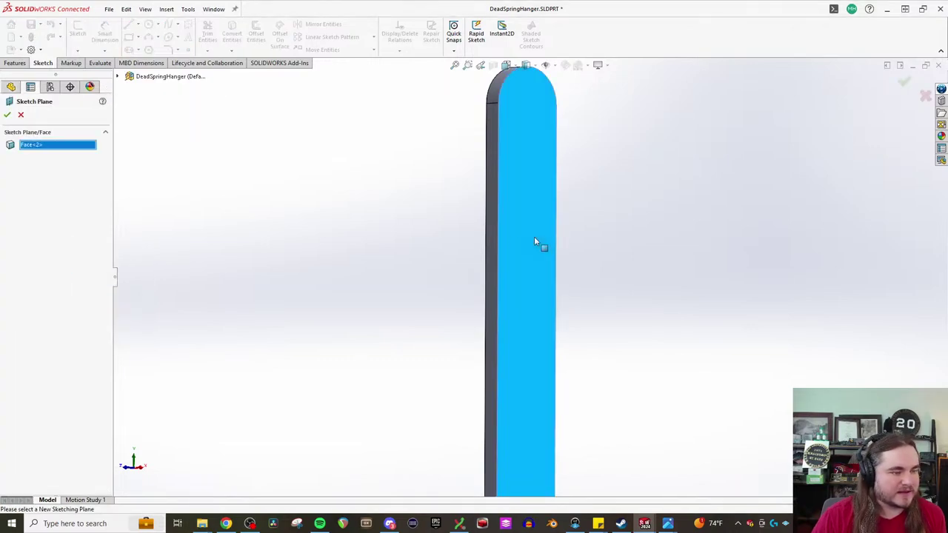
left_click(7, 115)
left_click(470, 264)
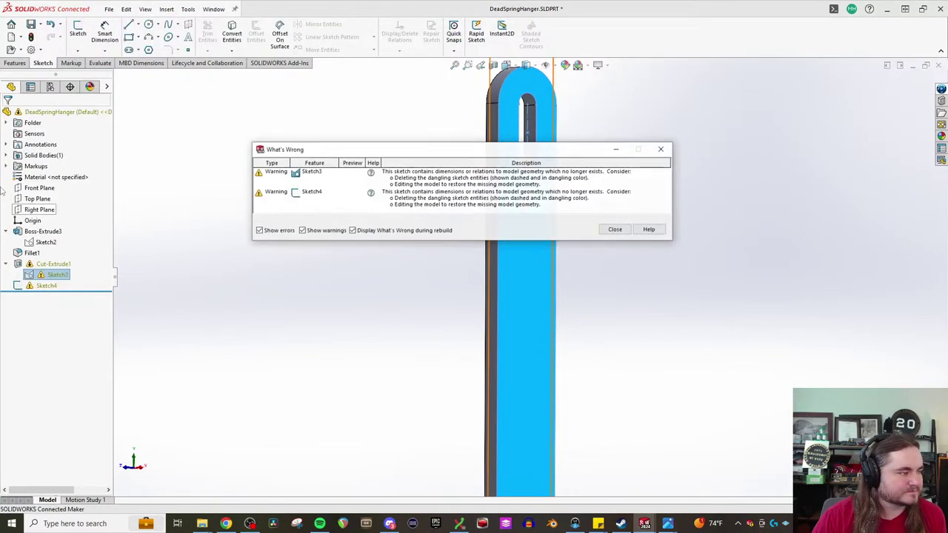
left_click(615, 229)
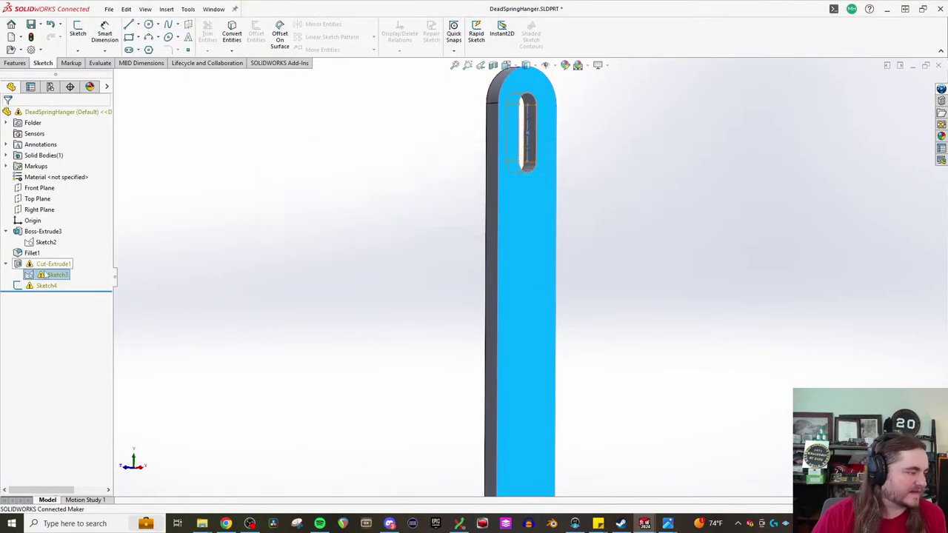
Step: Edit Sketch3 and delete the two dangling 1.00 dimensions that position the slot
left_click(56, 275)
left_click(67, 243)
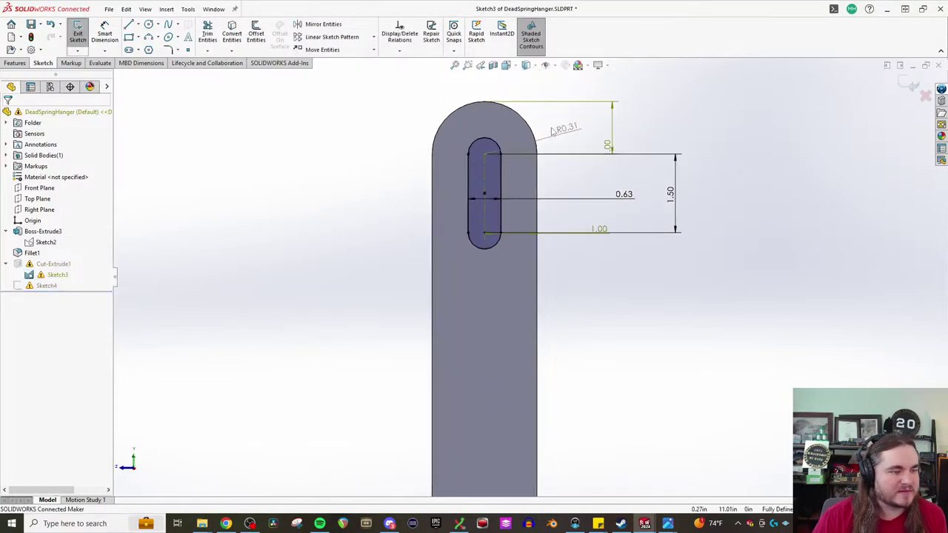
left_click(609, 146)
key("Delete")
left_click(603, 227)
key("Delete")
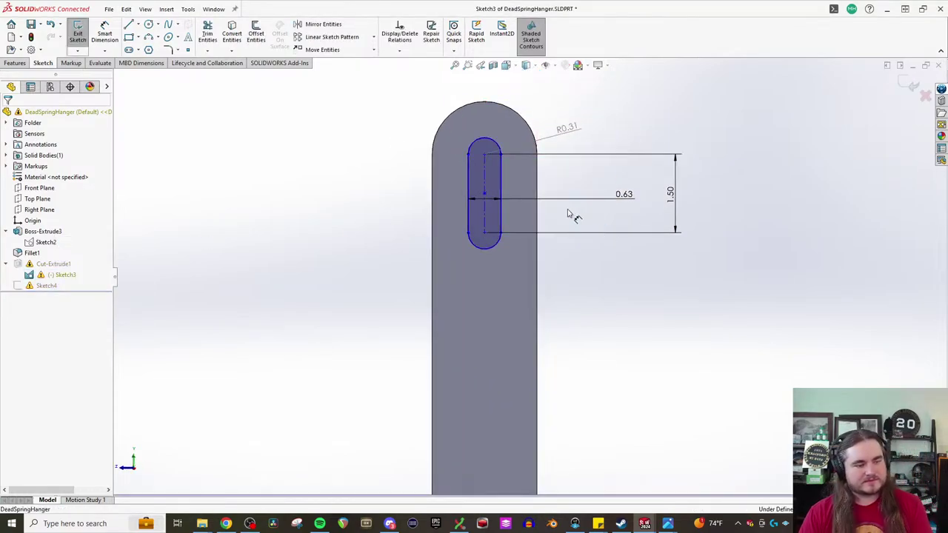
Step: Dimension the slot's centreline 1.00 in from the right-hand long edge of the hanger
left_click(105, 33)
left_click(484, 218)
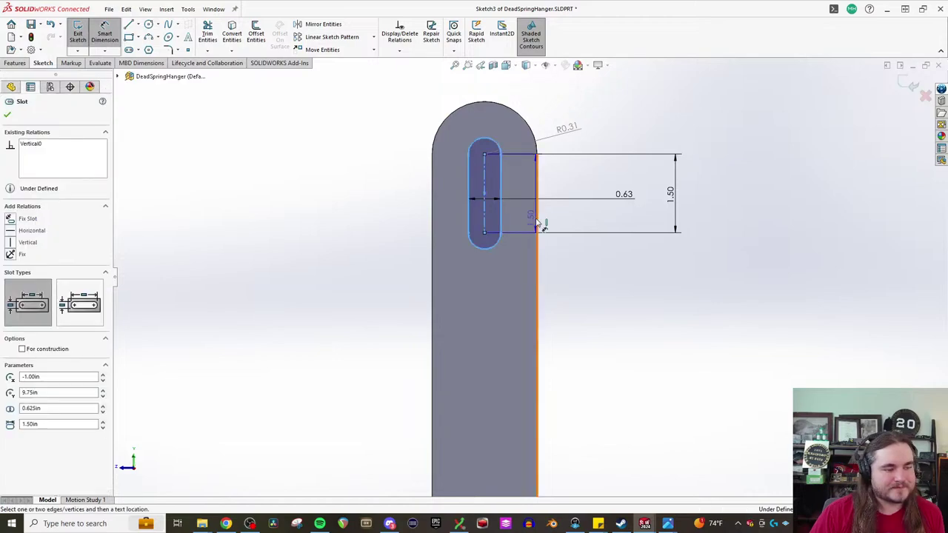
left_click(535, 225)
left_click(532, 258)
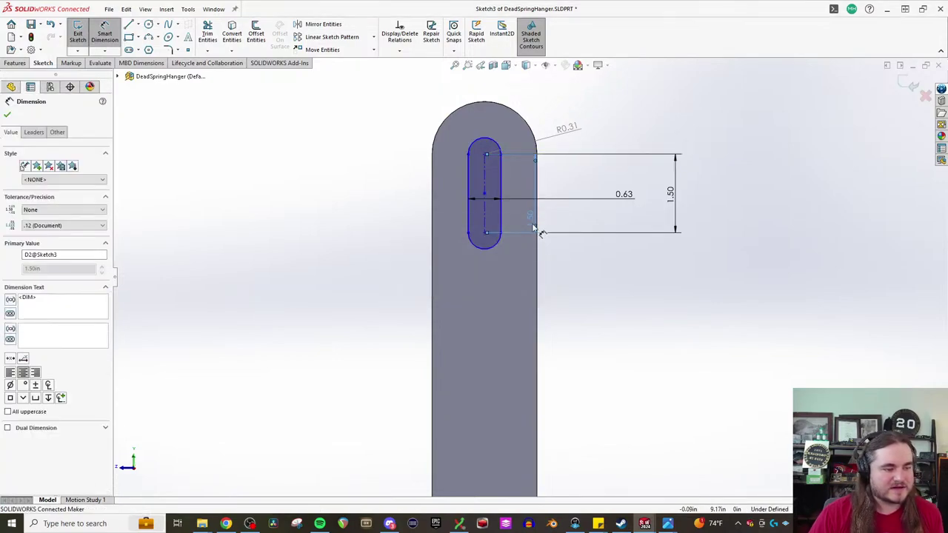
left_click(485, 221)
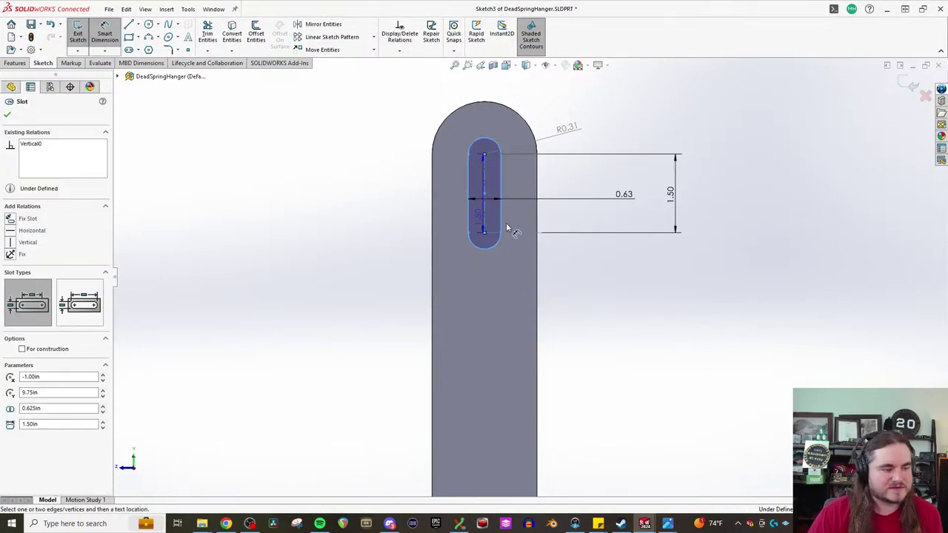
left_click(541, 276)
left_click(609, 267)
left_click(569, 257)
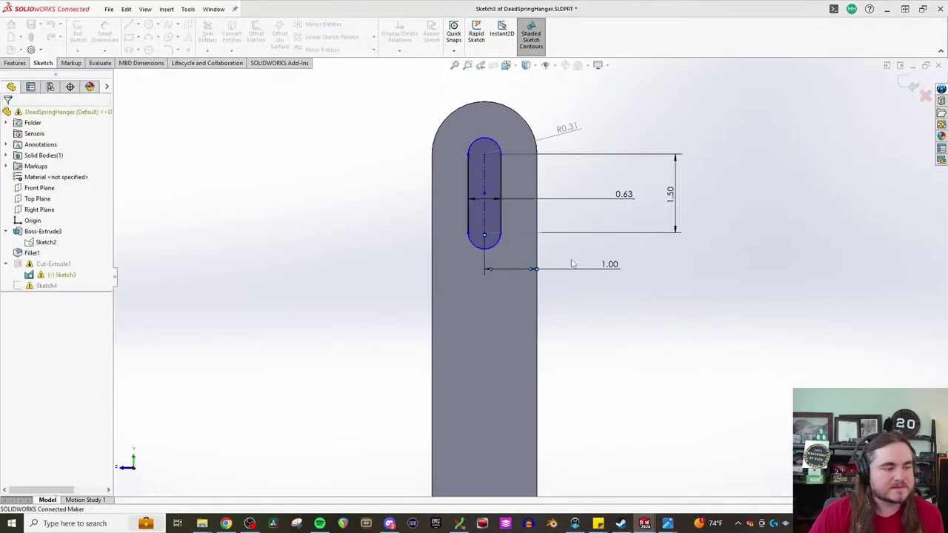
Step: Dimension the slot's upper arc centre 1.00 in below the hanger's rounded upper end and exit the sketch
left_click(484, 155)
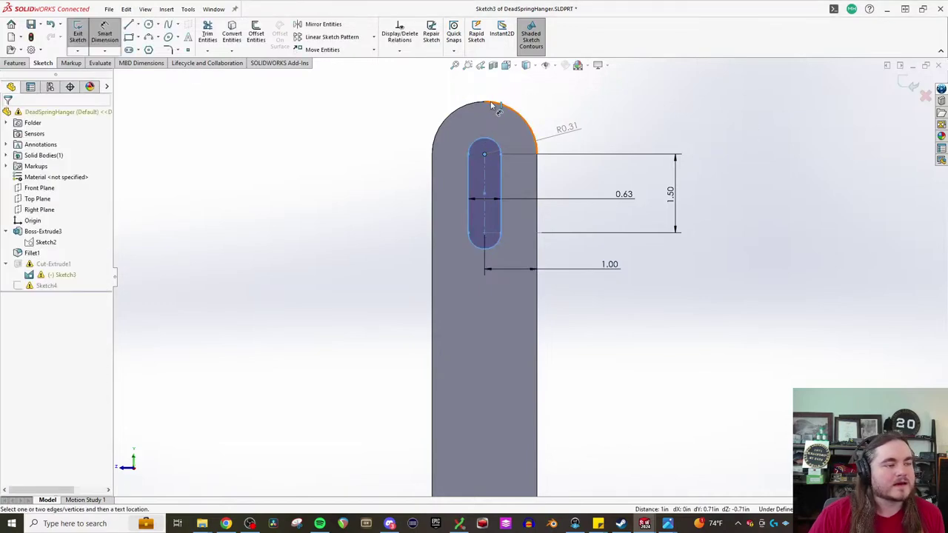
left_click(486, 101)
left_click(634, 122)
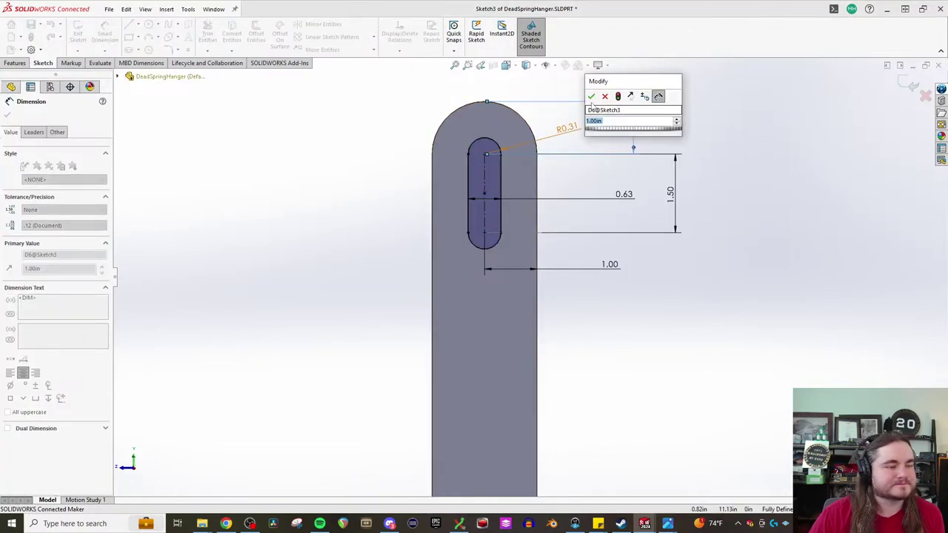
left_click(591, 96)
left_click(77, 33)
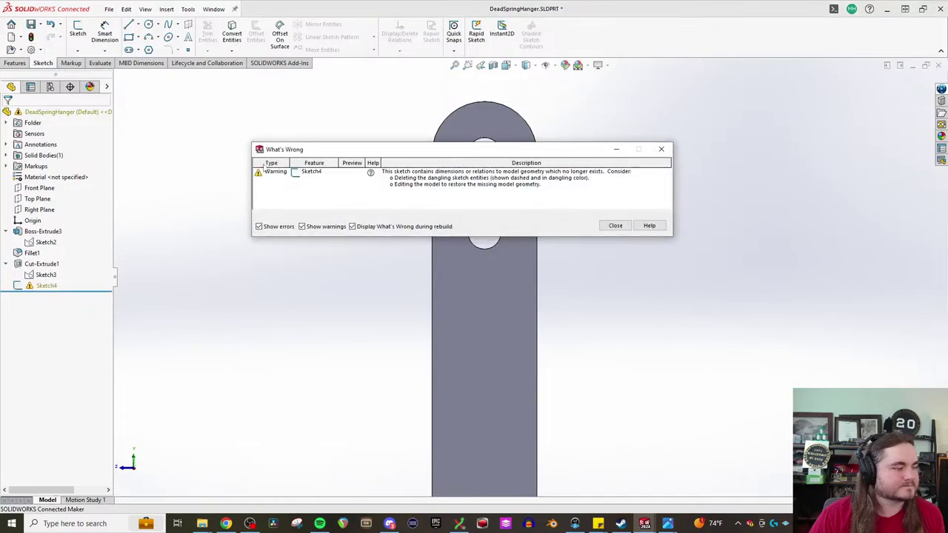
left_click(616, 225)
Step: Edit Sketch4 and delete the dangling dimensions that position the hole circle at the hanger's lower end
left_click(45, 285)
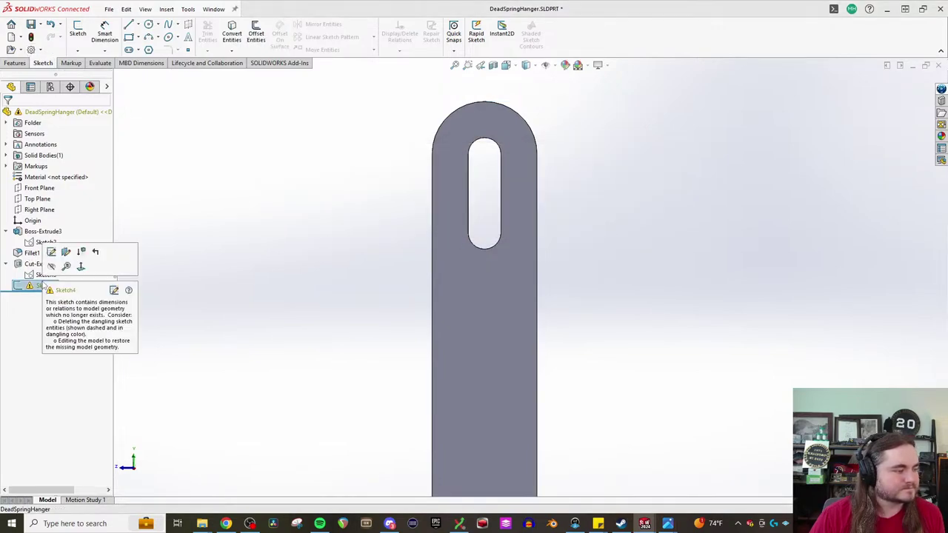
left_click(51, 252)
scroll(556, 479, "down", 6)
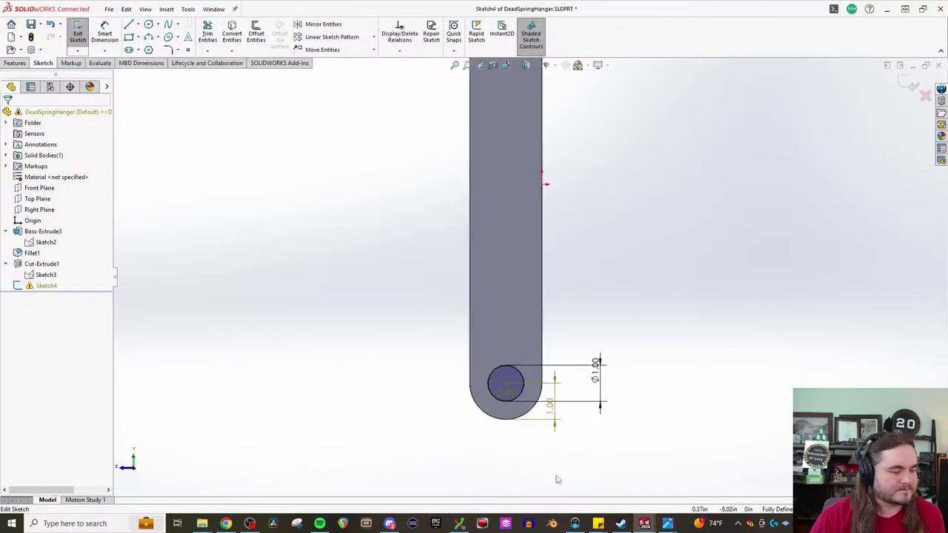
key("Escape")
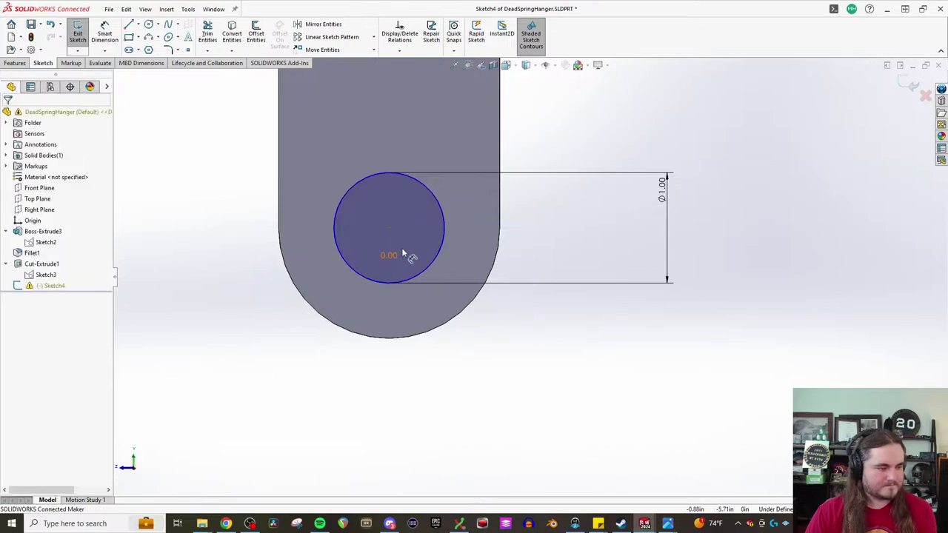
Step: Dimension the circle's centre 1.00 in above the lowest point of the hanger's rounded lower end
left_click(114, 32)
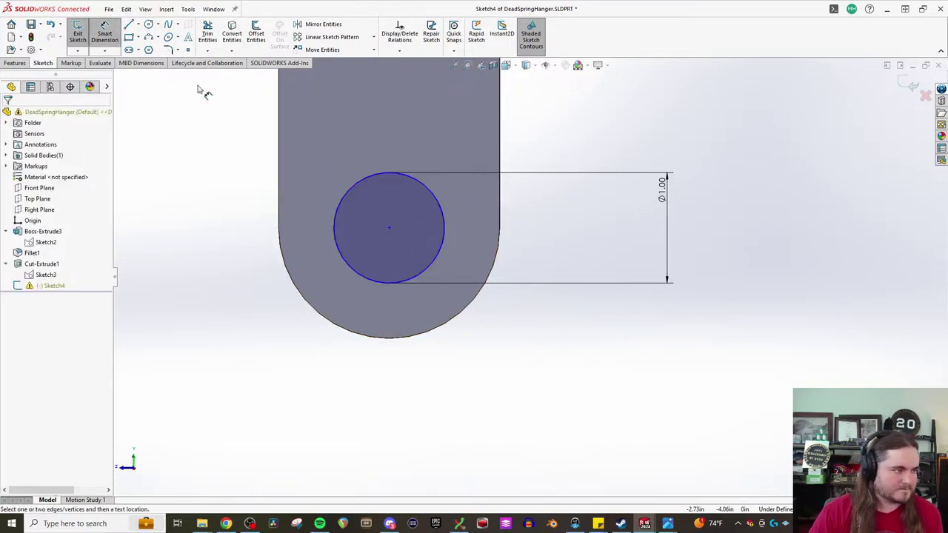
left_click(390, 230)
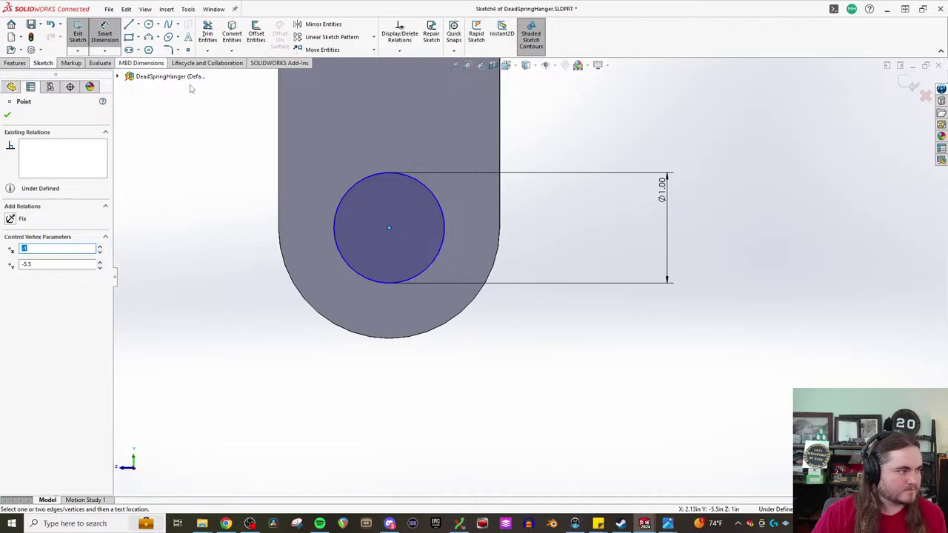
left_click(390, 340)
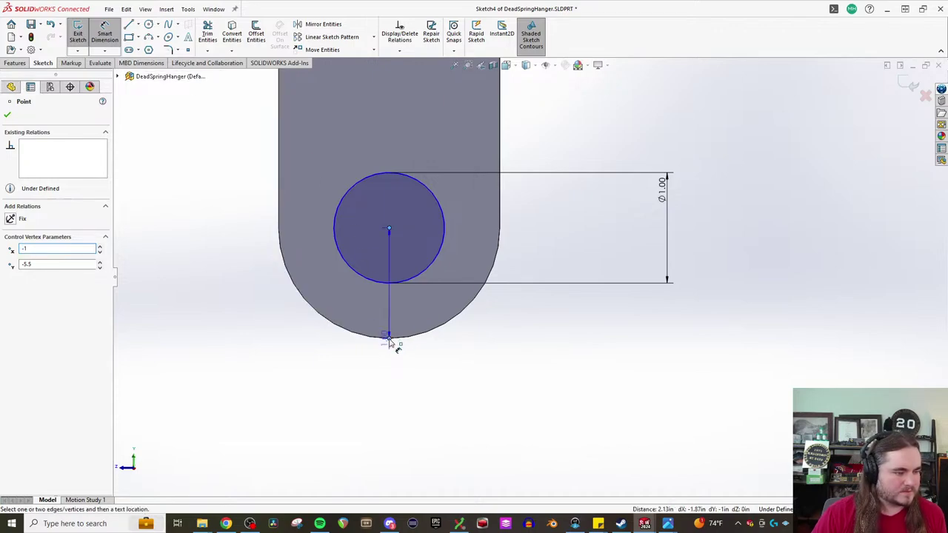
left_click(579, 299)
key("Return")
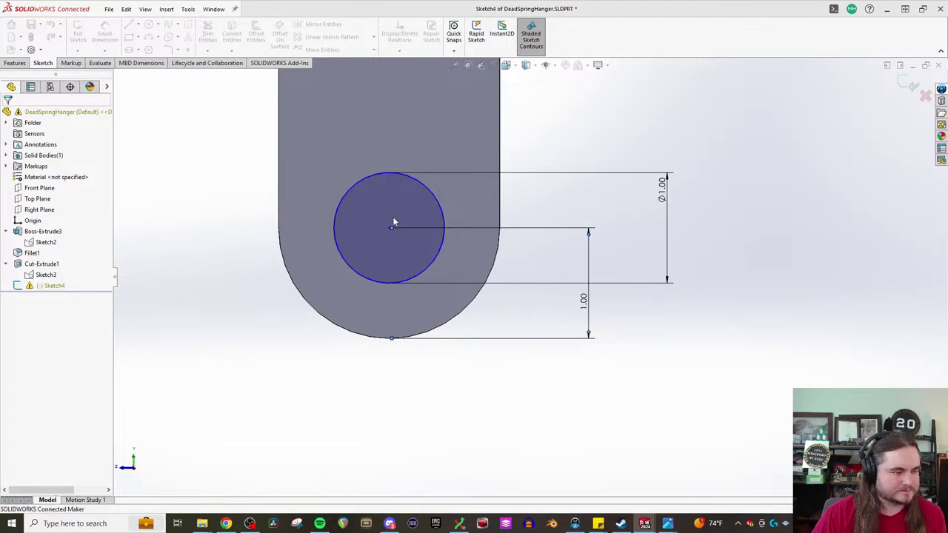
Step: Dimension the circle's centre 1.00 in from the right-hand long edge of the hanger, and rebuild out of the sketch
left_click(391, 229)
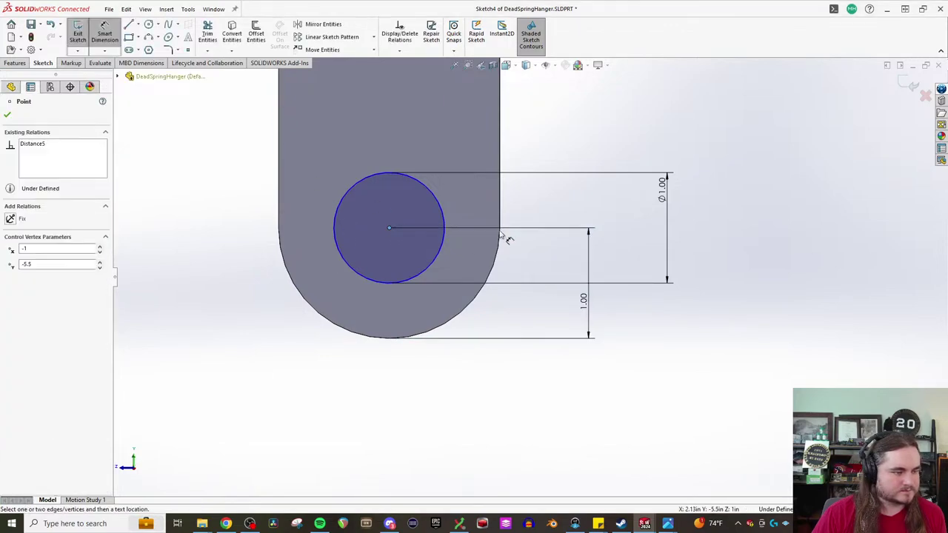
left_click(500, 230)
left_click(575, 209)
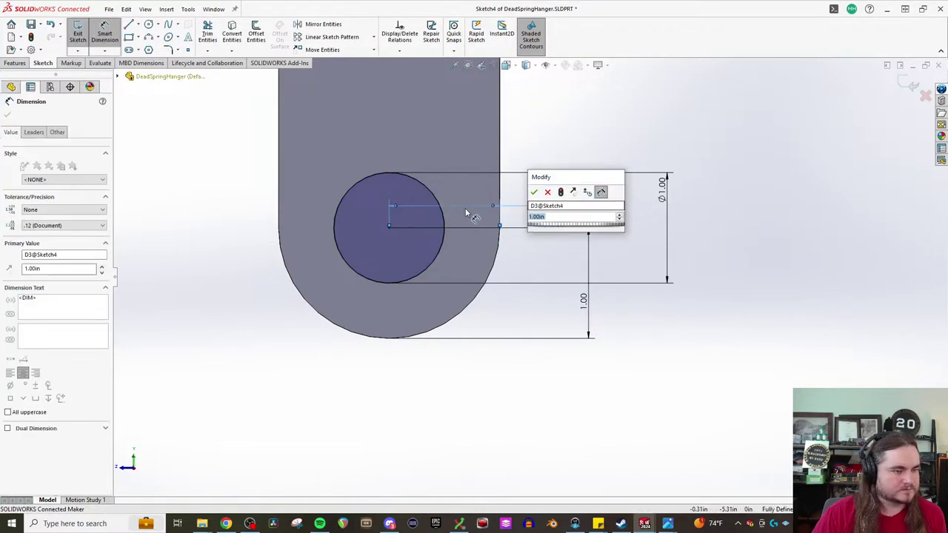
left_click(535, 194)
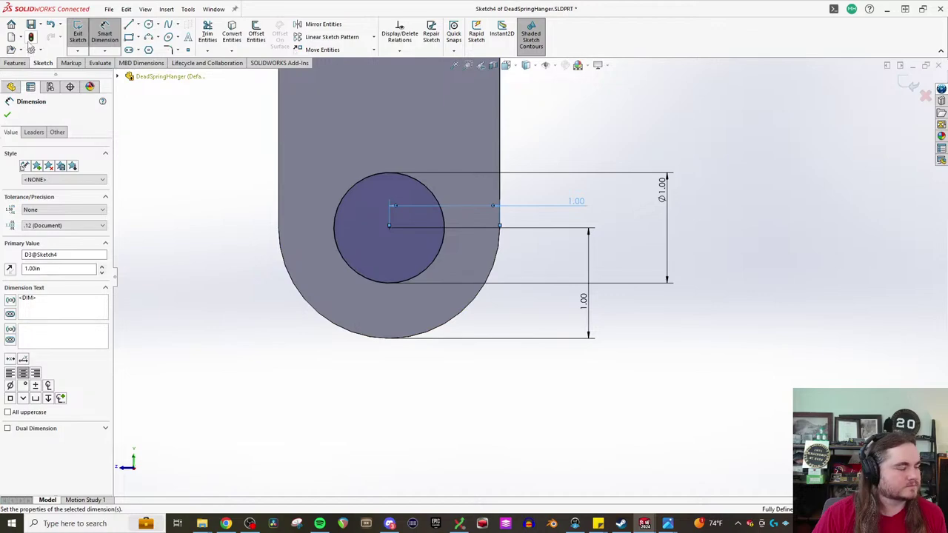
left_click(31, 37)
left_click(612, 226)
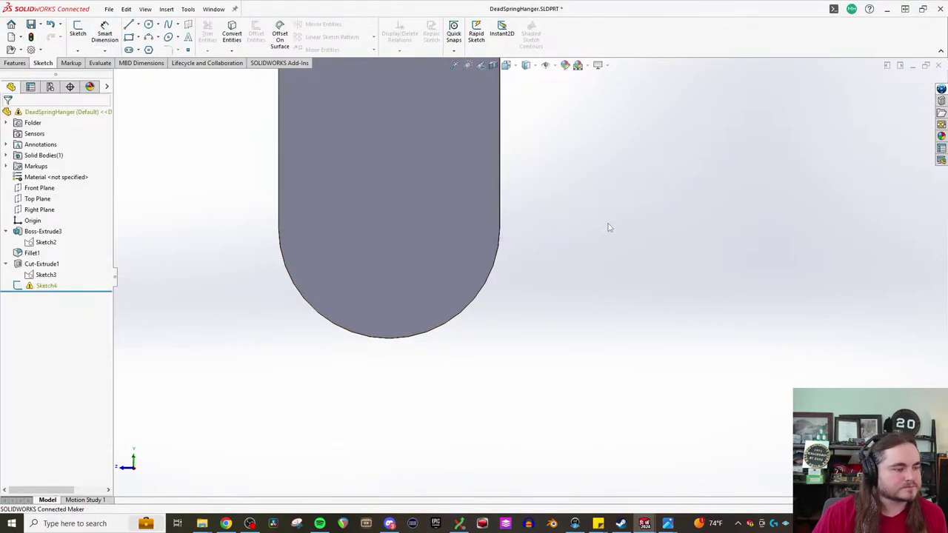
Step: Reassign the sketch plane of the hole sketch (Sketch4) to the hanger's broad flat face
left_click(31, 285)
left_click(52, 256)
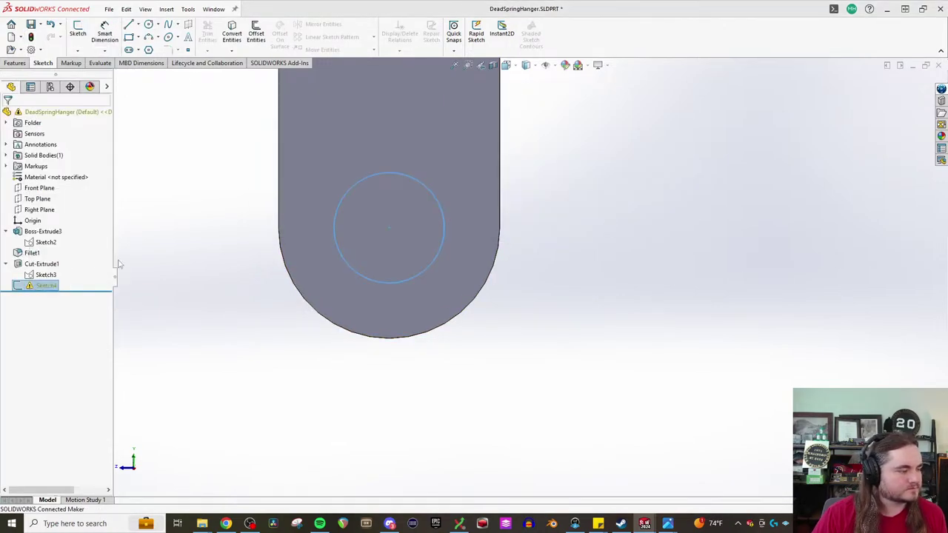
left_click(413, 303)
left_click(9, 115)
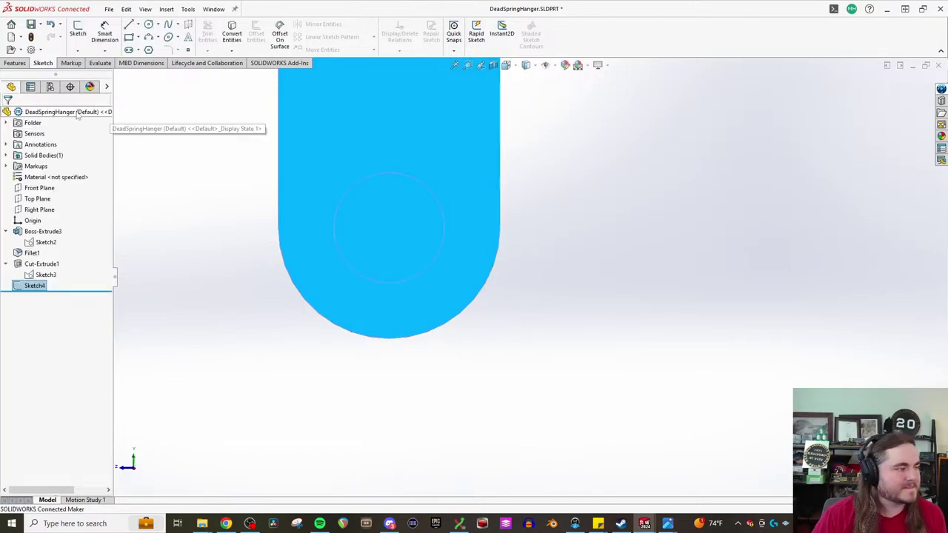
Step: Cut-extrude the lower circle with Through All - Both and save the hanger part
left_click(8, 63)
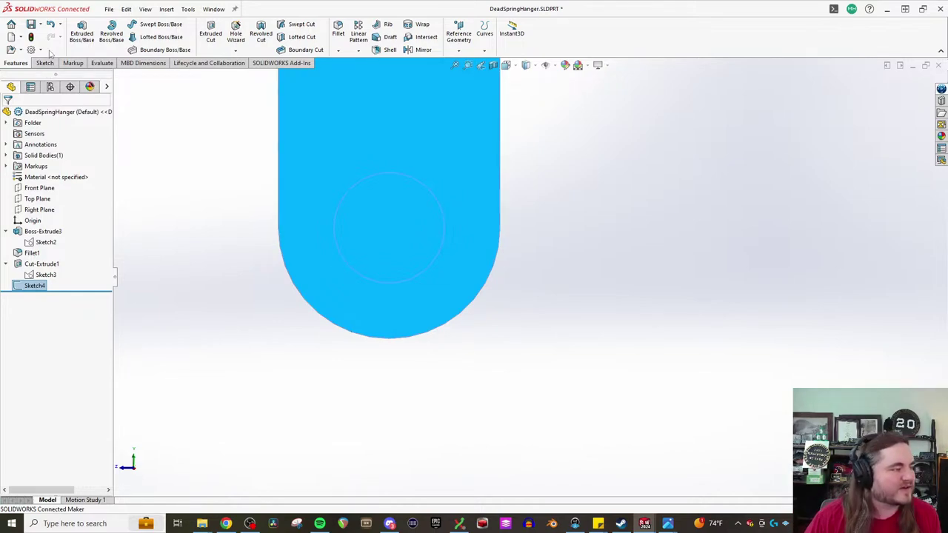
left_click(216, 41)
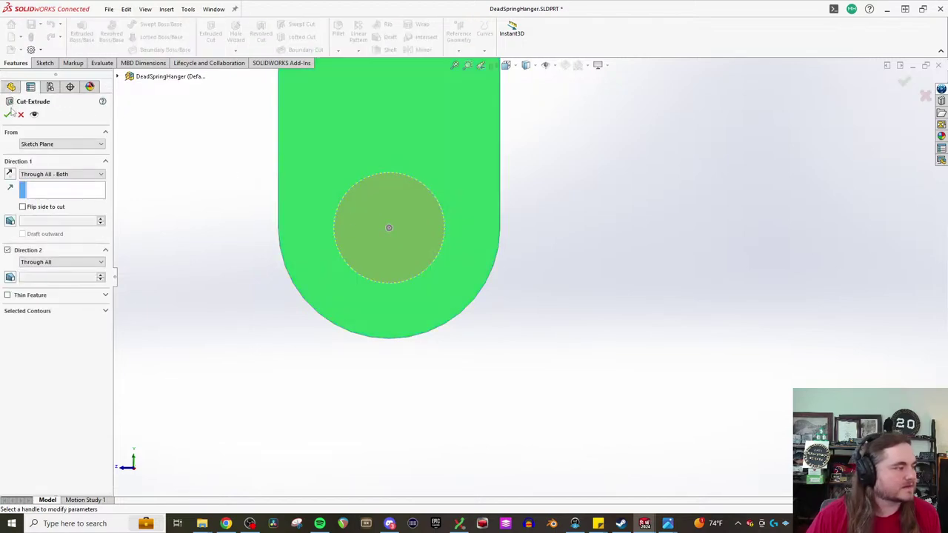
left_click(8, 114)
scroll(603, 211, "up", 8)
scroll(537, 245, "down", 4)
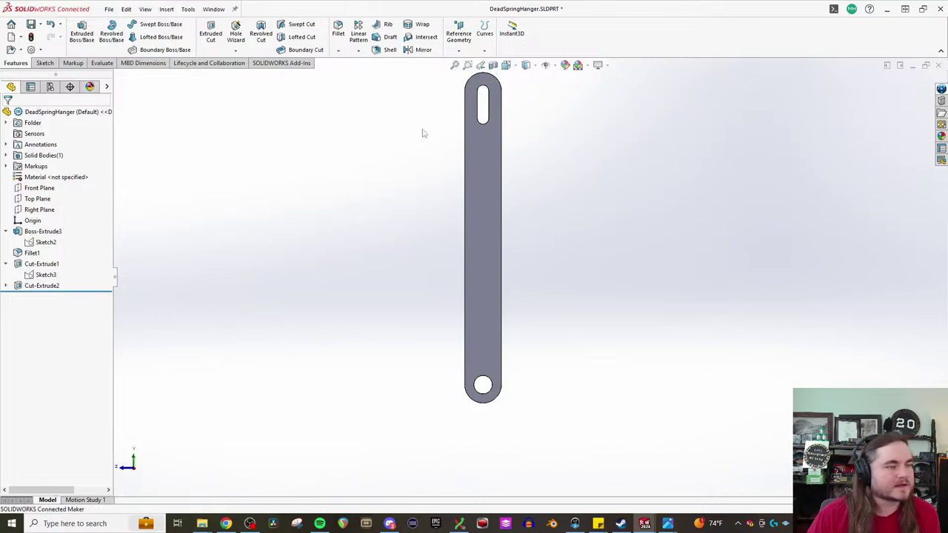
key("ctrl+s")
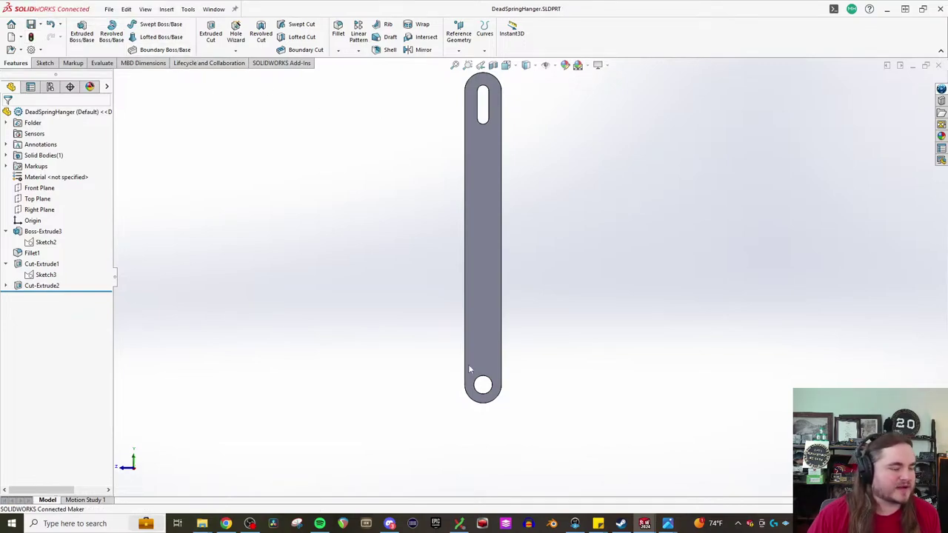
Step: Switch to the open locomotive assembly and rebuild it with the changed models
mouse_move(645, 522)
left_click(427, 478)
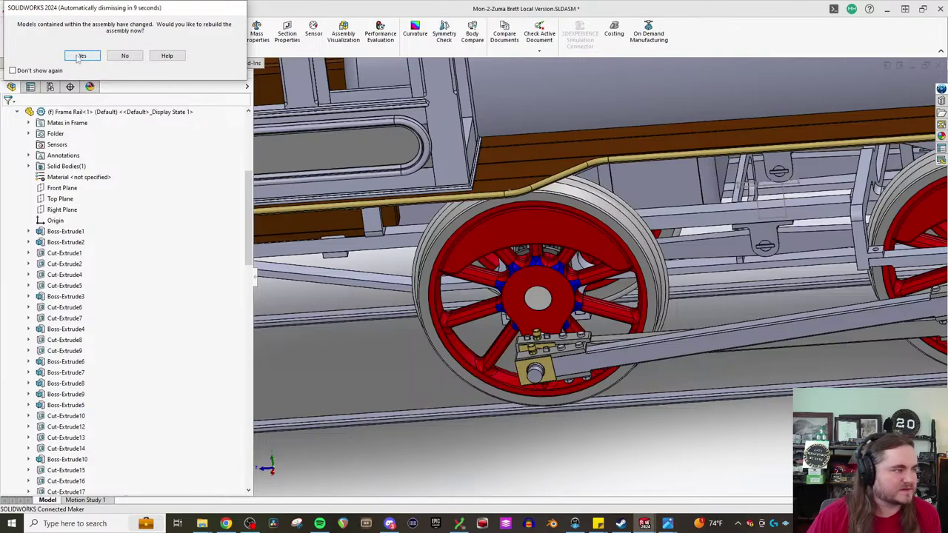
left_click(82, 56)
left_click(616, 257)
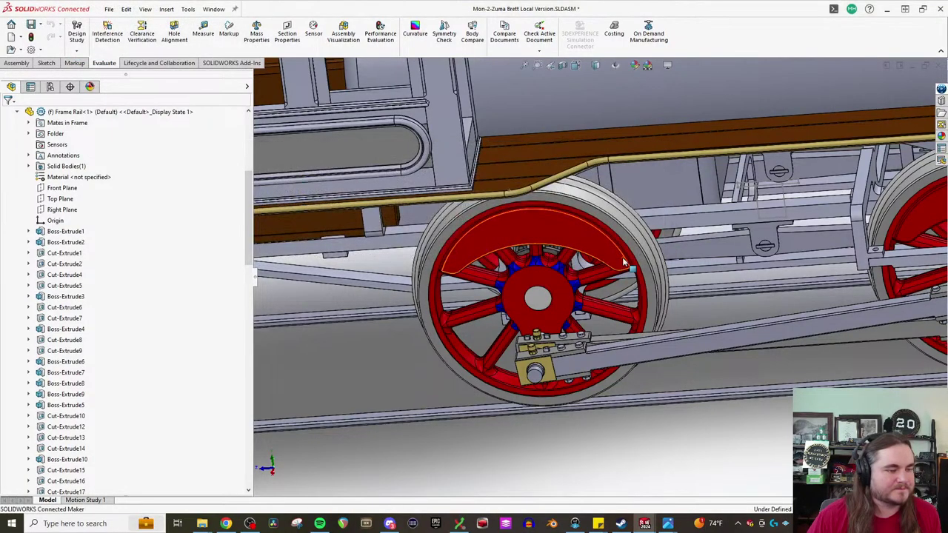
Step: Examine the driving wheel, frame and equalizing bar area of the locomotive assembly from several angles
middle_click(465, 280)
middle_click_drag(466, 280, 528, 202)
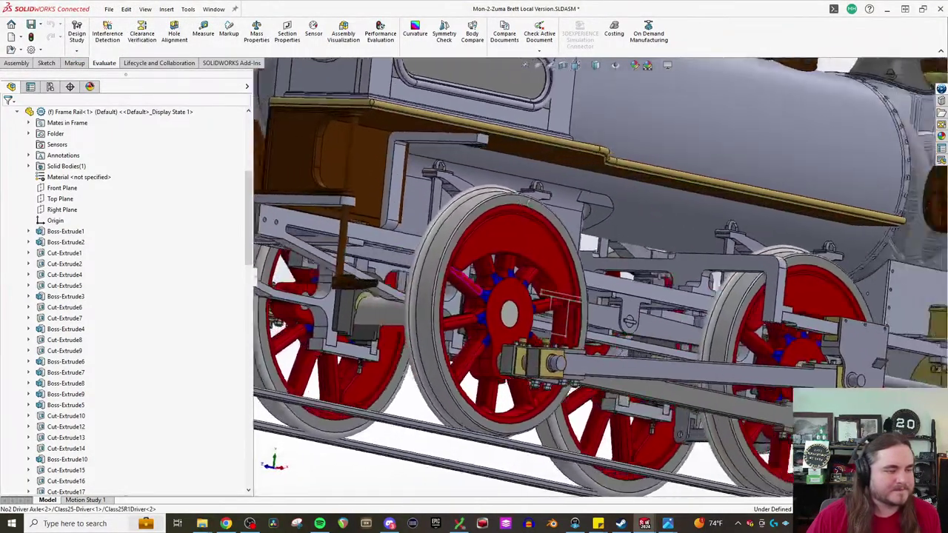
scroll(455, 253, "down", 3)
middle_click(455, 254)
middle_click_drag(454, 254, 539, 280)
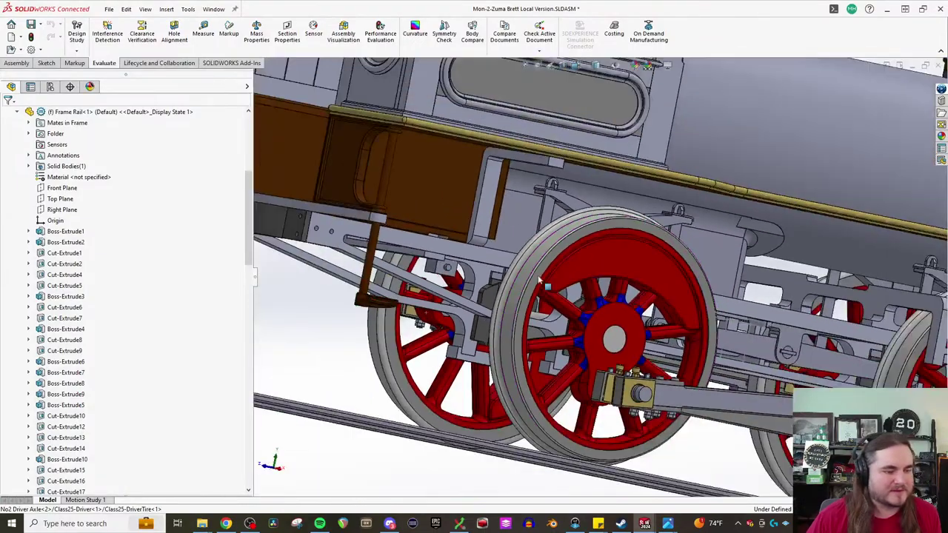
scroll(770, 298, "down", 4)
middle_click(705, 306)
middle_click_drag(705, 306, 586, 380)
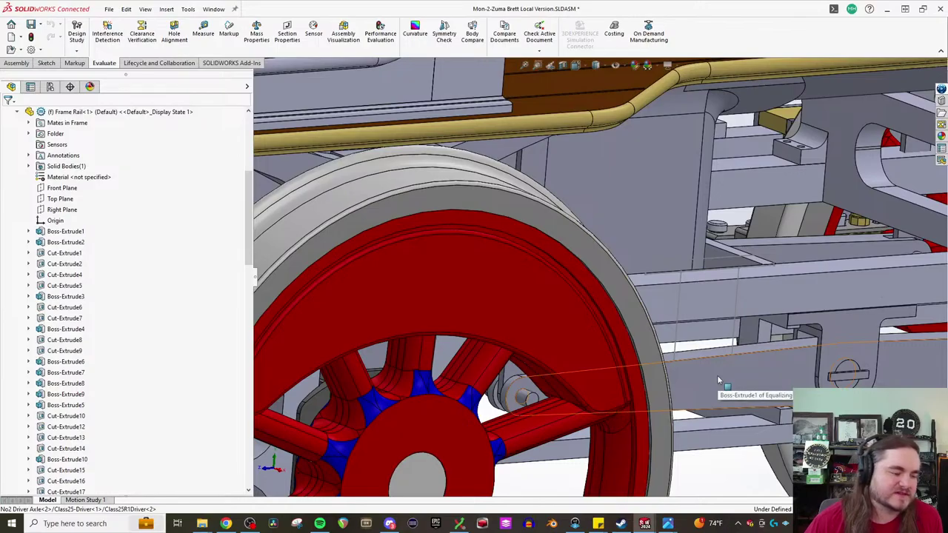
Step: Examine the equalizing lever and its pin behind the driving wheel, including from beneath the frame
scroll(523, 419, "down", 5)
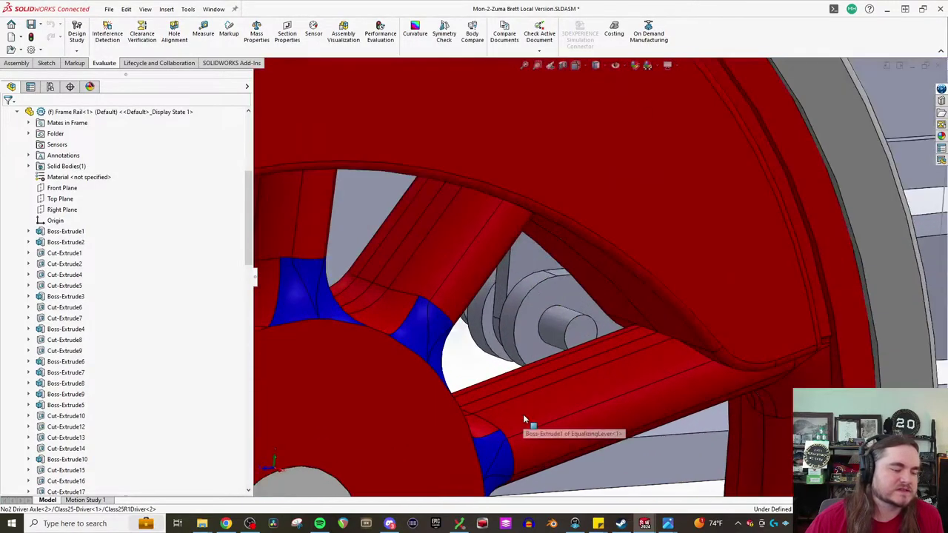
scroll(524, 420, "down", 2)
scroll(524, 364, "up", 5)
middle_click_drag(500, 372, 343, 233)
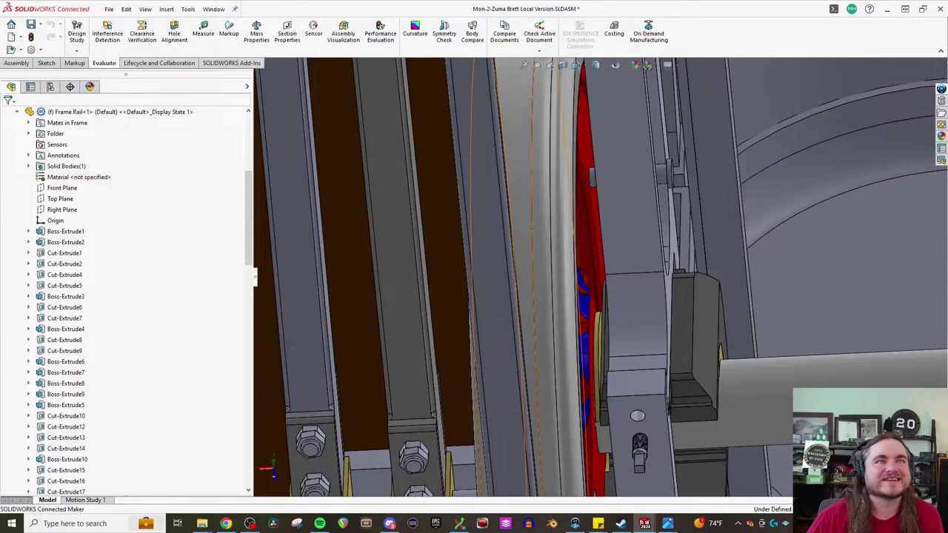
middle_click_drag(646, 248, 665, 201)
left_click(668, 197)
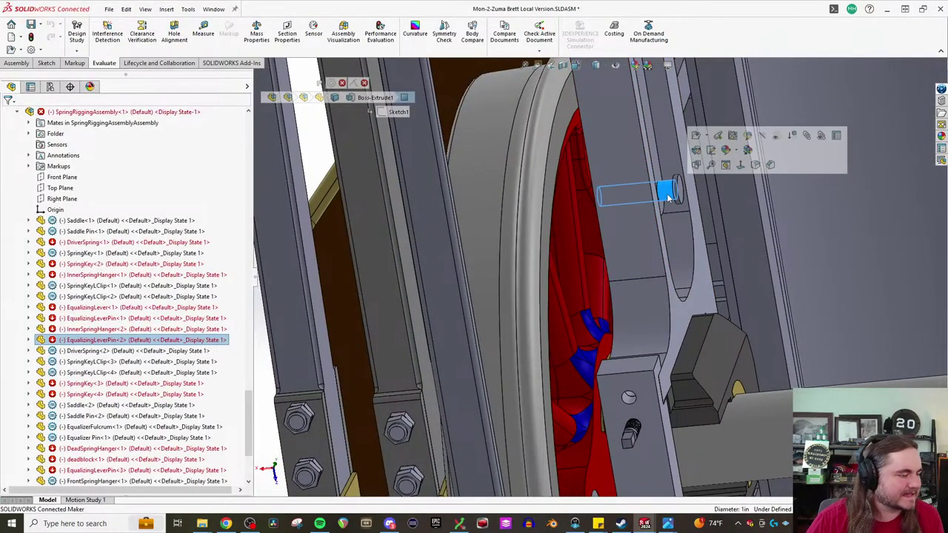
scroll(665, 191, "up", 6)
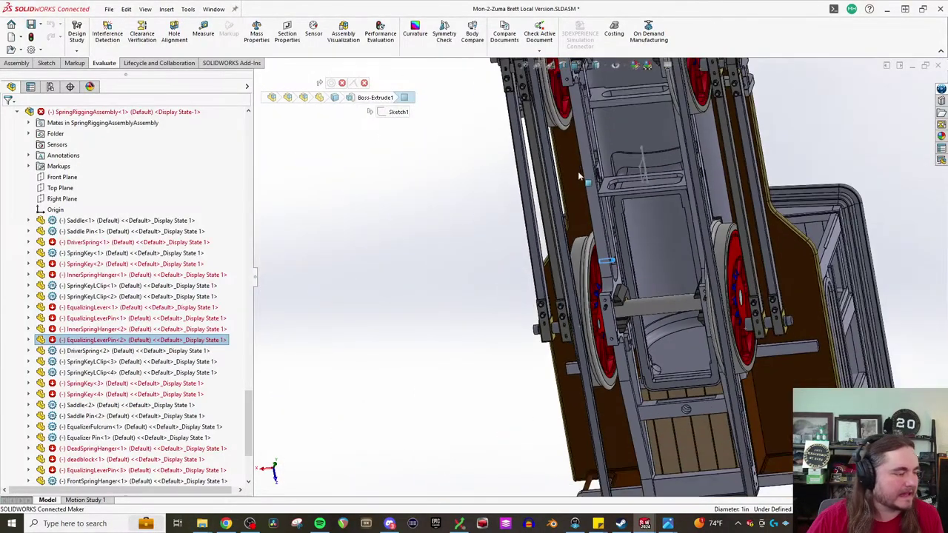
middle_click_drag(579, 176, 678, 215)
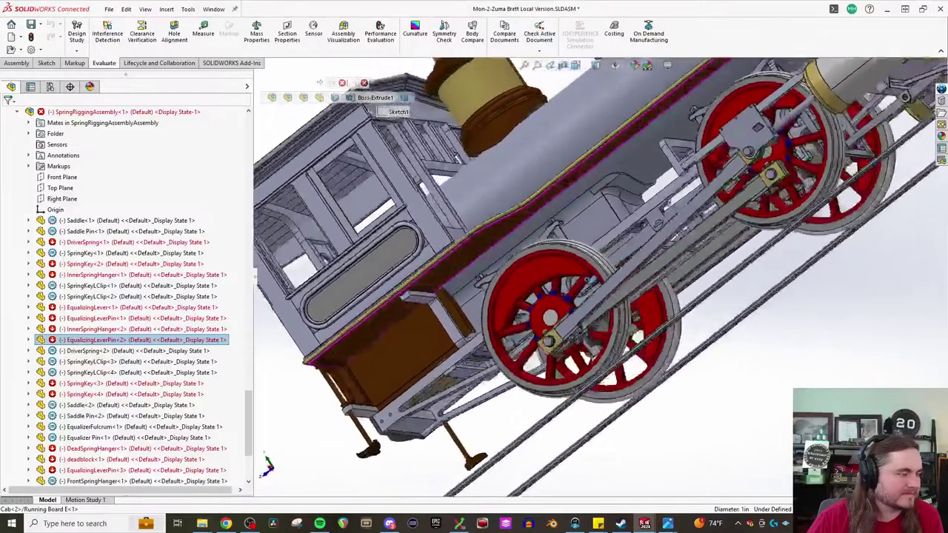
Step: Rebuild the locomotive assembly with the driving wheels and side rods in view
mouse_move(590, 280)
middle_mouse_down()
mouse_move(474, 297)
mouse_move(593, 263)
middle_mouse_up()
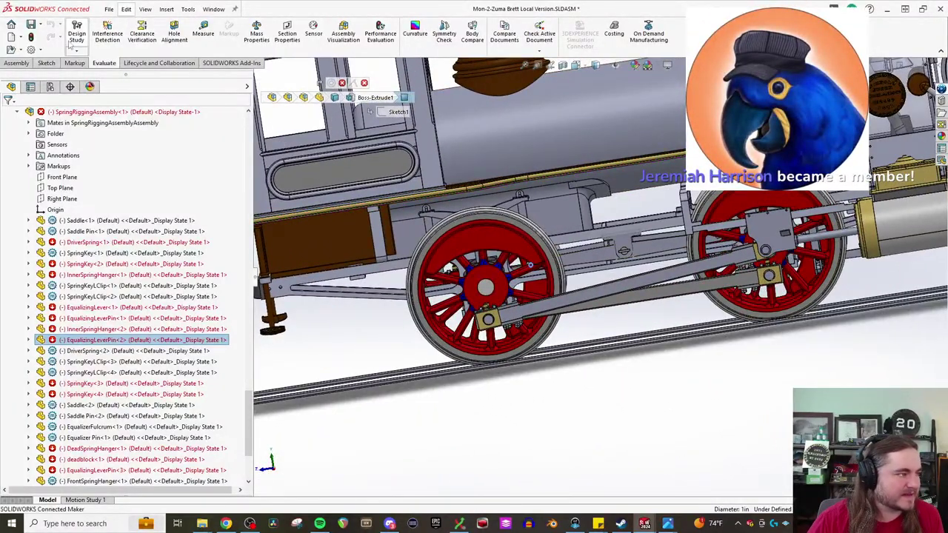
left_click(31, 38)
left_click(616, 257)
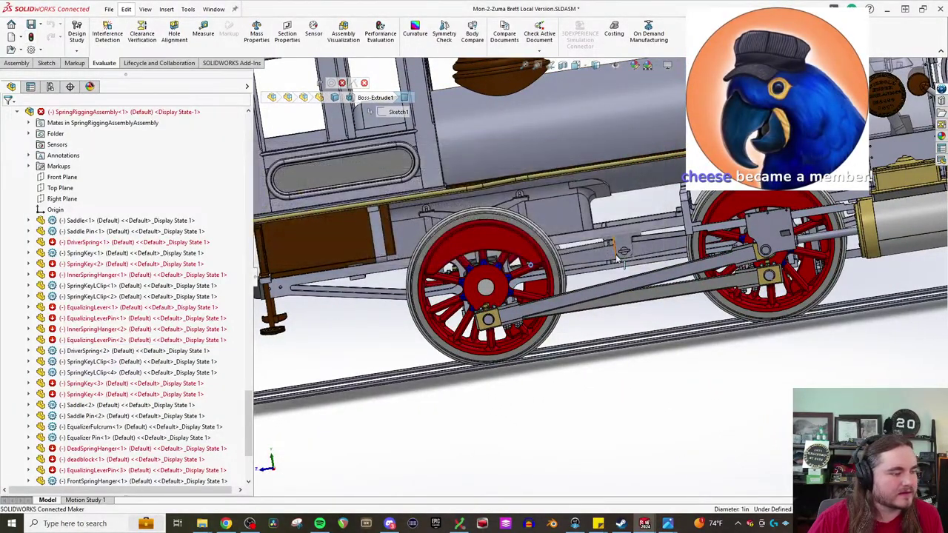
scroll(16, 180, "up", 6)
scroll(541, 276, "up", 6)
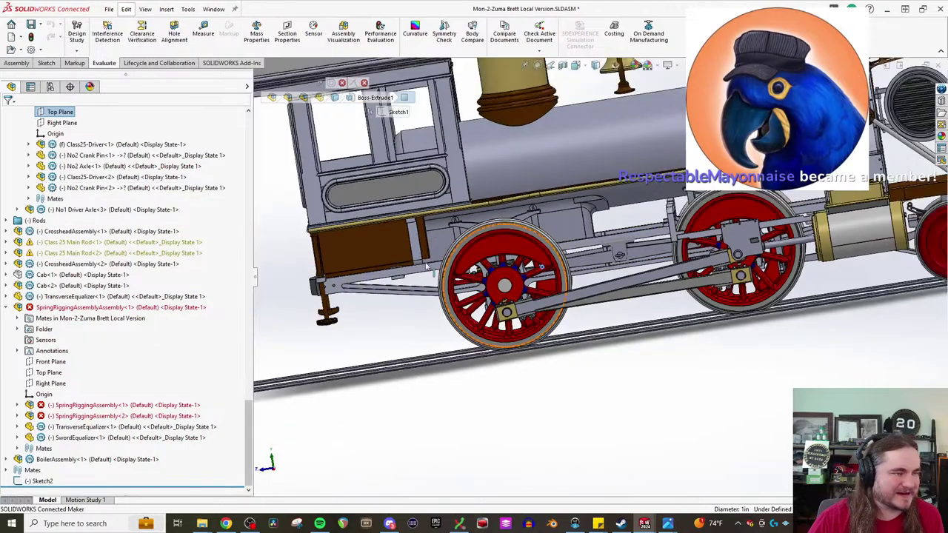
Step: Examine the frame, equalizer fulcrum and equalizing lever between the two driving wheels from several angles
middle_click_drag(428, 265, 500, 231)
scroll(593, 247, "down", 5)
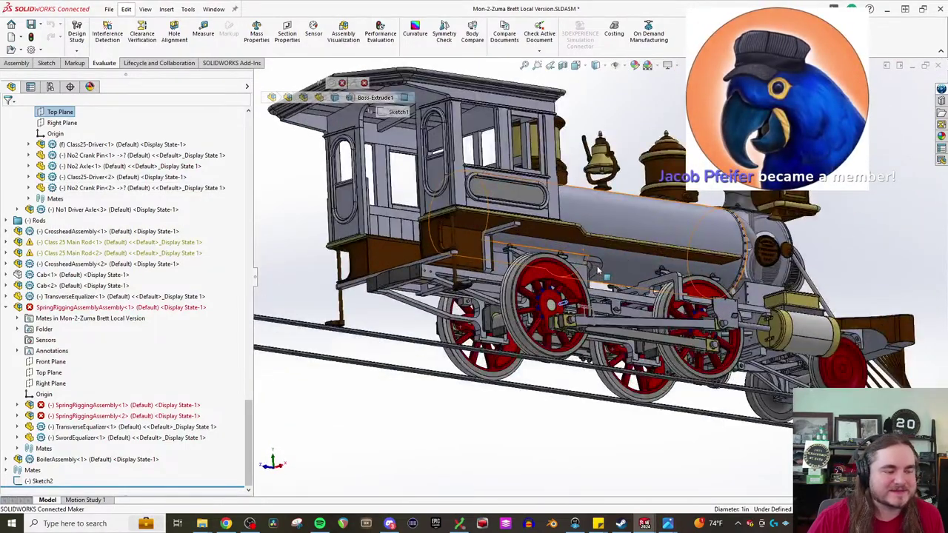
middle_click_drag(595, 247, 675, 250)
scroll(589, 282, "down", 5)
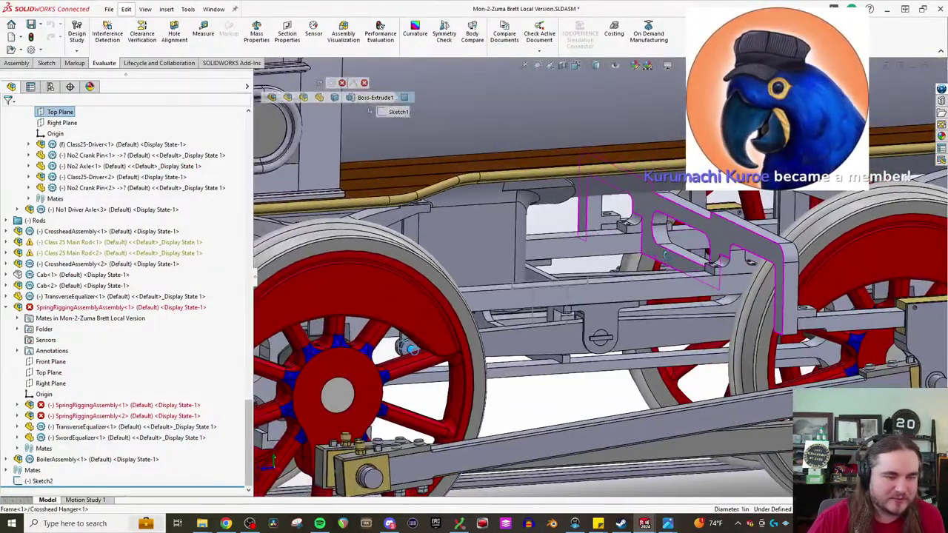
scroll(574, 270, "up", 4)
middle_click_drag(563, 282, 477, 268)
scroll(600, 285, "down", 5)
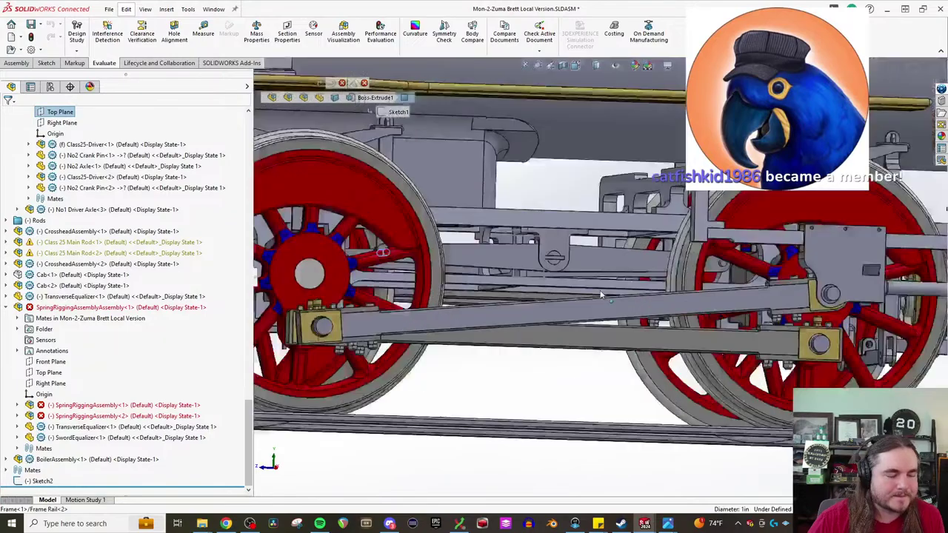
middle_click_drag(550, 251, 593, 259)
scroll(600, 285, "up", 3)
middle_click_drag(386, 268, 470, 272)
scroll(409, 269, "up", 2)
scroll(409, 270, "down", 5)
scroll(499, 214, "up", 3)
Step: Examine how the dead block and its pin sit against the frame rail behind the rear driving wheel
scroll(468, 272, "up", 8)
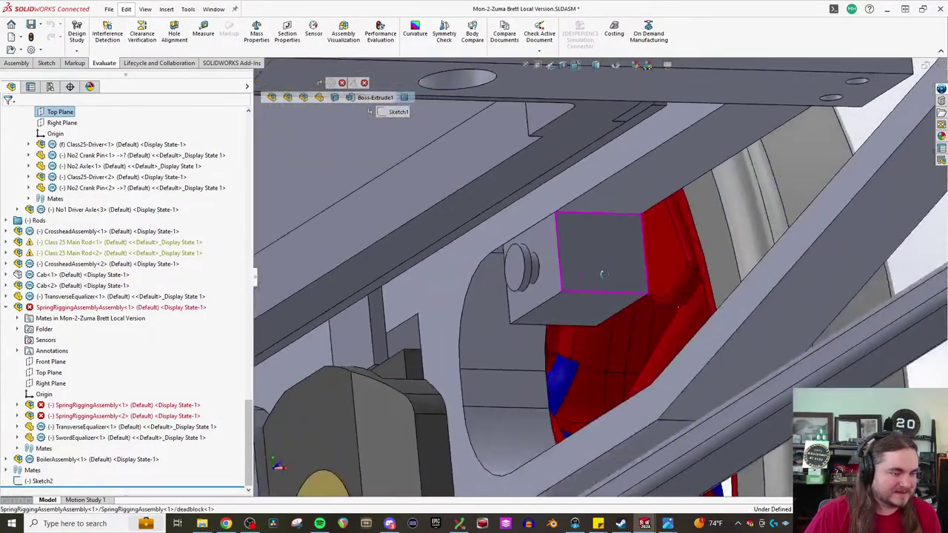
middle_click_drag(602, 274, 643, 252)
scroll(477, 225, "down", 4)
mouse_move(523, 224)
middle_mouse_down()
mouse_move(504, 224)
mouse_move(526, 229)
mouse_move(526, 221)
middle_mouse_up()
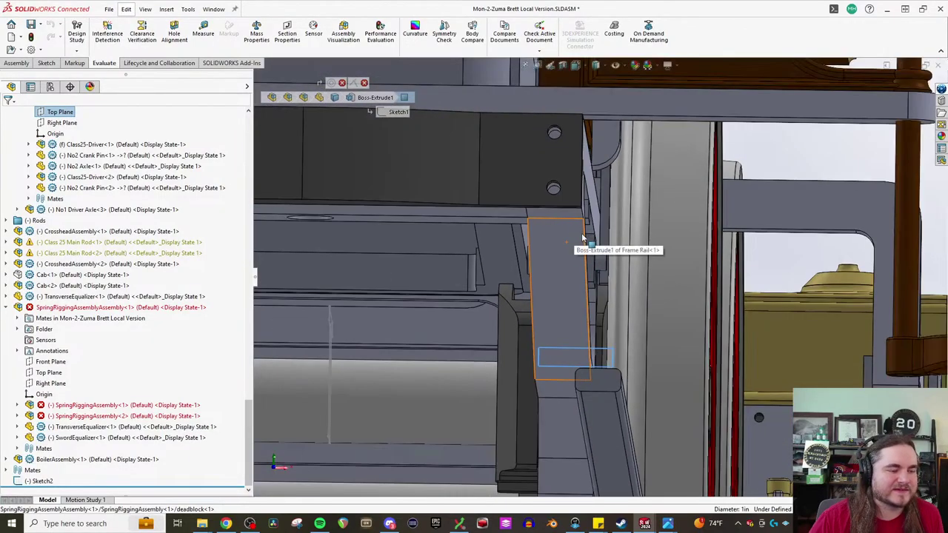
middle_click_drag(582, 238, 596, 244)
scroll(482, 272, "down", 4)
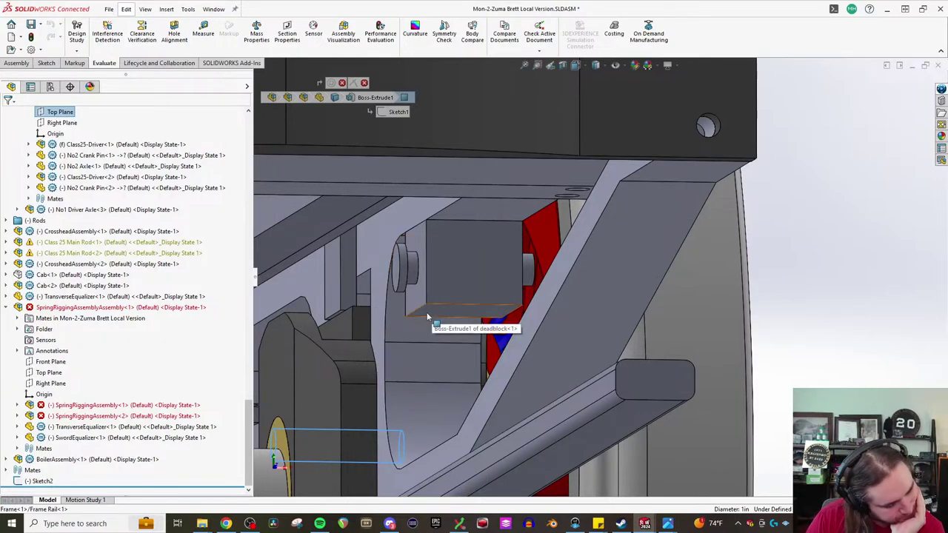
scroll(426, 311, "down", 1)
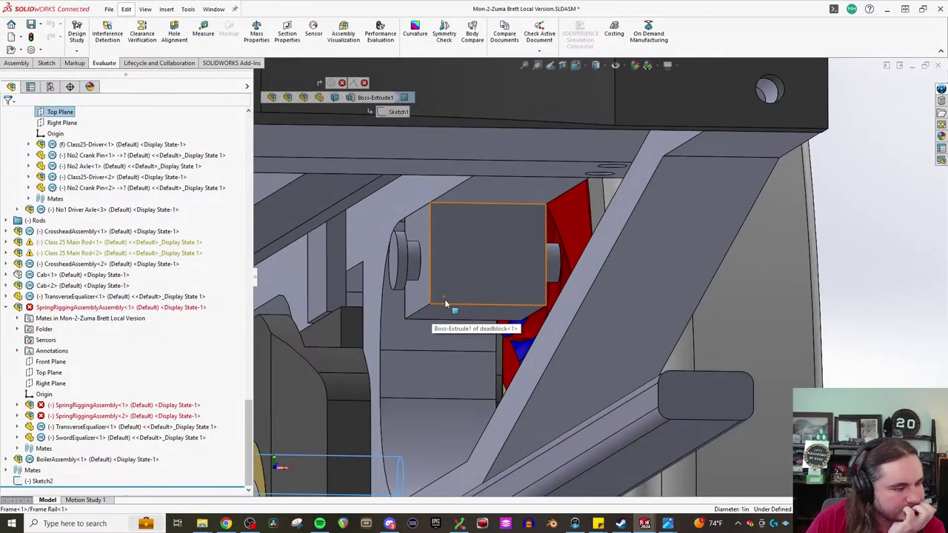
scroll(445, 302, "up", 2)
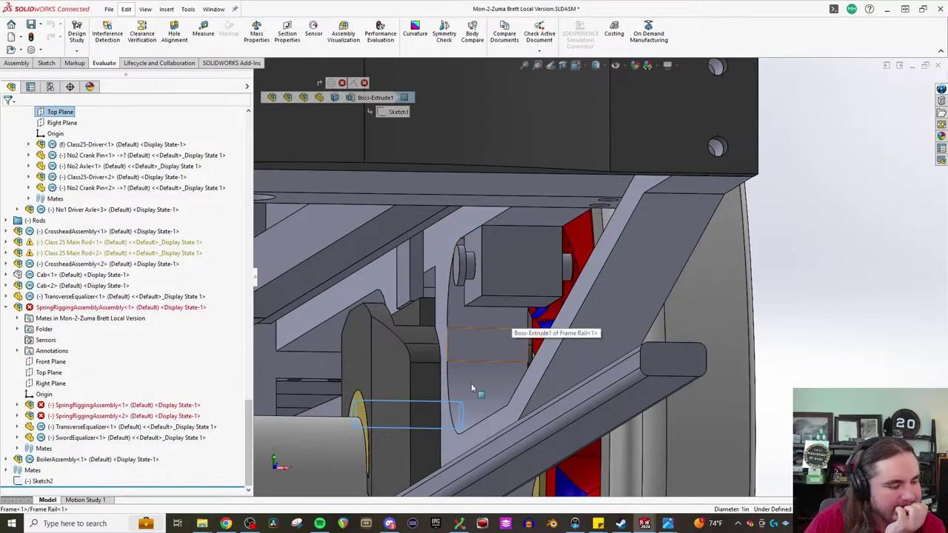
Step: Switch to the Cross Sections drawing image and inspect the frame and spring hanger sections
mouse_move(680, 524)
left_click(720, 464)
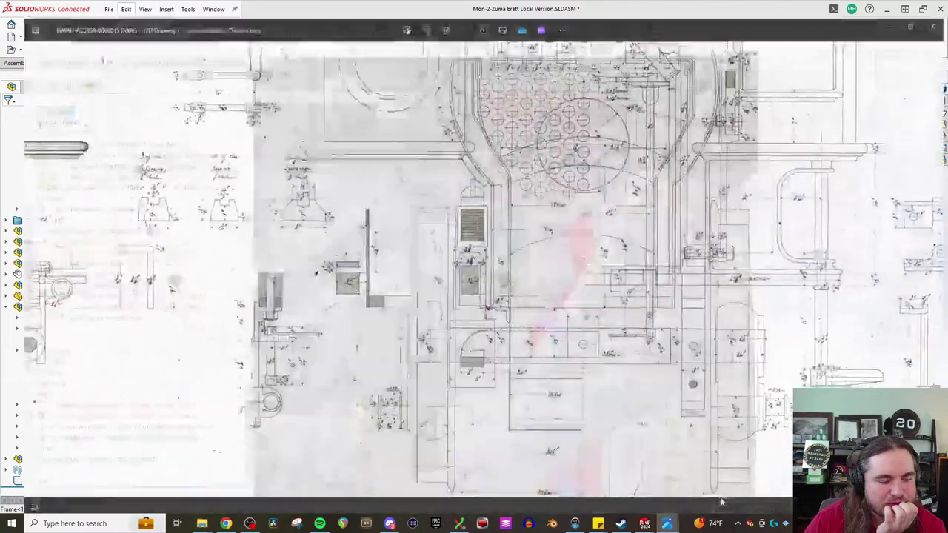
mouse_move(464, 338)
left_mouse_down()
mouse_move(485, 331)
mouse_move(131, 253)
mouse_move(304, 233)
left_mouse_up()
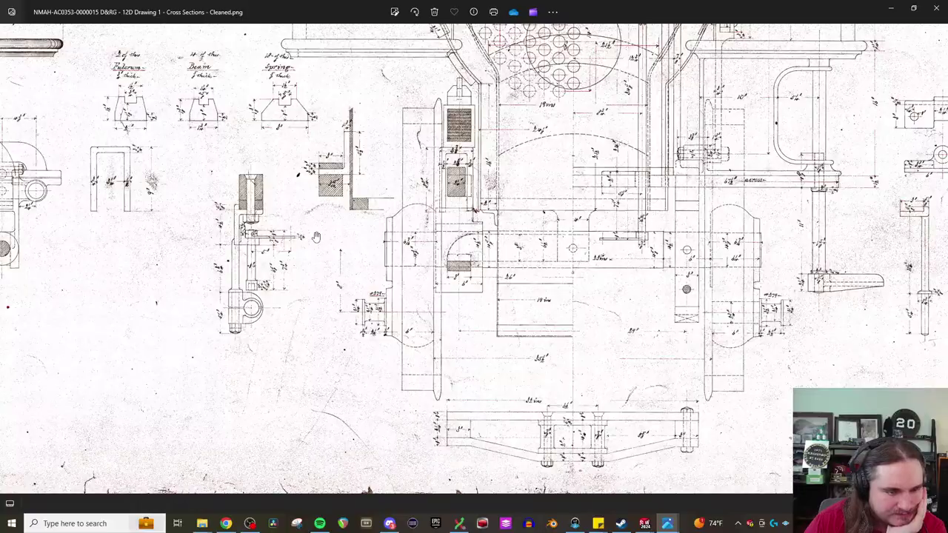
Step: Switch to the Side Elevation drawing image and study the dead block and spring hanger area near the rear driver
mouse_move(671, 523)
left_click(698, 465)
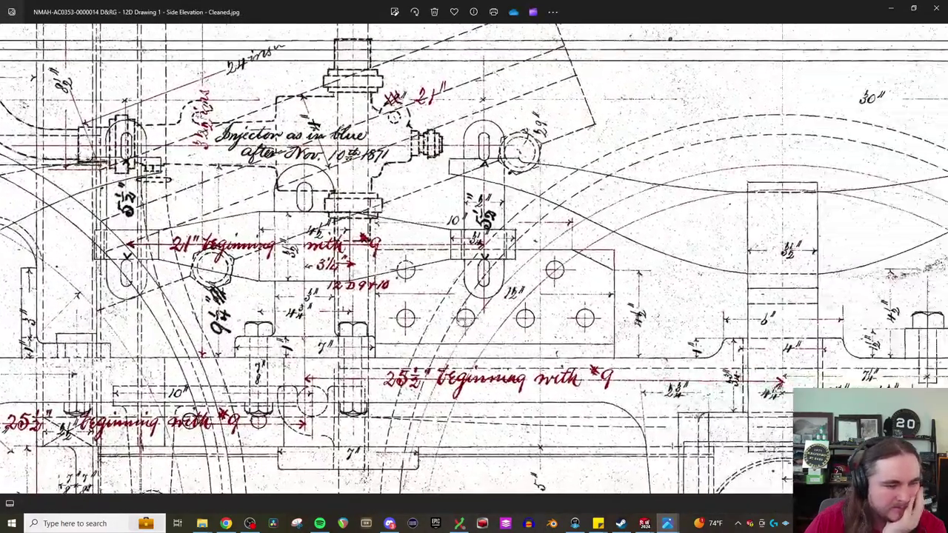
left_click_drag(481, 323, 331, 316)
left_click_drag(720, 274, 482, 245)
left_click_drag(754, 402, 698, 356)
scroll(697, 356, "up", 3)
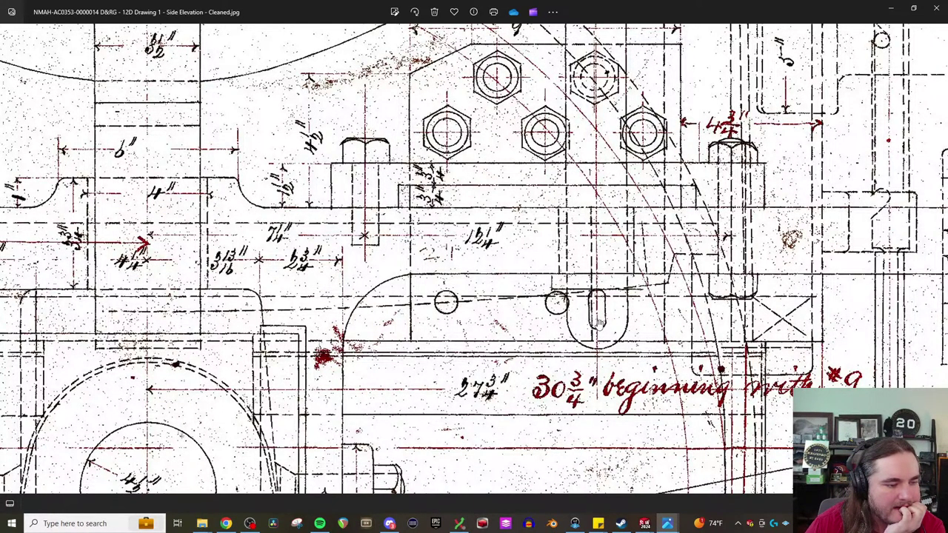
left_click_drag(606, 206, 599, 289)
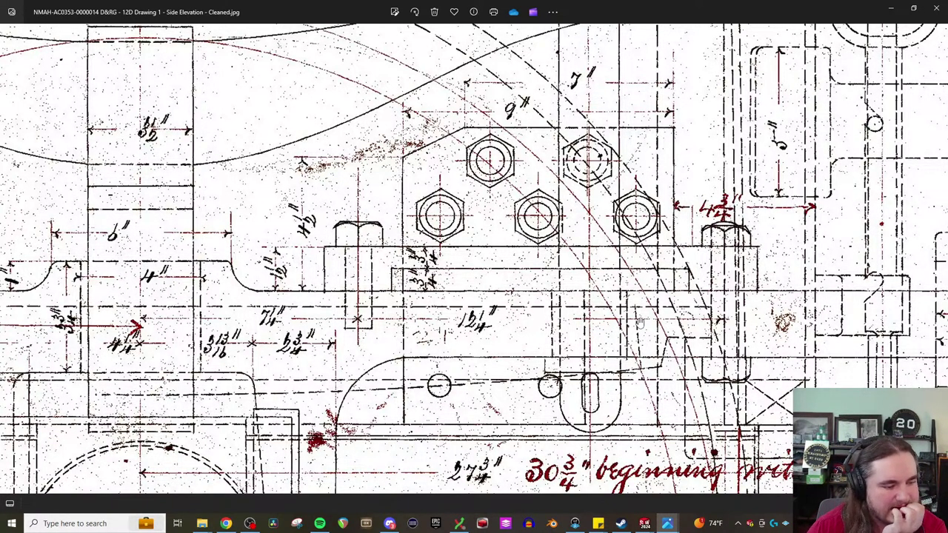
scroll(592, 333, "down", 4)
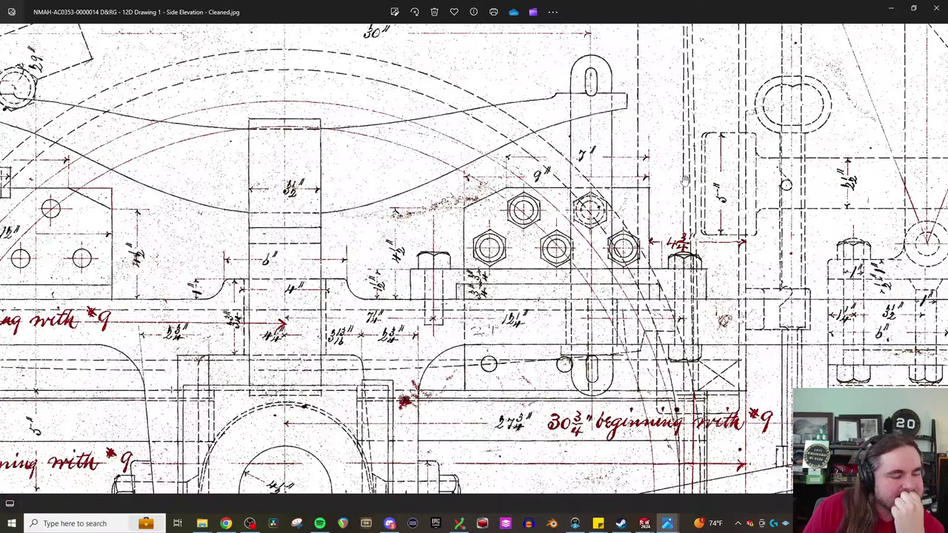
mouse_move(583, 218)
left_mouse_down()
mouse_move(582, 162)
mouse_move(582, 217)
left_mouse_up()
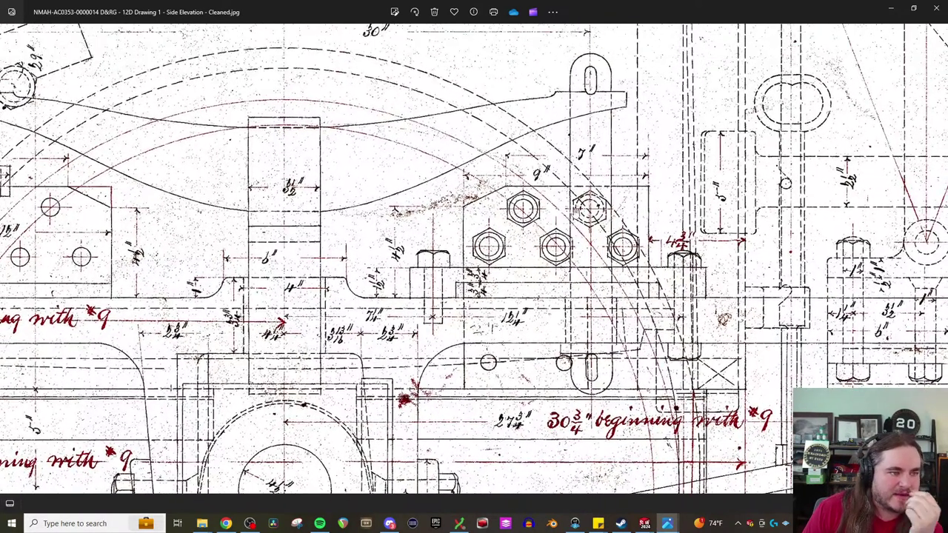
Step: Return to the locomotive assembly and inspect the rear driving wheel and frame from outside
left_click(886, 8)
left_click(891, 9)
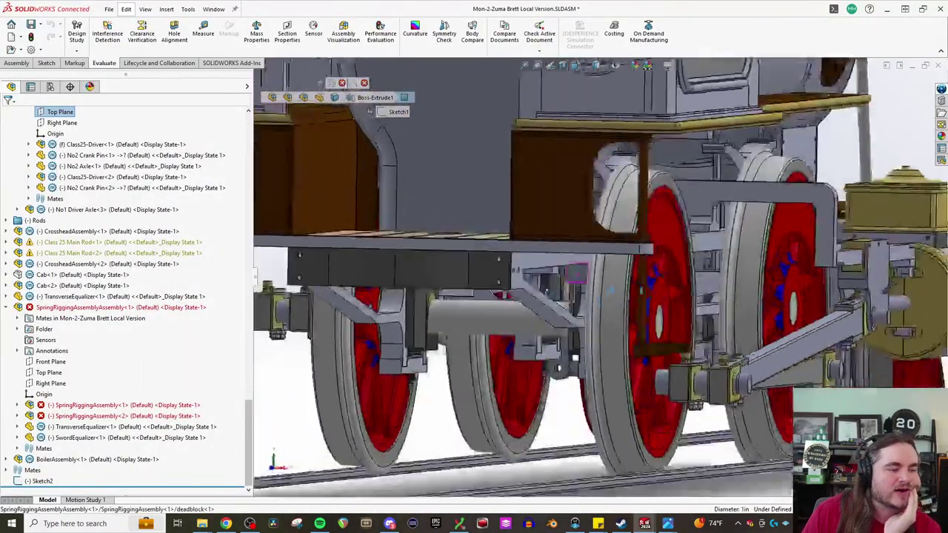
middle_click_drag(610, 291, 609, 199)
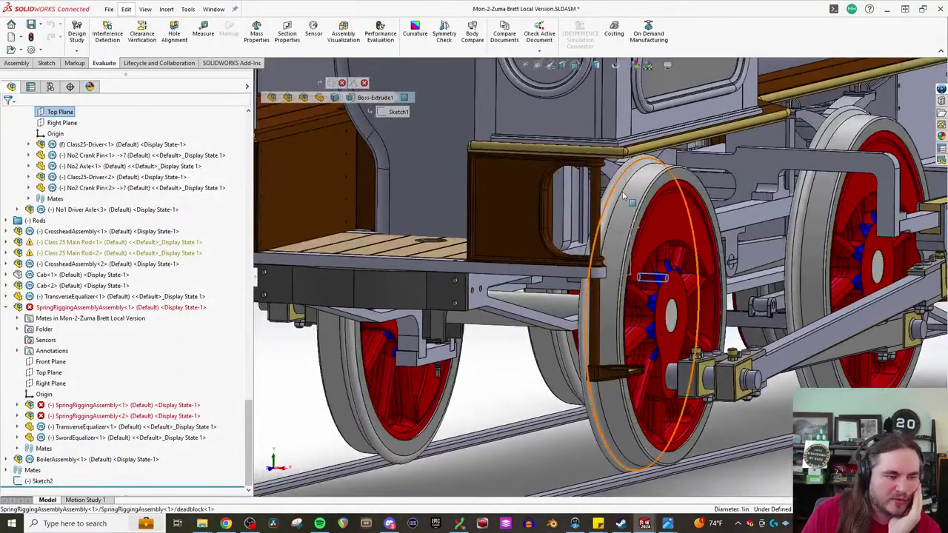
scroll(615, 177, "down", 4)
middle_click_drag(536, 338, 708, 267)
left_click(780, 258)
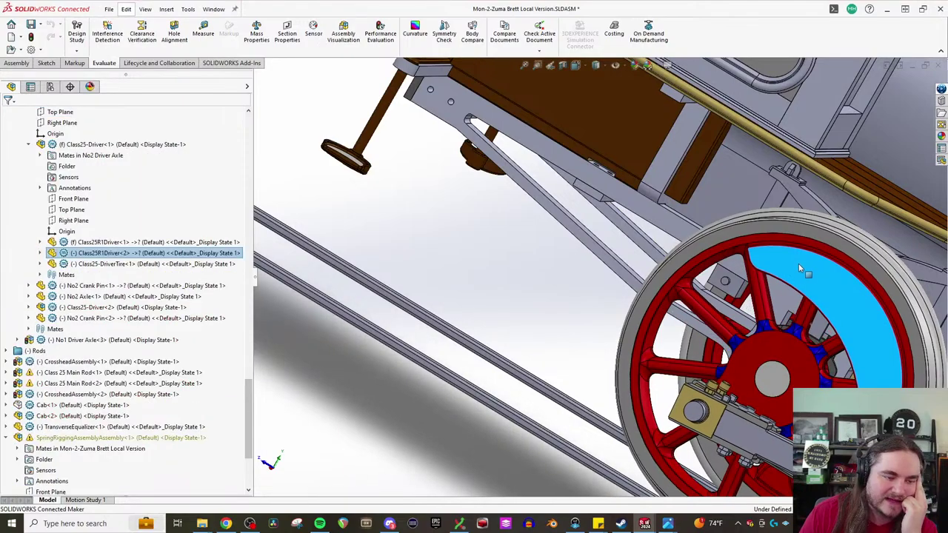
Step: Examine the dead block's position through the rear driver's spokes and from the inner side of the frame rail
middle_click_drag(799, 263, 751, 315)
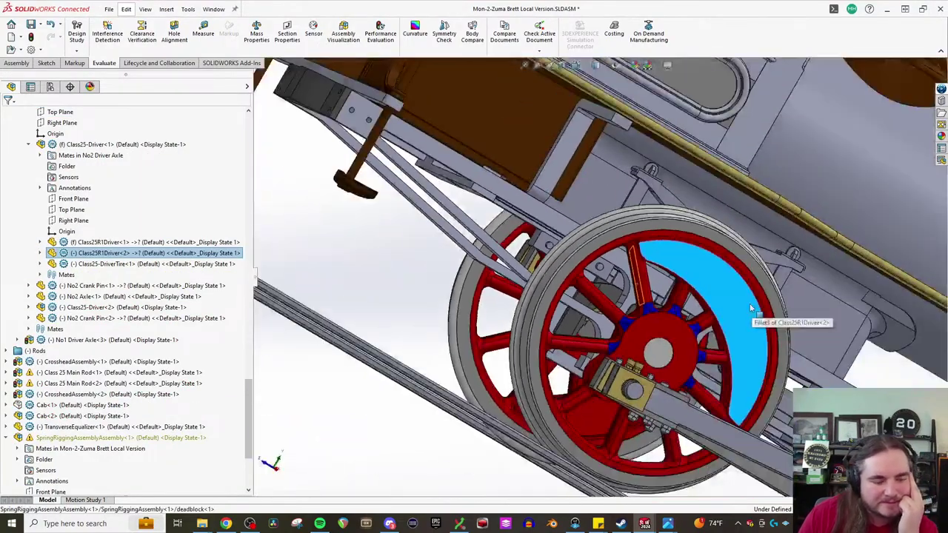
scroll(641, 306, "down", 3)
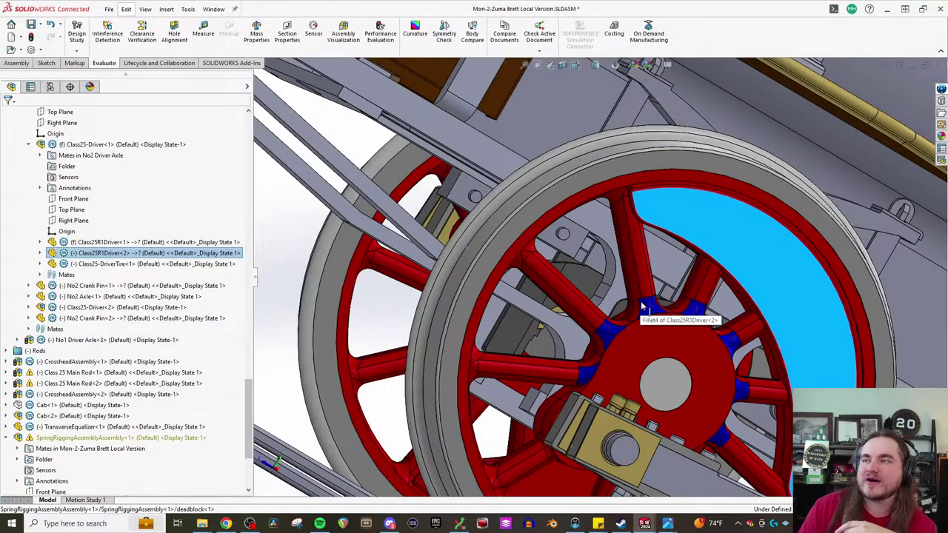
scroll(641, 306, "down", 4)
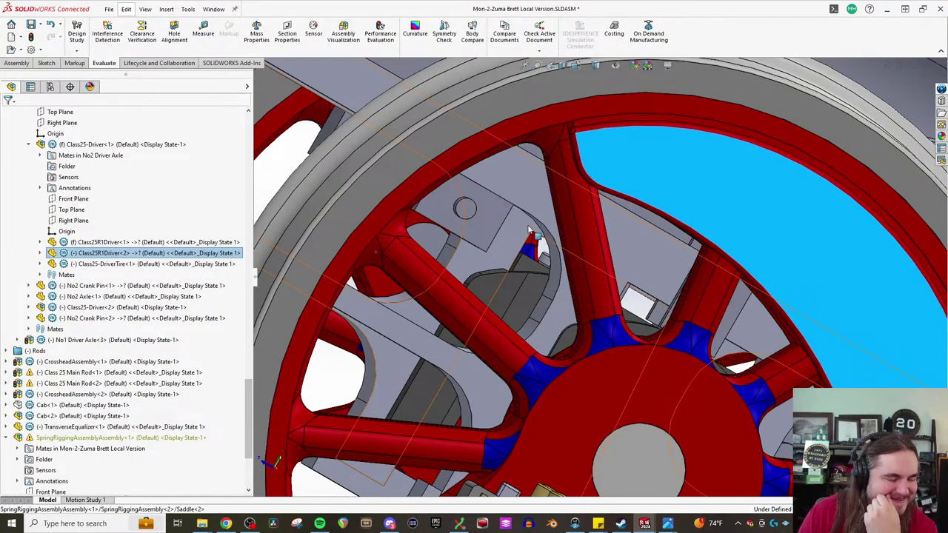
middle_click_drag(530, 230, 592, 252)
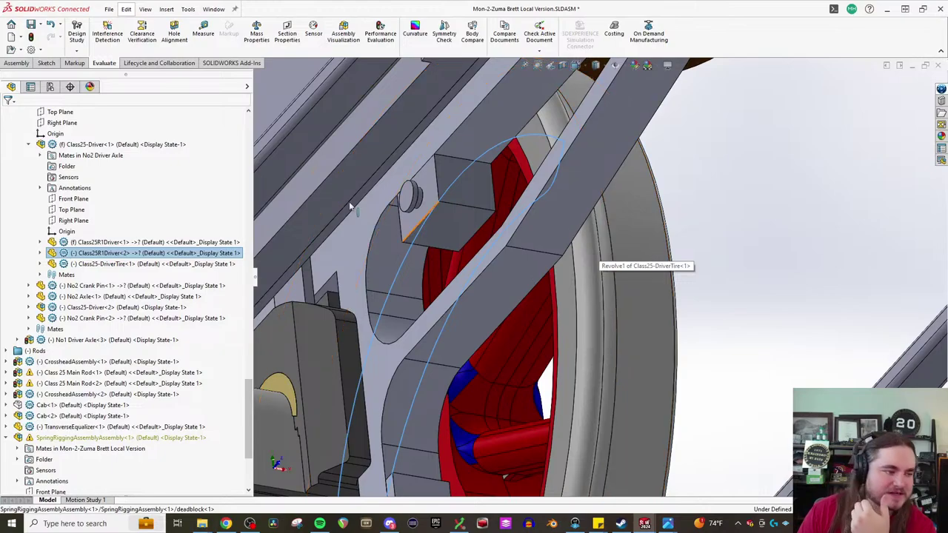
scroll(496, 239, "up", 1)
middle_click(522, 245)
middle_click_drag(522, 245, 519, 229)
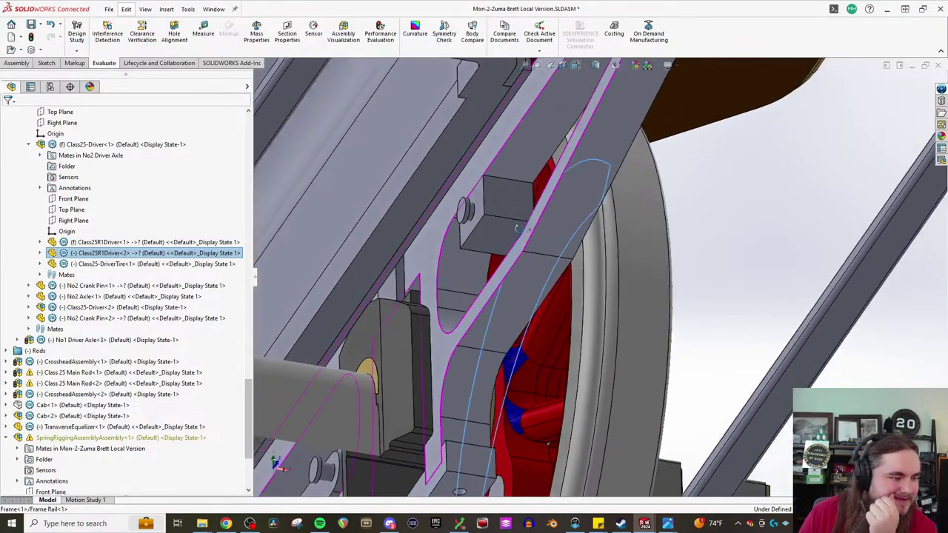
Step: Open the recent file SpringRiggingAssembly.SLDASM and bring the springs, equalizing lever and dead block into view
left_click(519, 227)
left_click(109, 9)
mouse_move(146, 55)
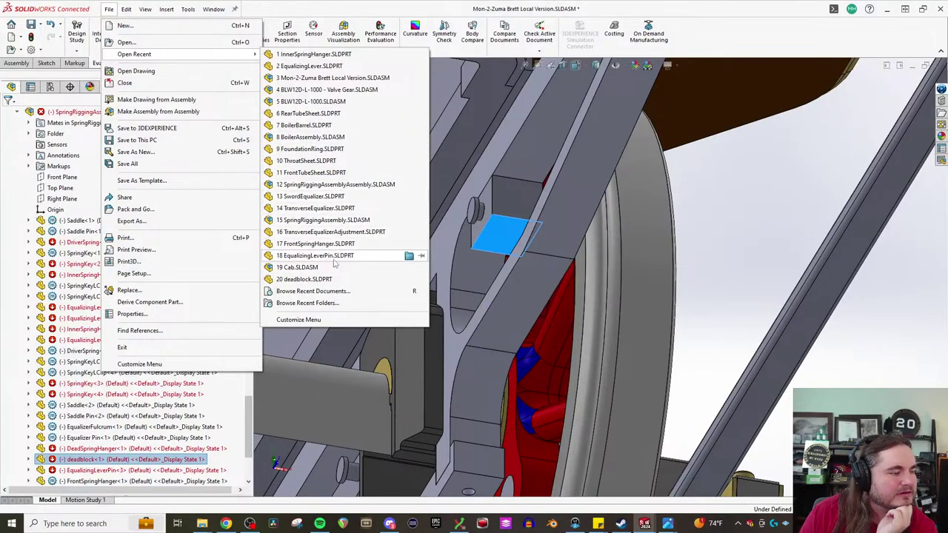
mouse_move(329, 190)
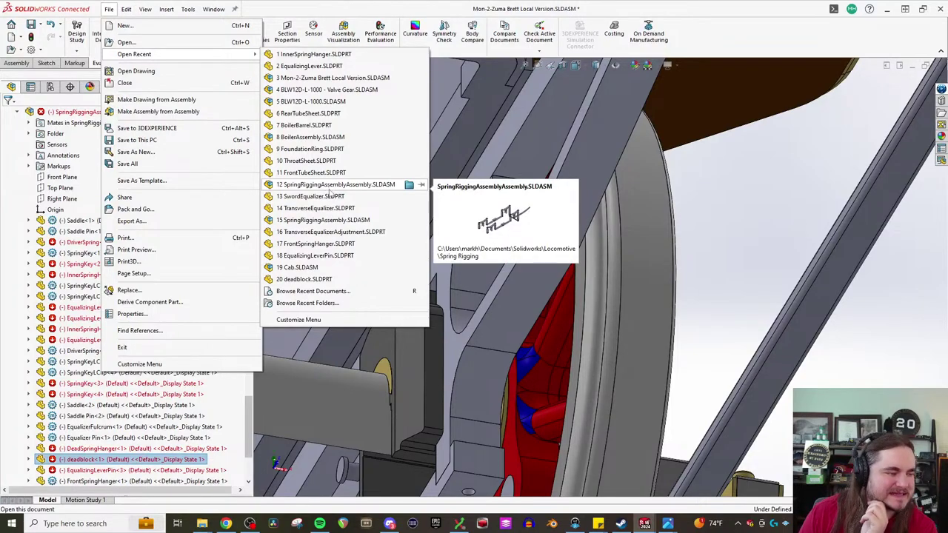
left_click(341, 218)
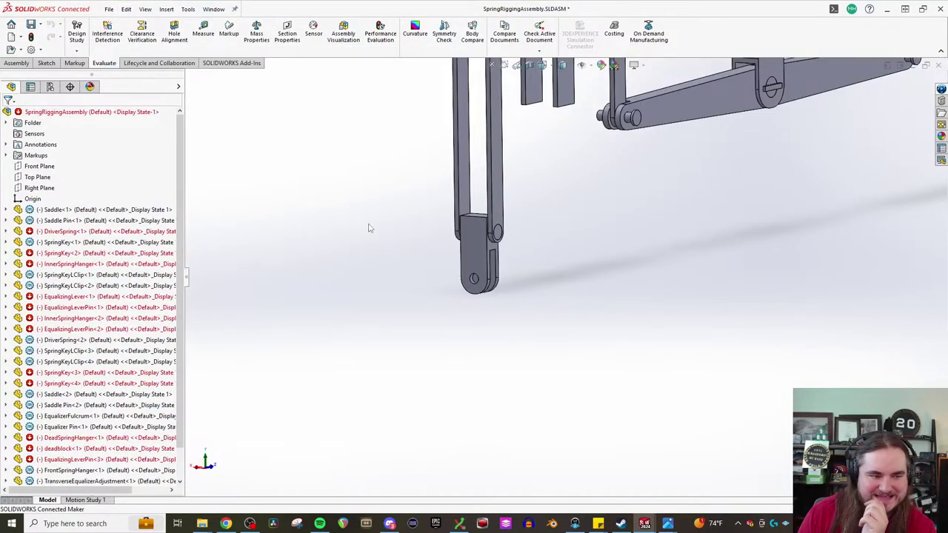
scroll(775, 178, "down", 5)
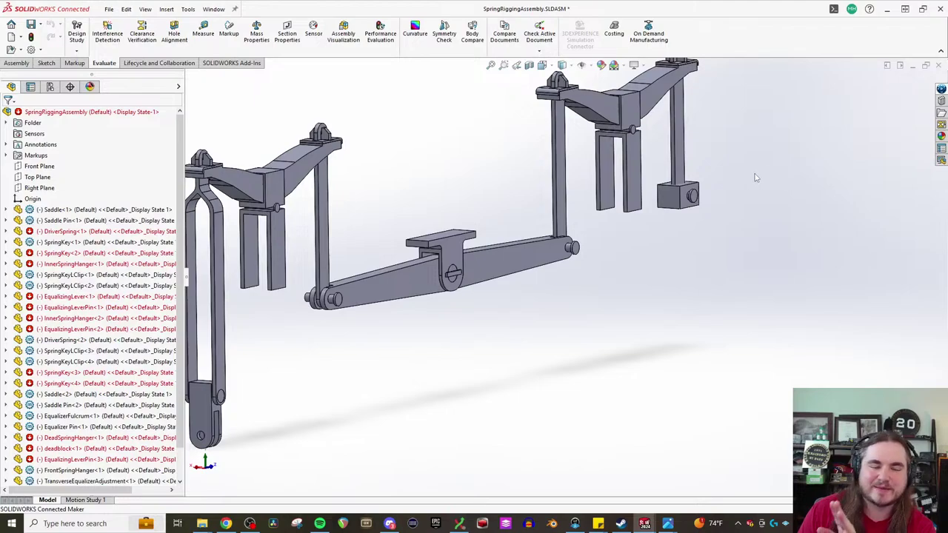
Step: Delete the EqualizingLeverPin<3> component in the dead block together with its dependent mates
scroll(756, 178, "down", 6)
left_click(528, 290)
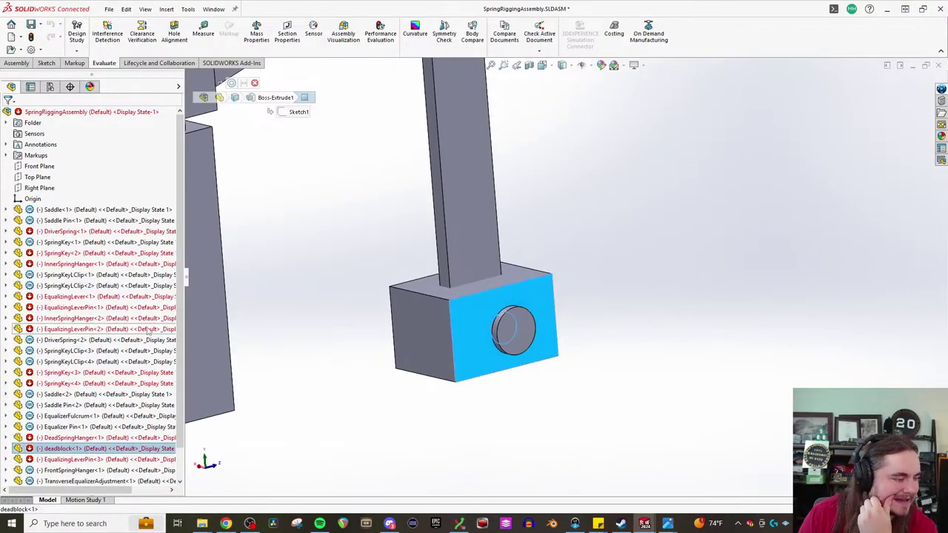
left_click(87, 459)
left_click(112, 449)
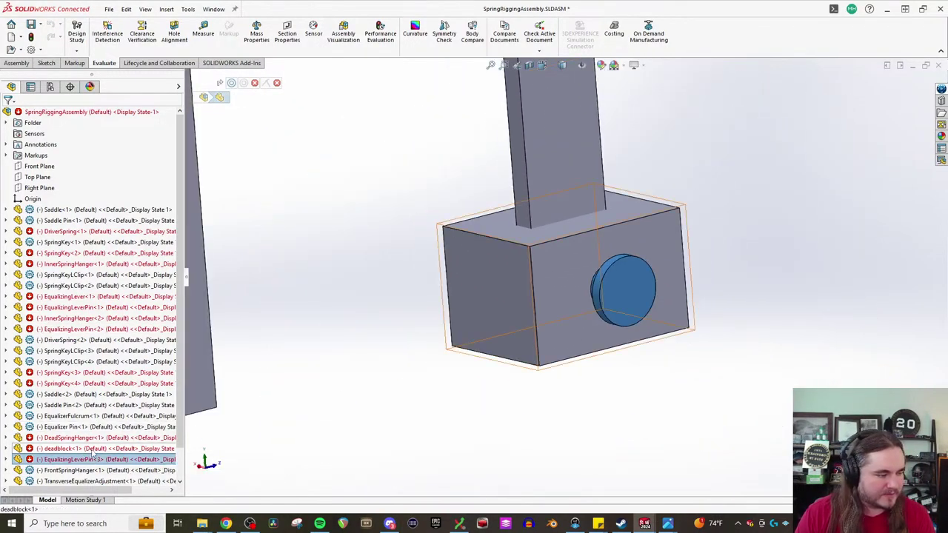
left_click(90, 461)
key("Delete")
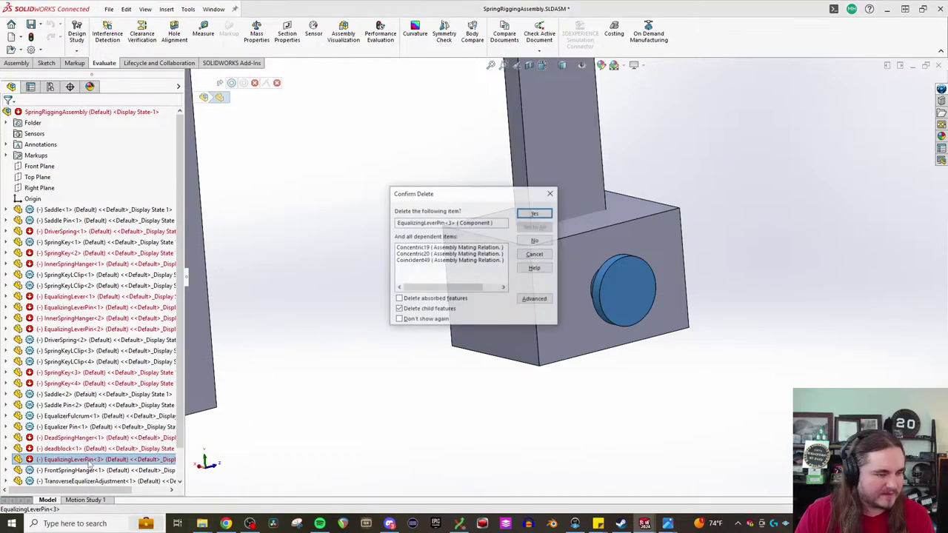
left_click(534, 214)
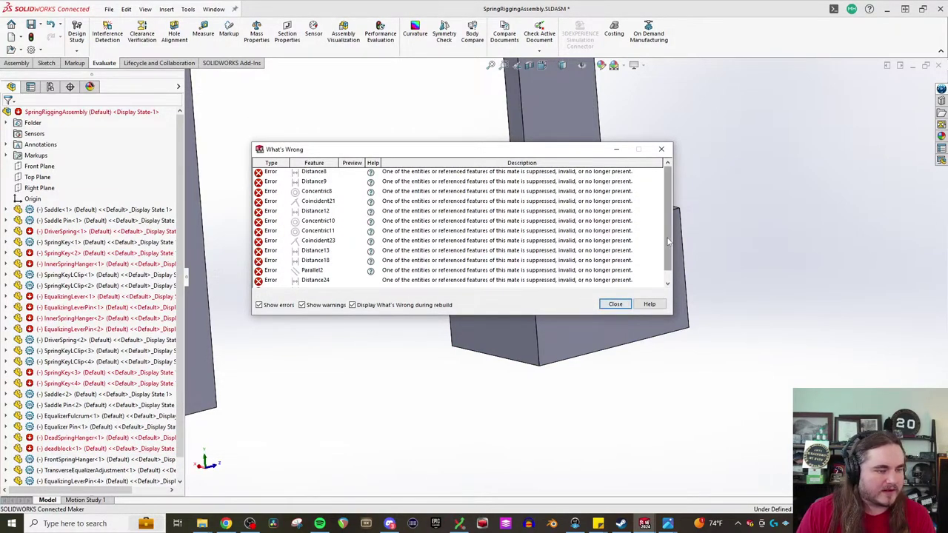
left_click(618, 305)
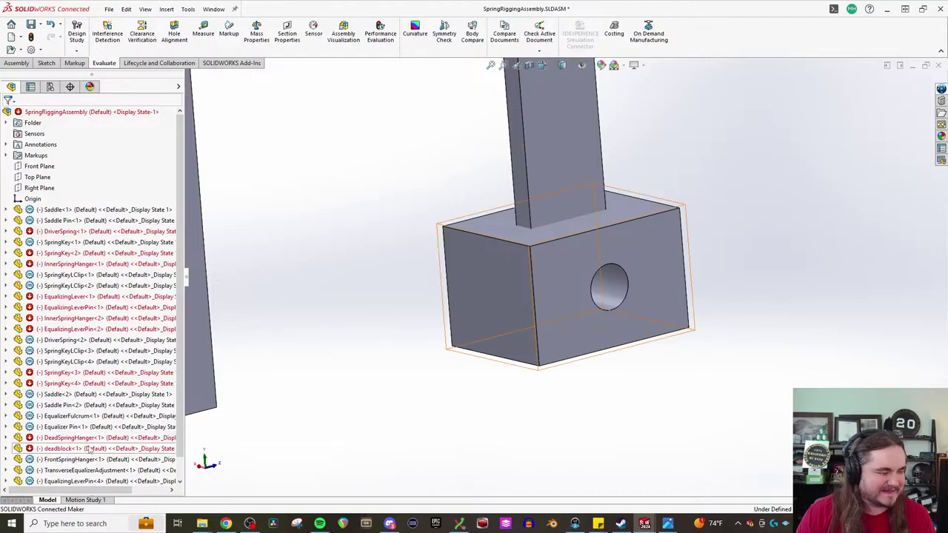
Step: Delete the deadblock<1> component at the lower end of the dead spring hanger
left_click(563, 323)
key("Delete")
left_click(533, 214)
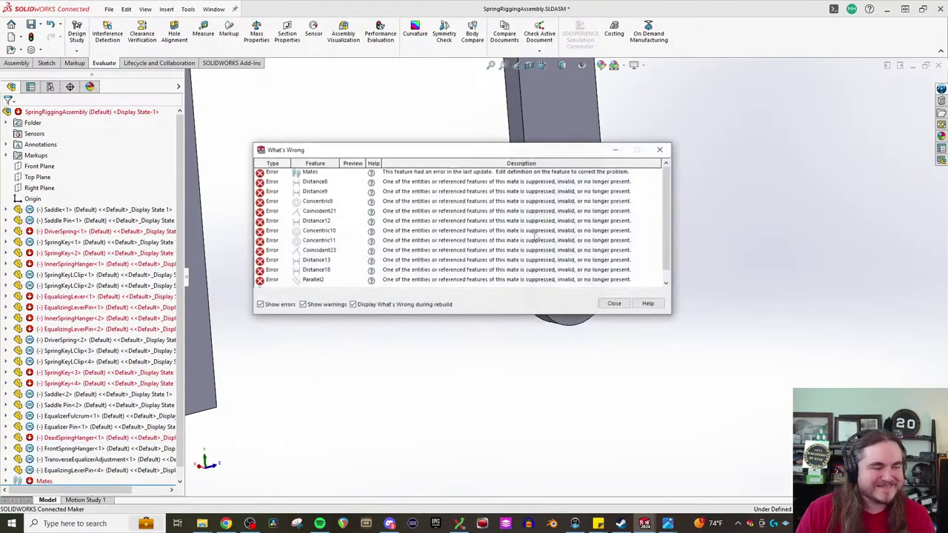
left_click(615, 303)
Step: Inspect the remaining springs, hangers and equalizing lever from several angles
scroll(546, 292, "up", 5)
scroll(549, 285, "up", 3)
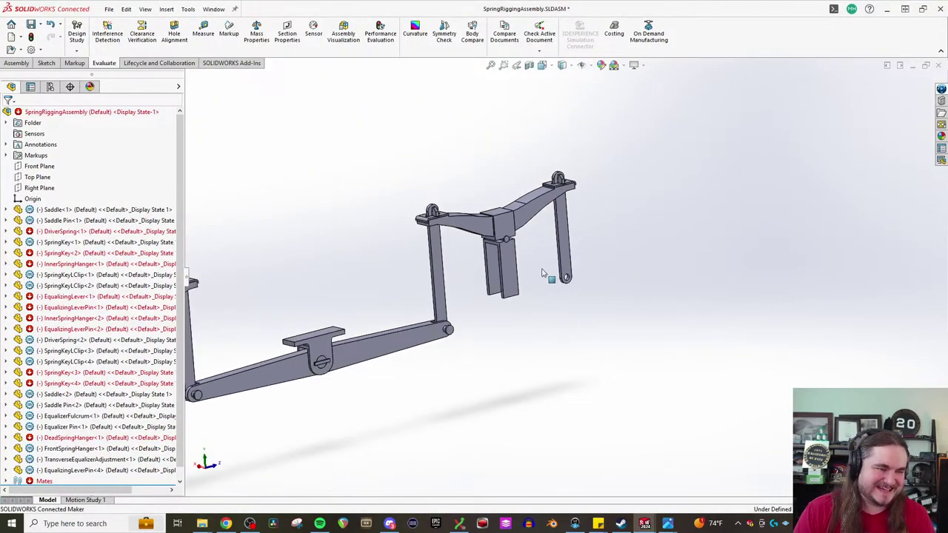
scroll(557, 273, "down", 5)
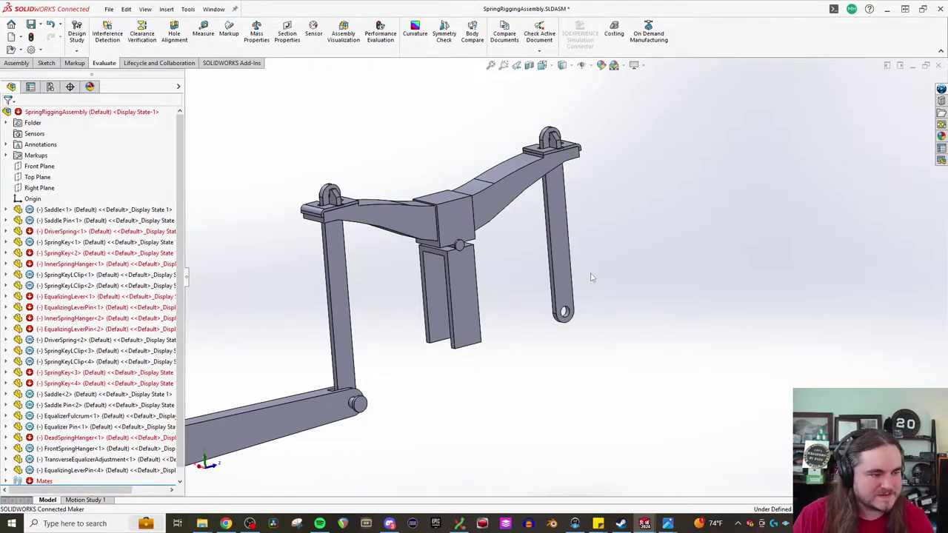
scroll(591, 278, "up", 5)
scroll(529, 306, "down", 5)
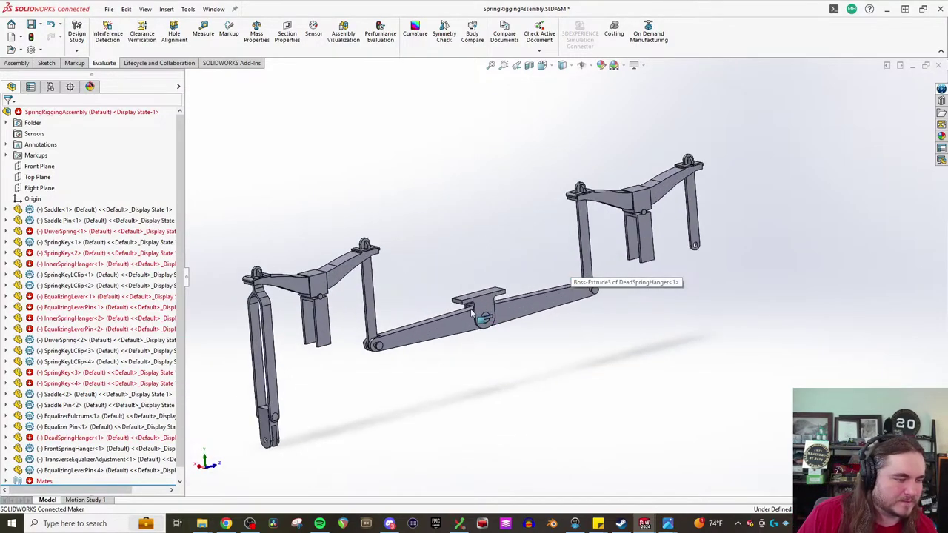
middle_click_drag(471, 313, 578, 240)
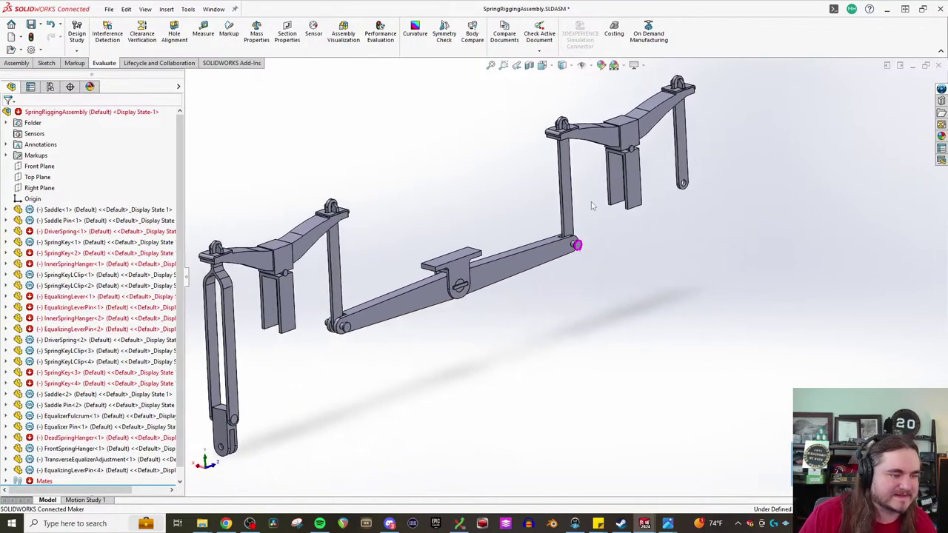
left_click(558, 259)
middle_click_drag(544, 274, 567, 276)
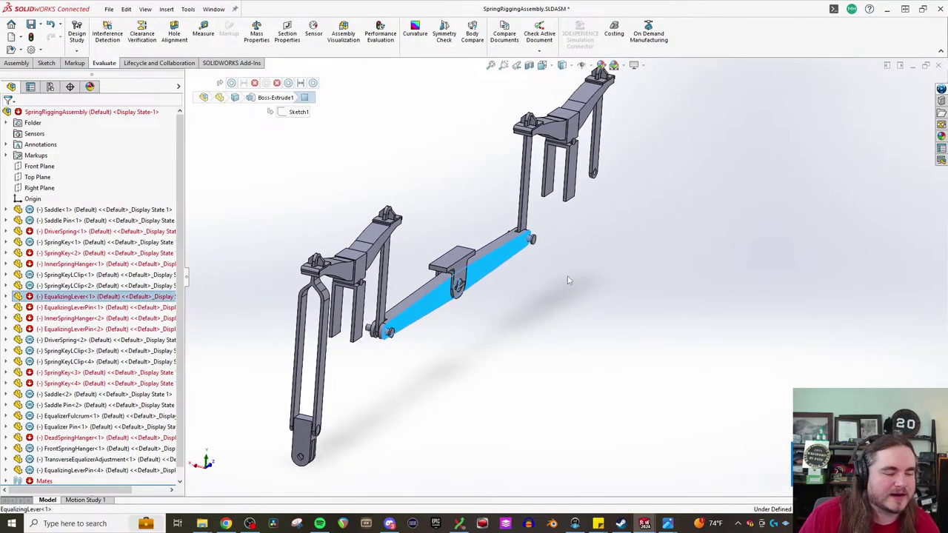
Step: Save all open documents and dismiss the What's Wrong error list
left_click(109, 9)
left_click(122, 162)
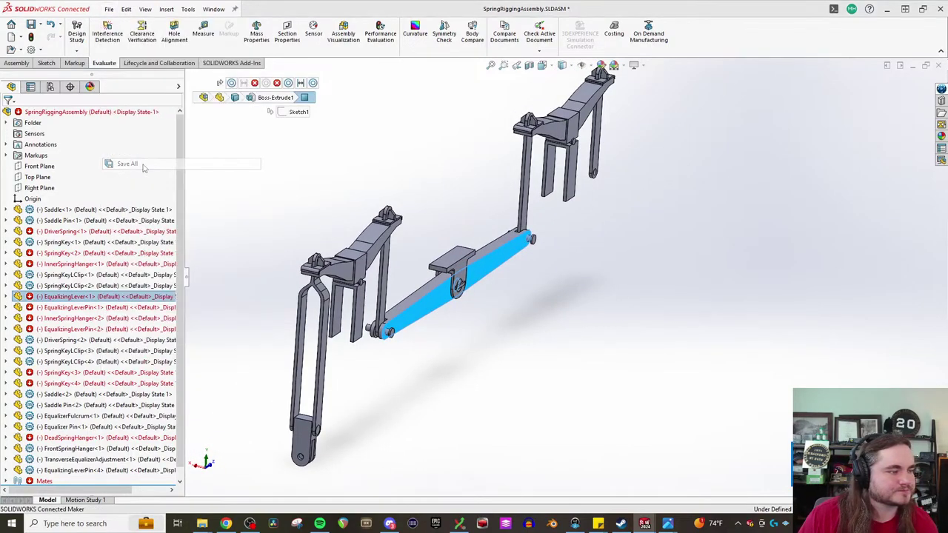
left_click(482, 231)
left_click(505, 236)
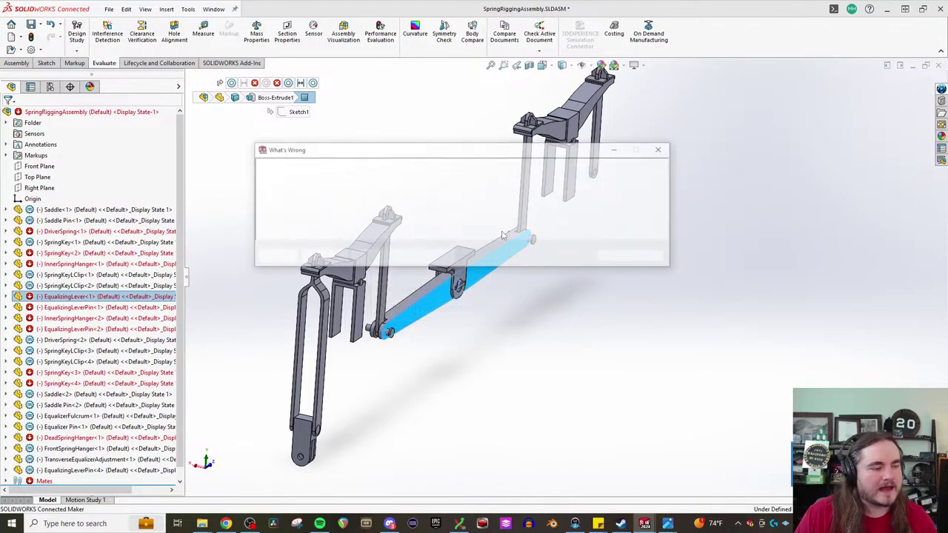
left_click(609, 256)
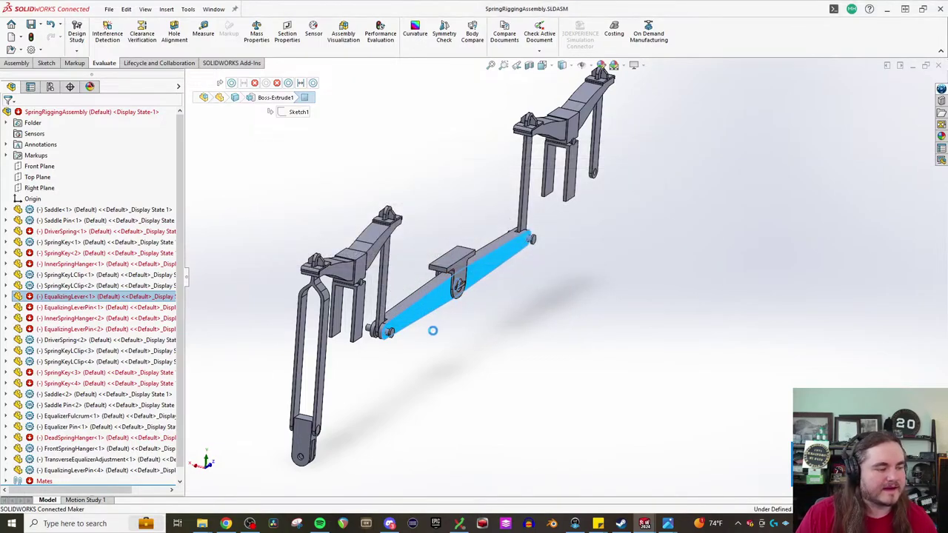
Step: Examine the equalizing lever's pinned end and the dead spring hanger's free lower end
scroll(382, 337, "down", 5)
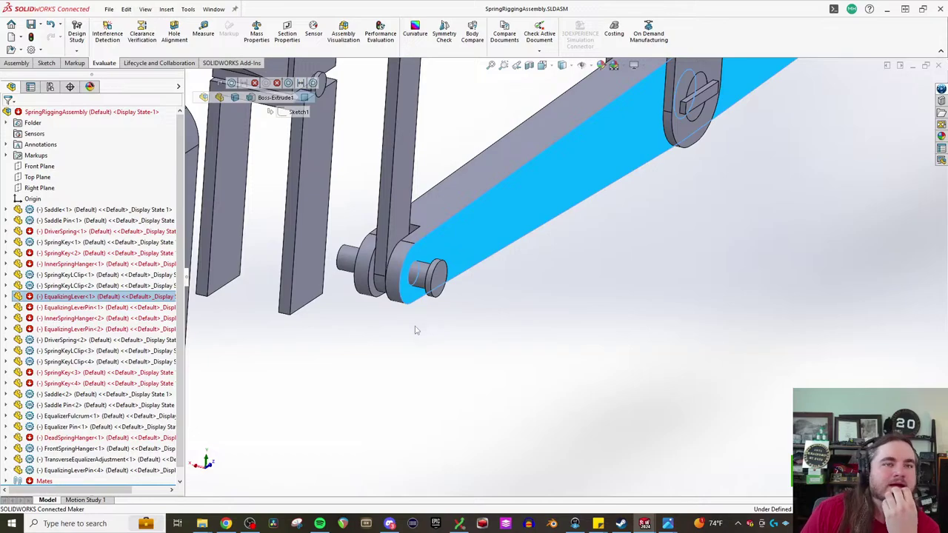
scroll(415, 331, "up", 5)
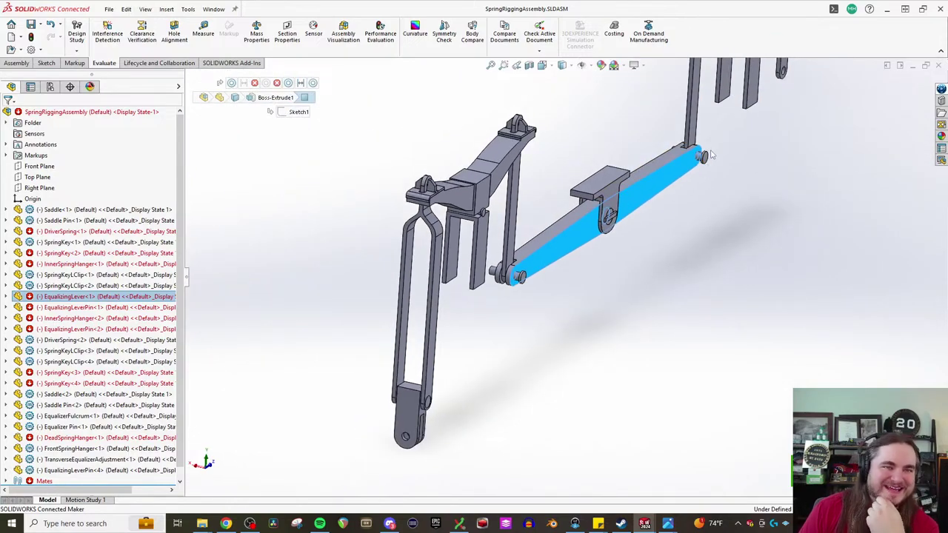
left_click(768, 112)
scroll(738, 104, "down", 3)
scroll(723, 152, "up", 5)
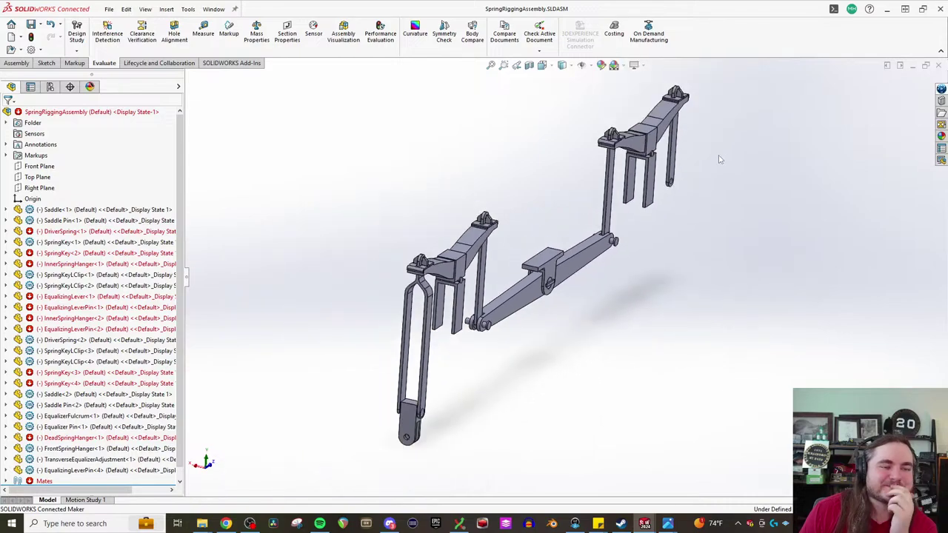
scroll(672, 180, "down", 5)
middle_click_drag(669, 190, 612, 151)
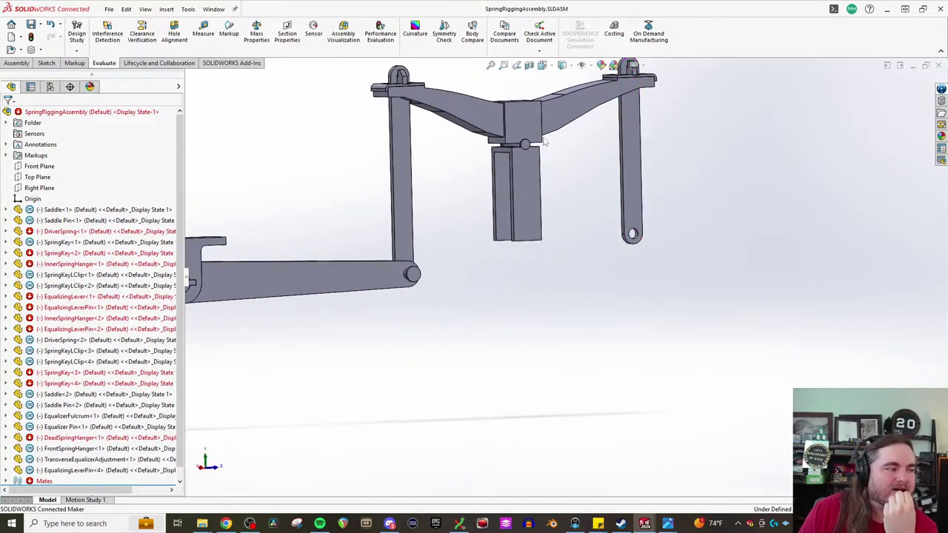
left_click(109, 9)
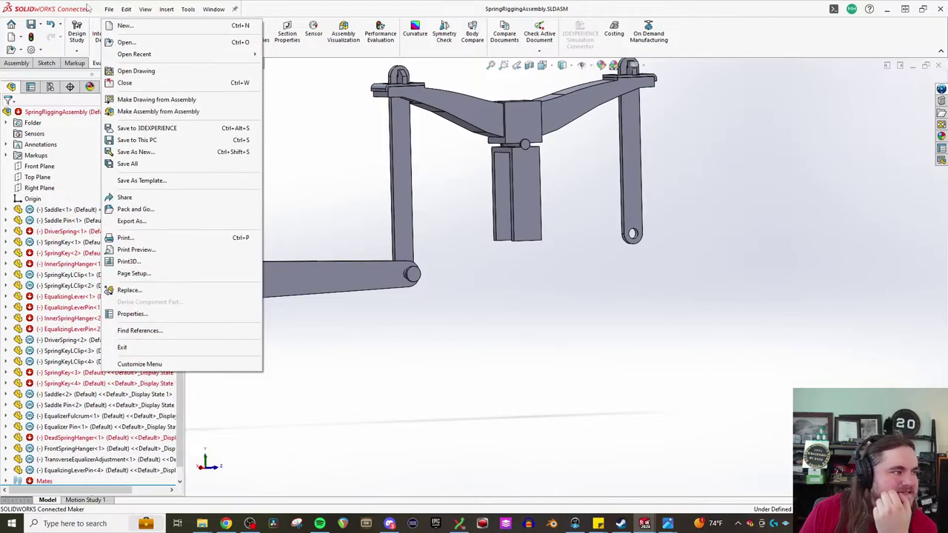
left_click(513, 348)
Step: Switch to the Mon-2-Zuma locomotive assembly and bring the dead spring hanger's lower end at the frame rail into view
mouse_move(645, 524)
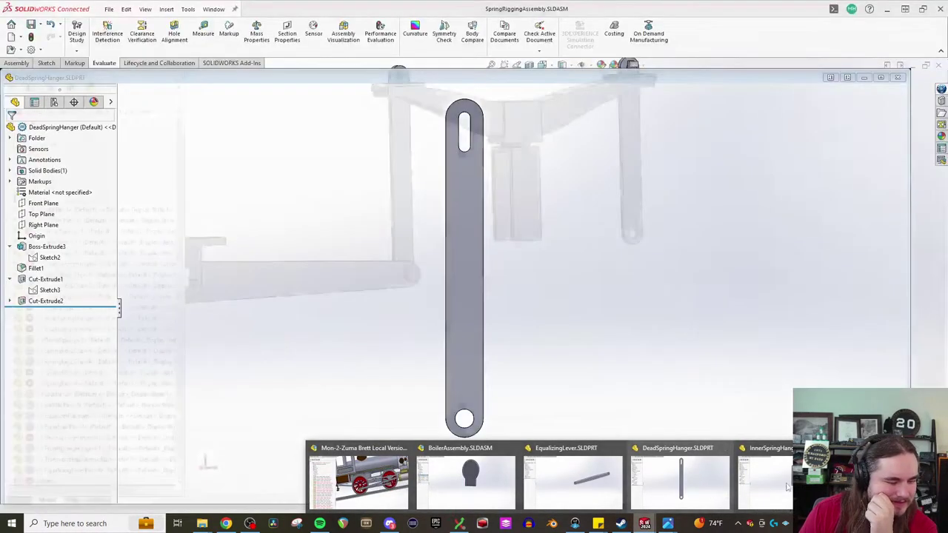
left_click(343, 480)
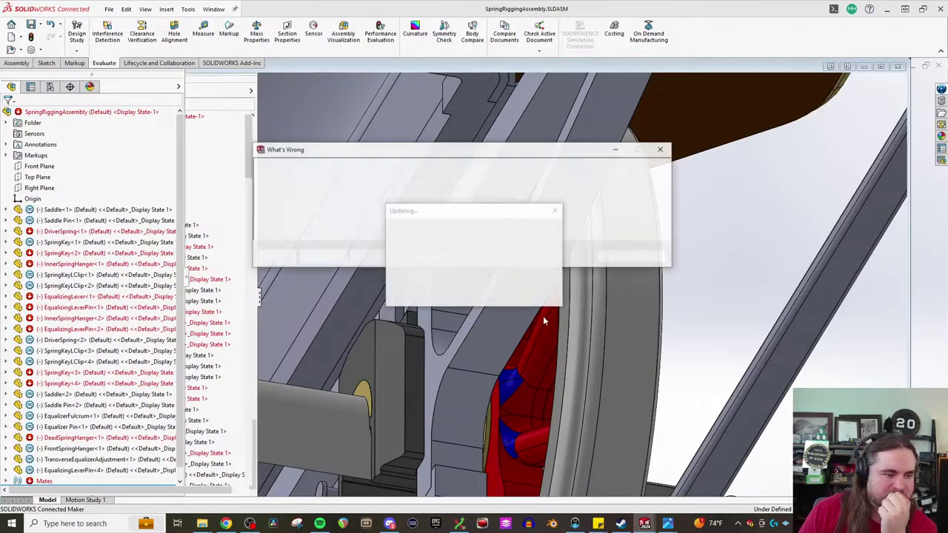
left_click(615, 257)
middle_click_drag(478, 214, 548, 194)
scroll(501, 189, "down", 4)
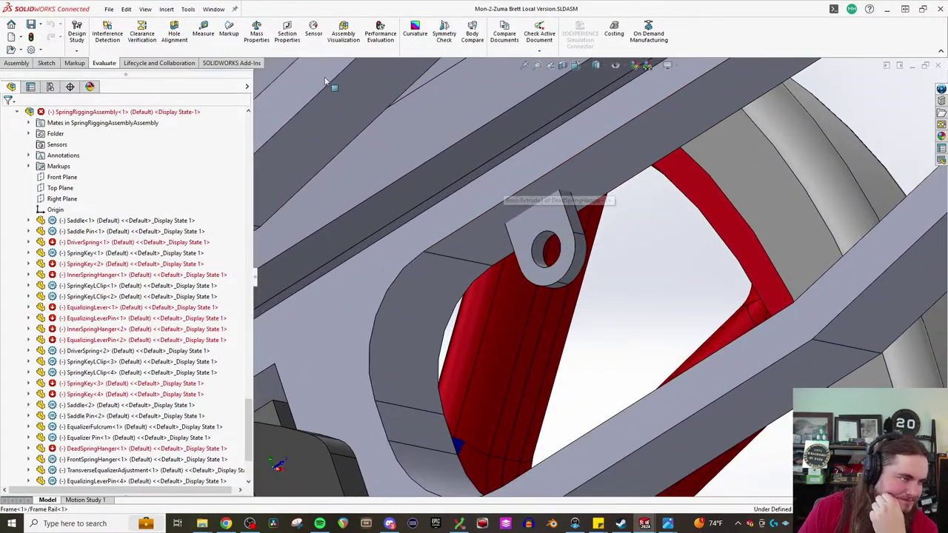
Step: Measure the distance between the dead spring hanger's lower hole and the adjacent frame rail face
left_click(203, 33)
left_click(544, 237)
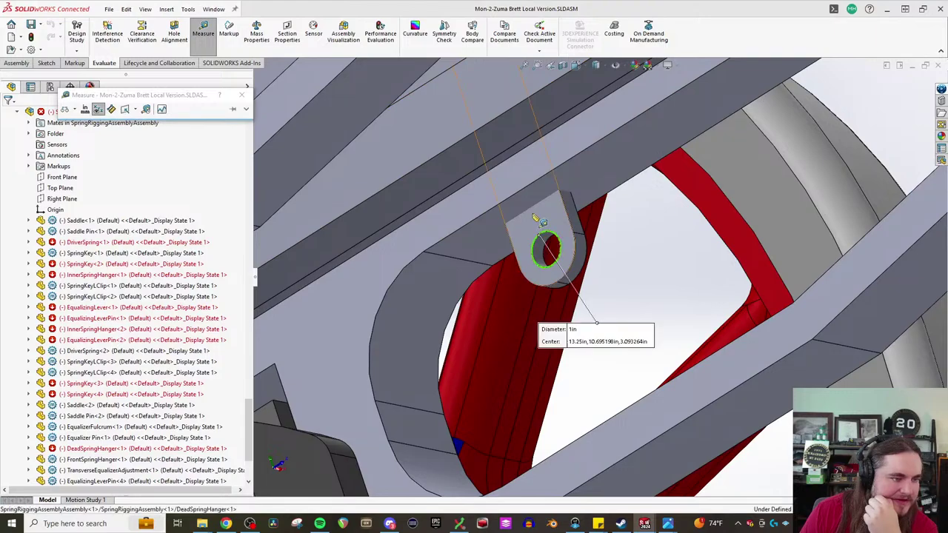
left_click(589, 199)
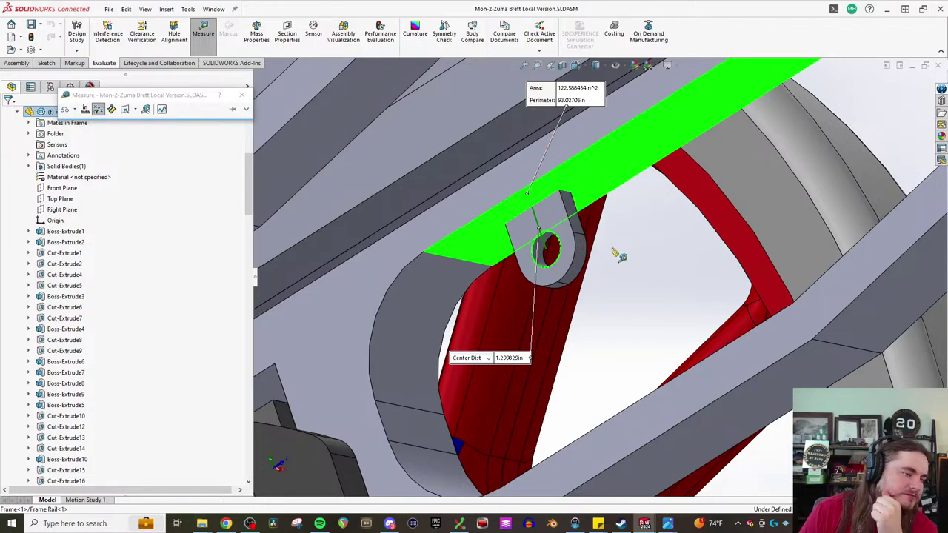
scroll(620, 256, "up", 5)
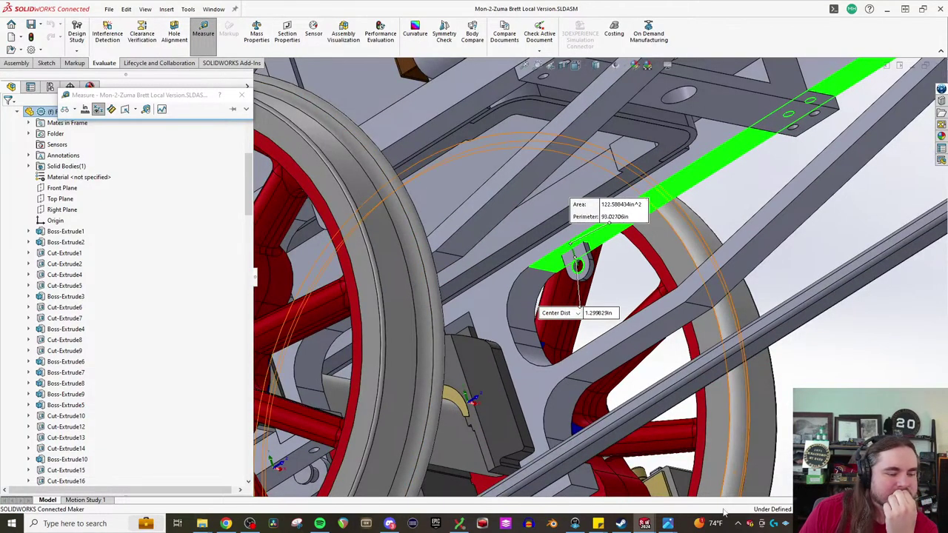
Step: In DeadSpringHanger.SLDPRT, delete the lower round hole's cut, Cut-Extrude2, and its leftover Sketch4
mouse_move(650, 526)
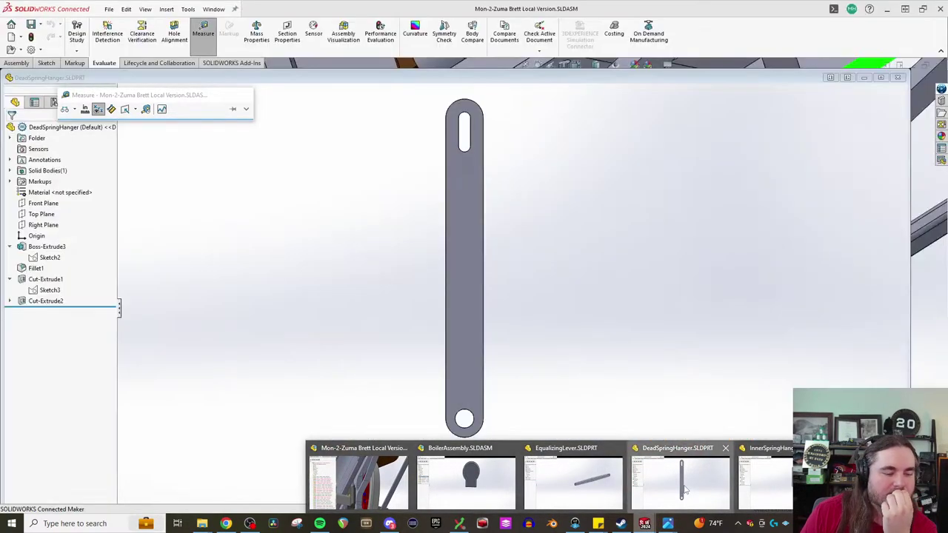
left_click(686, 491)
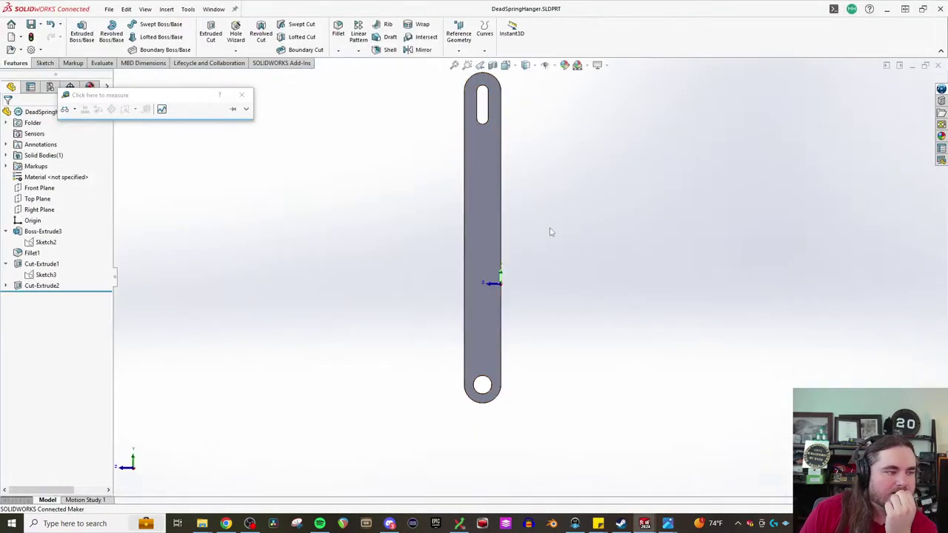
left_click(242, 95)
left_click(31, 287)
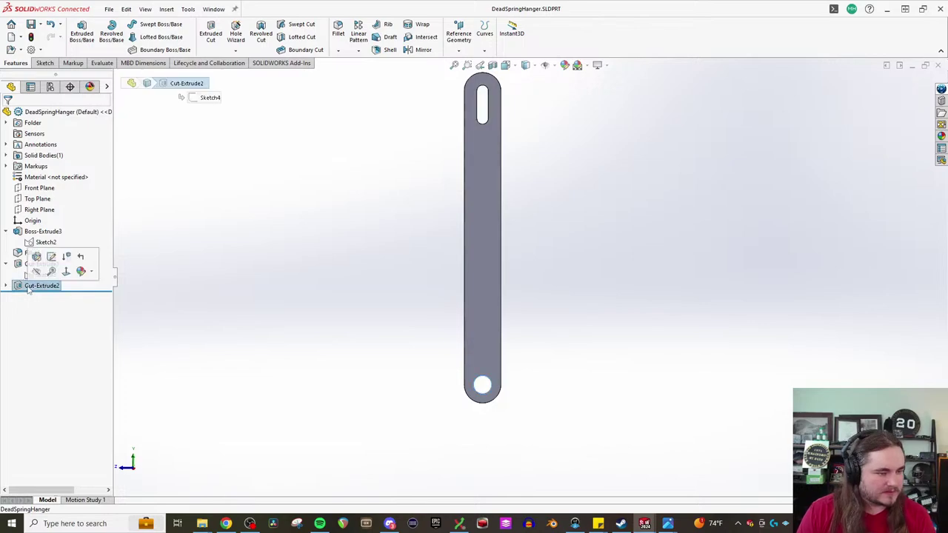
key("Delete")
key("Return")
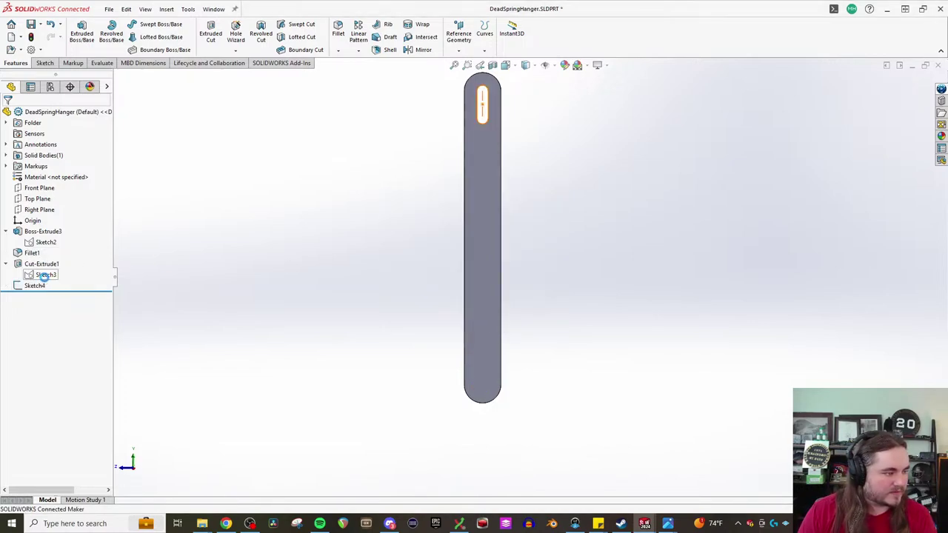
left_click(34, 286)
key("Delete")
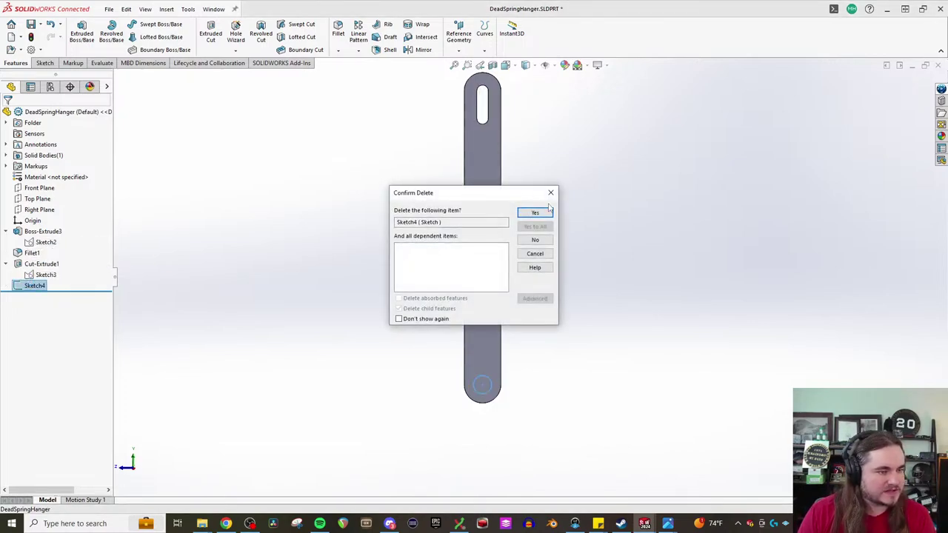
left_click(548, 213)
Step: Edit the slot cut's Sketch3 and draw a horizontal centerline across the hanger at mid-height, between its two long edges
left_click(44, 276)
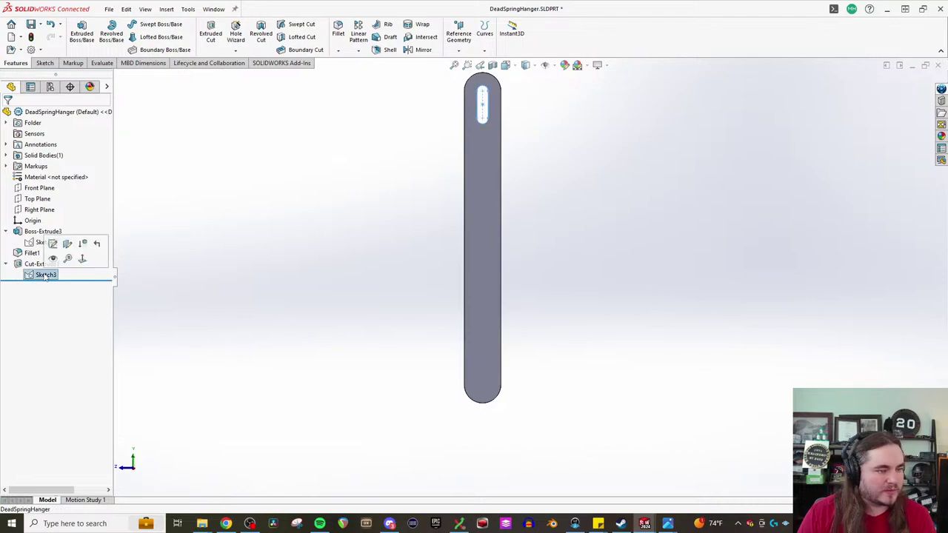
left_click(17, 265)
left_click(43, 265)
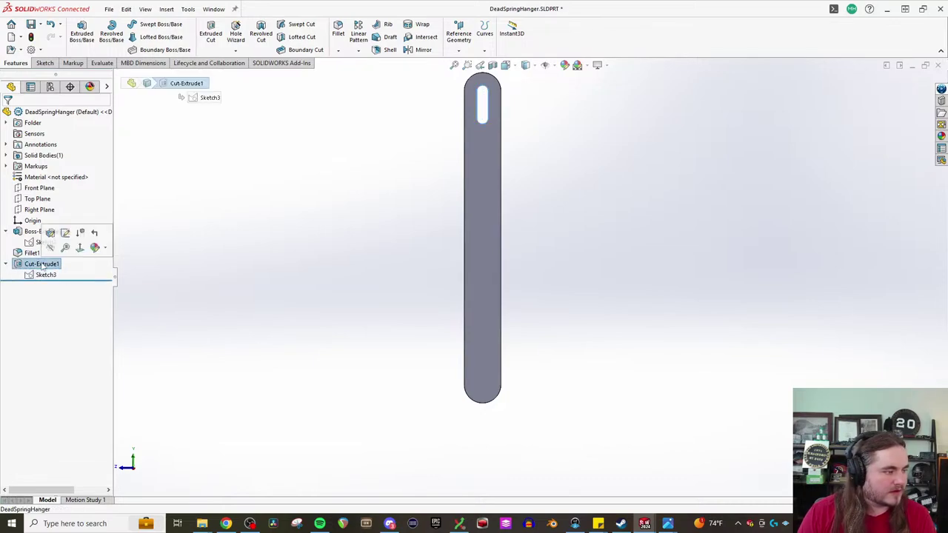
left_click(43, 275)
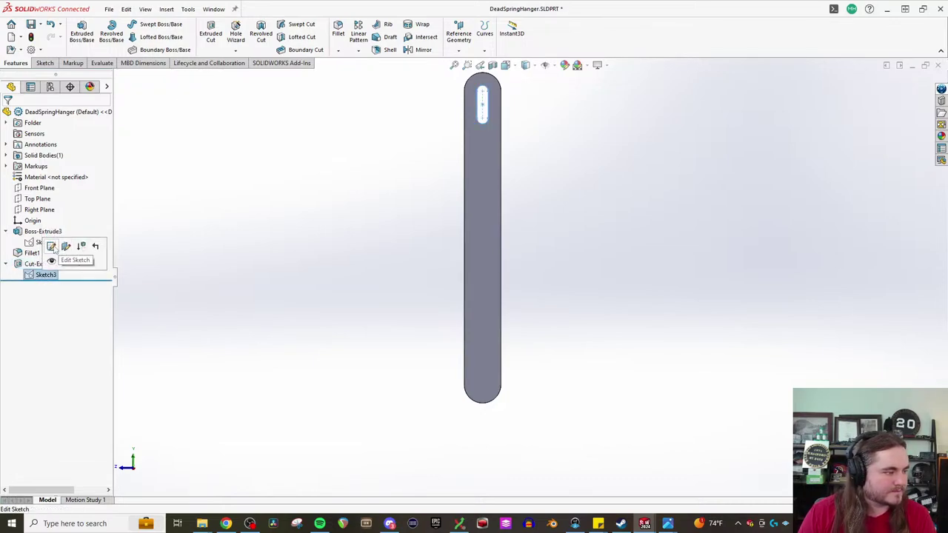
left_click(51, 246)
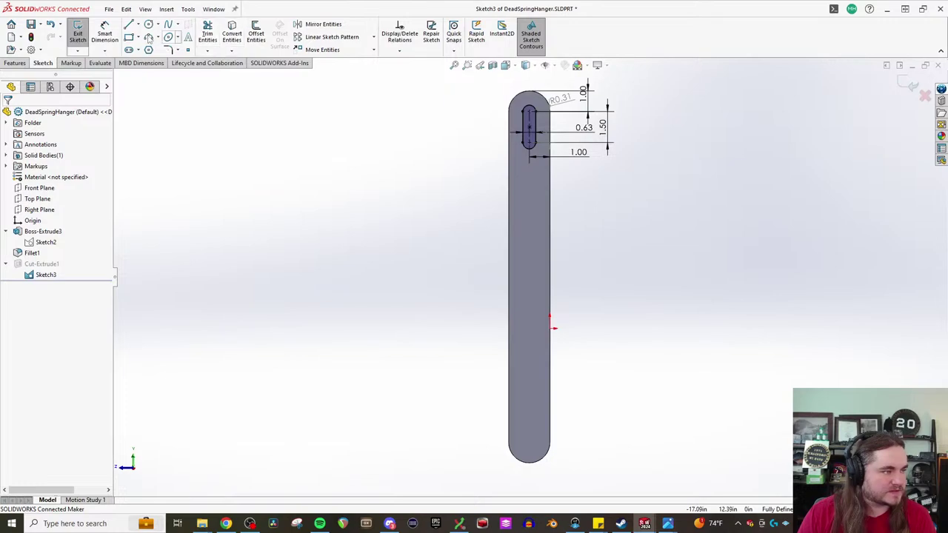
left_click(138, 24)
left_click(151, 46)
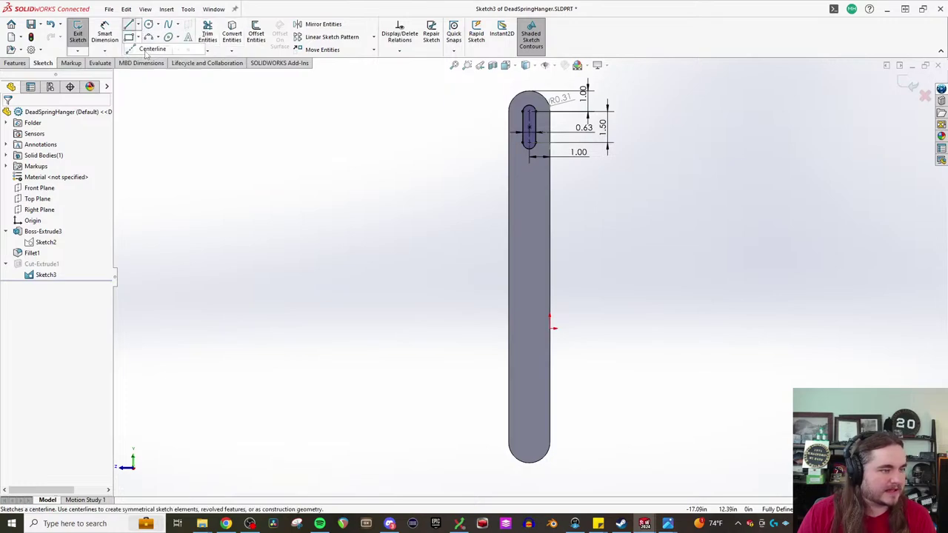
left_click(509, 277)
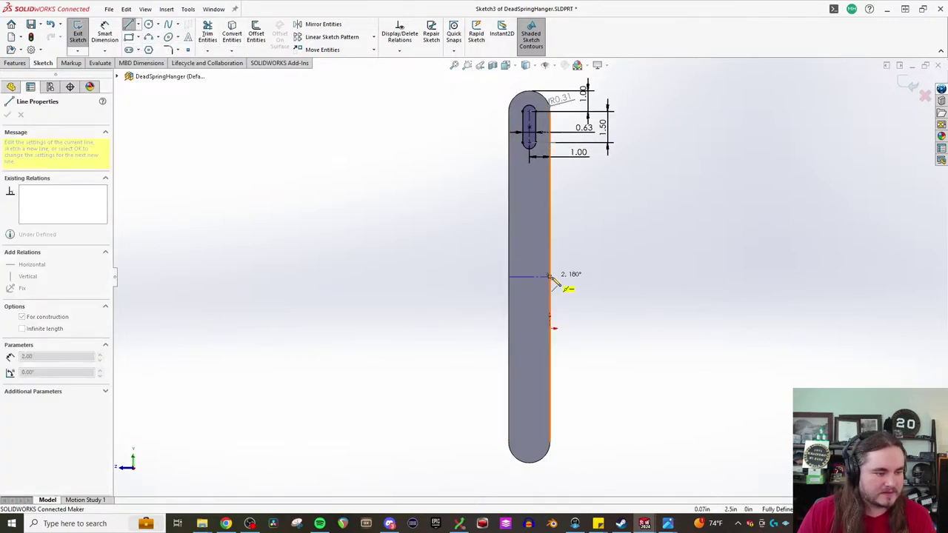
left_click(550, 277)
key("Escape")
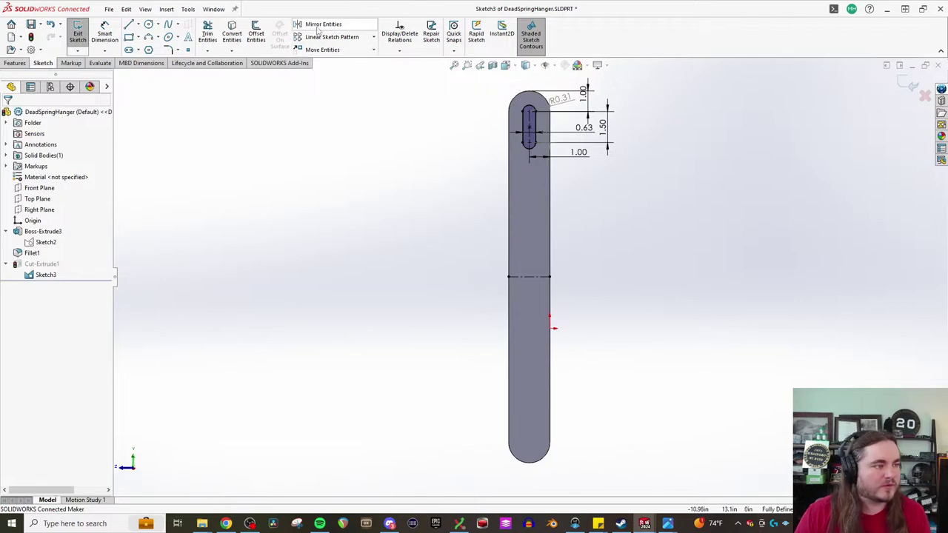
Step: Mirror the upper slot about the horizontal centerline to the hanger's lower end, then rebuild out of the sketch
left_click(323, 24)
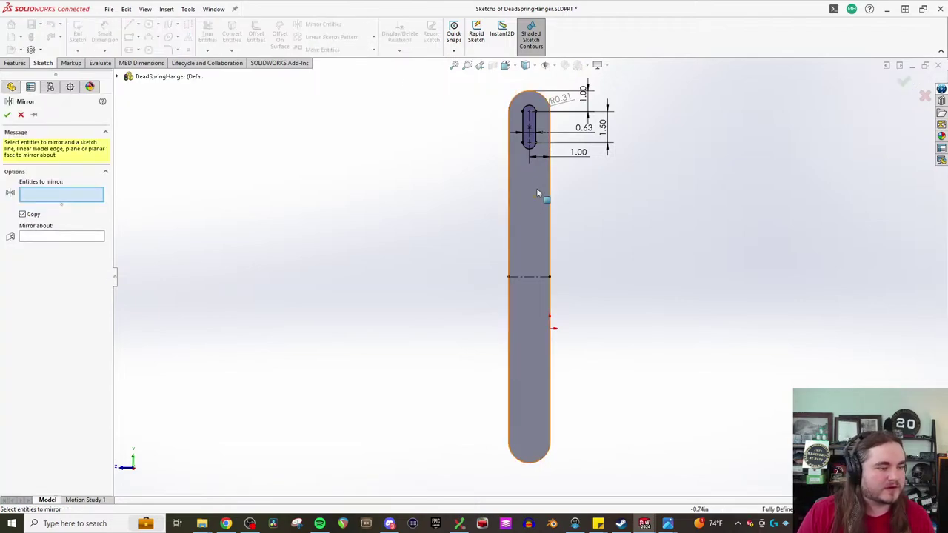
left_click(526, 130)
left_click(71, 238)
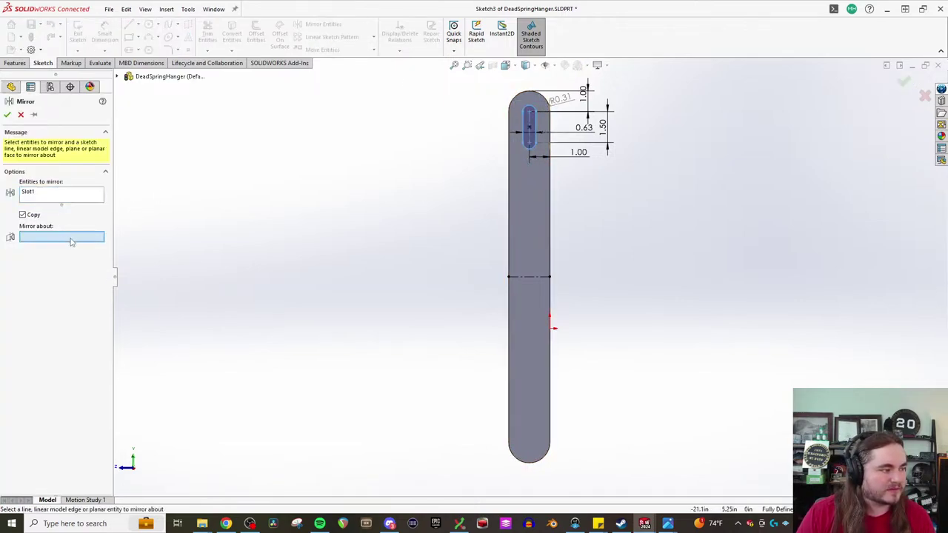
left_click(521, 278)
left_click(8, 115)
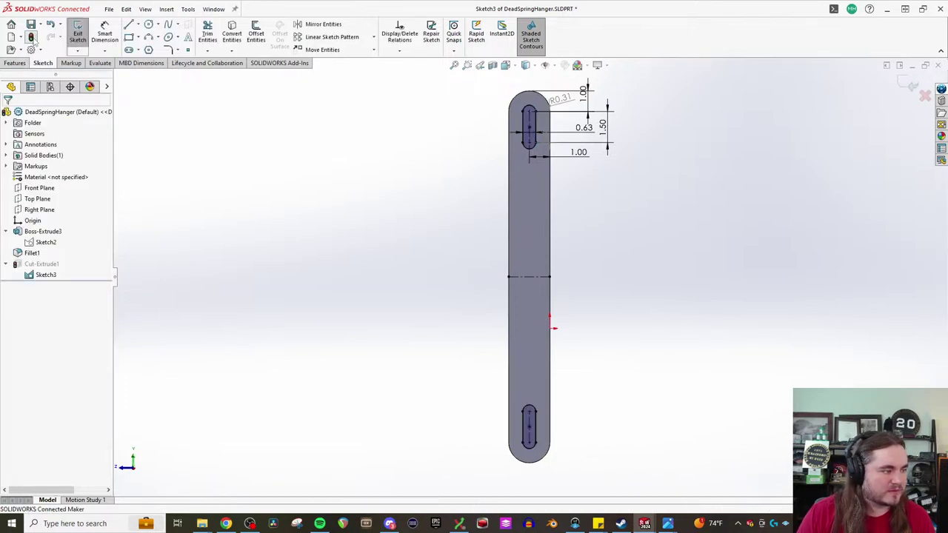
left_click(31, 37)
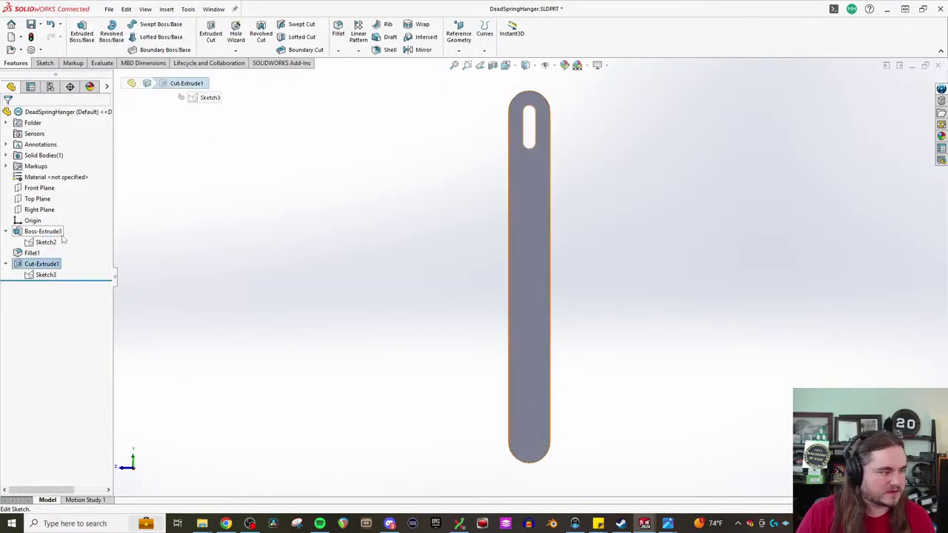
Step: Edit Cut-Extrude1 to add the mirrored lower slot to its selected contours
left_click(44, 274)
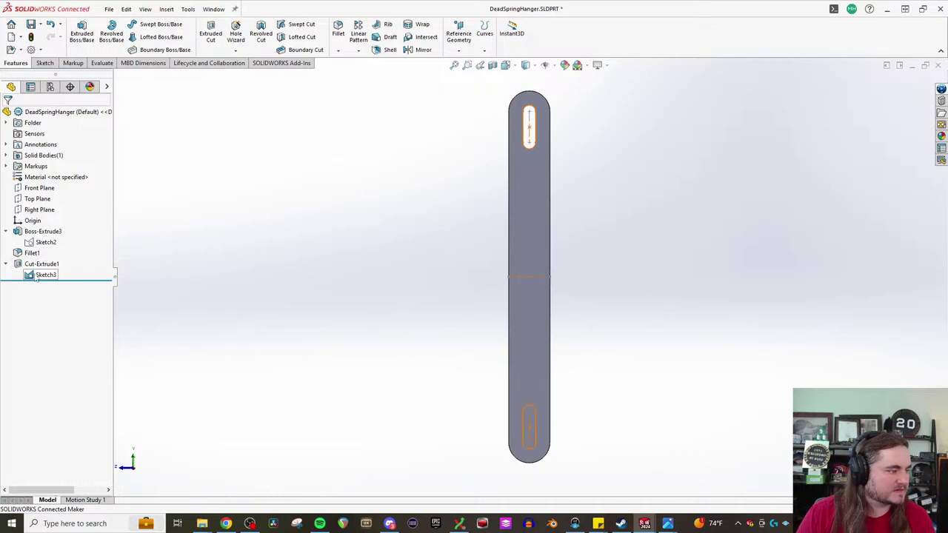
left_click(34, 276)
left_click(41, 258)
left_click(31, 264)
left_click(39, 237)
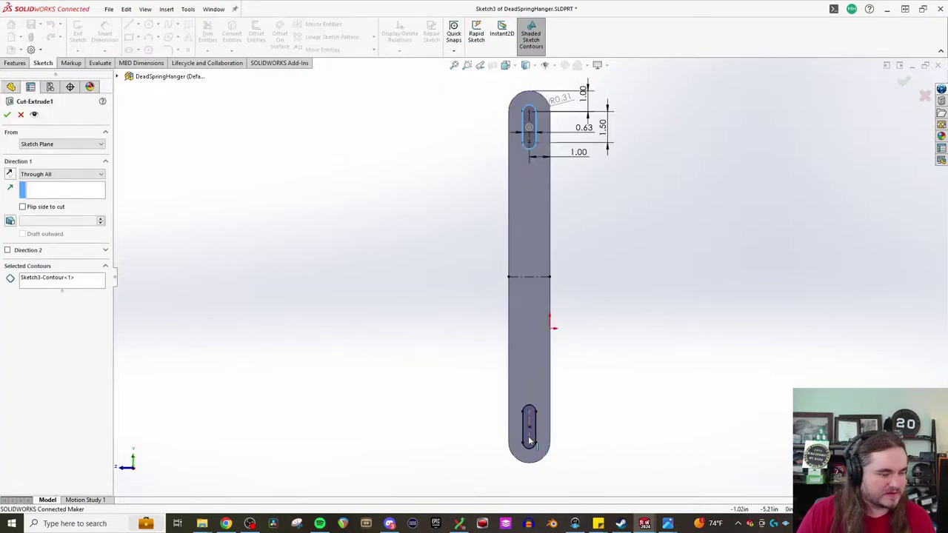
left_click(527, 439)
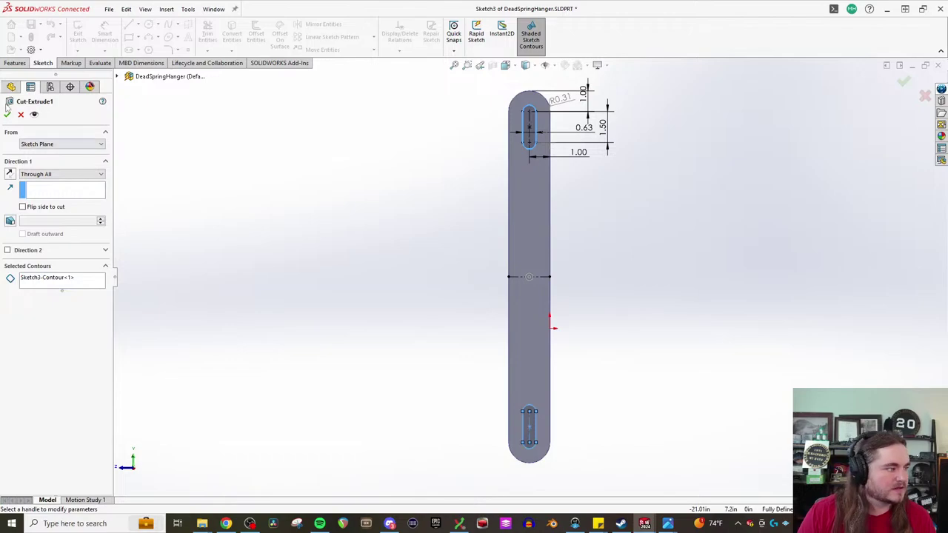
left_click(8, 113)
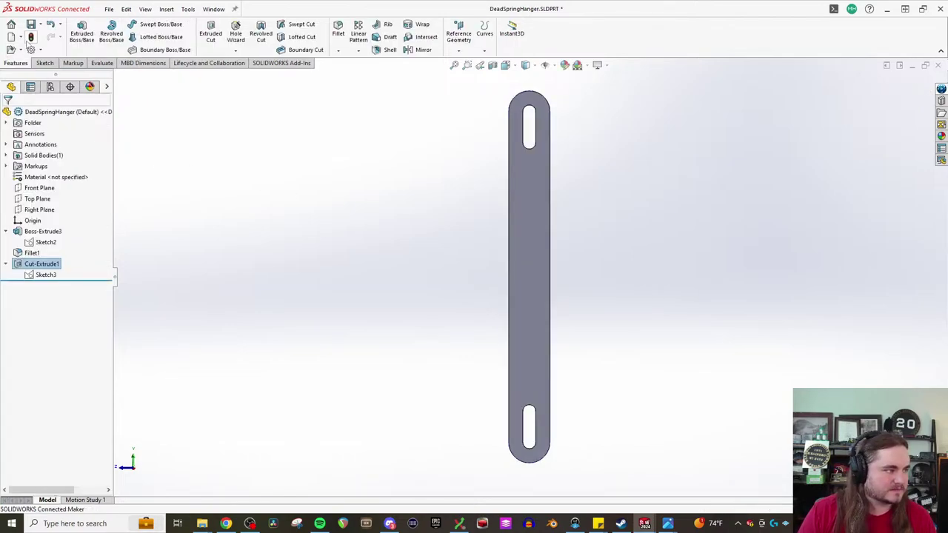
Step: Switch to the Mon-2-Zuma locomotive assembly and rebuild it with the changed hanger, dismissing the error list
scroll(609, 243, "up", 2)
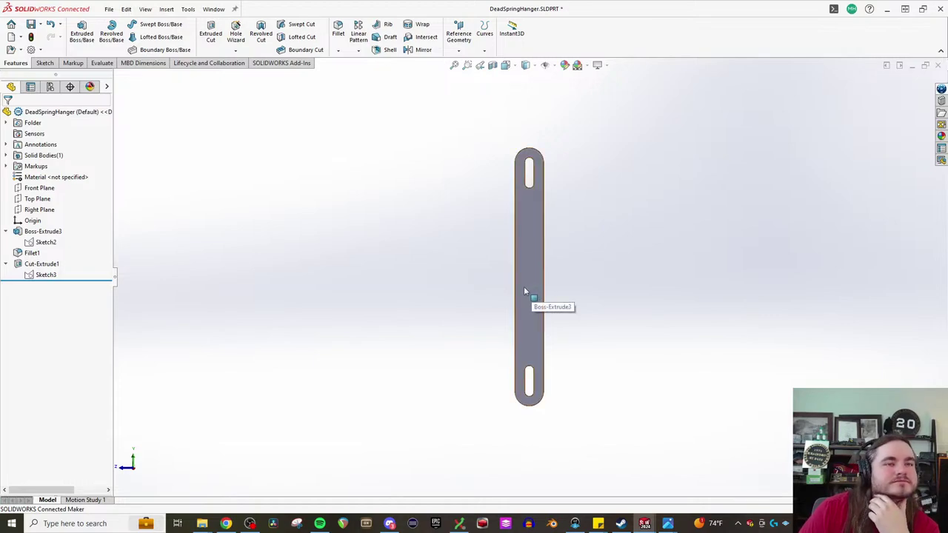
scroll(524, 291, "up", 2)
scroll(457, 361, "down", 2)
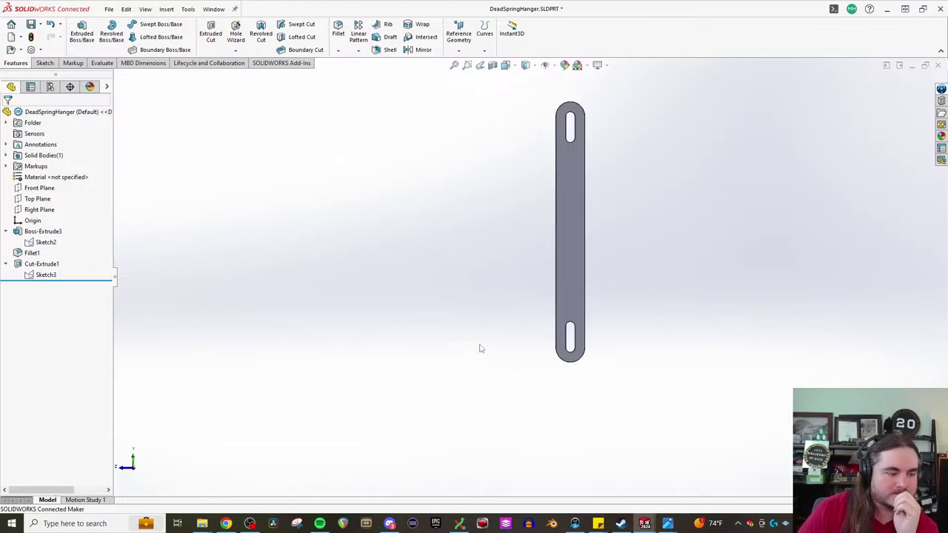
scroll(452, 272, "down", 1)
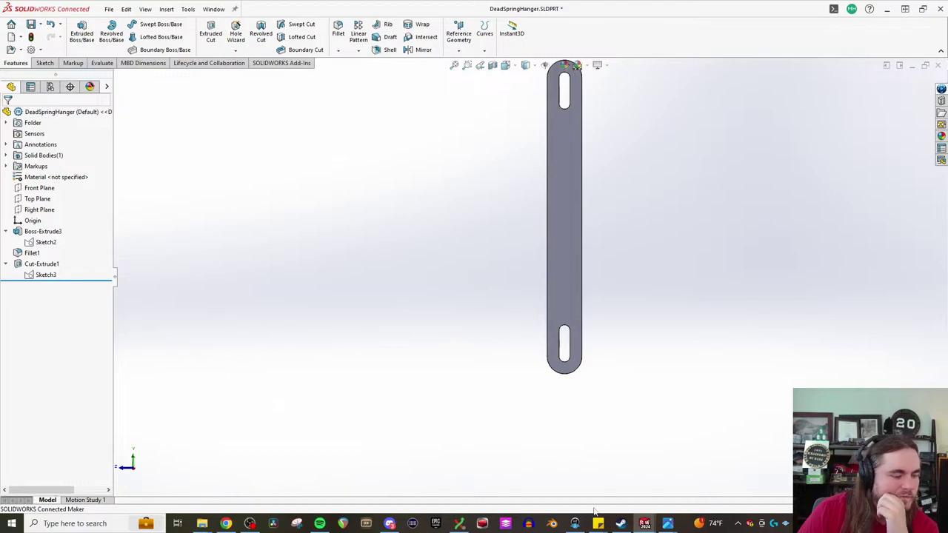
mouse_move(644, 522)
left_click(351, 482)
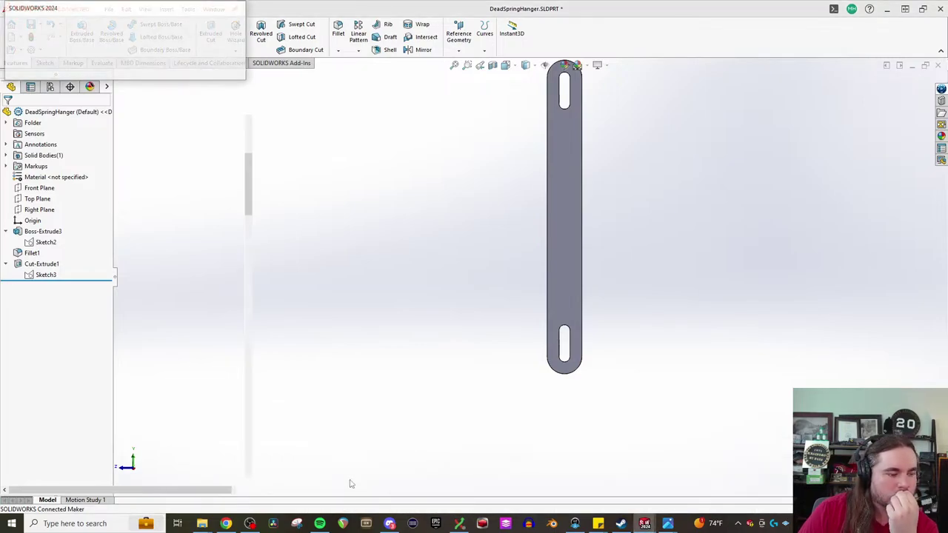
left_click(90, 57)
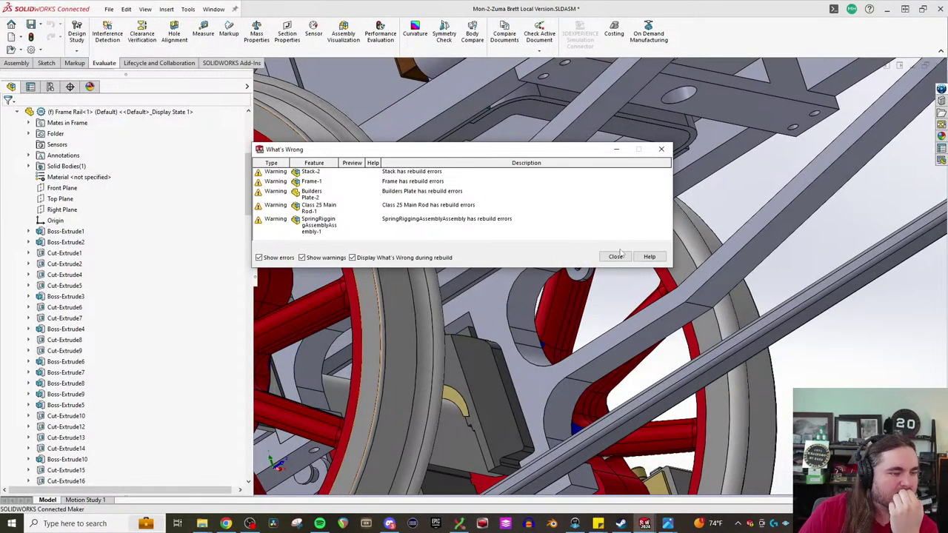
left_click(616, 257)
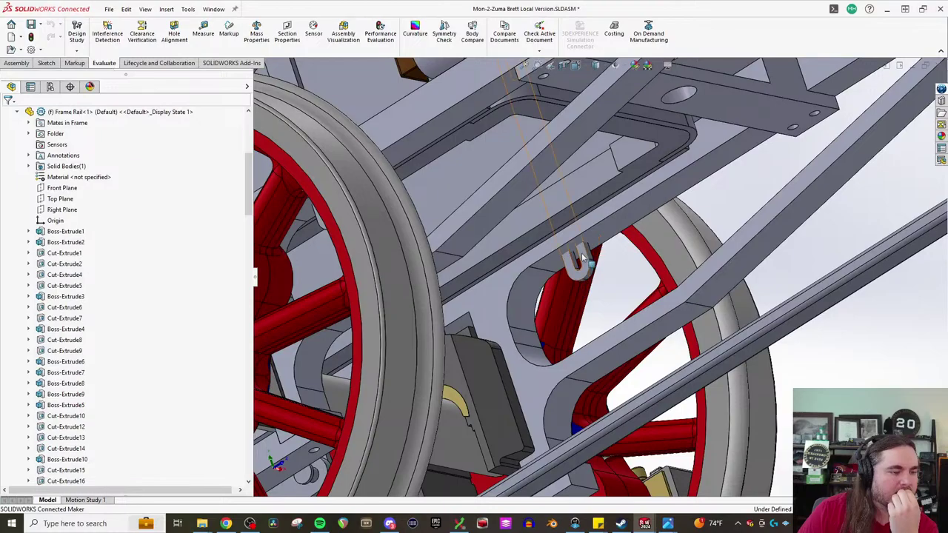
Step: Examine how the dead spring hanger's slotted lower end sits against the frame rail
middle_click_drag(583, 257, 592, 282)
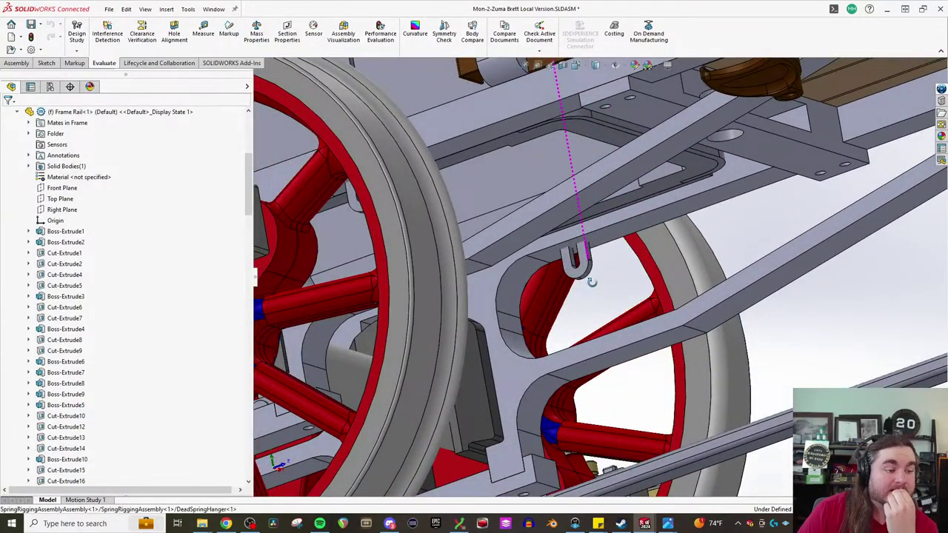
scroll(592, 280, "down", 5)
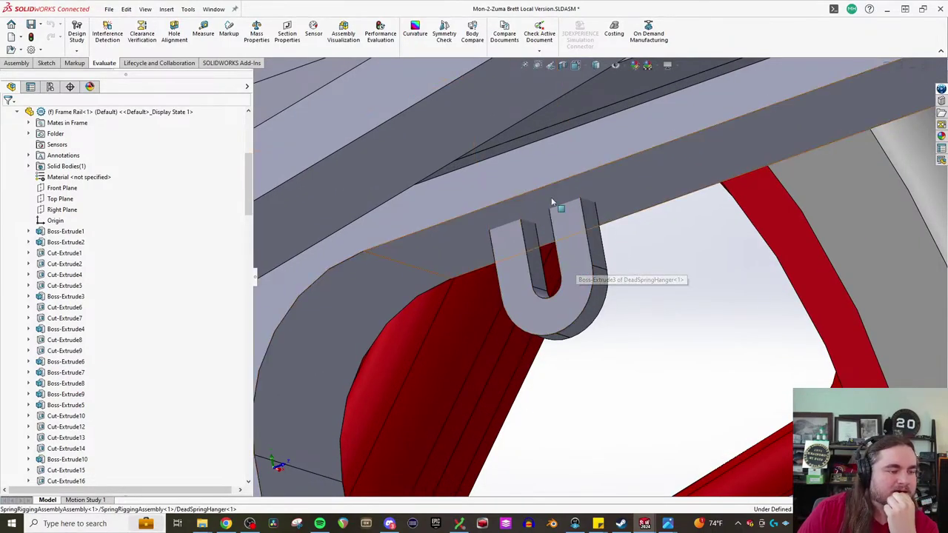
scroll(552, 202, "up", 8)
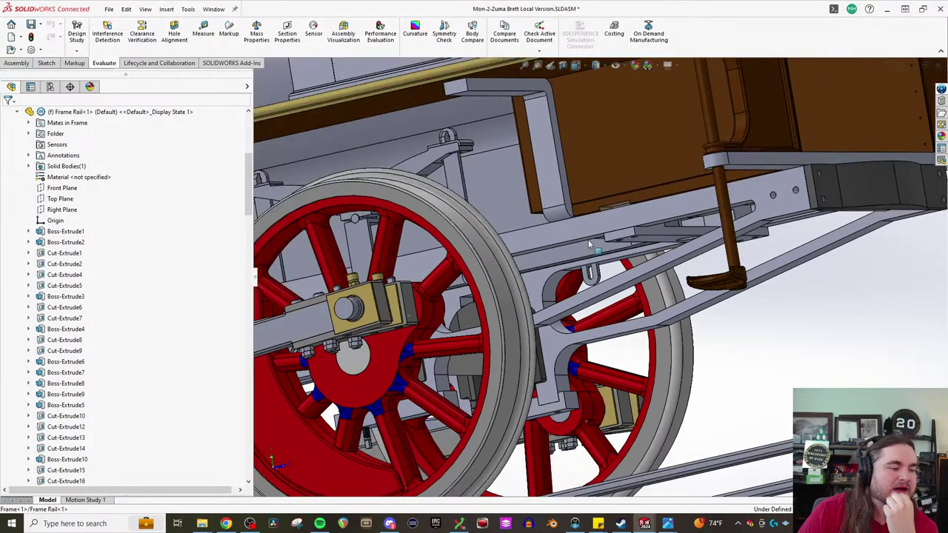
scroll(589, 244, "down", 3)
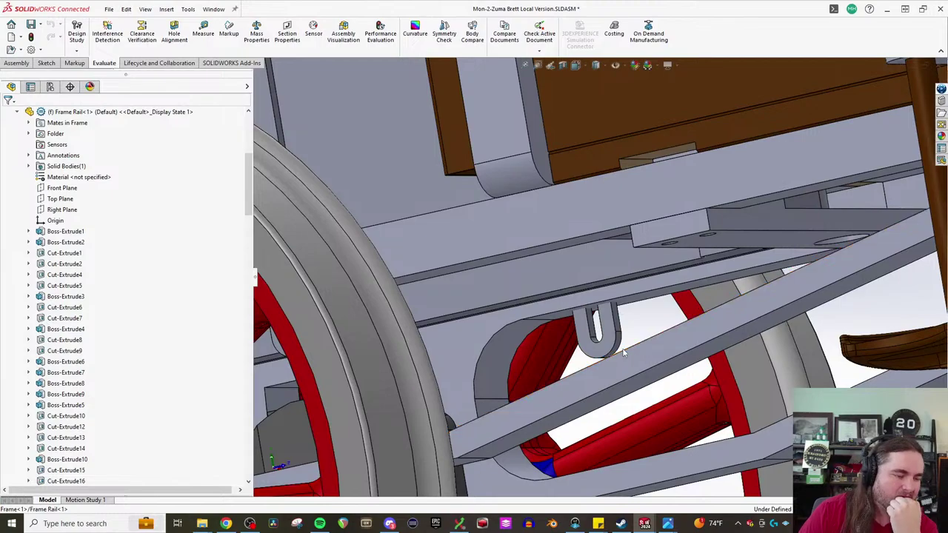
middle_click_drag(655, 345, 651, 329)
scroll(593, 330, "down", 4)
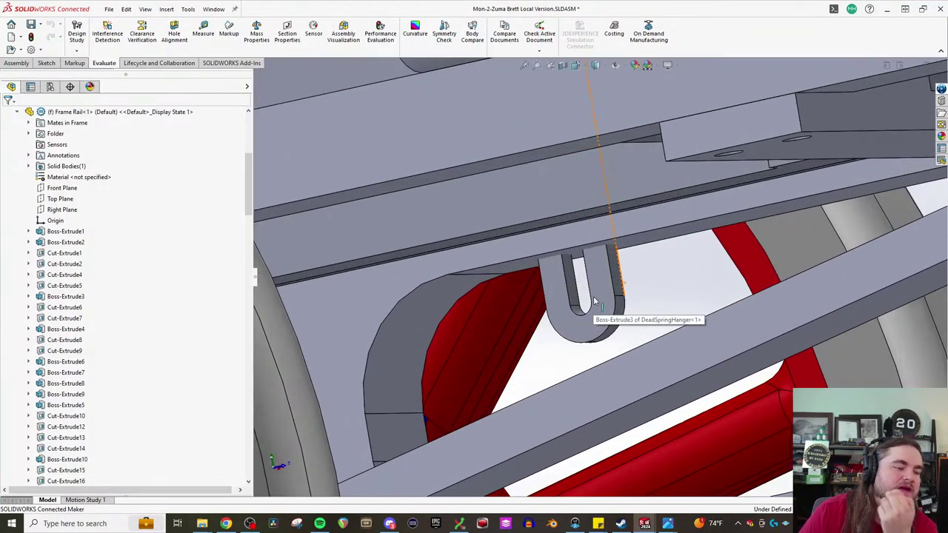
scroll(594, 301, "down", 2)
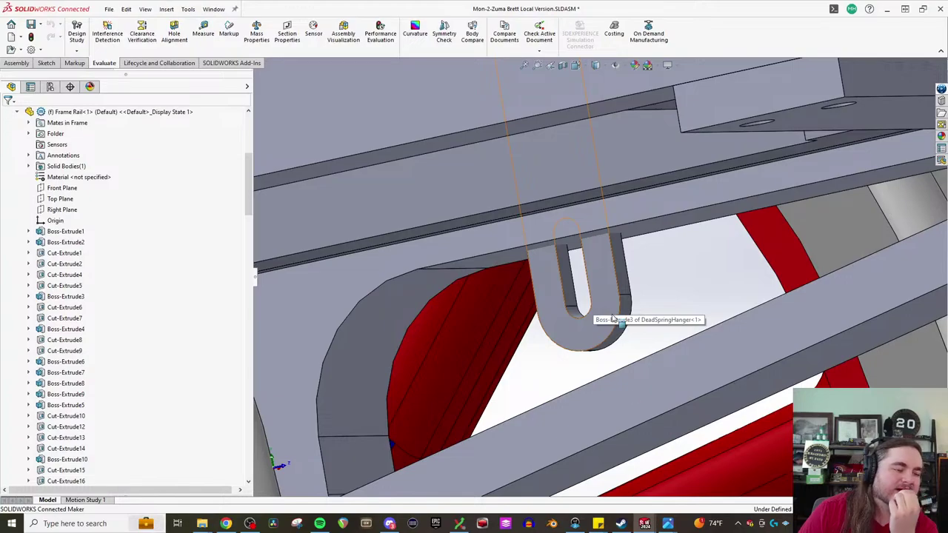
Step: Switch to SpringRiggingAssembly and rebuild it with the changed hanger, then return to DeadSpringHanger.SLDPRT
mouse_move(646, 524)
mouse_move(676, 485)
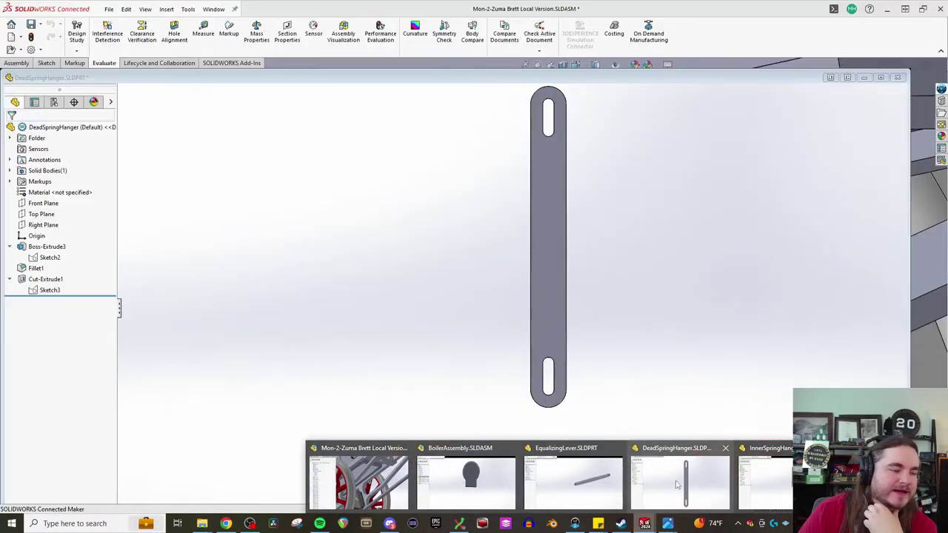
mouse_move(889, 481)
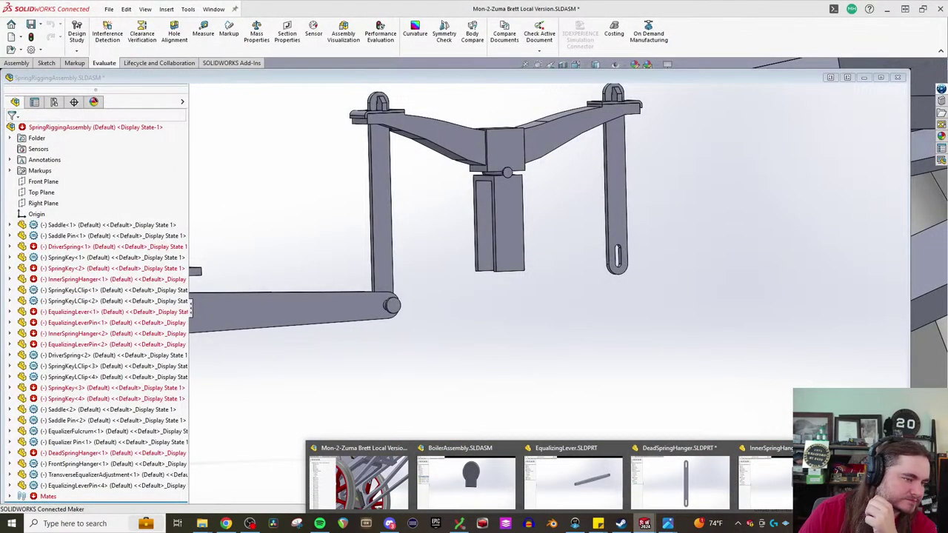
mouse_move(360, 481)
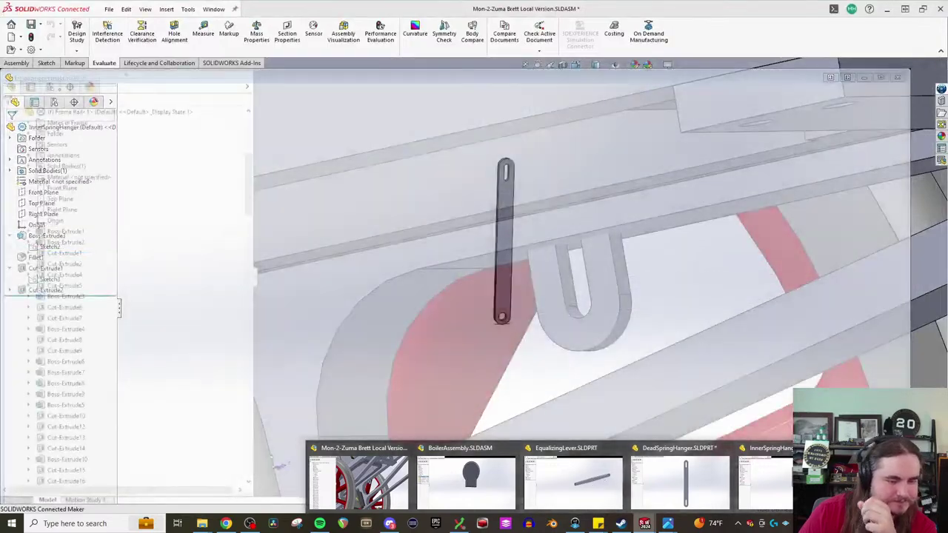
left_click(770, 481)
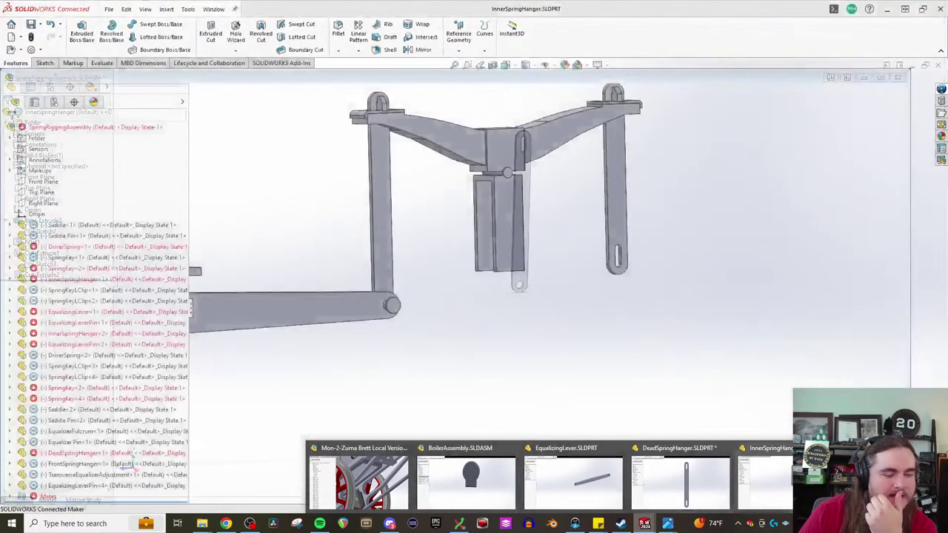
left_click(889, 481)
left_click(643, 524)
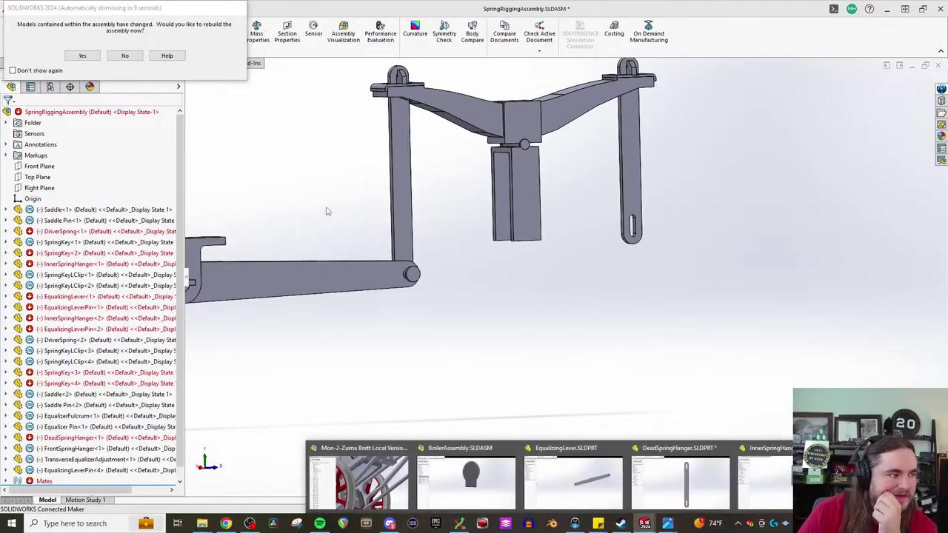
left_click(86, 54)
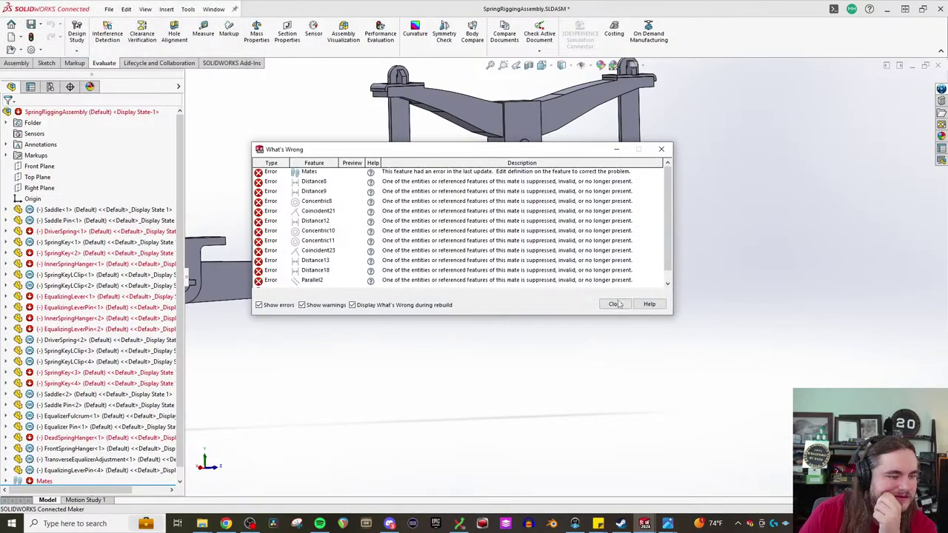
left_click(617, 304)
mouse_move(646, 523)
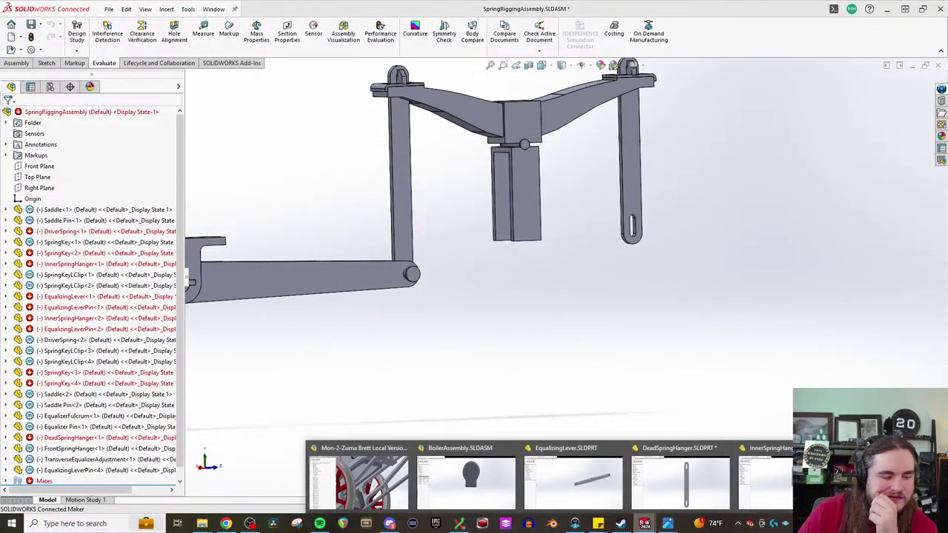
left_click(681, 481)
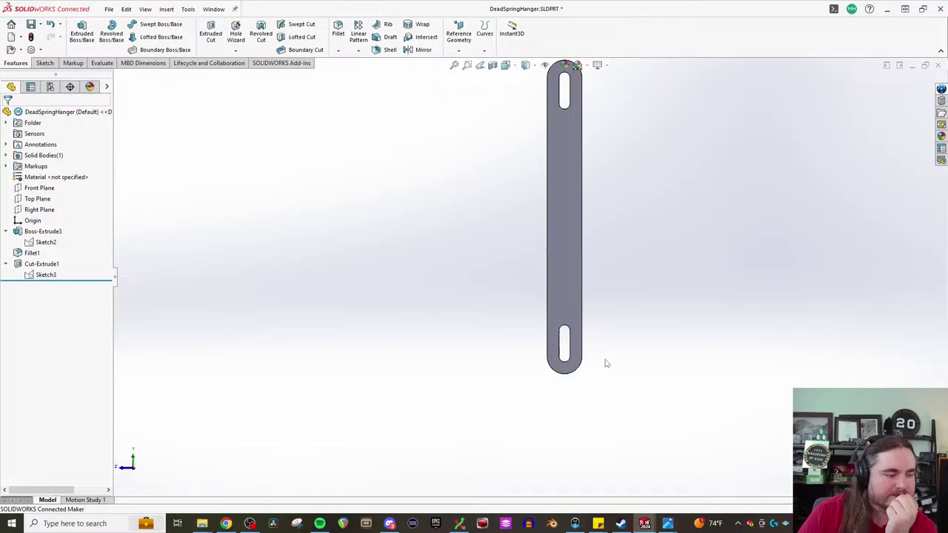
Step: Set the dead spring hanger's overall length in Sketch2 to 17 in and rebuild the part
left_click(44, 243)
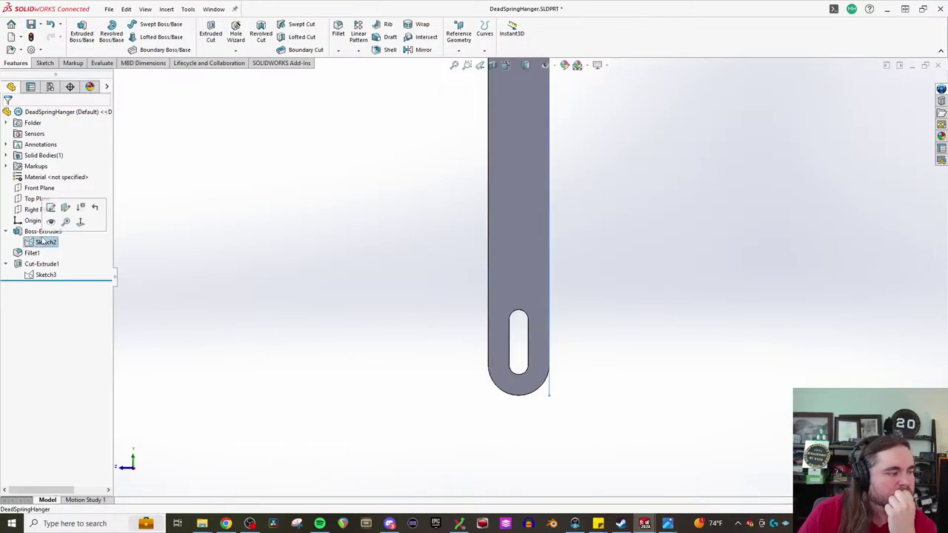
left_click(42, 231)
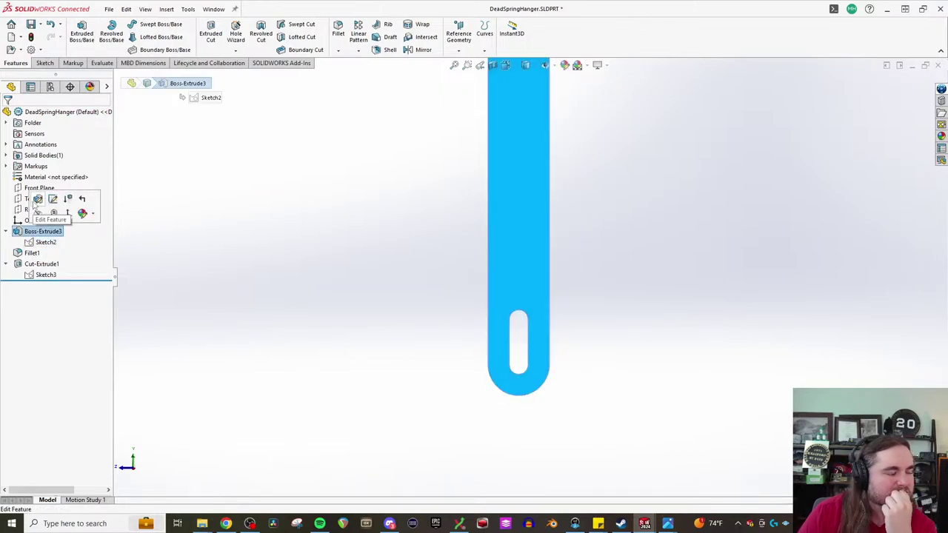
left_click(43, 243)
left_click(39, 215)
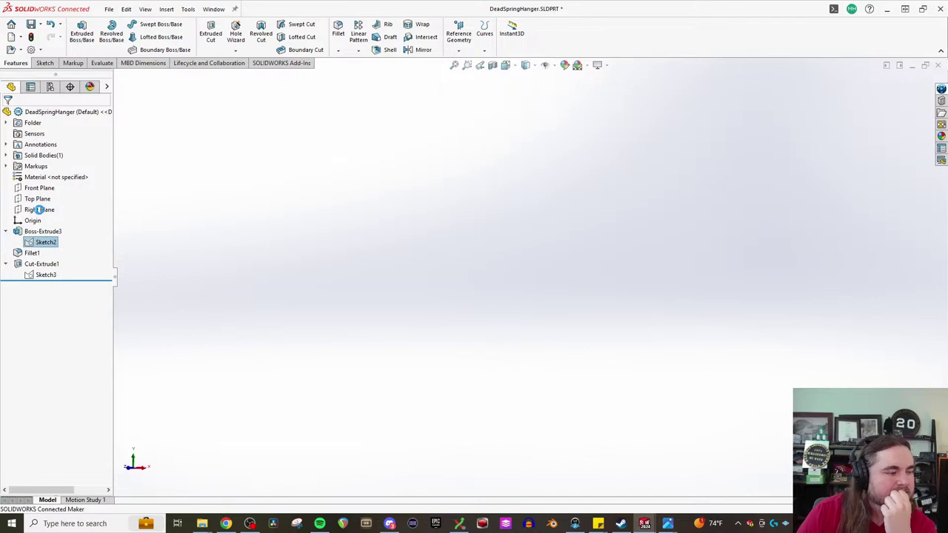
double_click(586, 243)
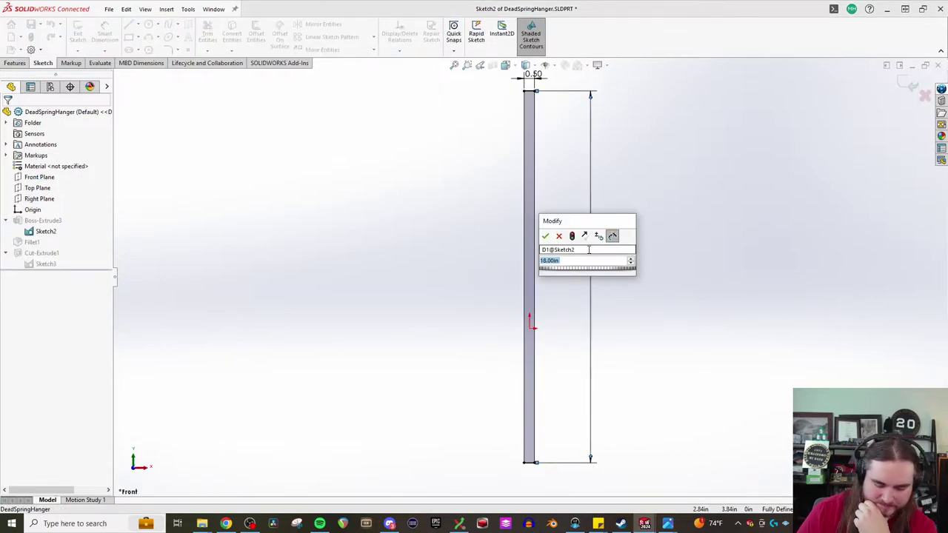
type("17")
key("Return")
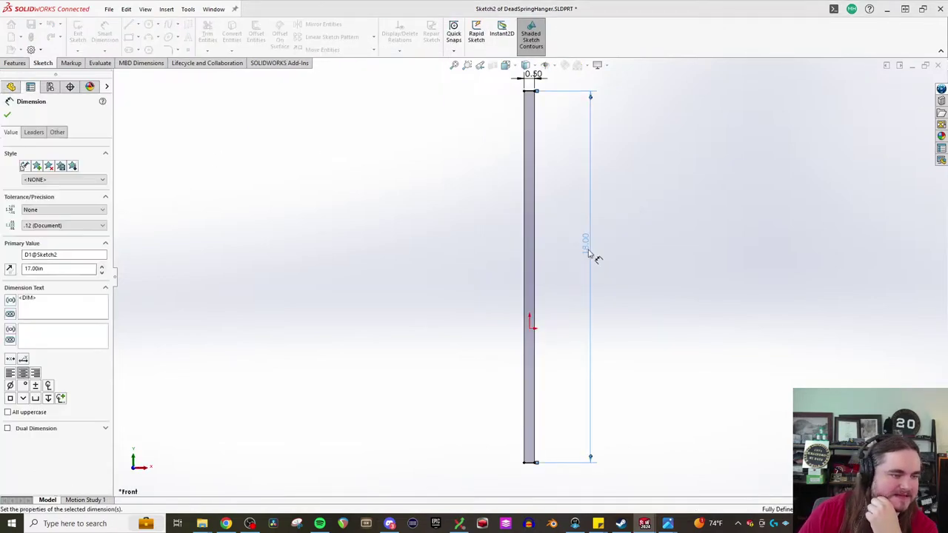
left_click(30, 36)
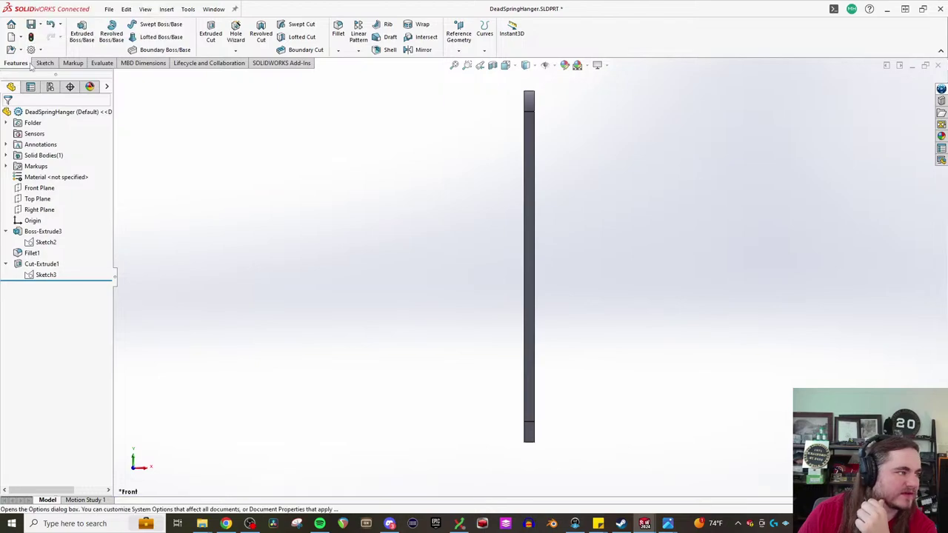
Step: Switch to the Mon-2-Zuma locomotive assembly and rebuild it with the 17 in hanger, dismissing the error list
mouse_move(644, 525)
left_click(392, 476)
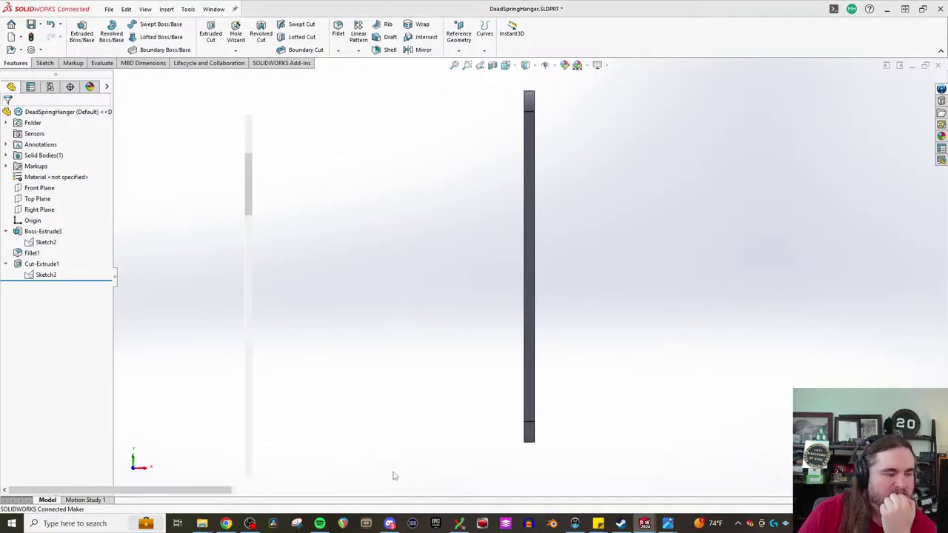
left_click(88, 56)
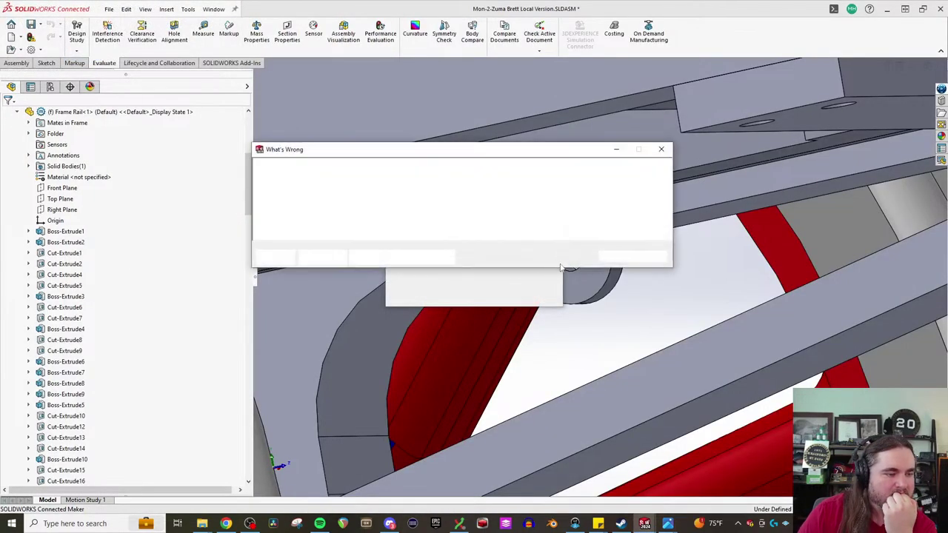
left_click(614, 257)
Step: Return to DeadSpringHanger.SLDPRT, set the hanger's overall length in Sketch2 to 17.5 in, and rebuild the part
mouse_move(645, 524)
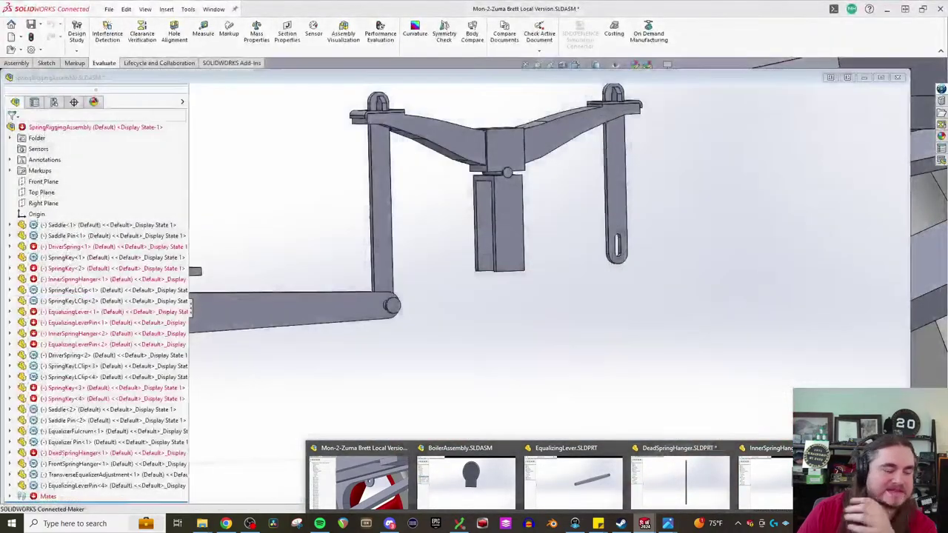
left_click(767, 478)
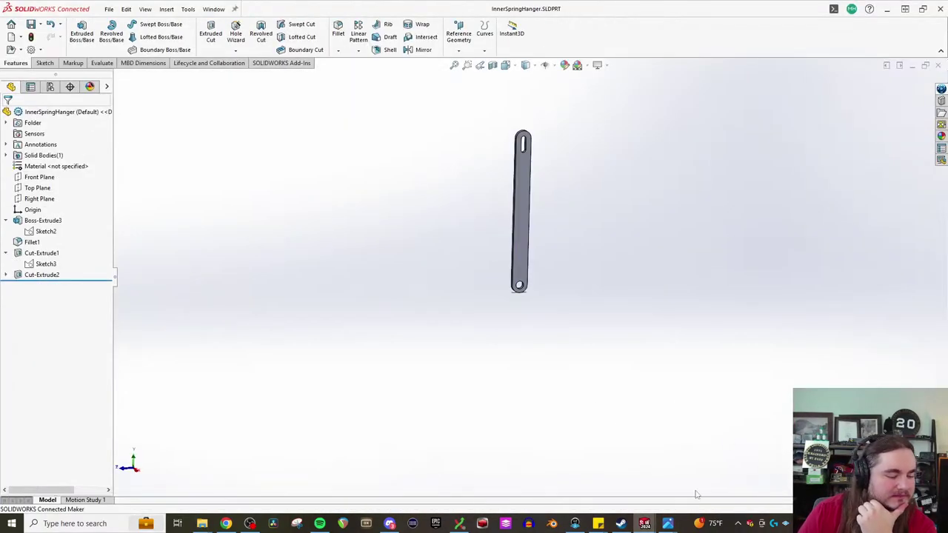
mouse_move(645, 524)
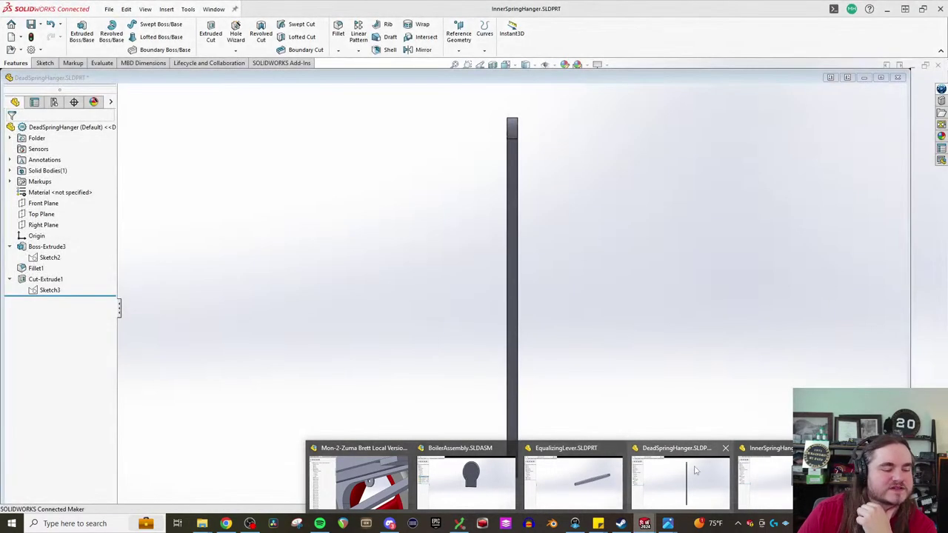
left_click(673, 478)
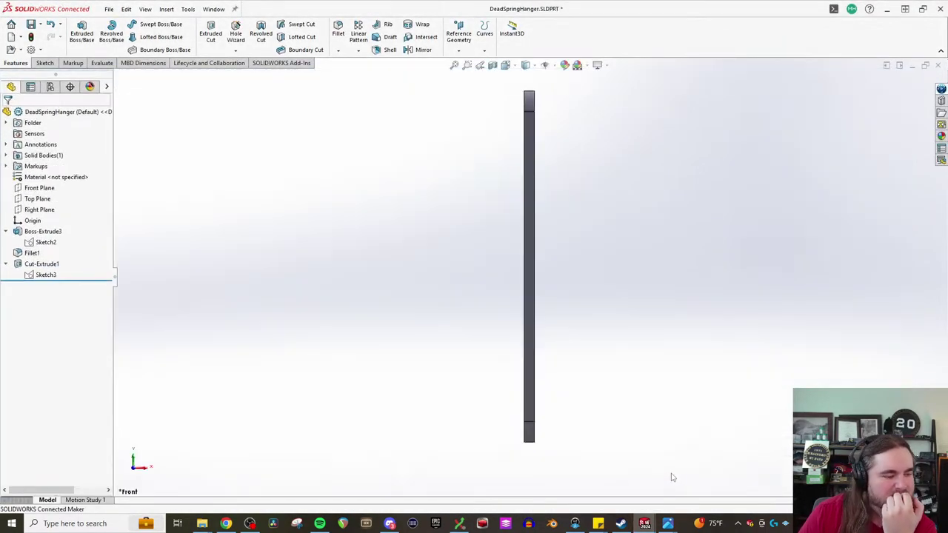
middle_click_drag(393, 226, 341, 237)
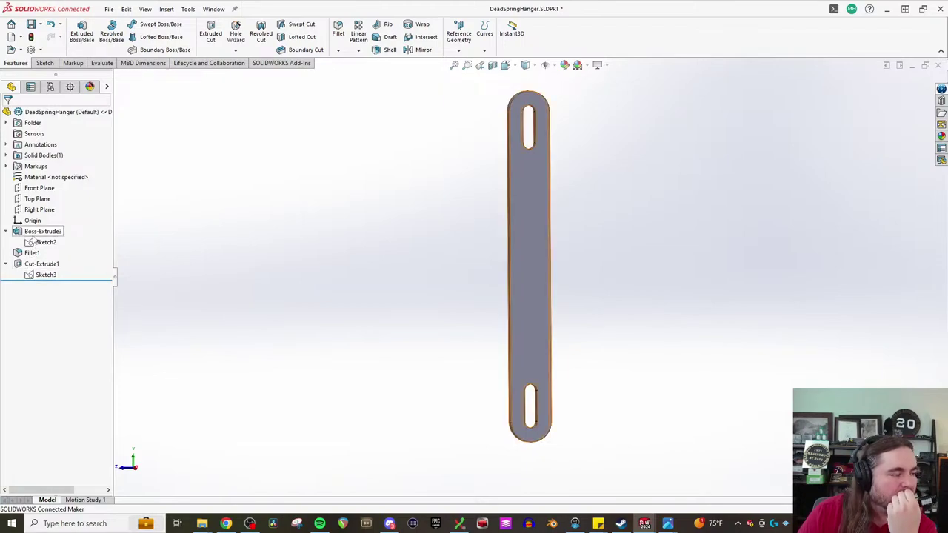
left_click(35, 241)
left_click(52, 214)
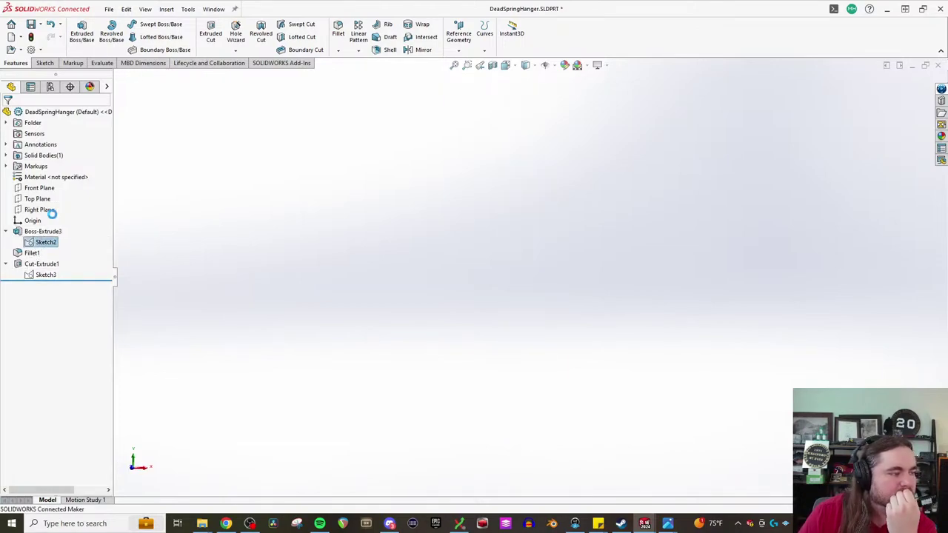
double_click(592, 246)
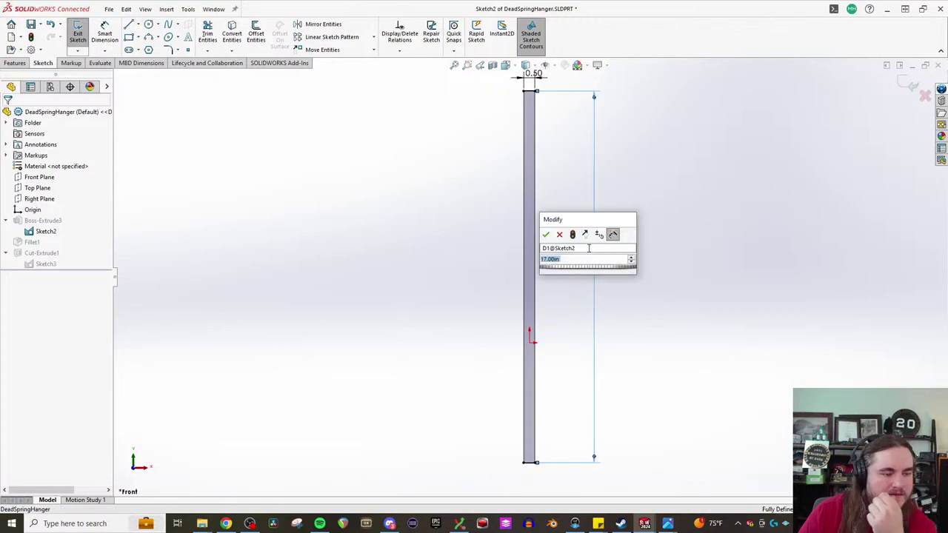
type("17.5")
key("Return")
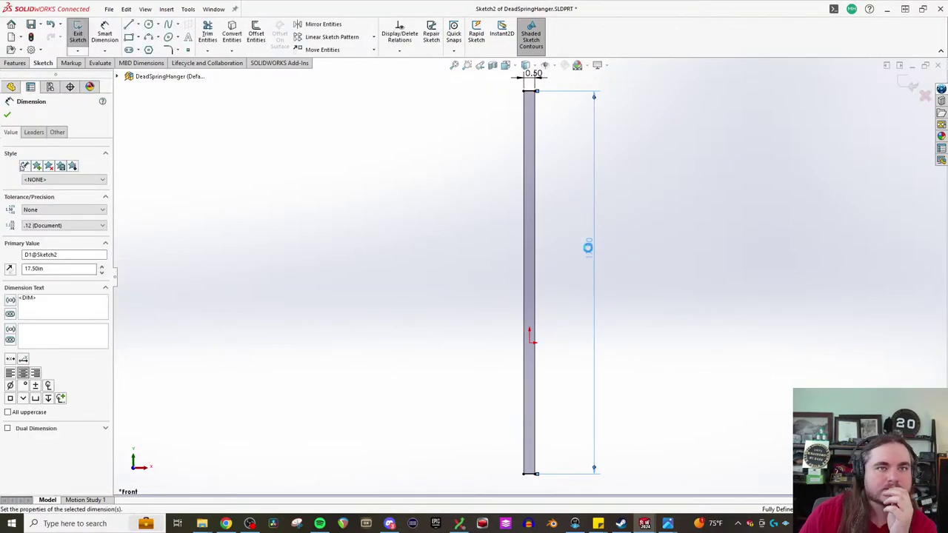
left_click(31, 37)
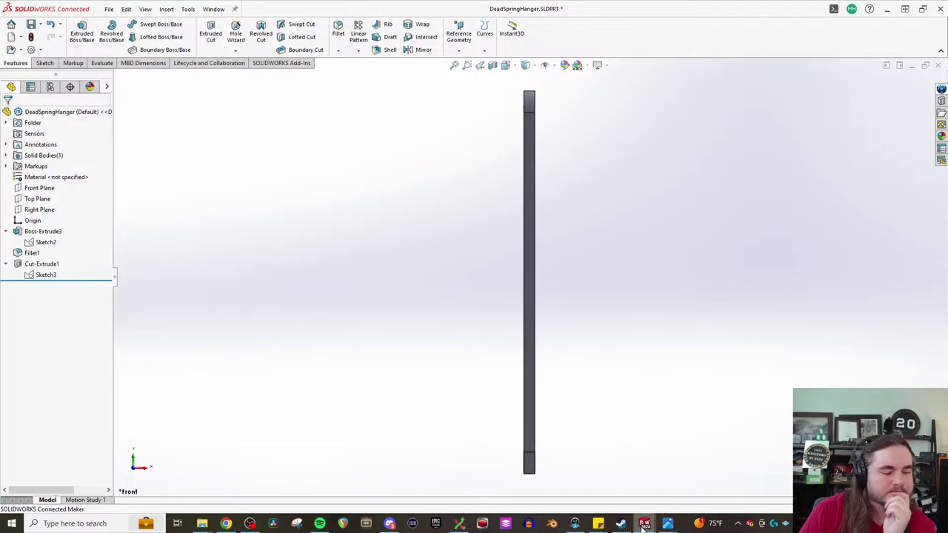
Step: Switch to the Mon-2-Zuma locomotive assembly and rebuild it with the 17.5 in hanger, dismissing the error list
left_click(361, 485)
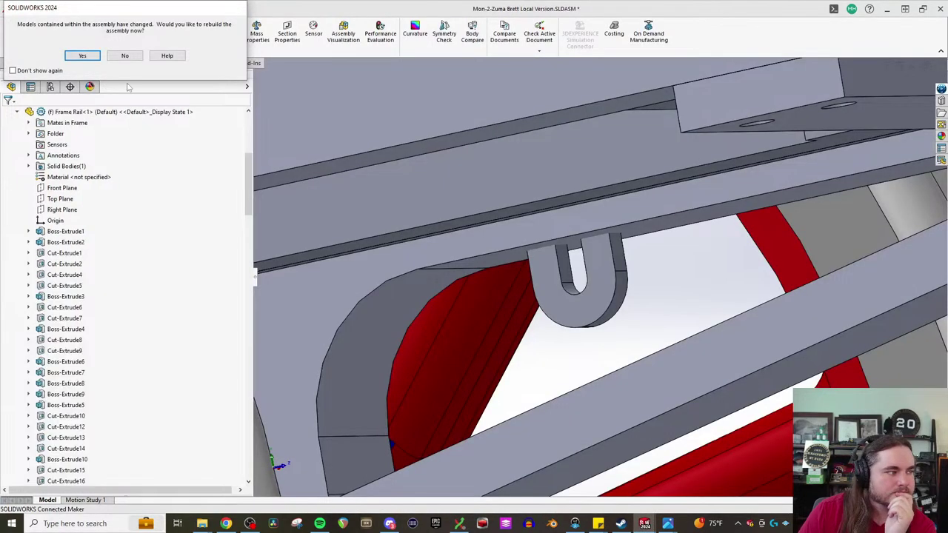
left_click(82, 56)
left_click(617, 257)
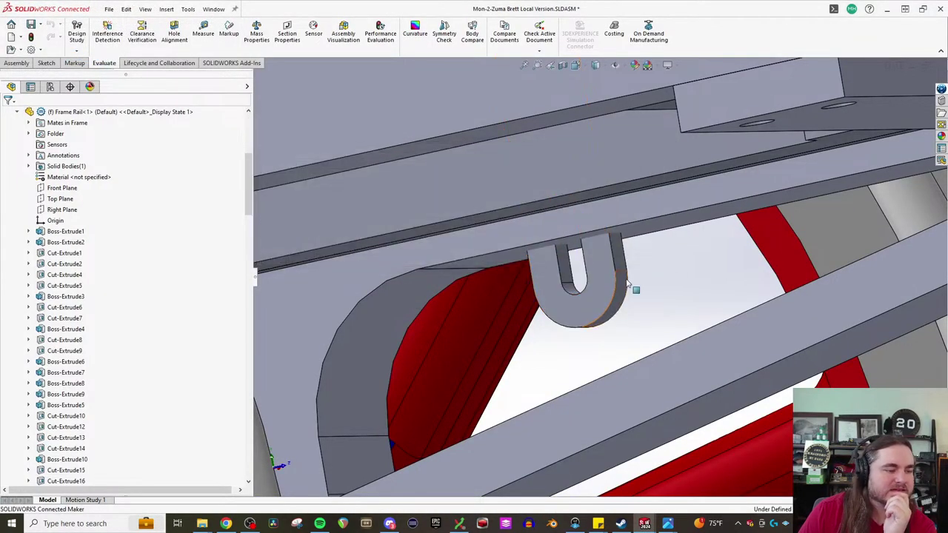
Step: Switch to SpringRiggingAssembly and rebuild it with the resized dead spring hanger, dismissing the error list
mouse_move(643, 524)
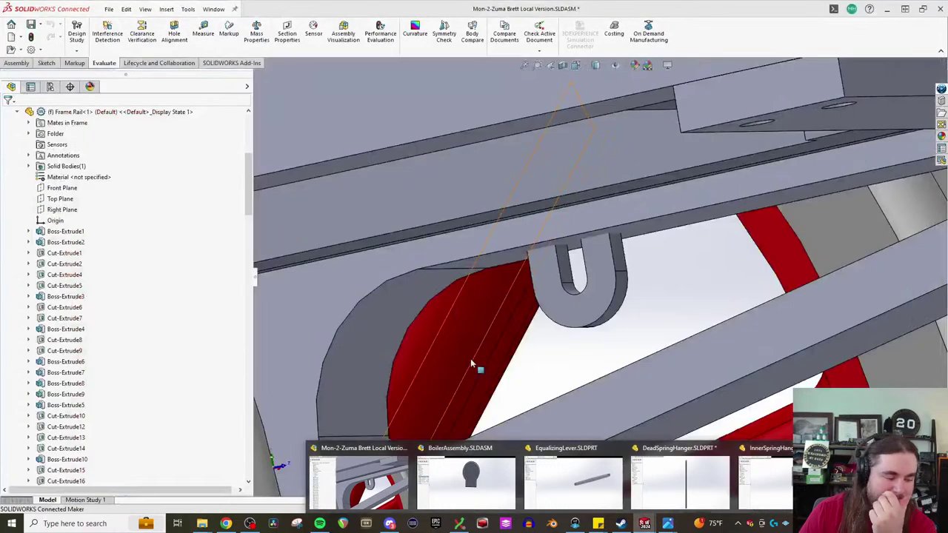
left_click(893, 477)
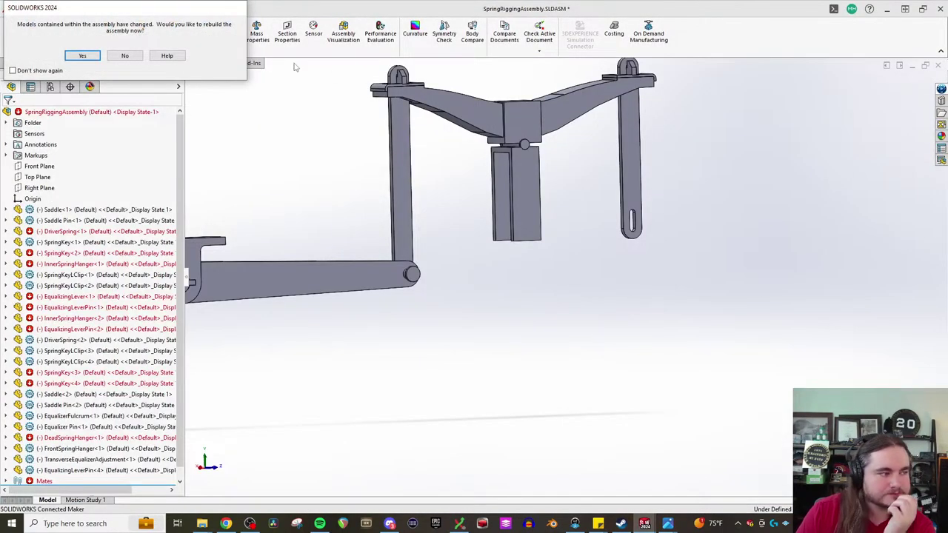
left_click(89, 56)
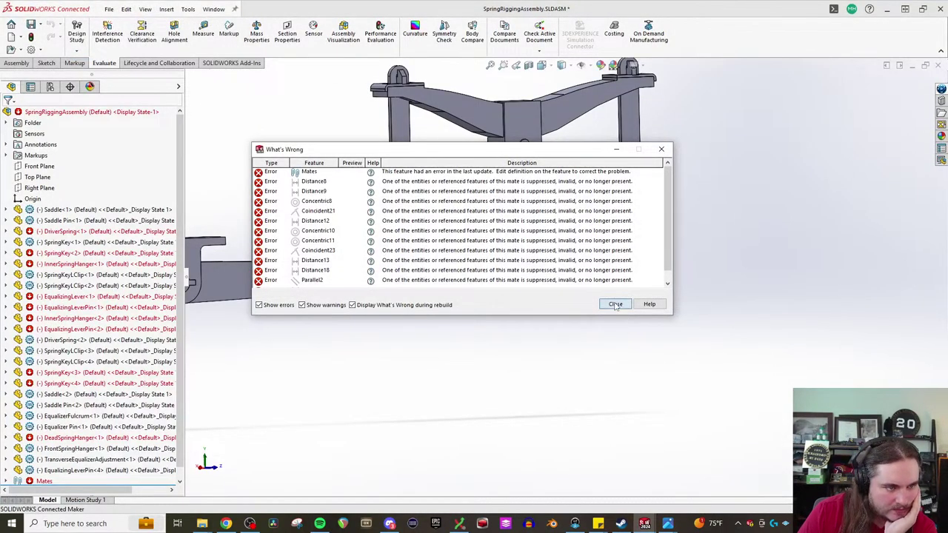
left_click(615, 304)
Step: Examine how the dead spring hanger hangs from the driver spring and where its lower slot sits
scroll(629, 165, "up", 2)
scroll(610, 134, "down", 5)
scroll(624, 302, "up", 4)
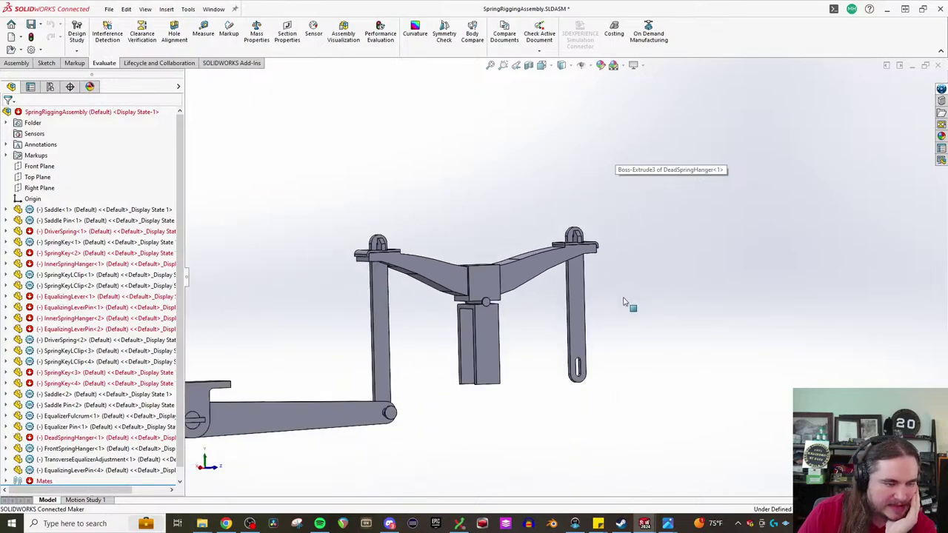
scroll(552, 333, "down", 4)
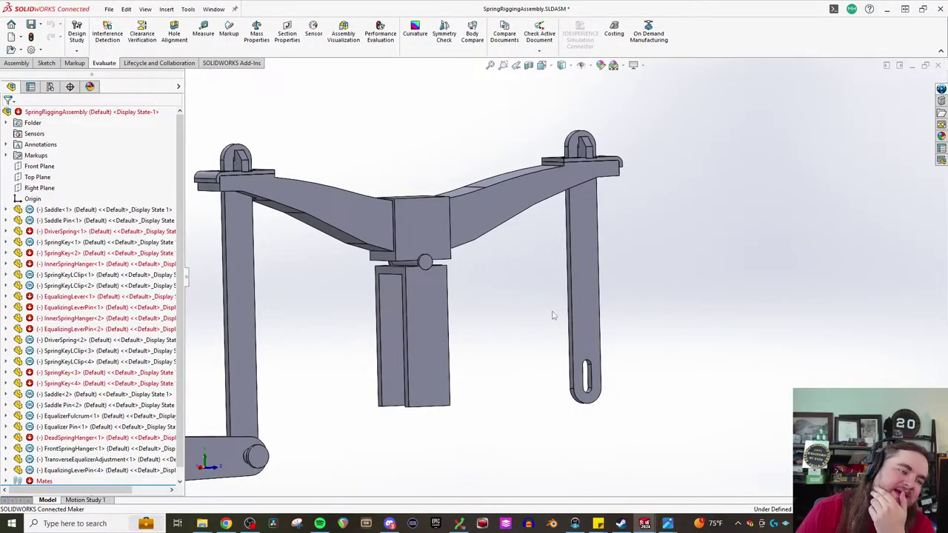
scroll(550, 316, "up", 5)
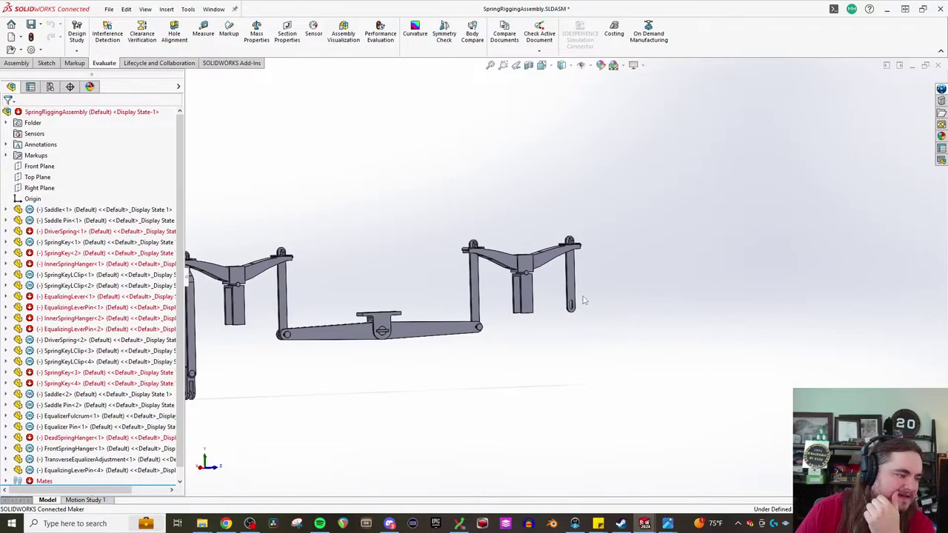
scroll(582, 317, "down", 4)
scroll(506, 220, "up", 3)
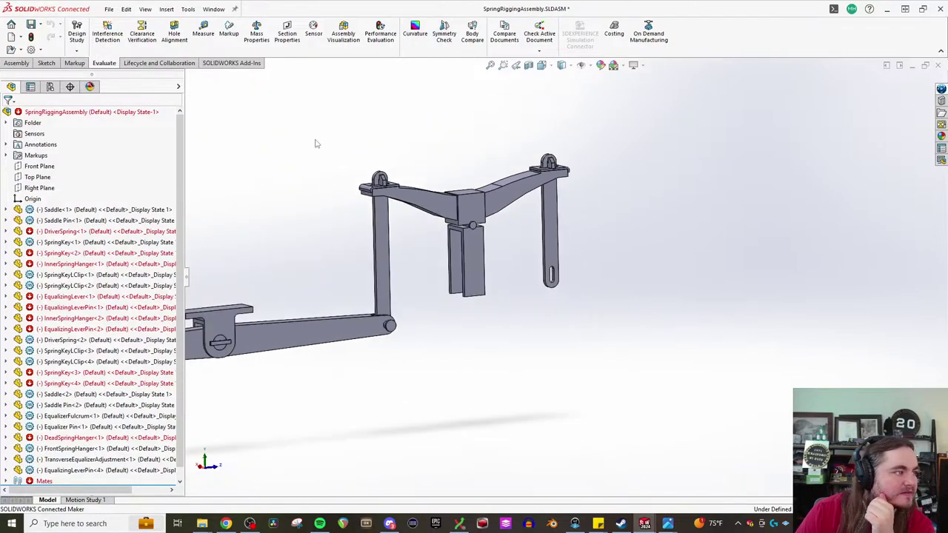
left_click(46, 64)
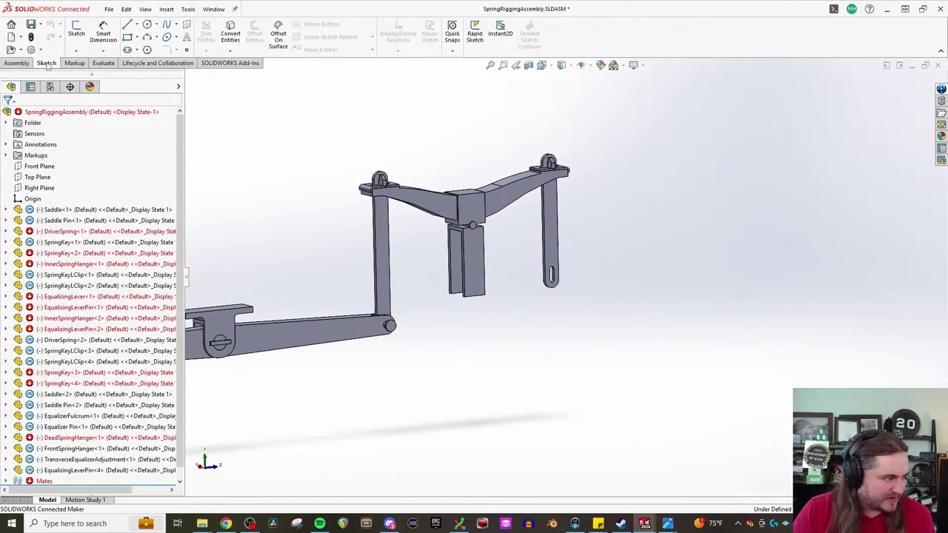
left_click(75, 64)
left_click(102, 63)
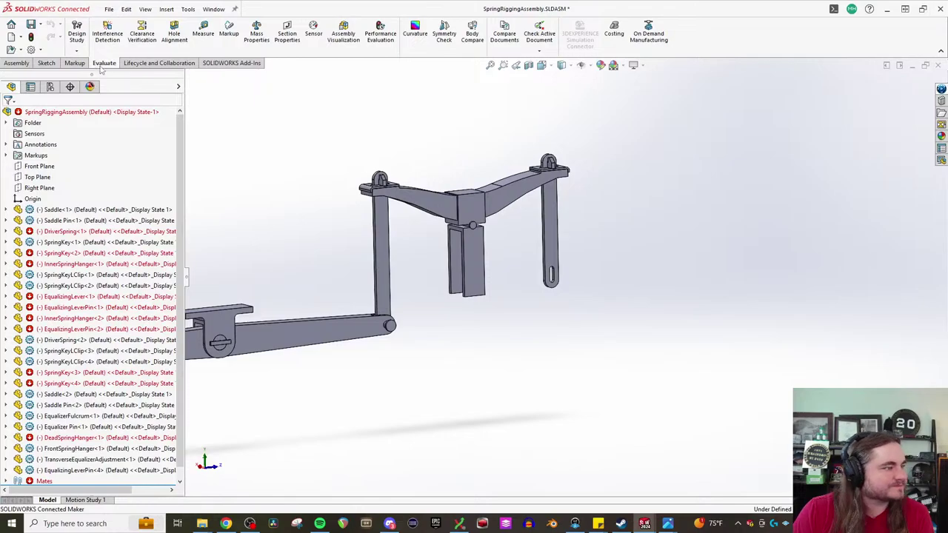
left_click(46, 63)
left_click(16, 64)
left_click(46, 63)
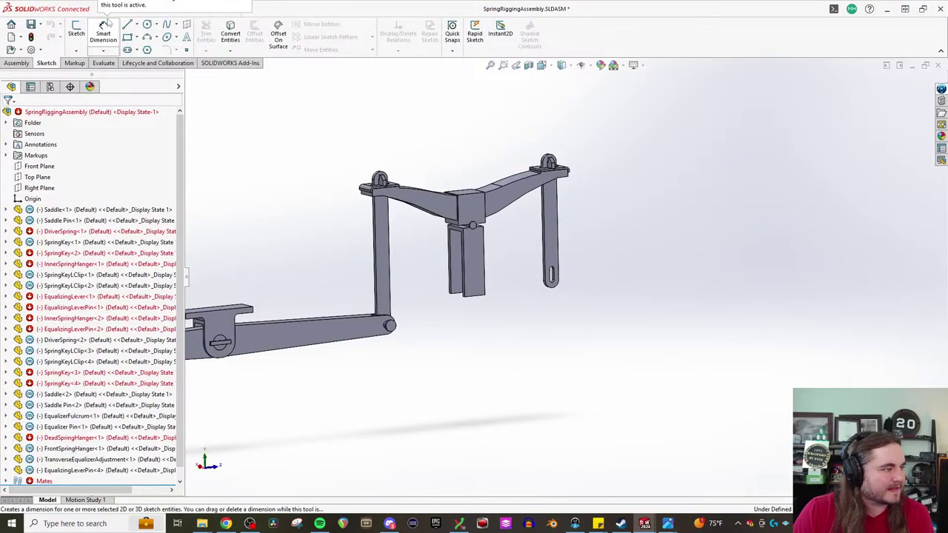
Step: Insert SpringKey.SLDPRT from the Spring Rigging folder and place it beside the dead spring hanger's lower slot
left_click(24, 63)
left_click(119, 50)
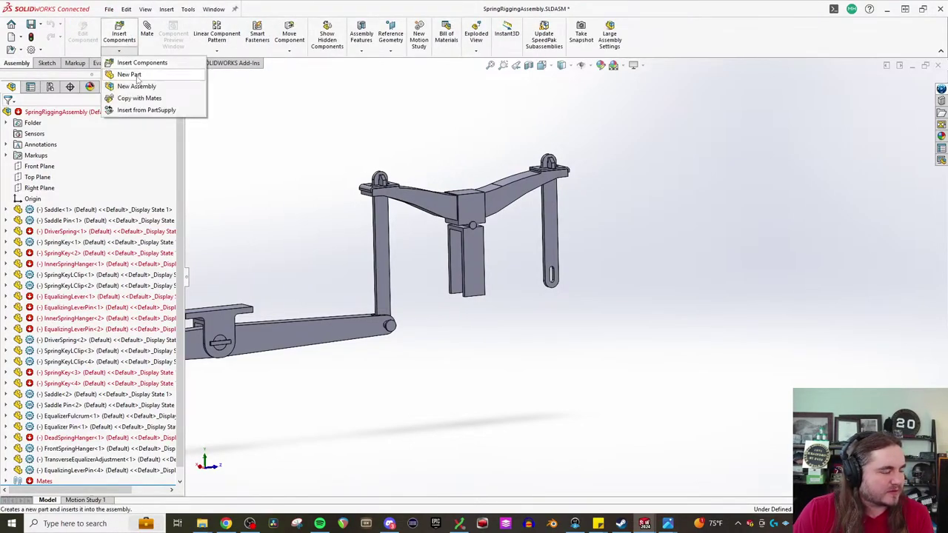
left_click(142, 63)
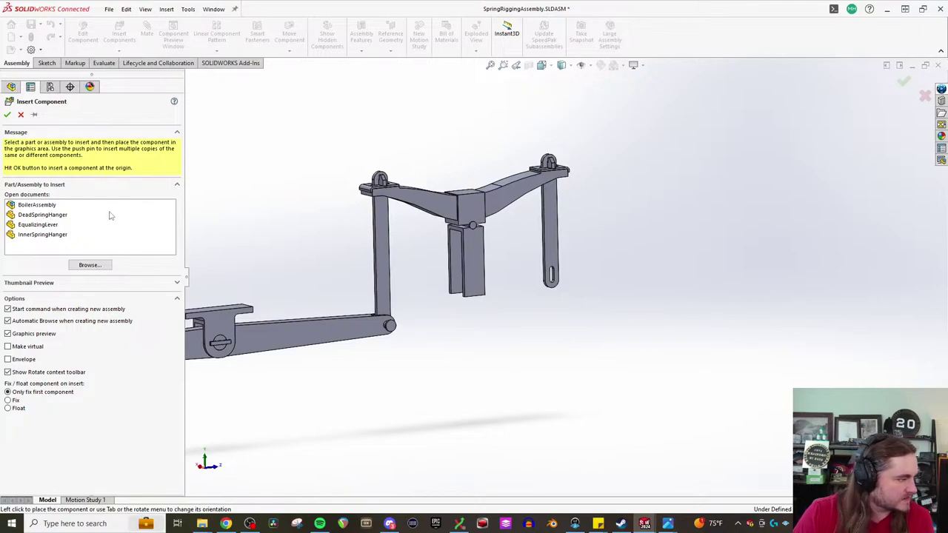
left_click(91, 265)
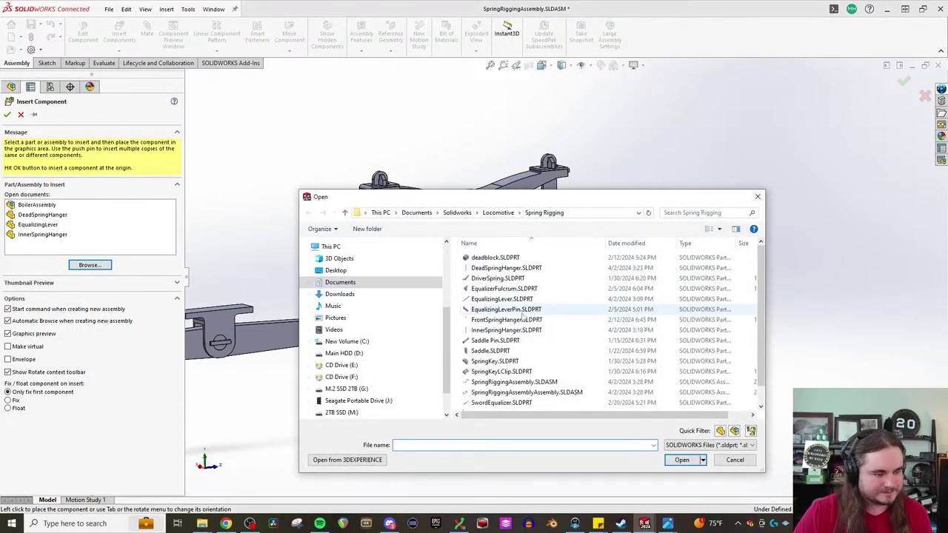
left_click(495, 361)
left_click(682, 460)
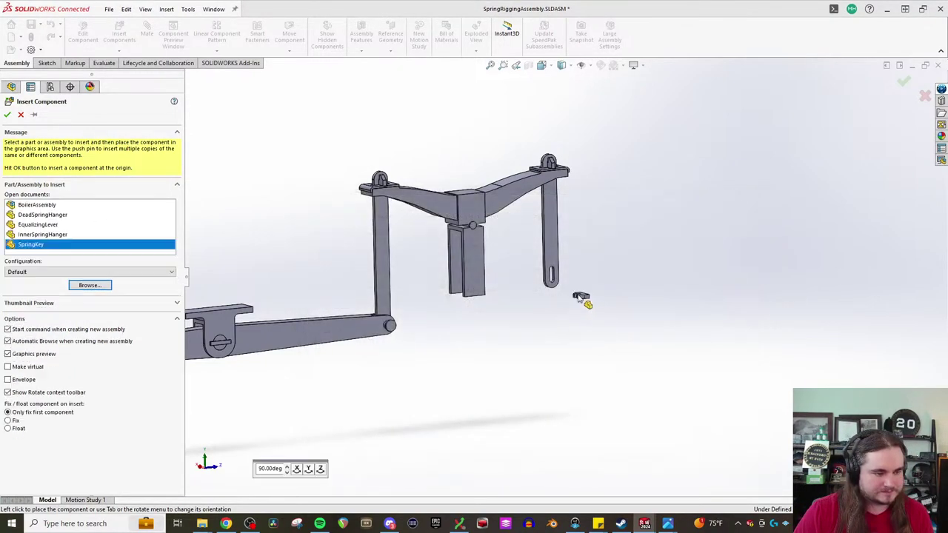
left_click(582, 294)
Step: Mate the spring key's rounded notch face concentric with the lower end of the dead spring hanger's slot
scroll(578, 297, "down", 5)
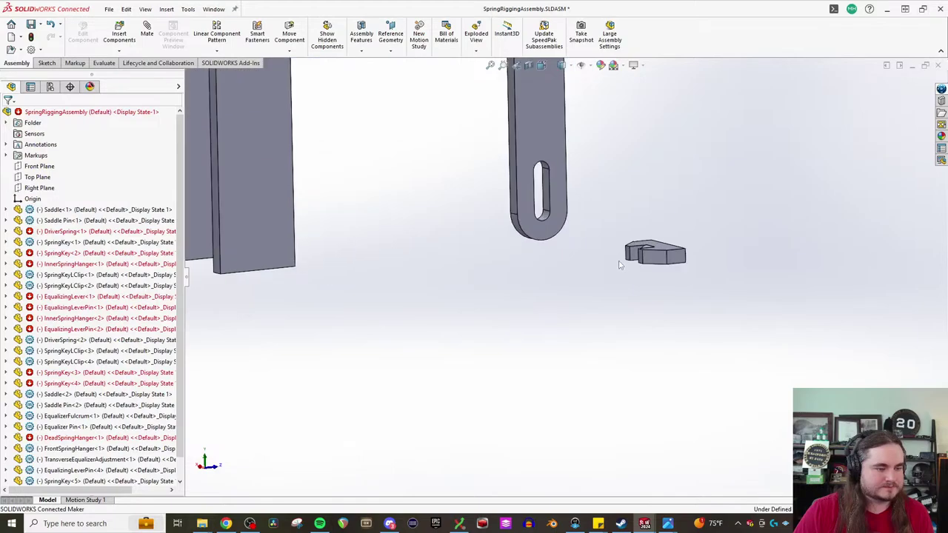
left_click(148, 45)
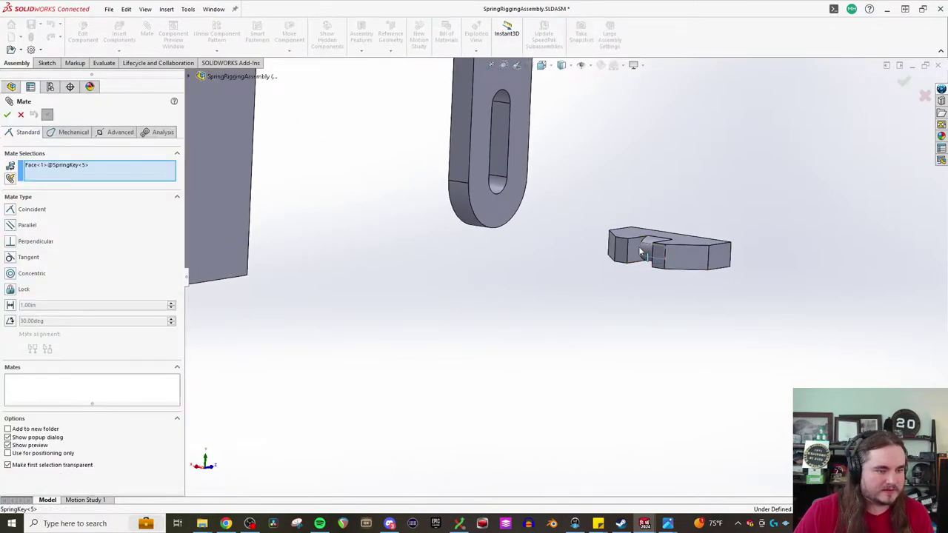
left_click(486, 189)
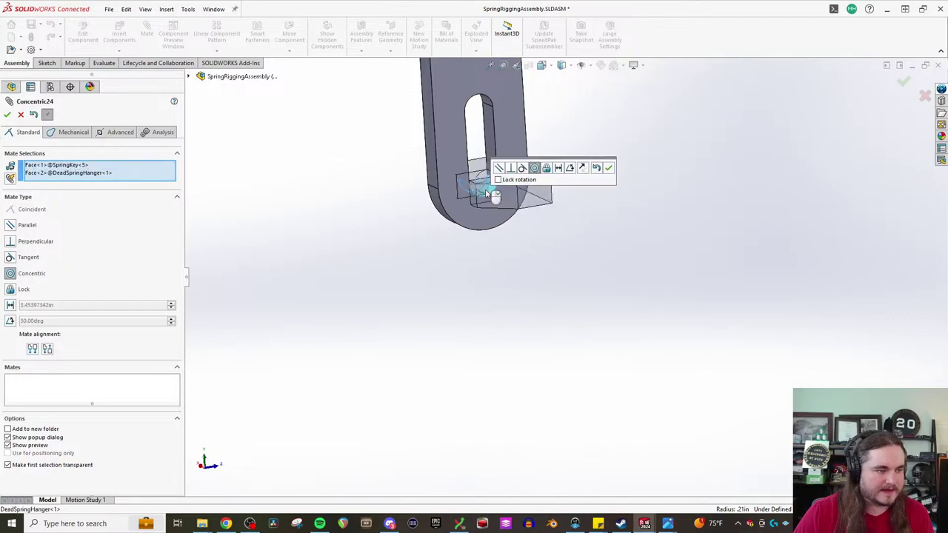
left_click(608, 168)
Step: Add a parallel mate between the spring key's broad flat face and the dead spring hanger's slot side
left_click(537, 176)
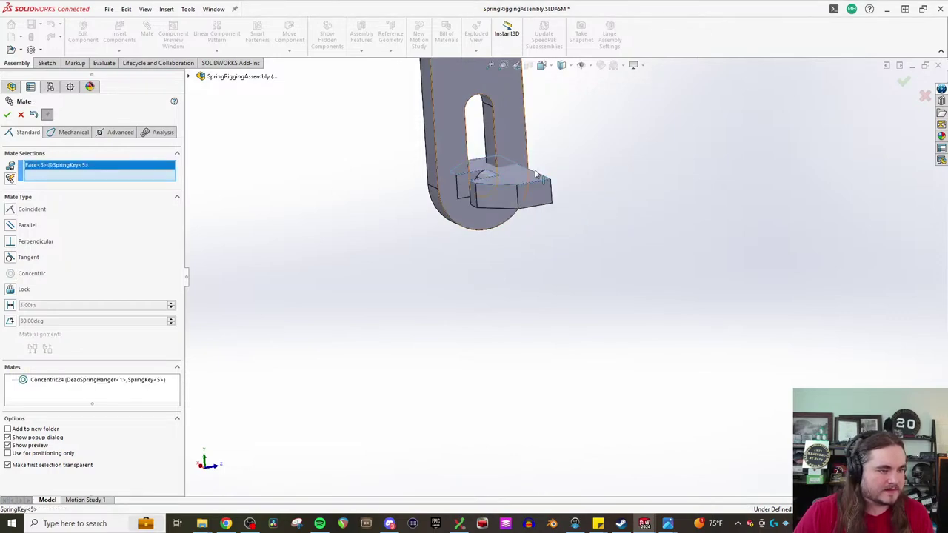
middle_click_drag(537, 175, 482, 155)
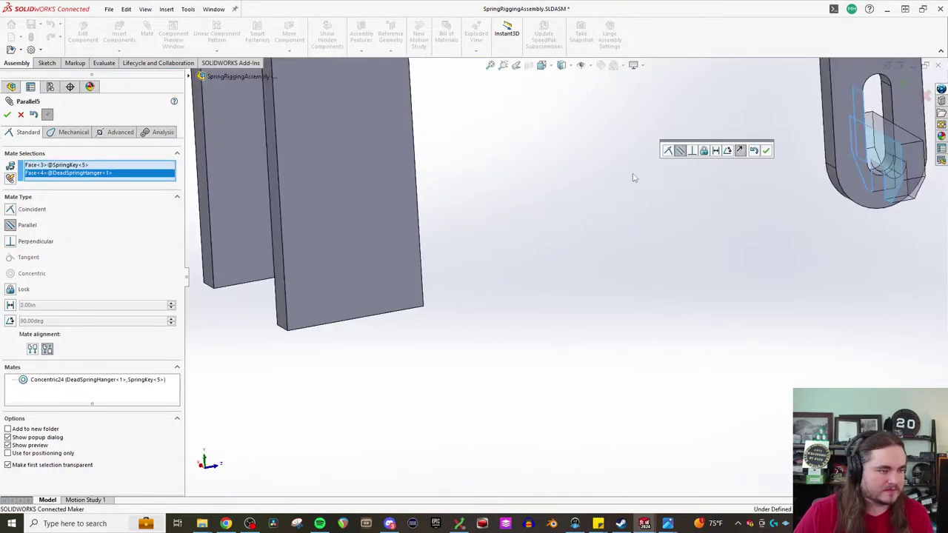
scroll(542, 245, "up", 4)
scroll(700, 211, "down", 6)
middle_click_drag(694, 220, 644, 187)
left_click(765, 151)
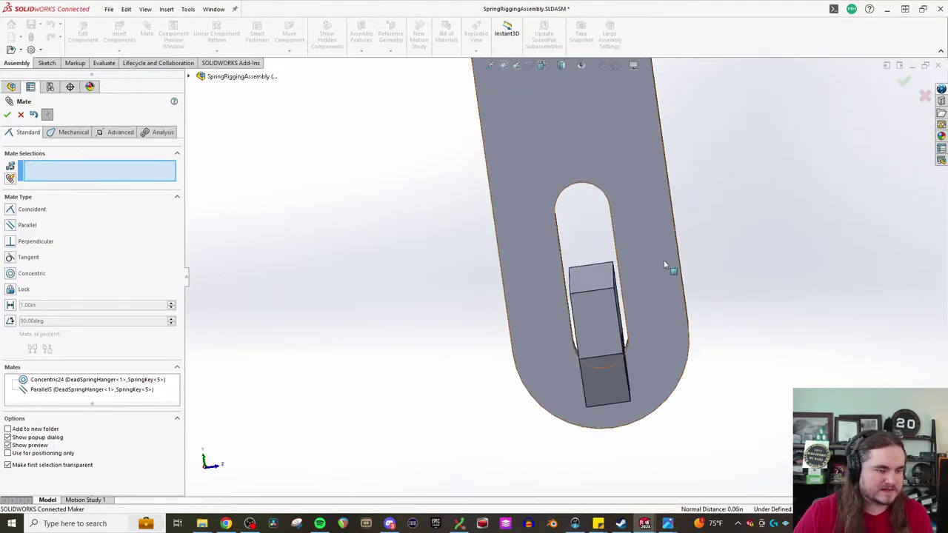
Step: Mate the spring key's inner notch face to the dead spring hanger's flat face at a distance of 1/32 in
middle_click_drag(665, 264, 699, 254)
middle_click_drag(572, 269, 542, 269)
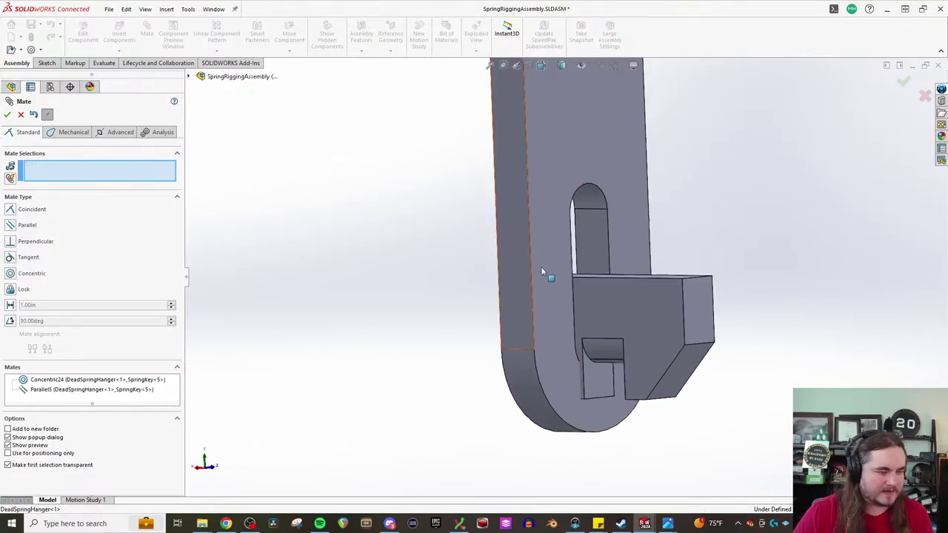
left_click(592, 380)
middle_click_drag(556, 380, 620, 355)
left_click(470, 392)
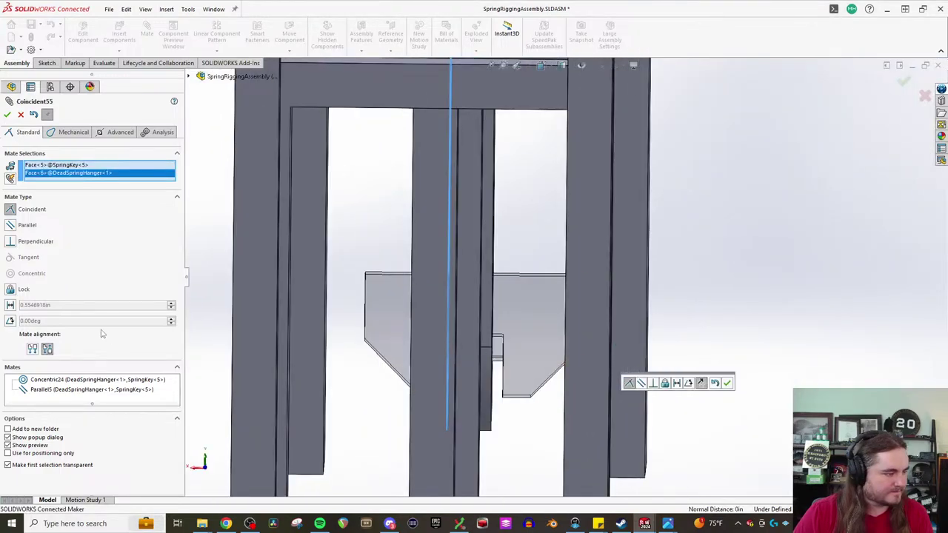
left_click(10, 305)
type("1/32")
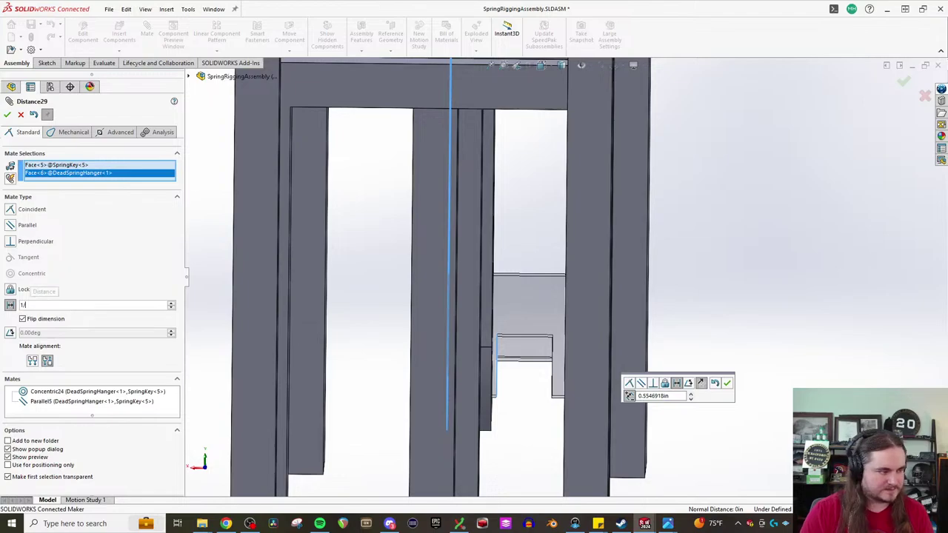
key("Return")
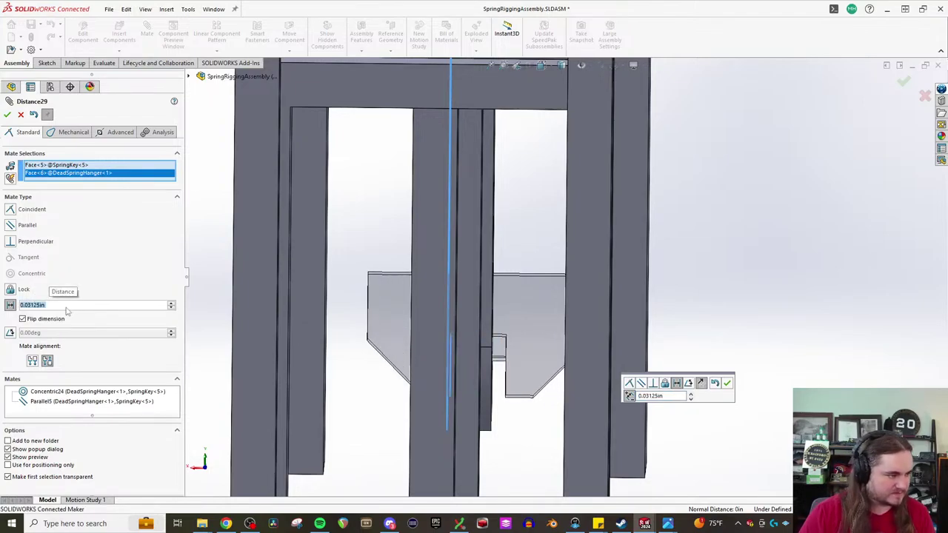
Step: Turn off the flipped dimension, set the spring key's mate distance to 1/16 in and accept the mate
left_click(23, 320)
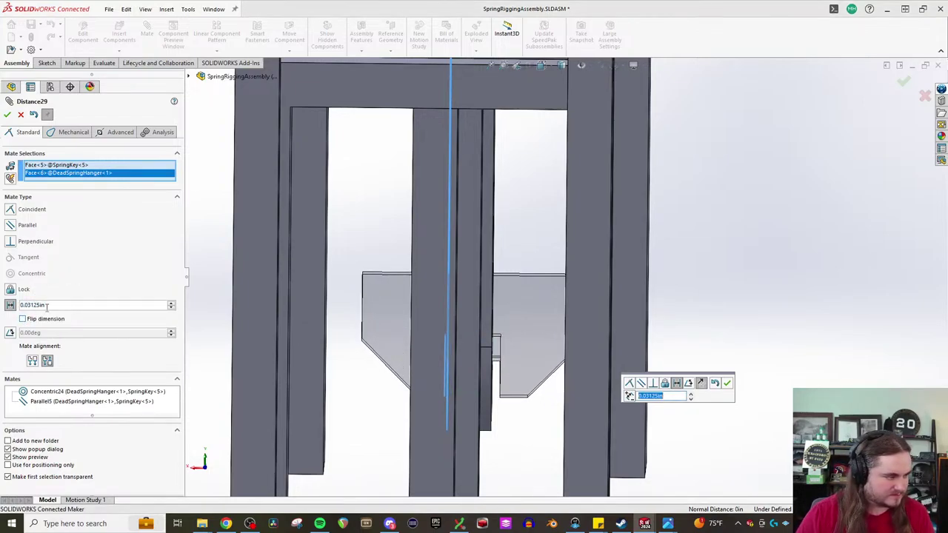
left_click(53, 307)
type("1/16")
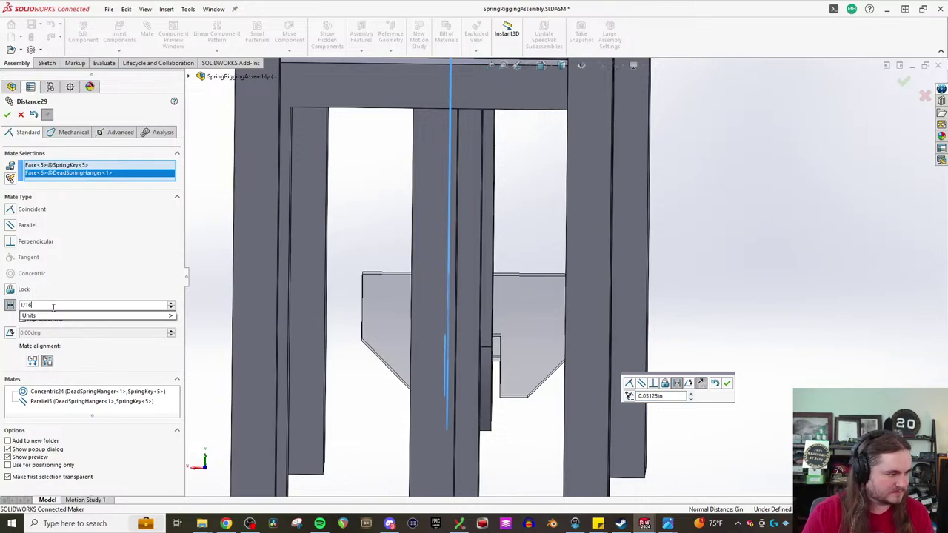
key("Return")
key("Return")
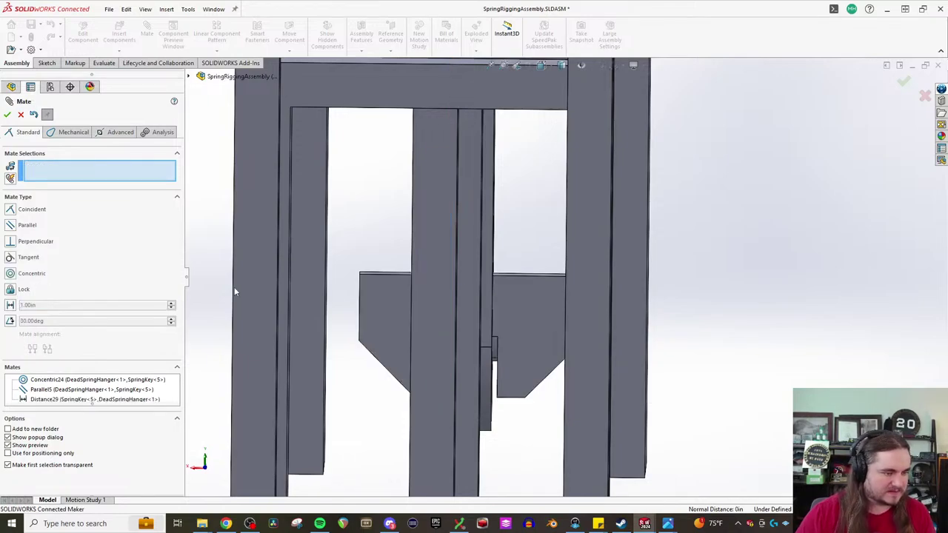
Step: Leave the Mate command and save all open documents
middle_click_drag(694, 272, 702, 266)
scroll(696, 274, "up", 4)
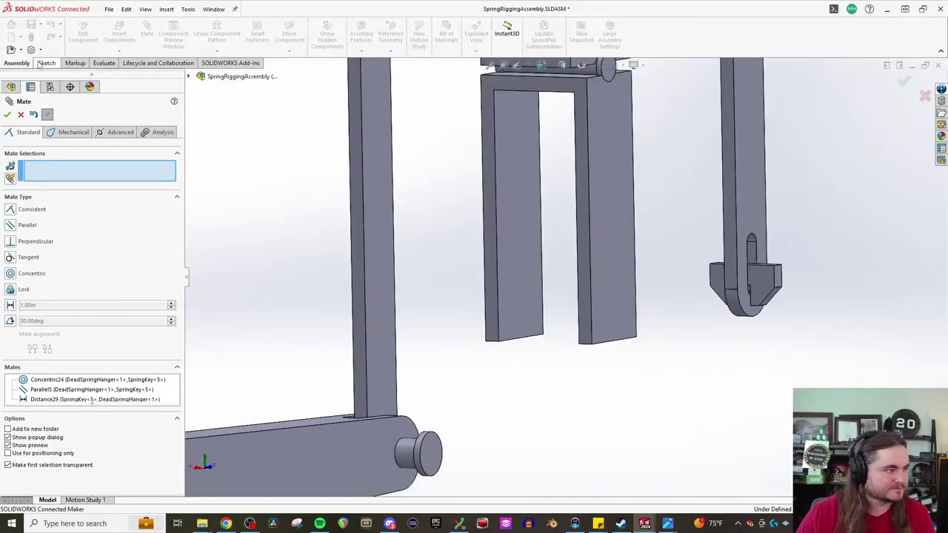
scroll(565, 278, "up", 5)
left_click(109, 9)
left_click(377, 193)
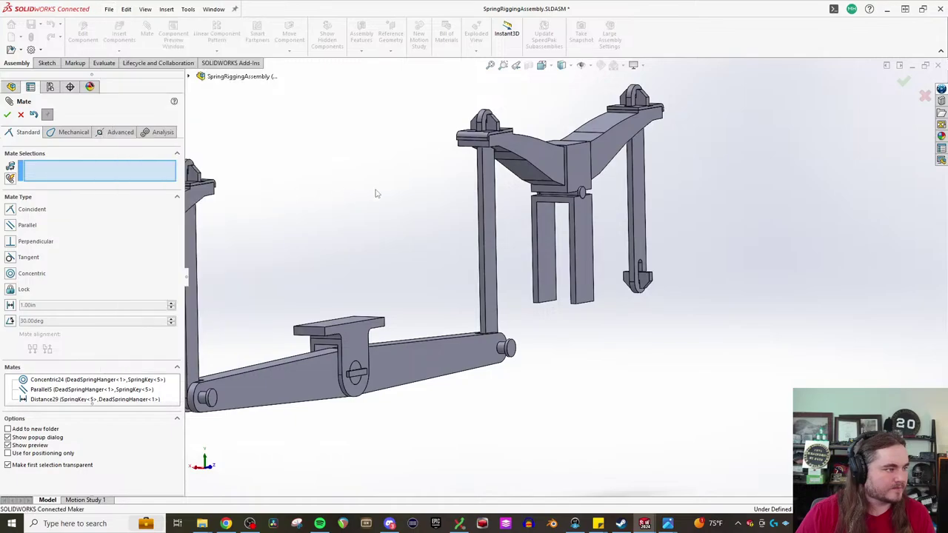
key("Escape")
left_click(109, 9)
left_click(141, 163)
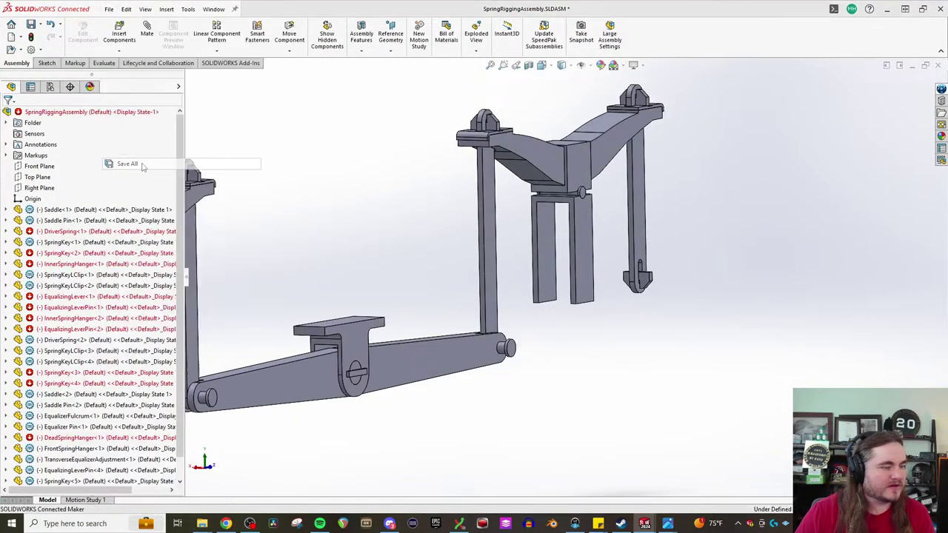
left_click(485, 256)
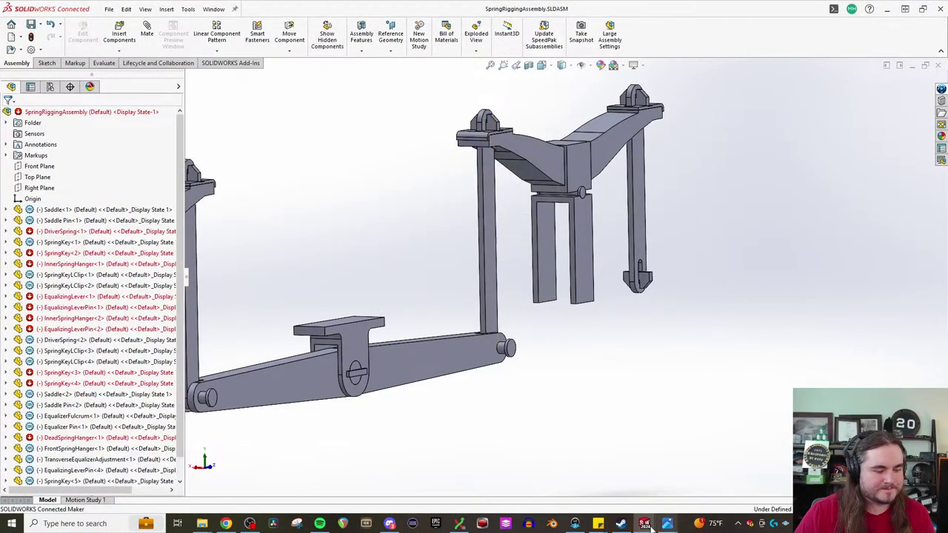
Step: Switch to the Mon-2-Zuma locomotive assembly, update it and examine the spring key at the hanger's end under the frame
mouse_move(646, 526)
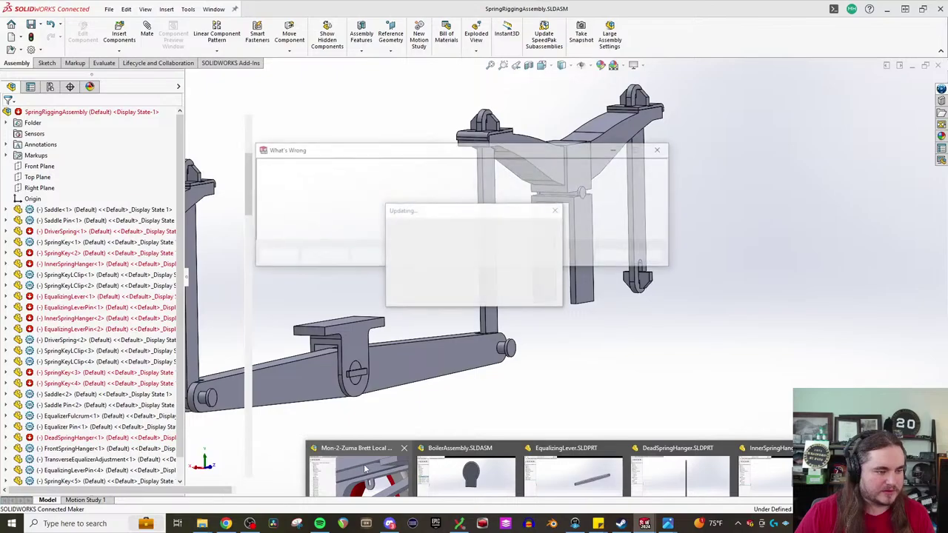
left_click(364, 468)
left_click(614, 256)
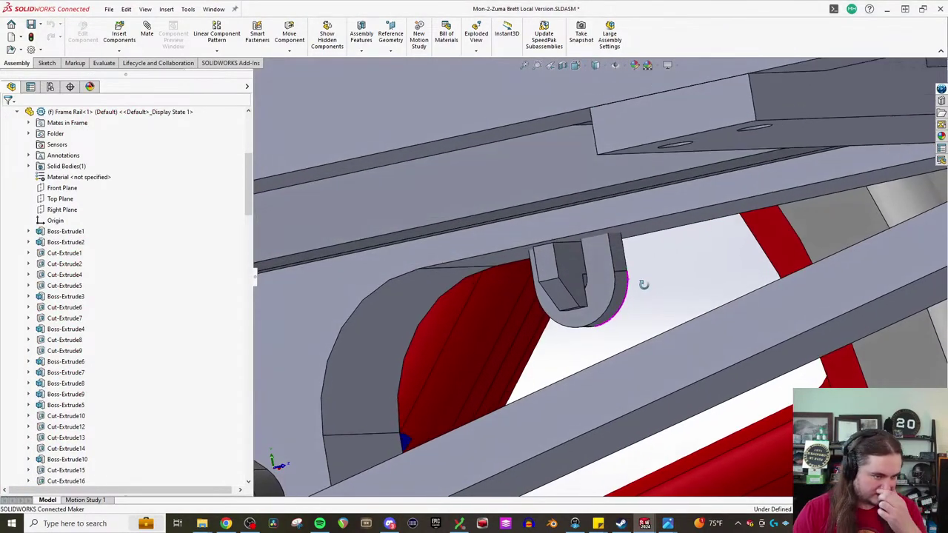
mouse_move(643, 284)
middle_mouse_down()
mouse_move(646, 301)
mouse_move(659, 293)
mouse_move(659, 282)
mouse_move(638, 286)
middle_mouse_up()
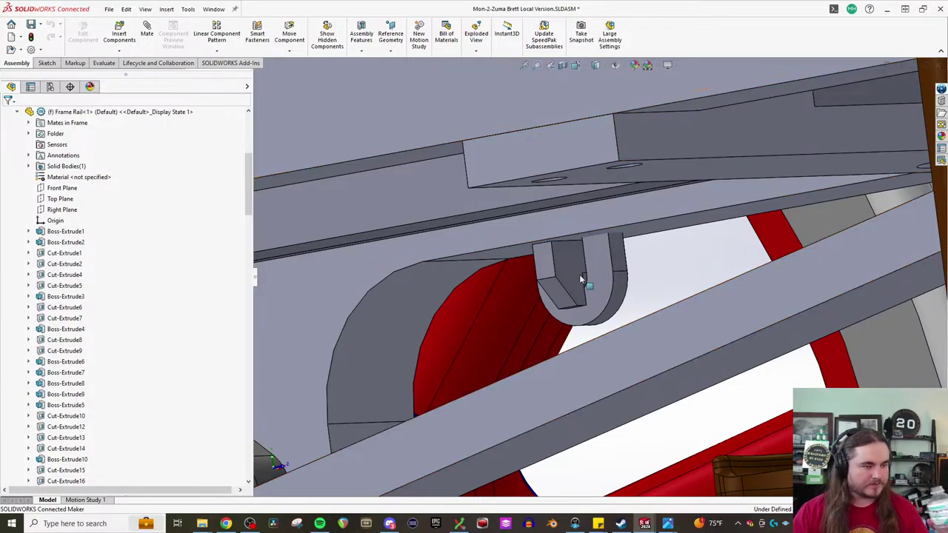
Step: Examine the whole locomotive, and then the spring rigging and equalizing lever around the rear driving wheel
scroll(580, 274, "up", 10)
scroll(594, 256, "up", 5)
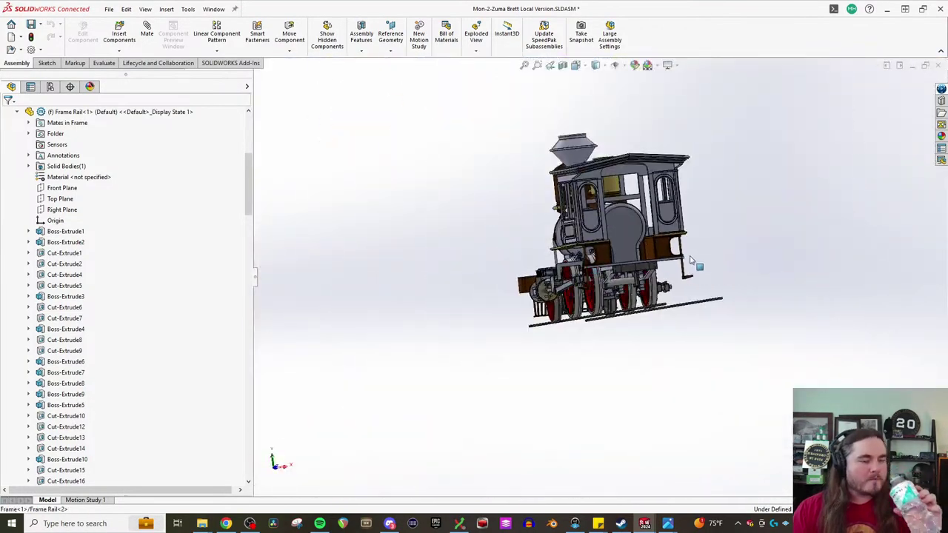
middle_click_drag(692, 261, 734, 265)
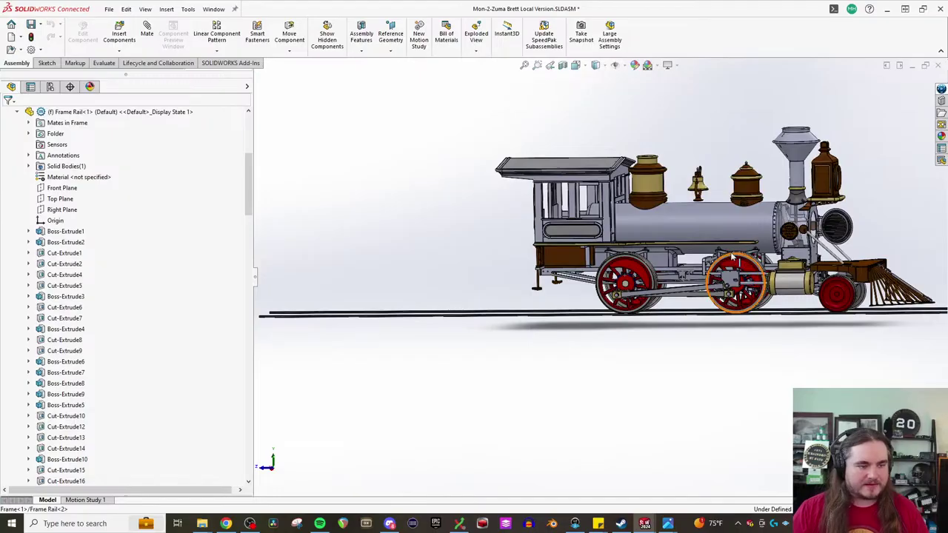
scroll(743, 271, "down", 6)
middle_click_drag(549, 293, 504, 295)
middle_click_drag(578, 296, 400, 288)
middle_click_drag(469, 333, 415, 323)
scroll(698, 311, "down", 2)
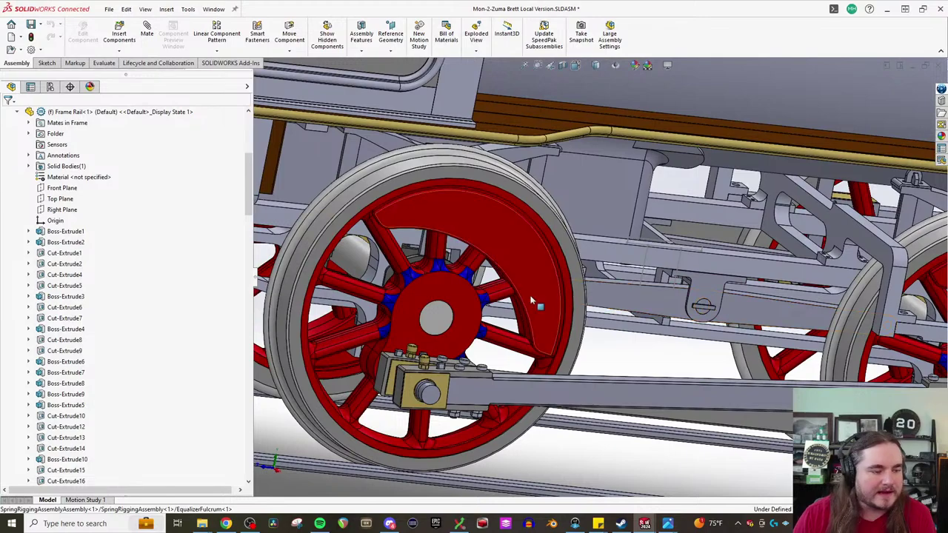
Step: Switch to the EqualizingLever part and start a sketch on the lever's broad side face
mouse_move(645, 522)
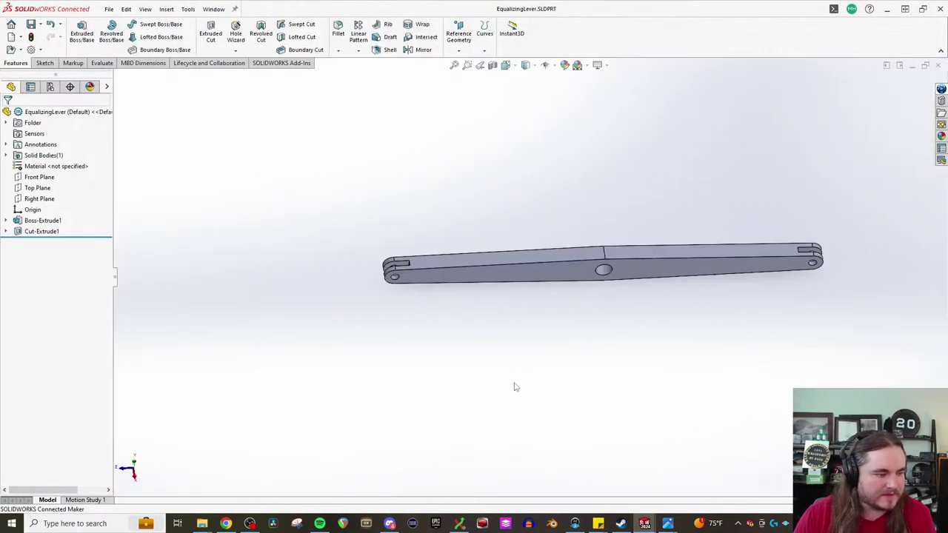
scroll(398, 325, "up", 4)
scroll(502, 300, "down", 8)
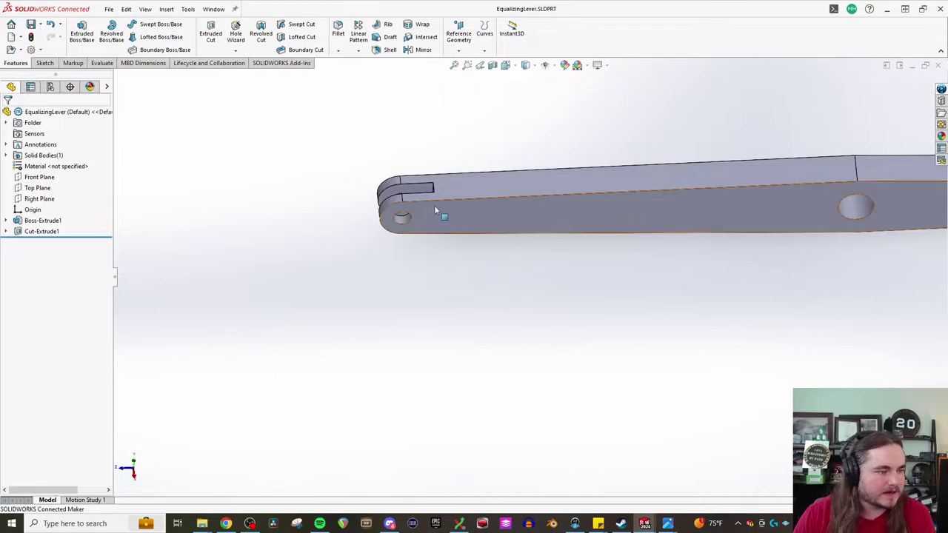
left_click(435, 206)
left_click(43, 63)
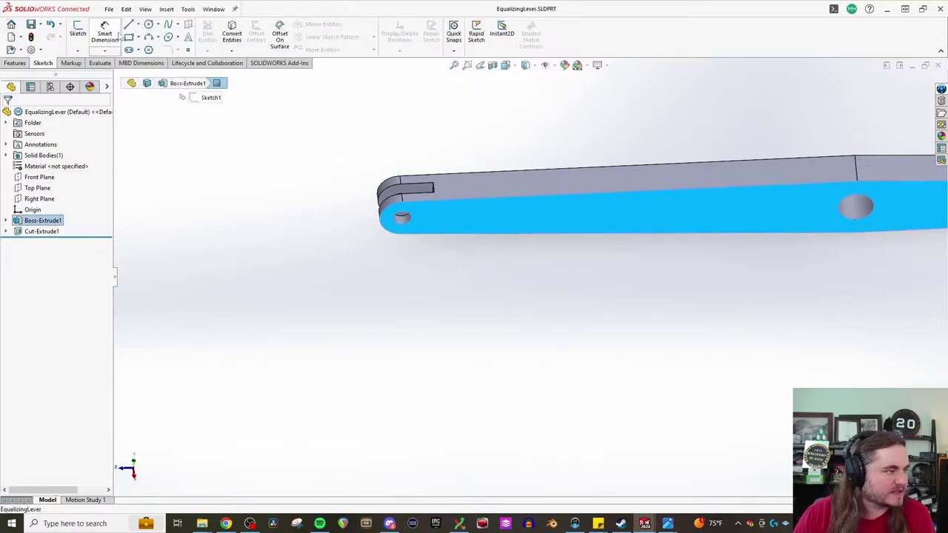
left_click(77, 33)
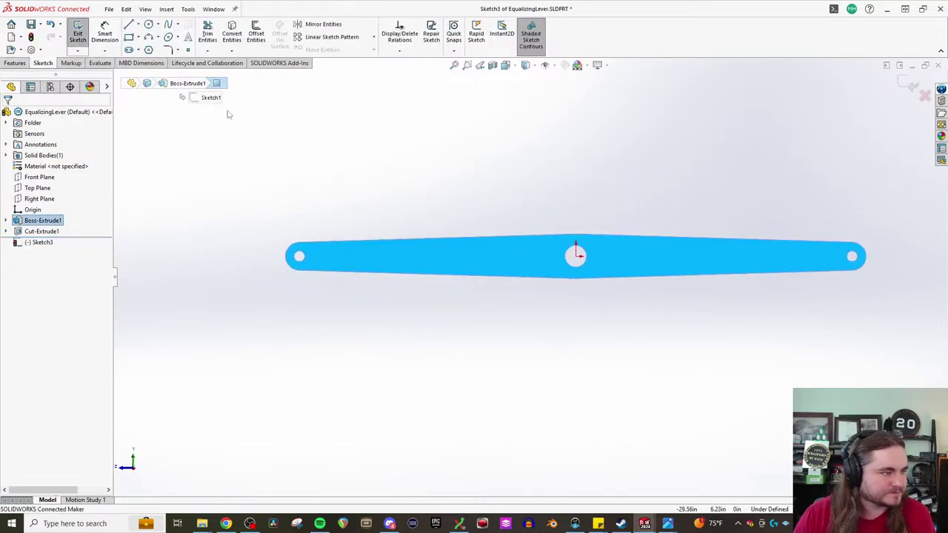
Step: Sketch circles about 1.5 in and 1.7 in in diameter, concentric with the pin holes at the lever's two ends
left_click(149, 26)
scroll(297, 238, "down", 5)
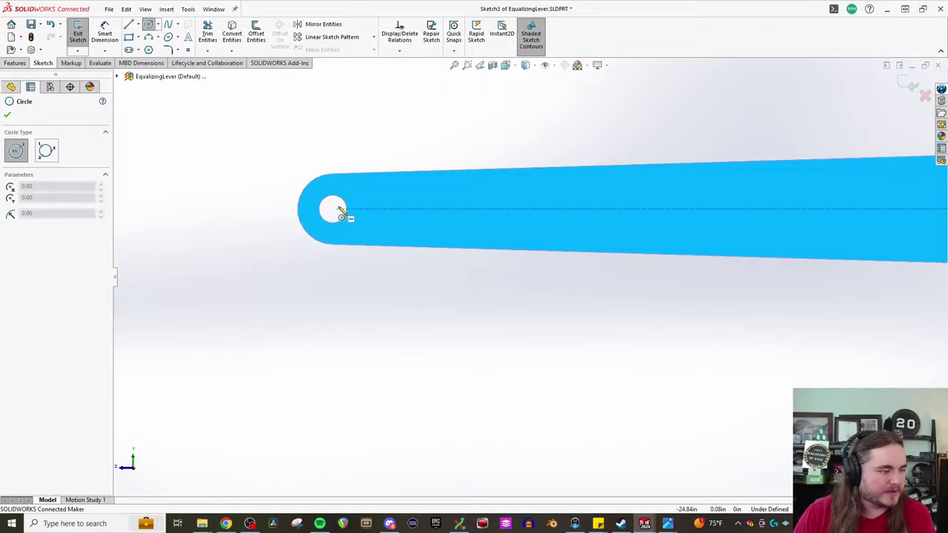
left_click(332, 210)
left_click(353, 222)
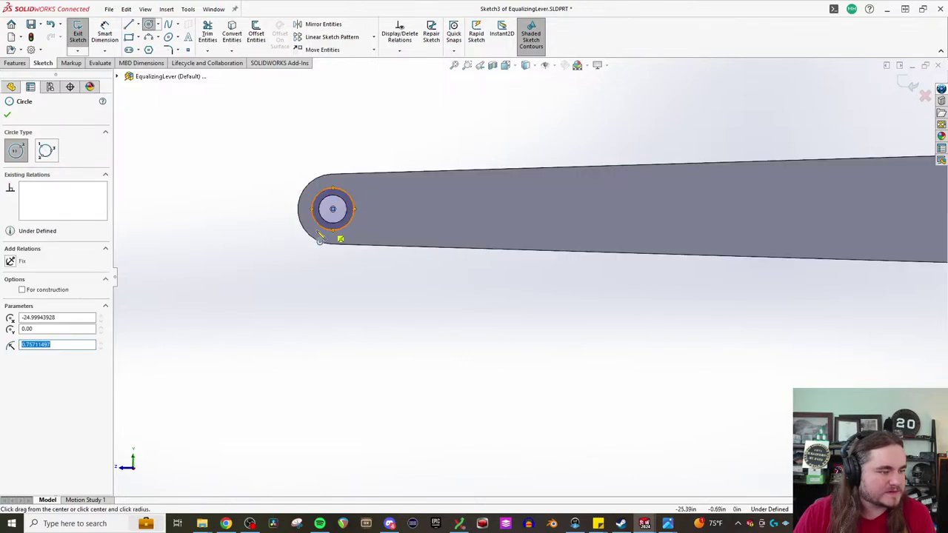
scroll(326, 247, "up", 6)
scroll(861, 263, "down", 2)
scroll(862, 269, "down", 3)
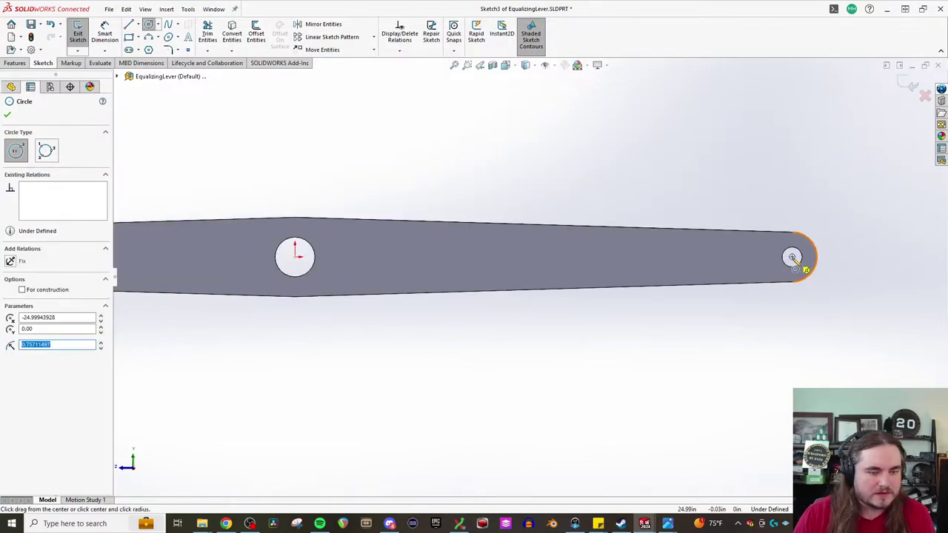
left_click(792, 257)
left_click(781, 271)
Step: Dimension the second circle, around the positive-coordinate end's pin hole, to a diameter of 1.5 in
left_click(105, 33)
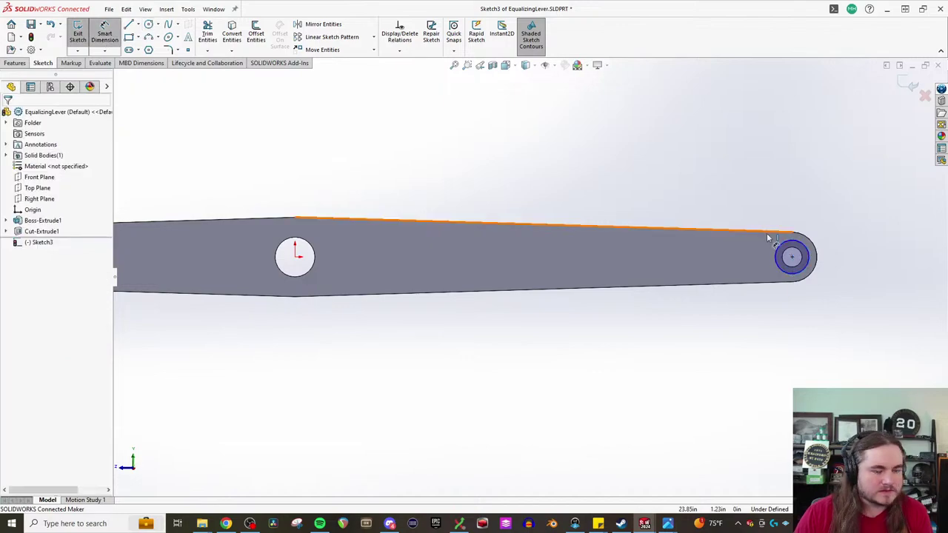
left_click(788, 275)
left_click(798, 287)
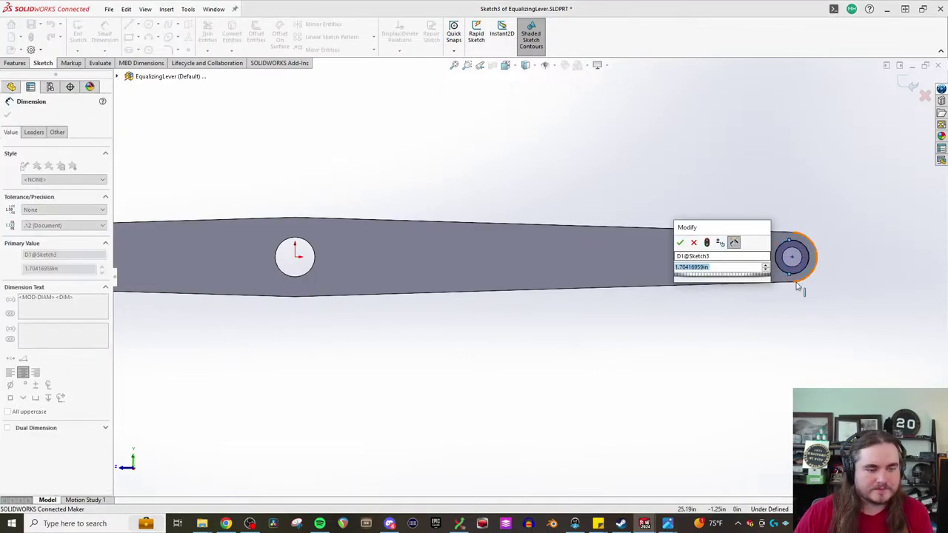
type("1.5")
key("Return")
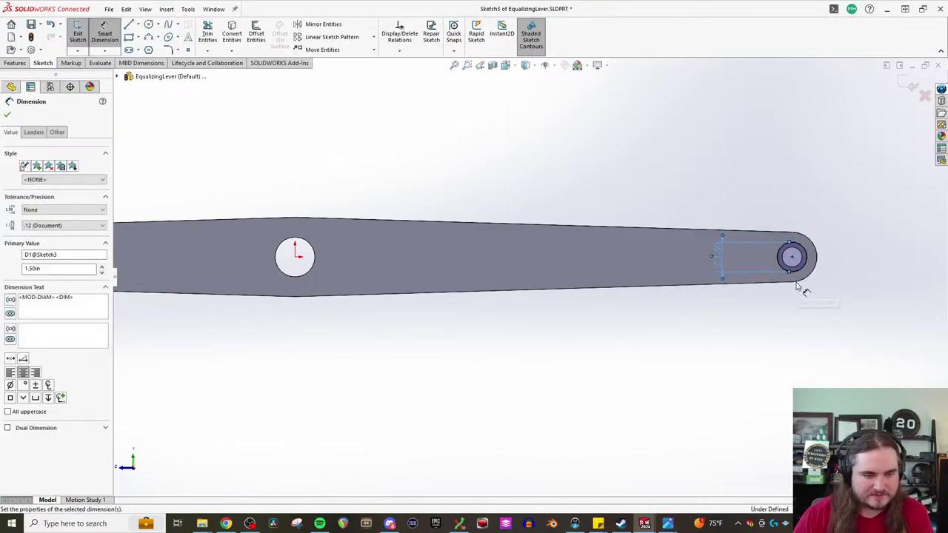
Step: Change the dimensioned end circle's diameter to 1.25 in
left_click(716, 255)
type("1.5")
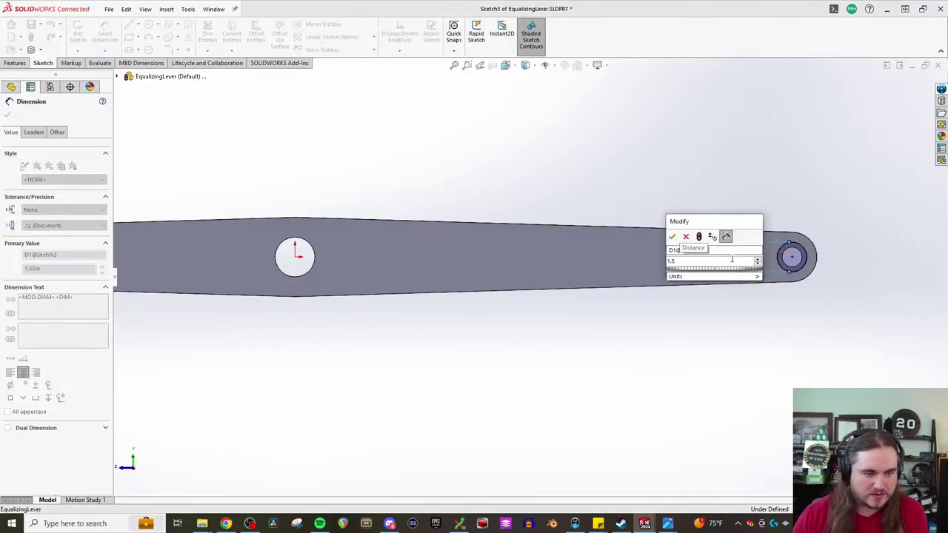
key("BackSpace")
type("25")
key("Return")
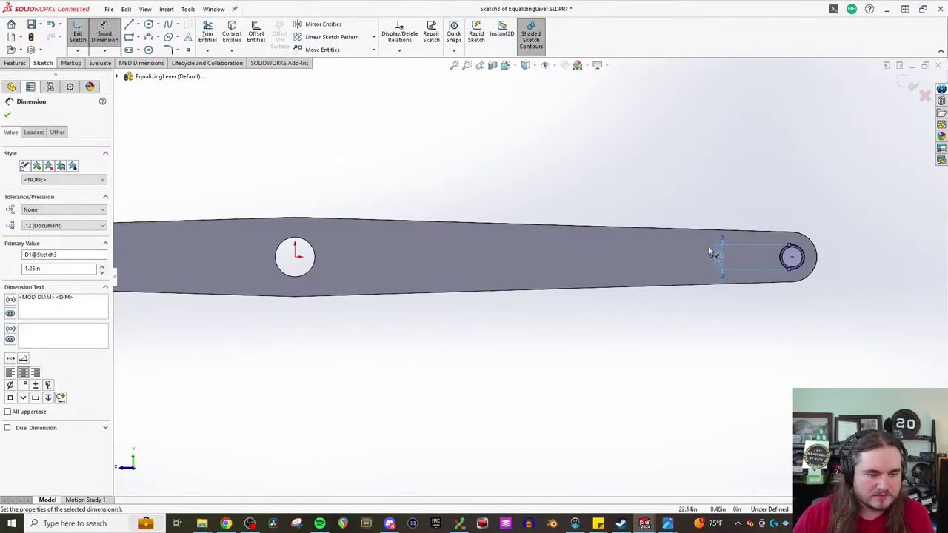
Step: Dimension the remaining circle, around the pin hole at the lever's opposite end, to a diameter of 1.25 in
scroll(397, 259, "up", 5)
scroll(226, 274, "down", 7)
left_click(328, 258)
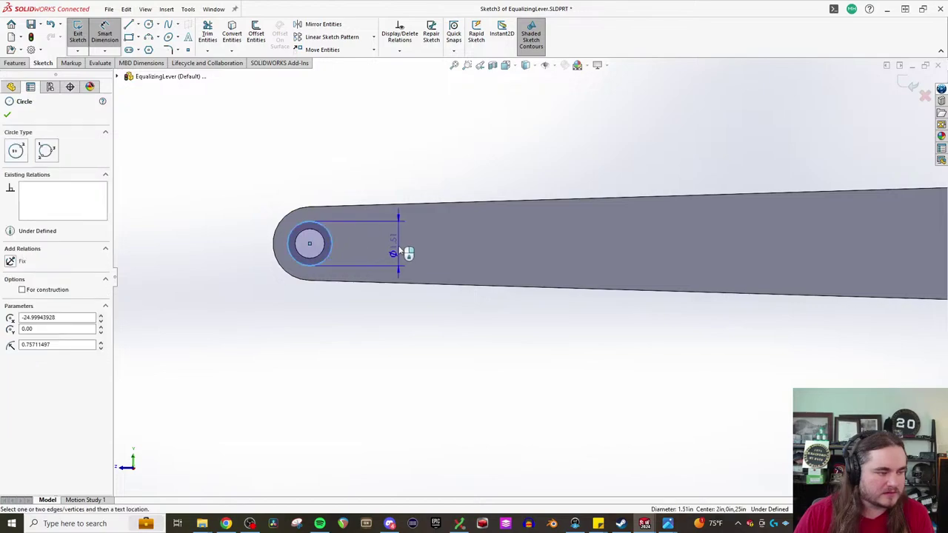
left_click(399, 252)
type("1.25")
key("Return")
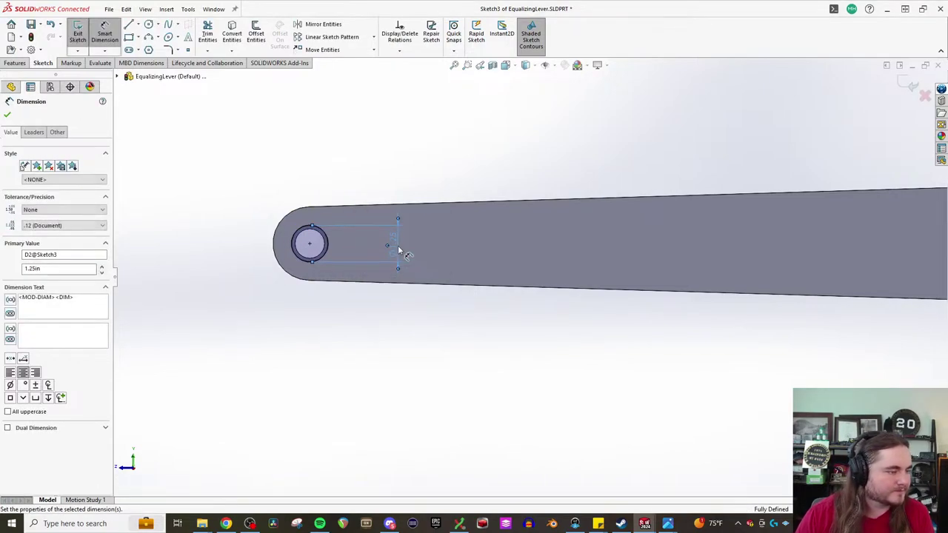
Step: Start an extruded cut from the two end circles with a Blind end condition and a depth of 0.25 in
left_click(15, 63)
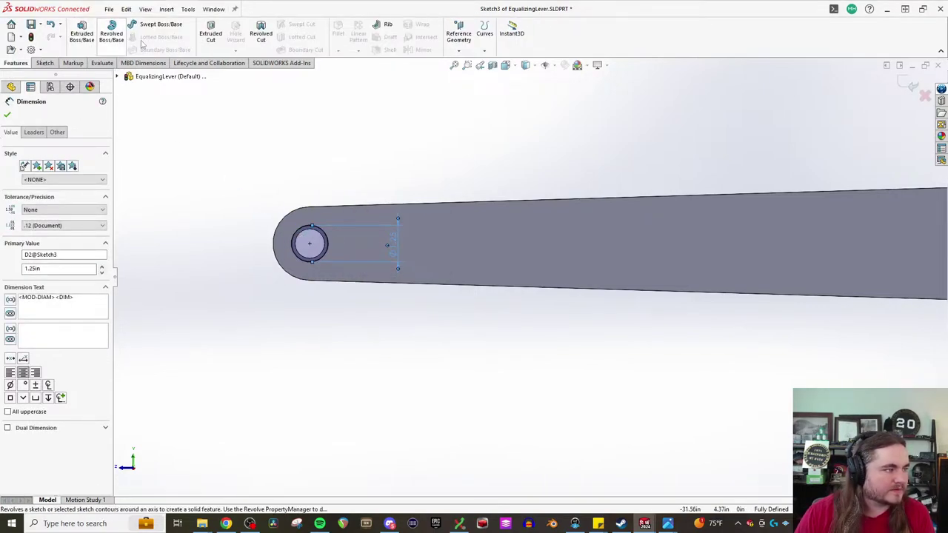
left_click(210, 34)
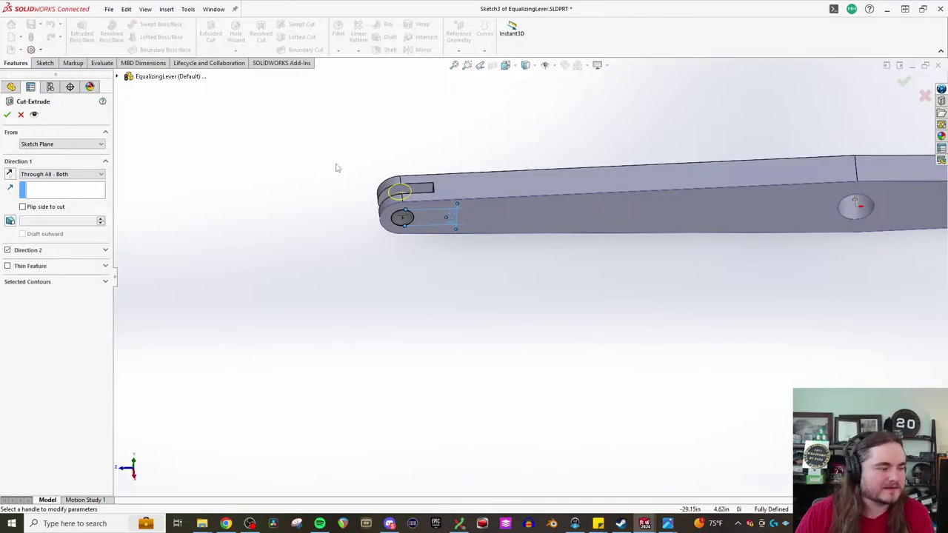
scroll(400, 198, "down", 7)
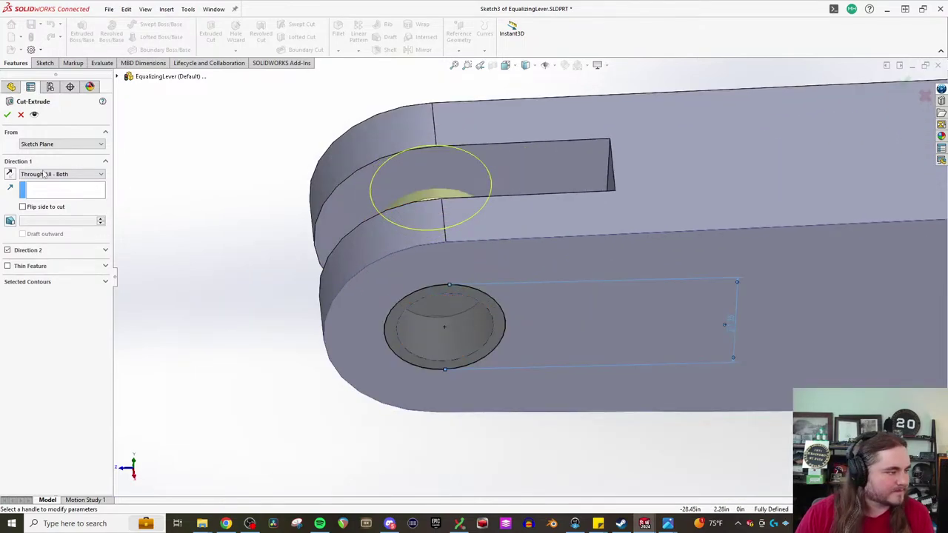
left_click(44, 174)
left_click(37, 185)
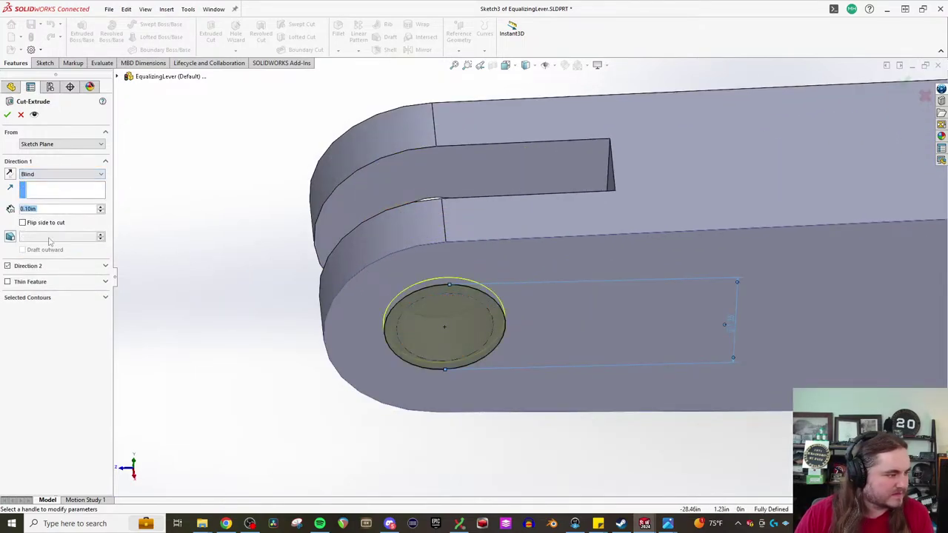
type(".25")
key("Return")
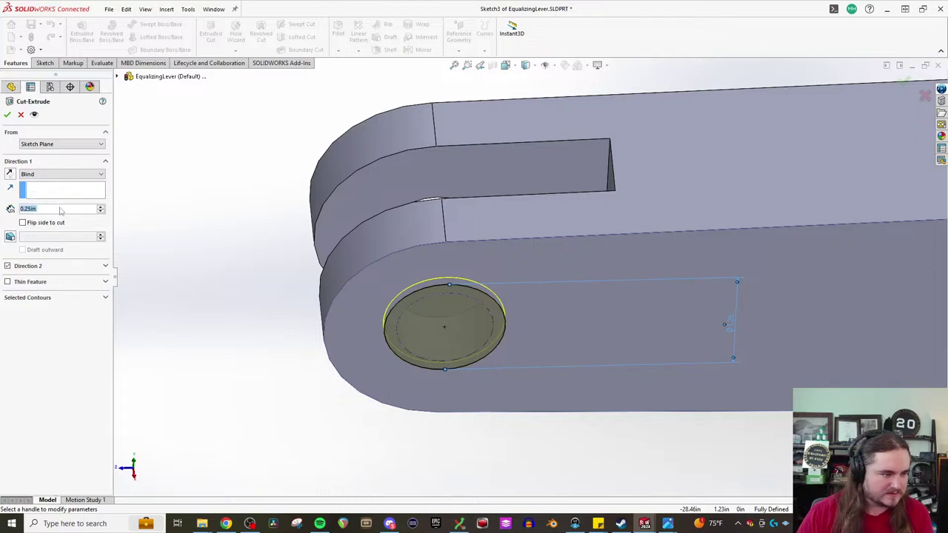
Step: Set the recess cut's depth to 3/16 in and complete the cut
middle_click_drag(448, 203, 438, 237)
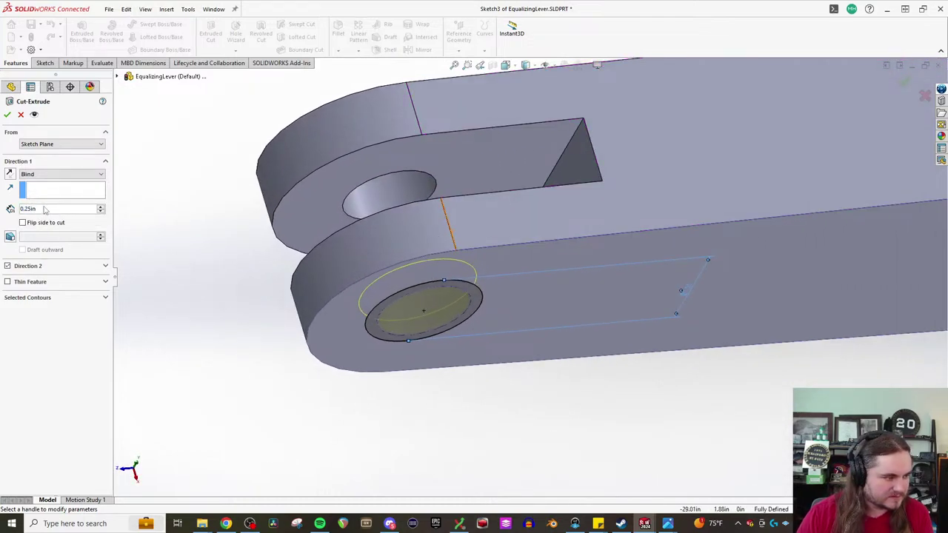
middle_click_drag(475, 279, 504, 327)
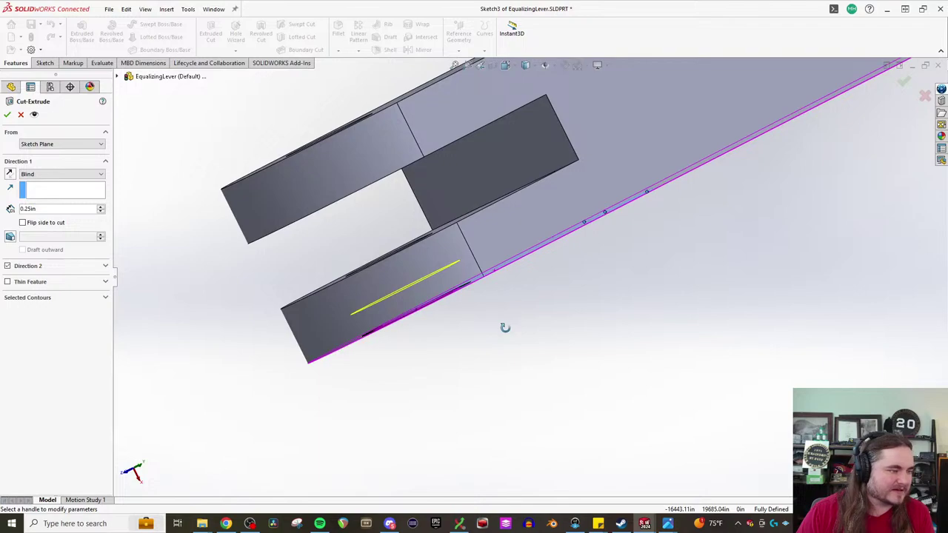
type("3/16")
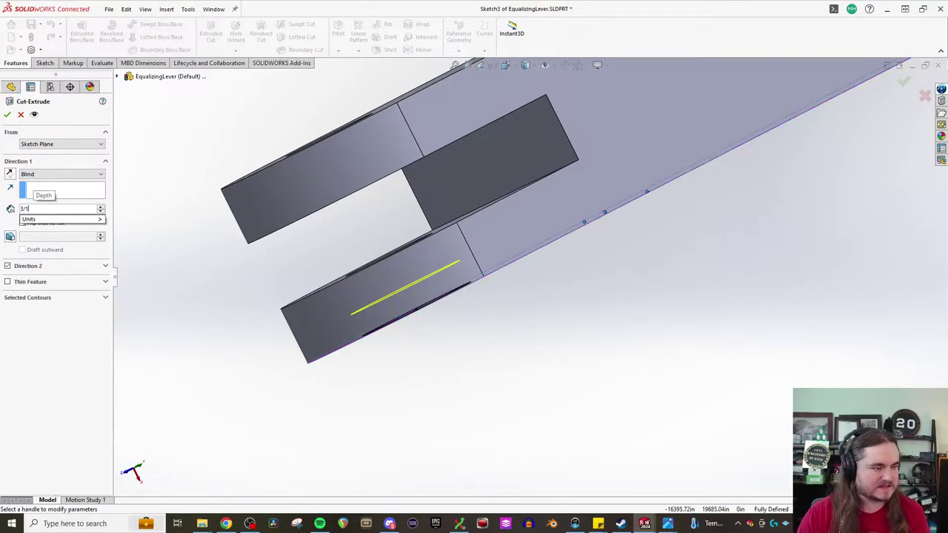
key("Return")
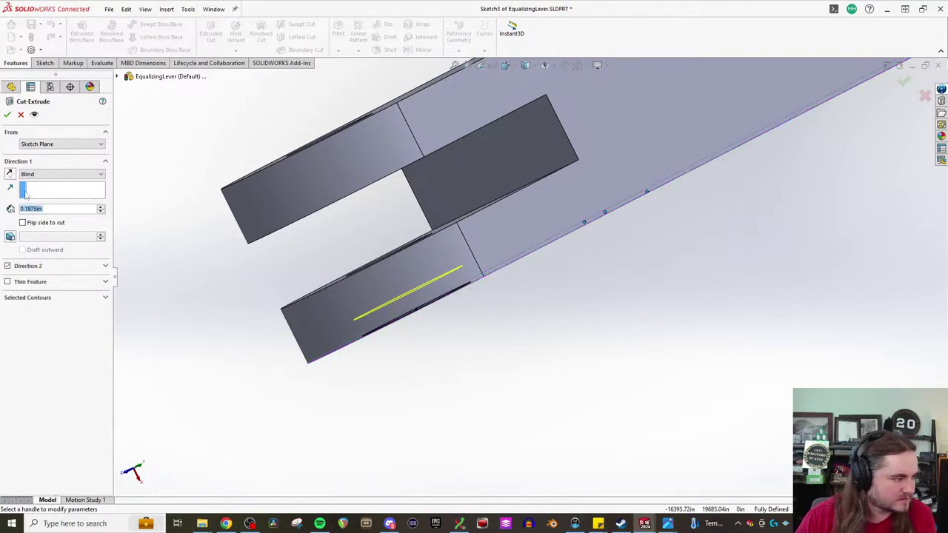
middle_click_drag(480, 295, 502, 227)
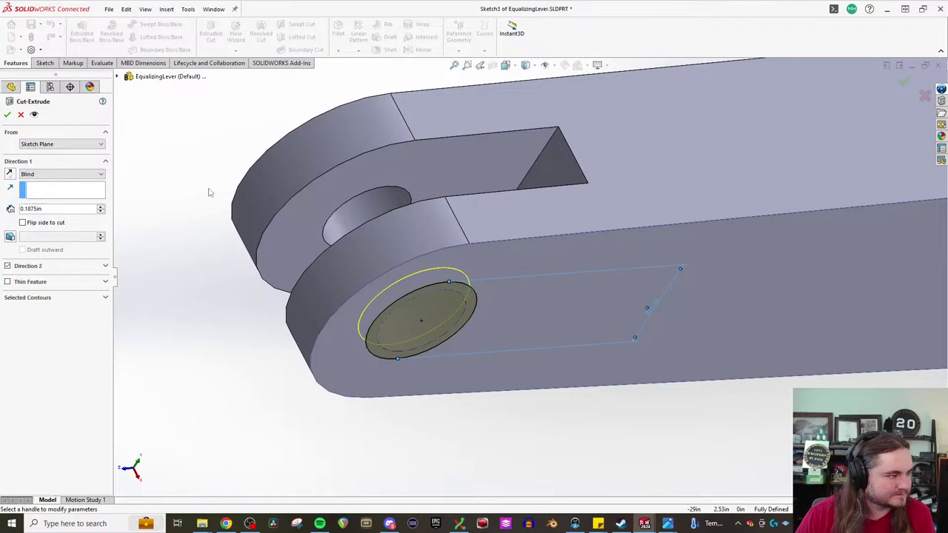
left_click(105, 266)
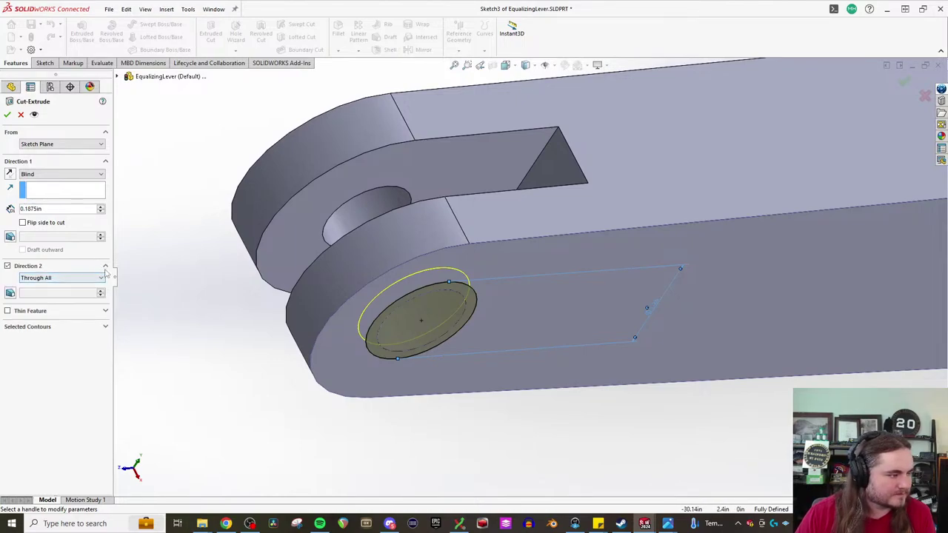
left_click(105, 267)
left_click(7, 115)
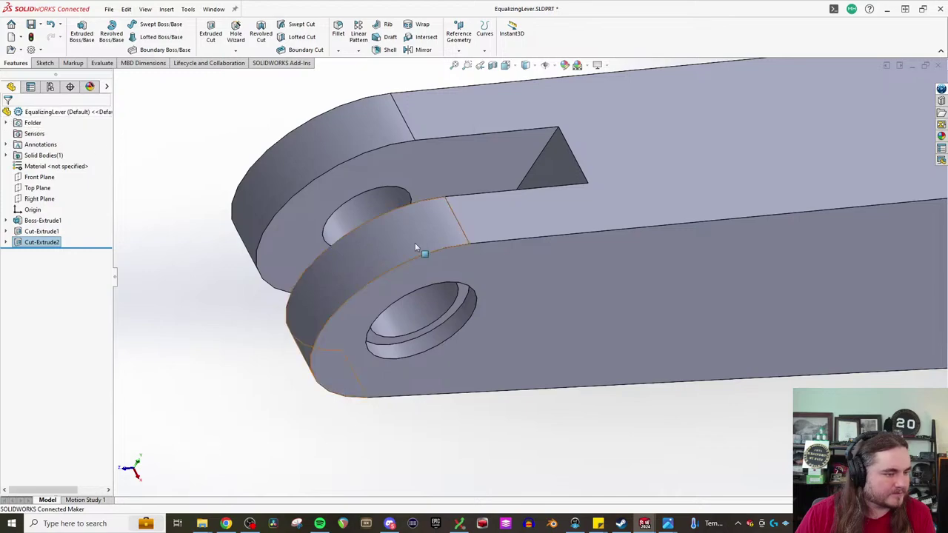
Step: Reuse the recess cut's circle sketch to start a second extruded cut
mouse_move(419, 250)
middle_mouse_down()
mouse_move(434, 221)
mouse_move(448, 259)
mouse_move(419, 251)
middle_mouse_up()
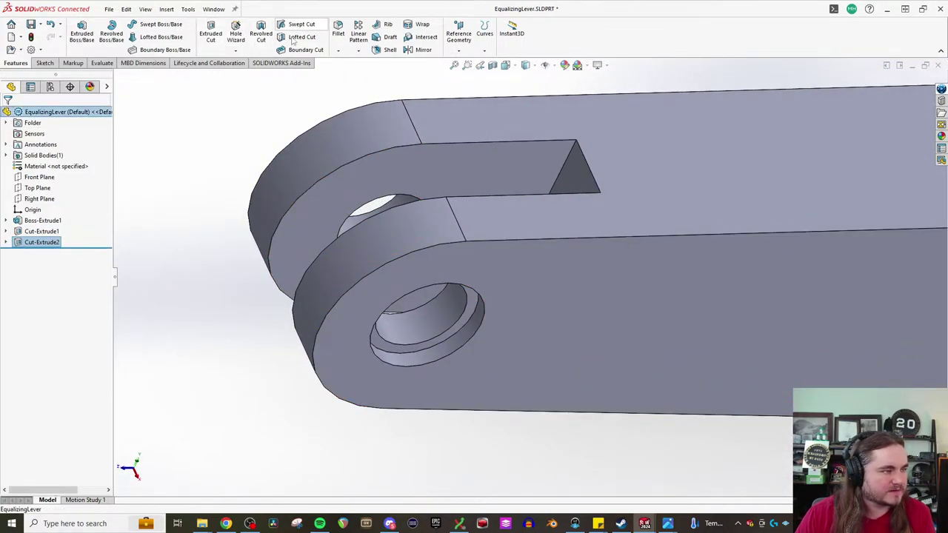
left_click(6, 242)
left_click(43, 253)
left_click(55, 222)
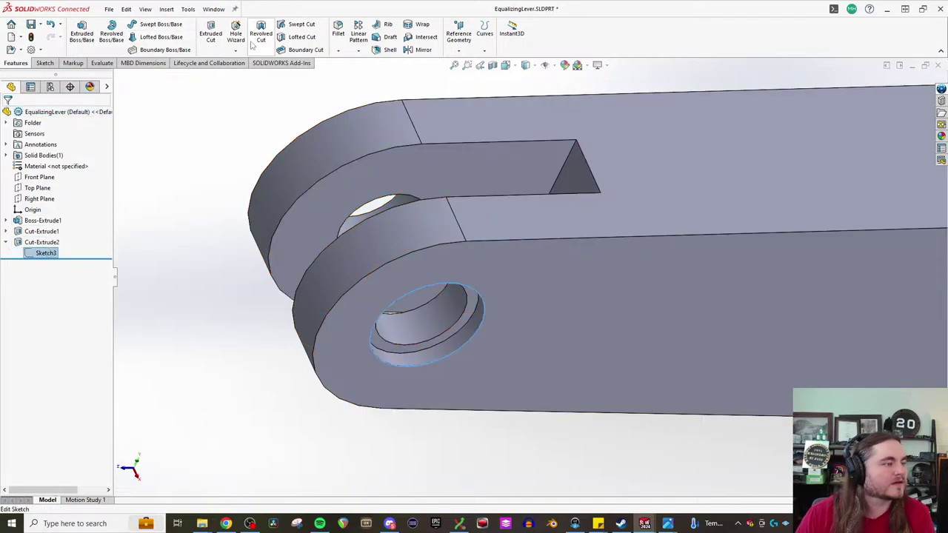
left_click(211, 37)
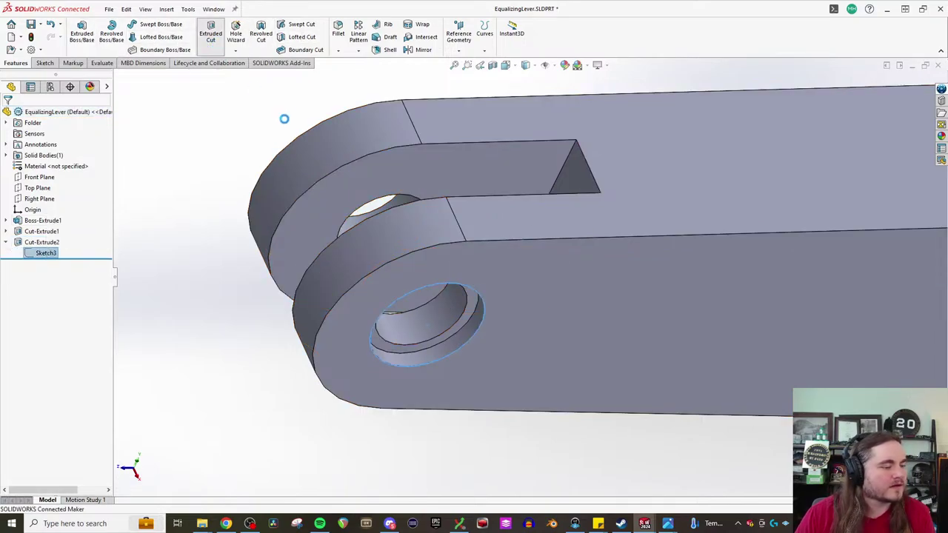
Step: Start the second cut from the lever's opposite broad face, reverse it into the material, and complete it at 0.1875 in deep
middle_click_drag(370, 245, 433, 251)
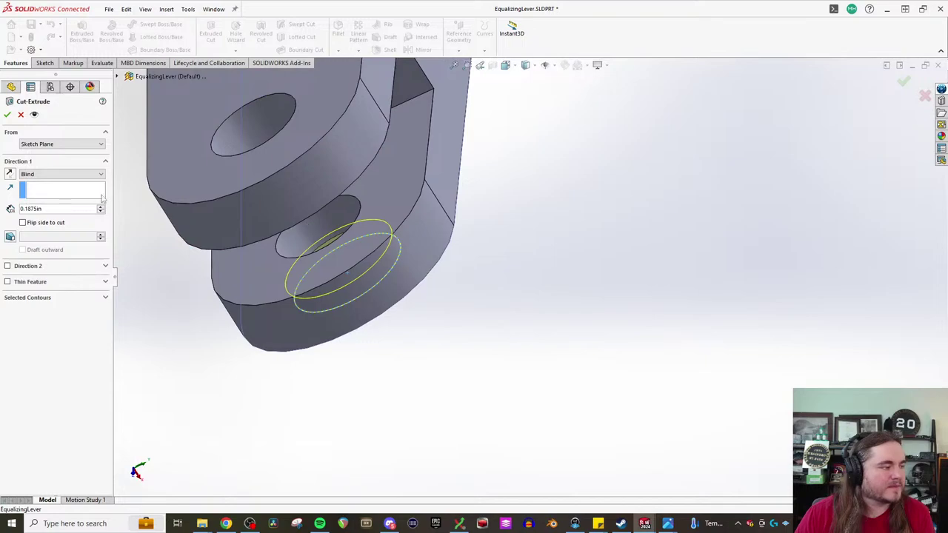
left_click(50, 158)
left_click(234, 172)
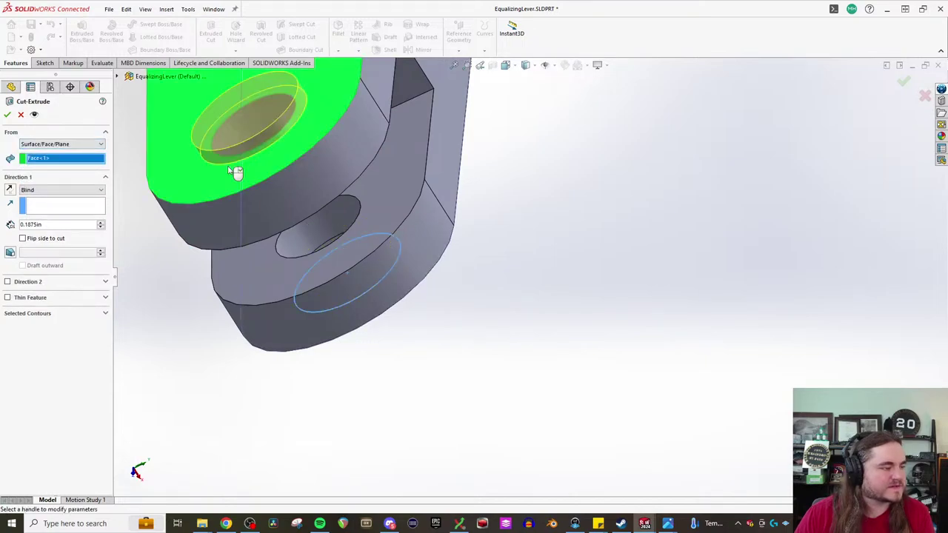
left_click(10, 190)
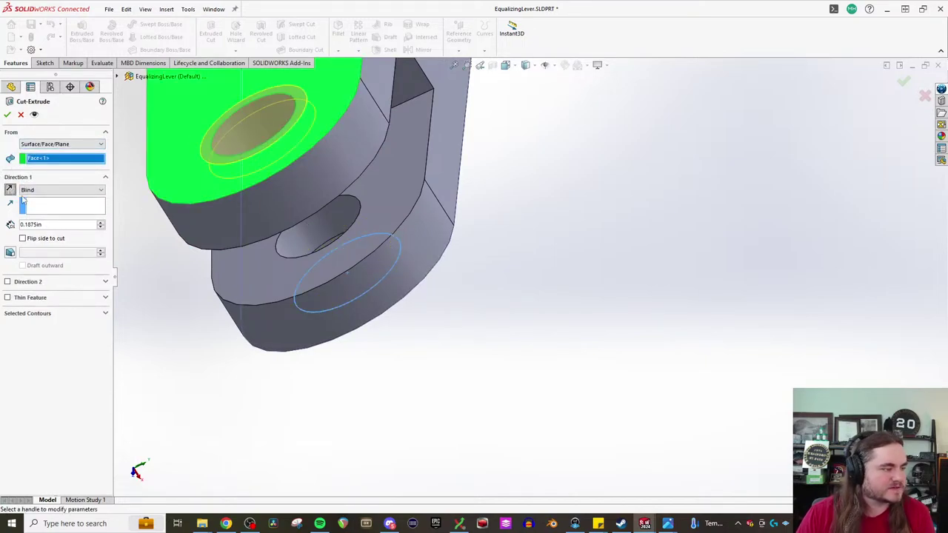
scroll(376, 228, "up", 8)
scroll(529, 96, "down", 4)
scroll(523, 111, "up", 4)
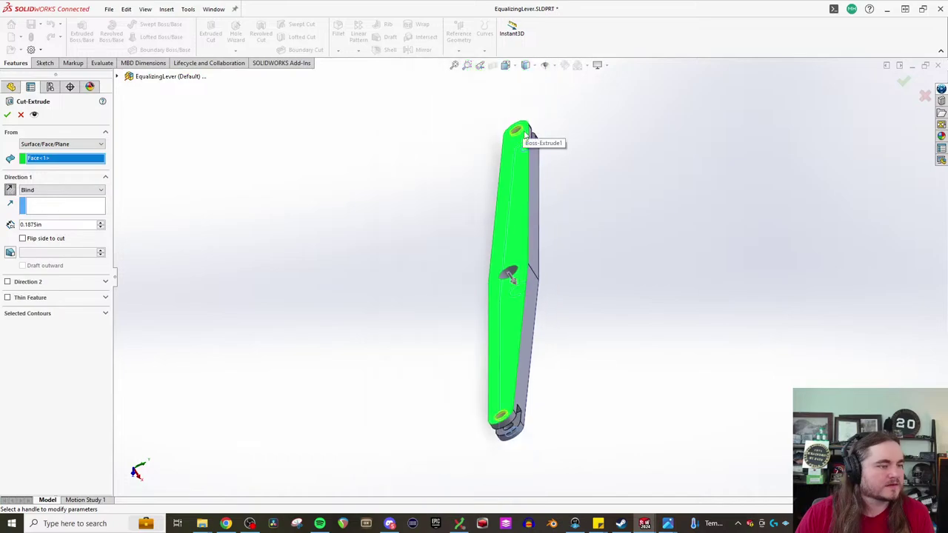
scroll(519, 121, "down", 2)
left_click(9, 116)
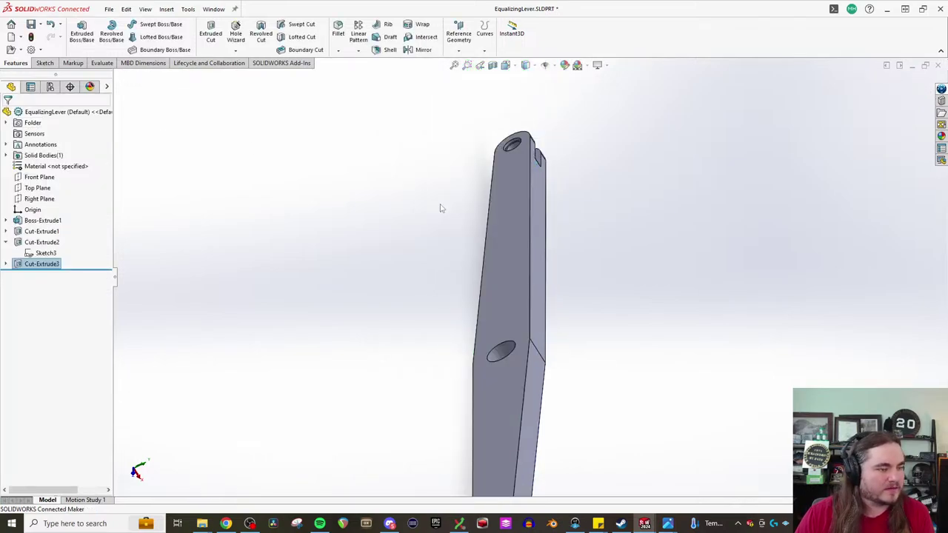
Step: Check the recesses at the lever's forked ends and rebuild the part
middle_click_drag(536, 210, 397, 89)
scroll(423, 191, "up", 4)
scroll(279, 196, "down", 8)
middle_click_drag(359, 146, 167, 92)
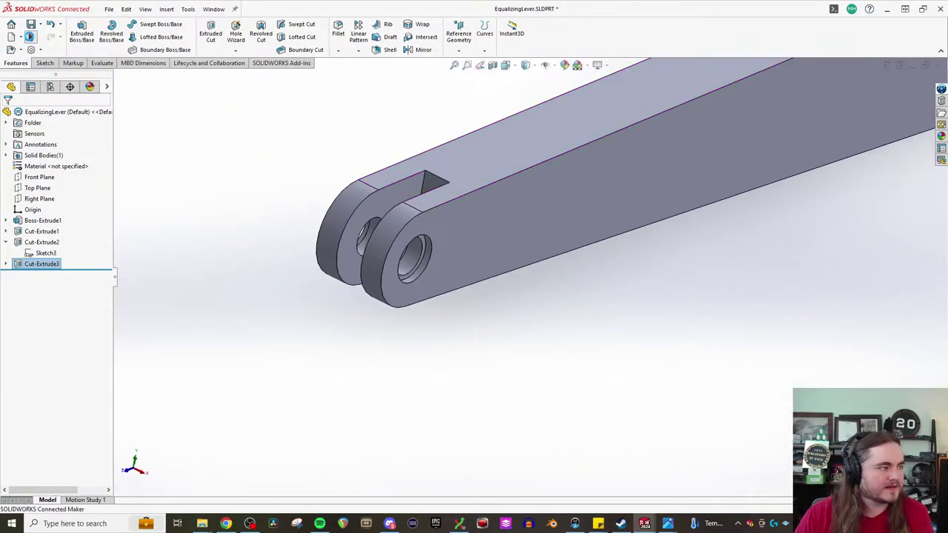
left_click(30, 37)
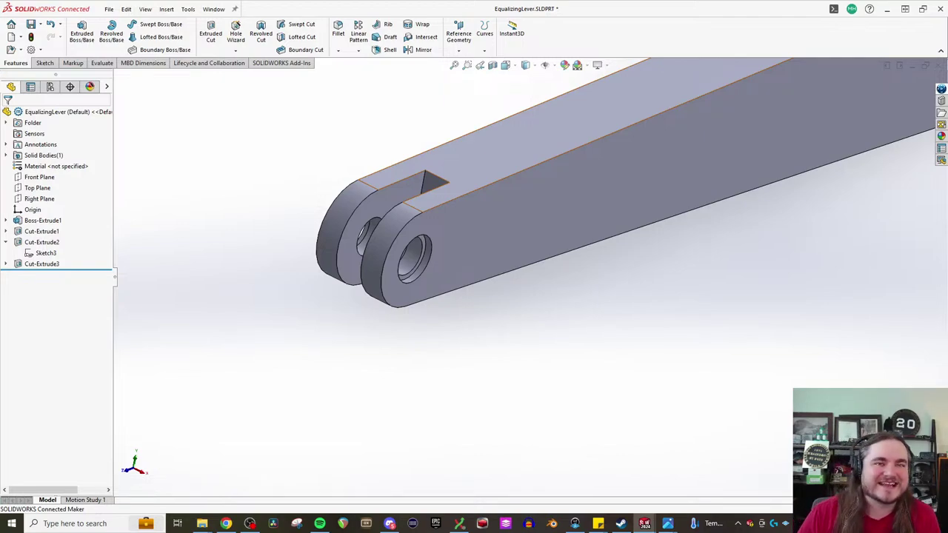
scroll(570, 326, "up", 2)
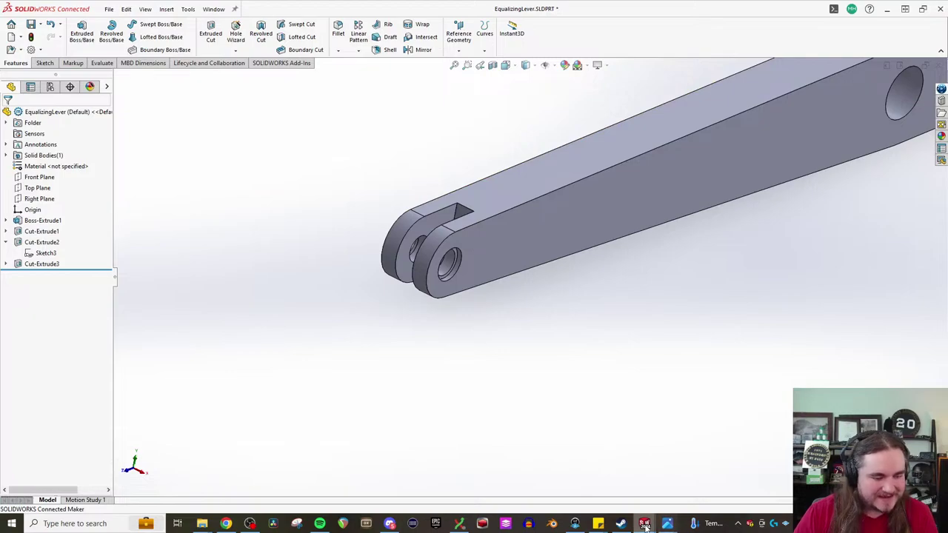
Step: Open the EqualizingLeverPin.SLDPRT part from the Spring Rigging folder and view the pin
mouse_move(644, 524)
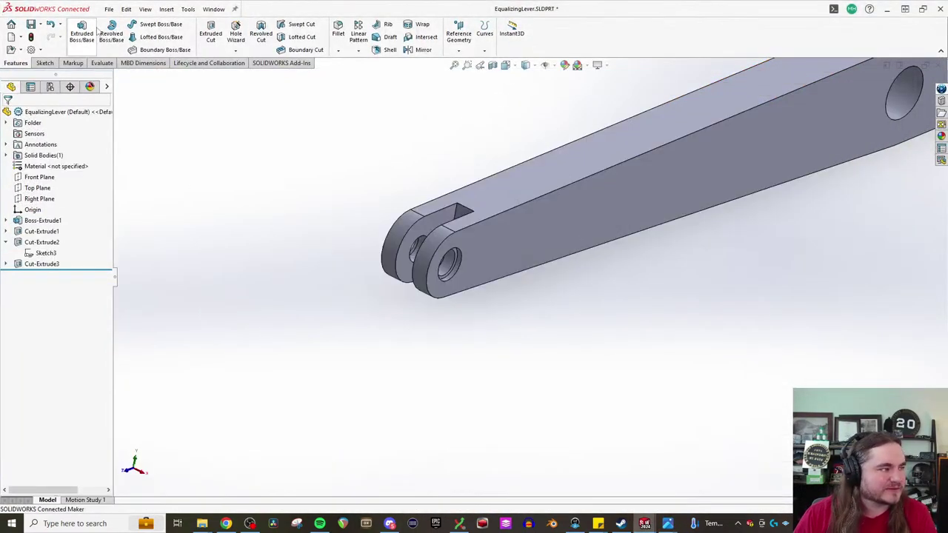
left_click(109, 9)
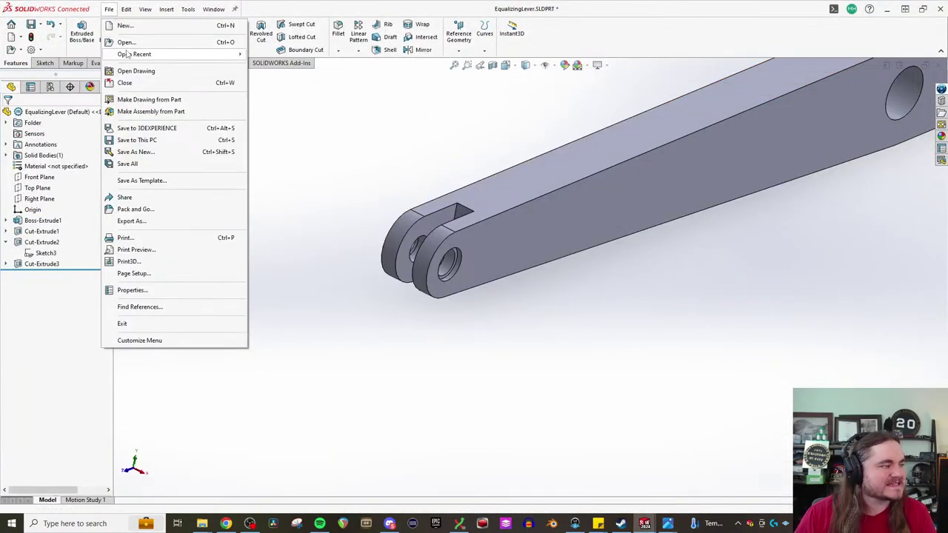
mouse_move(127, 54)
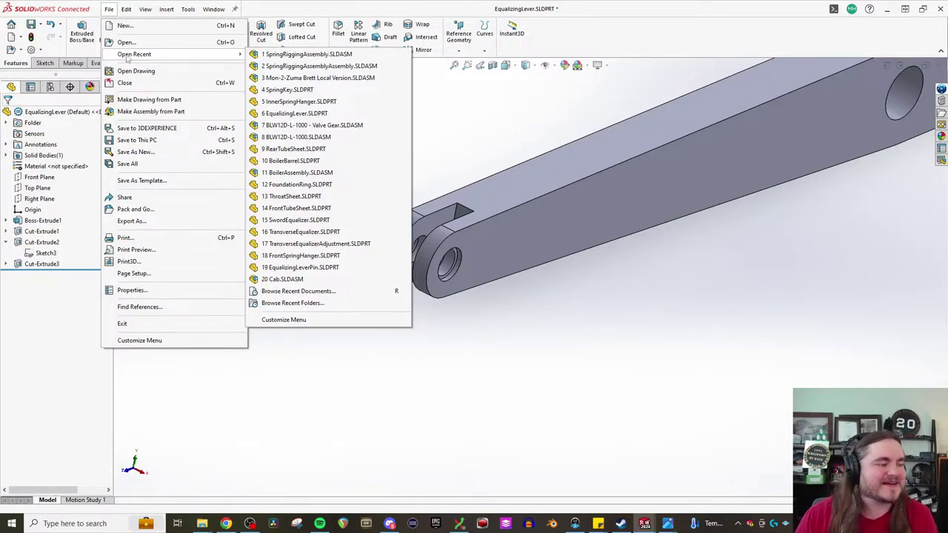
left_click(130, 43)
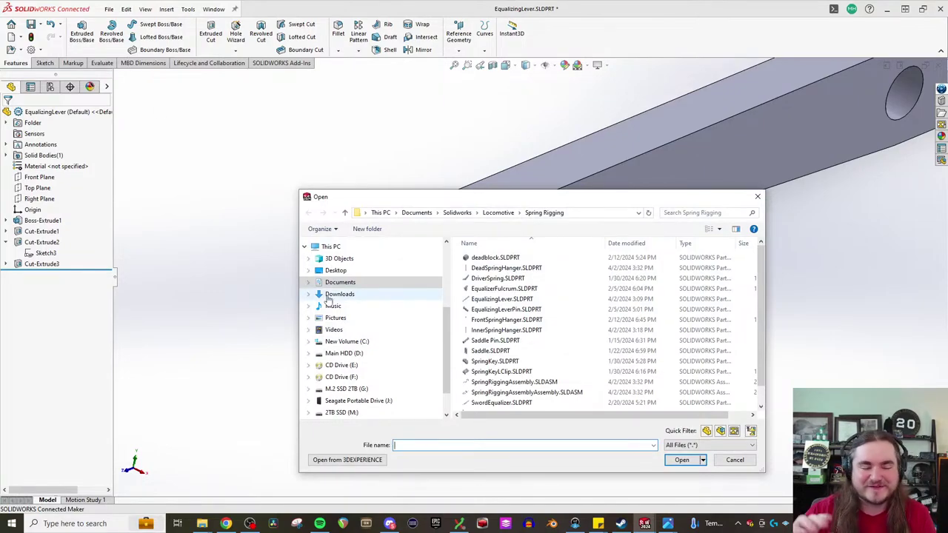
scroll(488, 348, "down", 1)
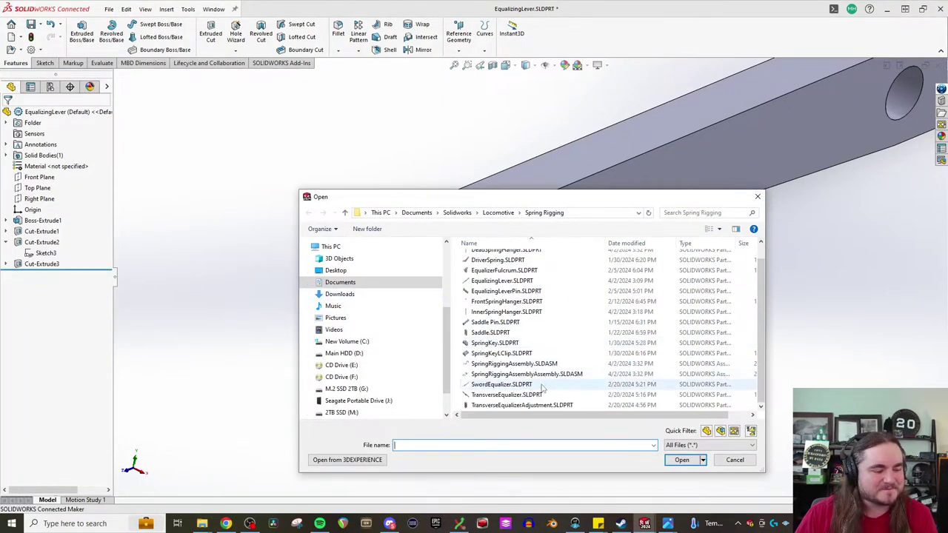
scroll(492, 374, "up", 1)
scroll(504, 272, "down", 1)
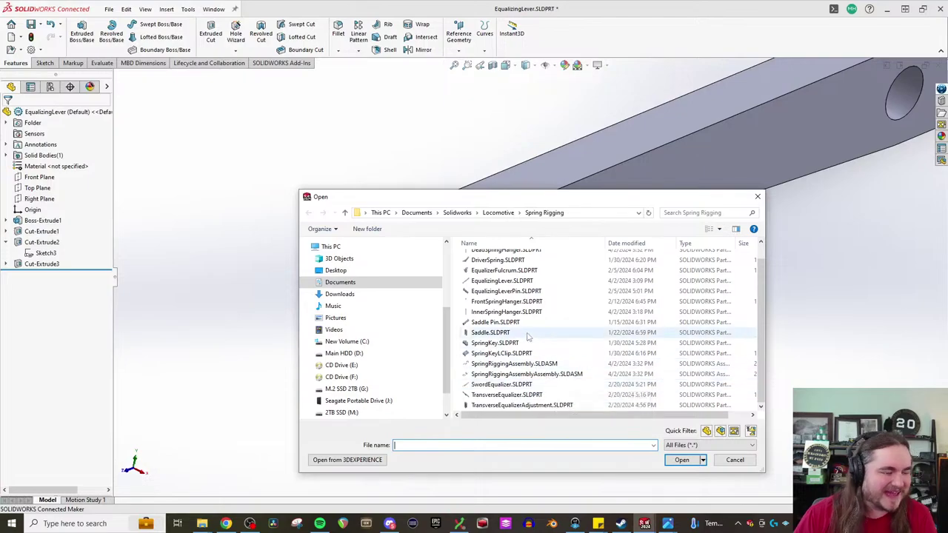
scroll(517, 322, "up", 1)
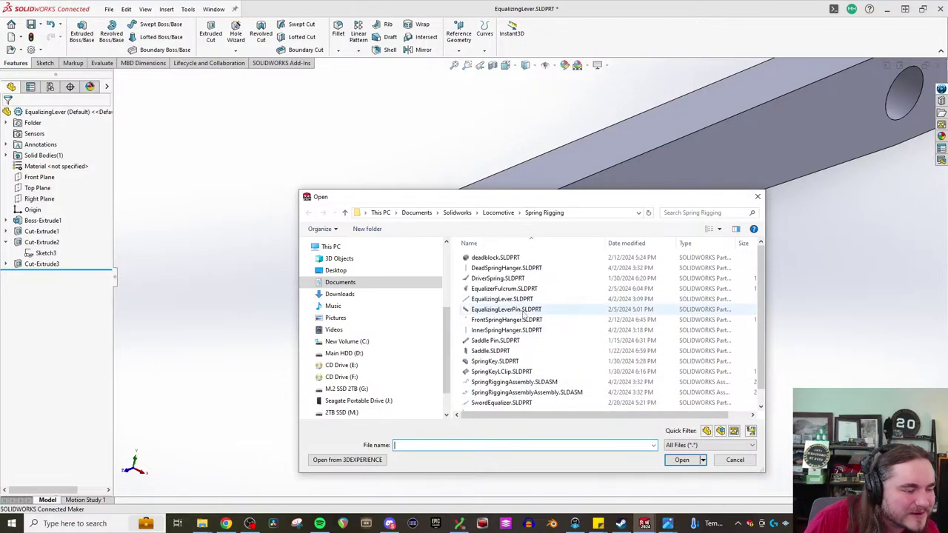
left_click(511, 310)
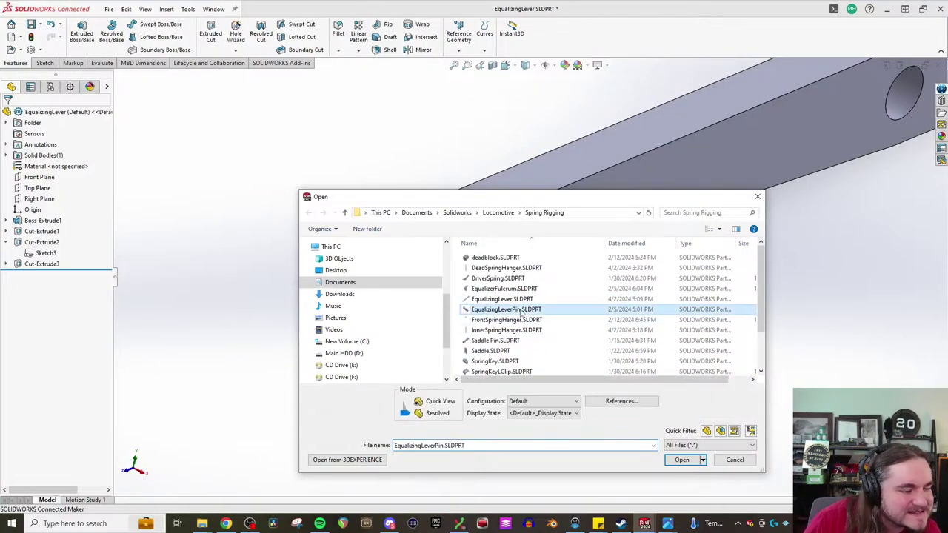
left_click(681, 460)
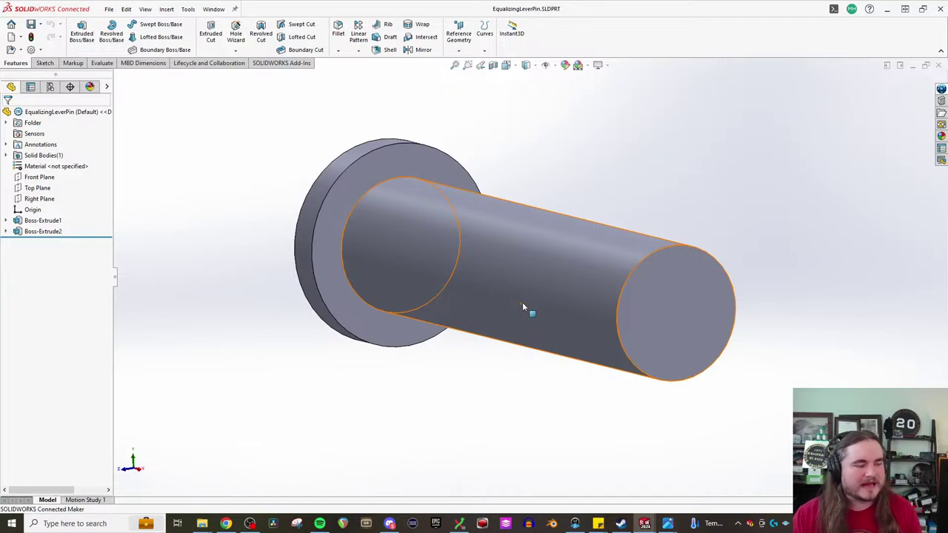
middle_click_drag(531, 297, 535, 329)
mouse_move(645, 523)
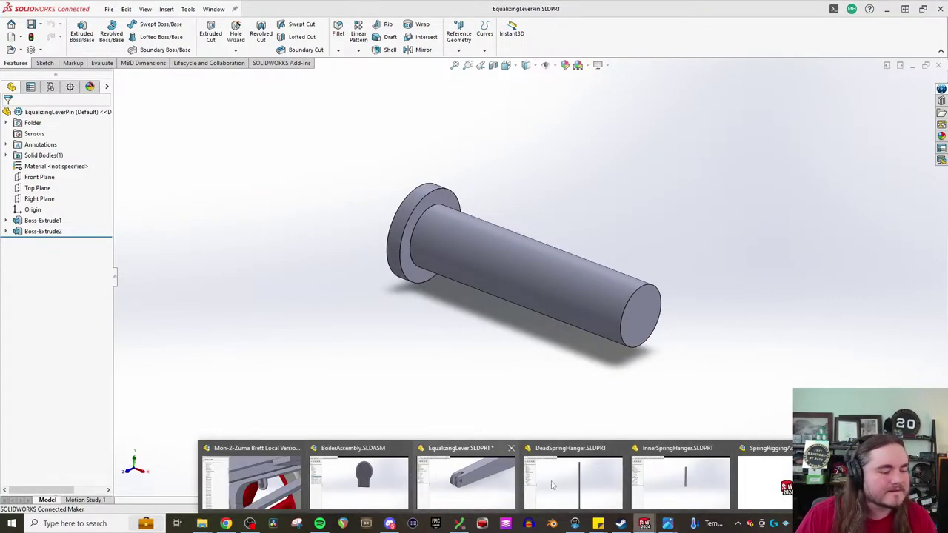
Step: Switch to SpringRiggingAssembly.SLDASM, rebuild it with the changed models, dismiss the error list, and inspect the equalizing lever's end pin
left_click(784, 485)
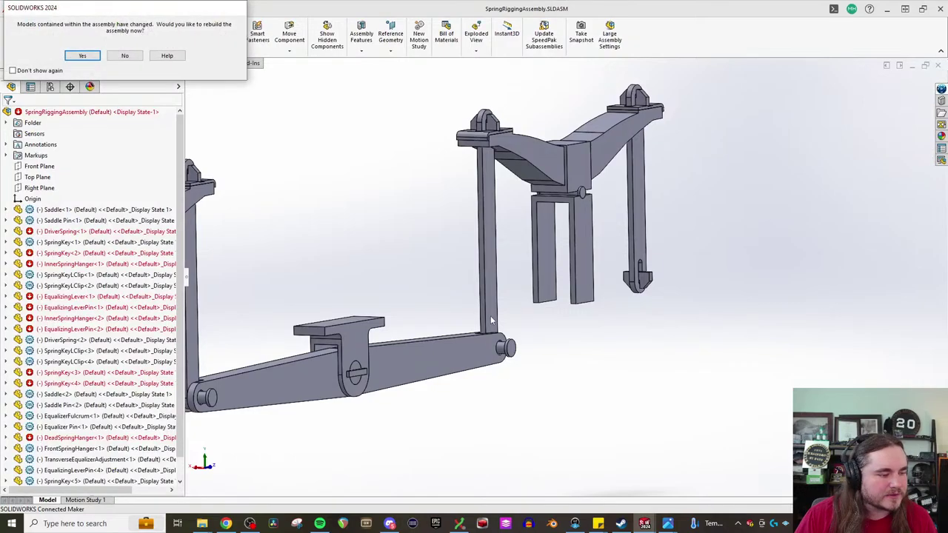
left_click(83, 55)
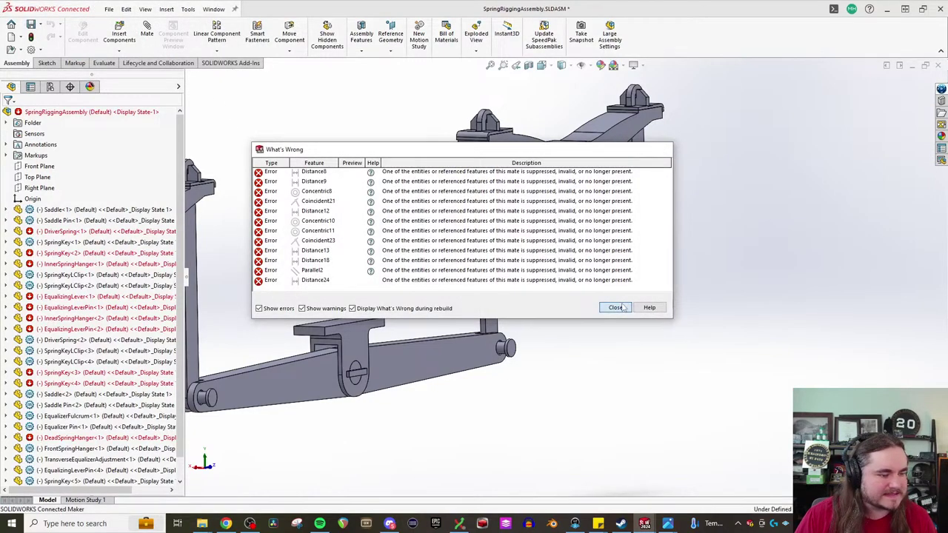
left_click(614, 307)
left_click(513, 349)
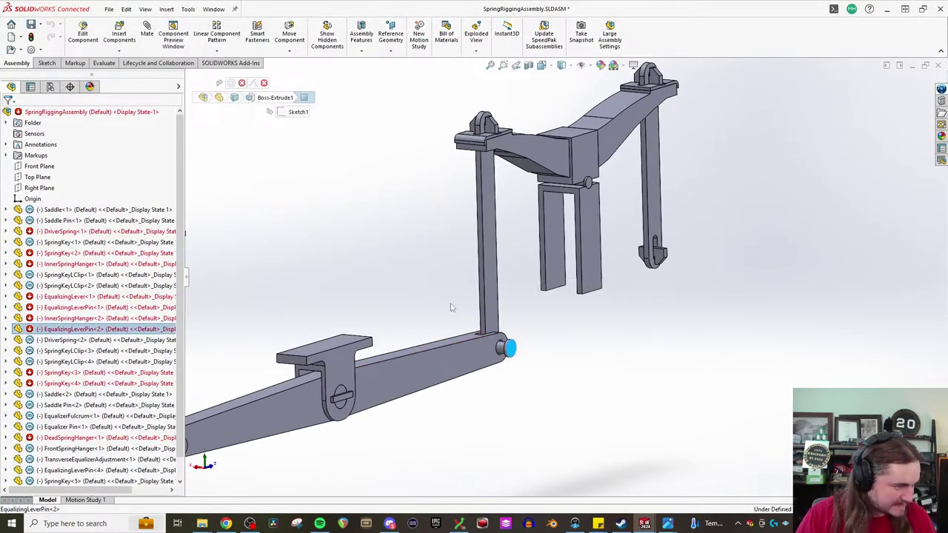
middle_click_drag(452, 307, 639, 446)
Step: Switch to the full Mon-2-Zuma locomotive assembly, rebuild it with the changed models, and dismiss the warning list
mouse_move(647, 523)
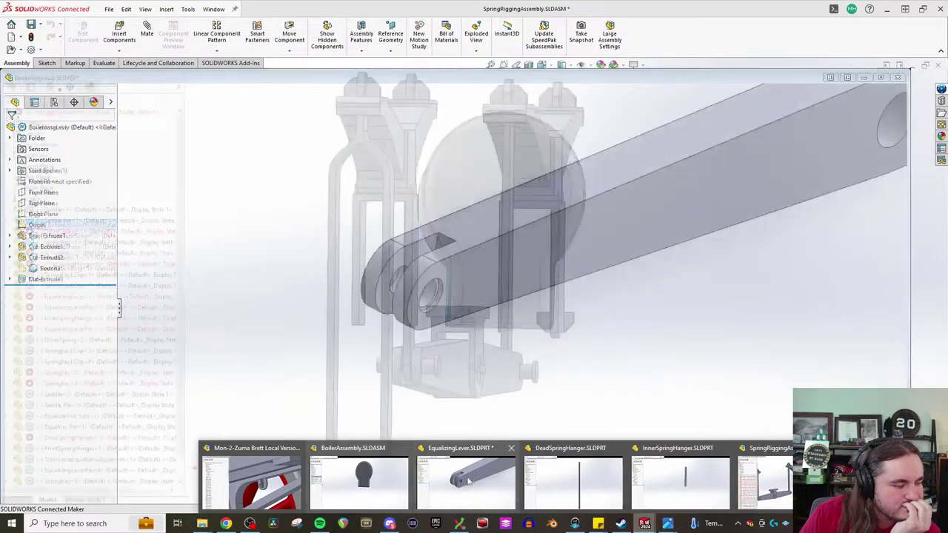
left_click(270, 470)
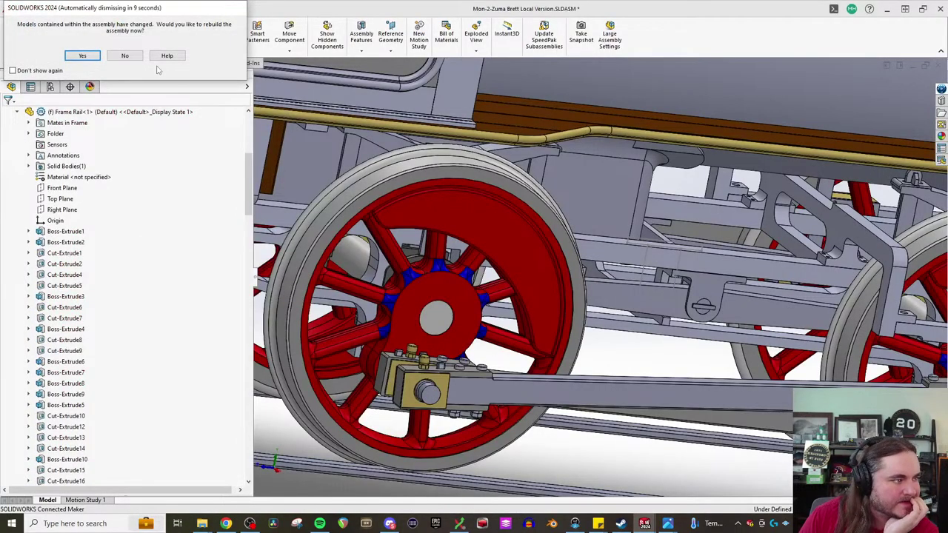
left_click(86, 57)
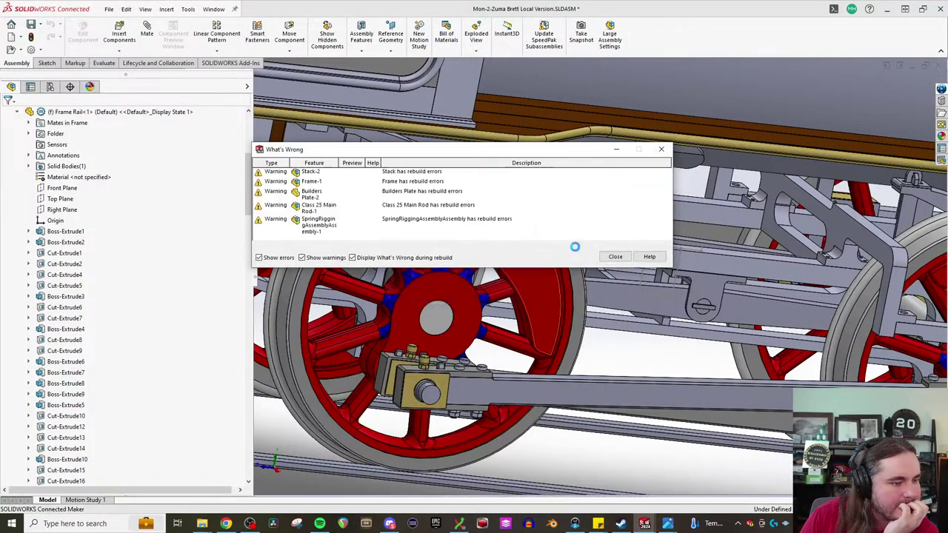
left_click(614, 258)
Step: Turn the rear driving wheel by its counterweight to expose the equalizing lever's end pin between the spokes
middle_click_drag(578, 311, 459, 330)
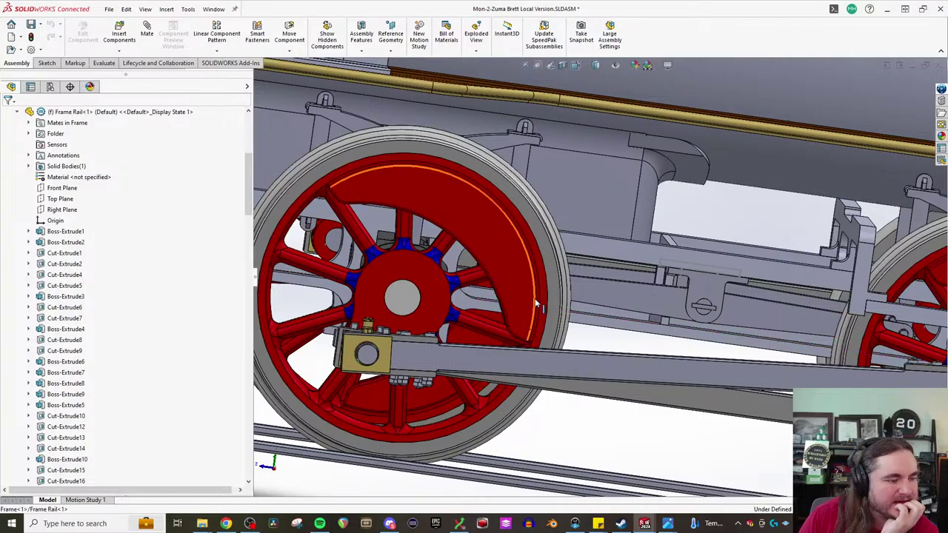
left_click(494, 220)
left_click_drag(495, 220, 394, 183)
mouse_move(649, 258)
middle_mouse_down()
mouse_move(627, 234)
mouse_move(644, 234)
mouse_move(646, 246)
middle_mouse_up()
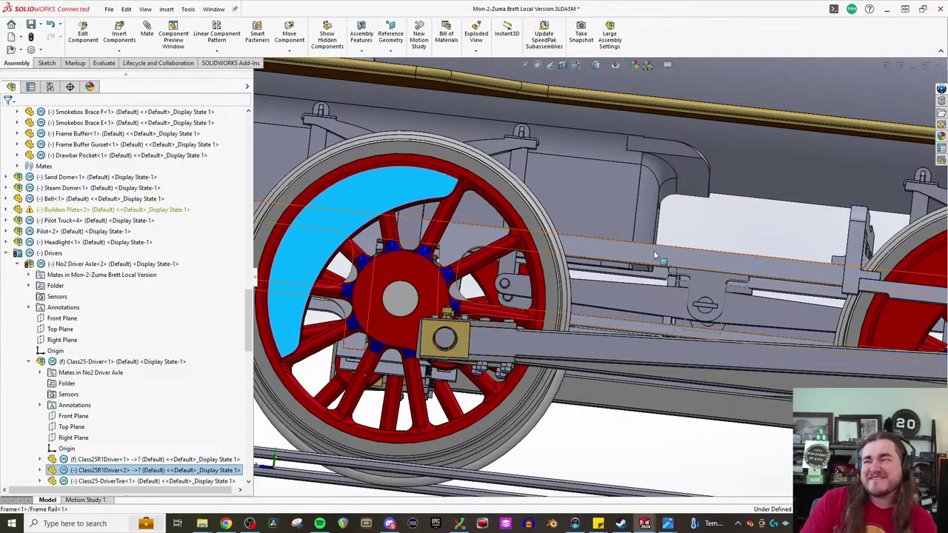
key("z")
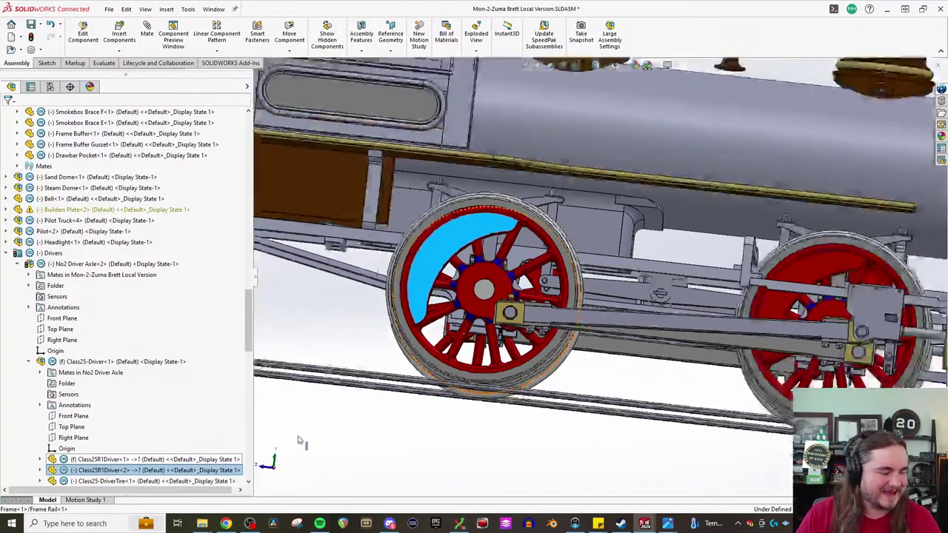
Step: Show the locomotive in the Right view and turn the front driving wheel to reposition the drivers and rods
left_click(276, 471)
scroll(635, 366, "down", 6)
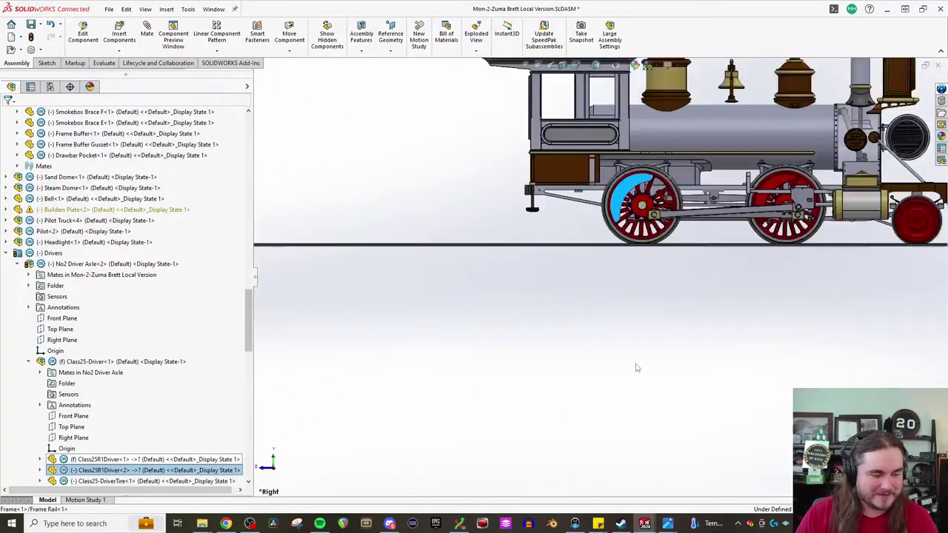
scroll(767, 178, "down", 3)
scroll(765, 215, "up", 1)
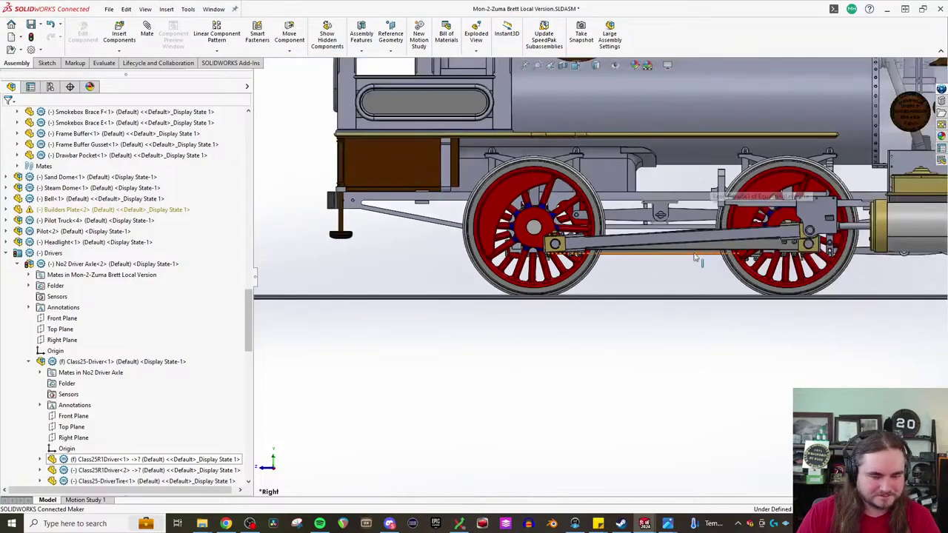
scroll(763, 249, "down", 3)
left_click_drag(619, 205, 636, 167)
Step: Examine how the equalizing lever's end pin sits behind the rear driver's spokes, then return to the EqualizingLeverPin part
middle_click_drag(342, 230, 369, 243)
scroll(370, 235, "down", 6)
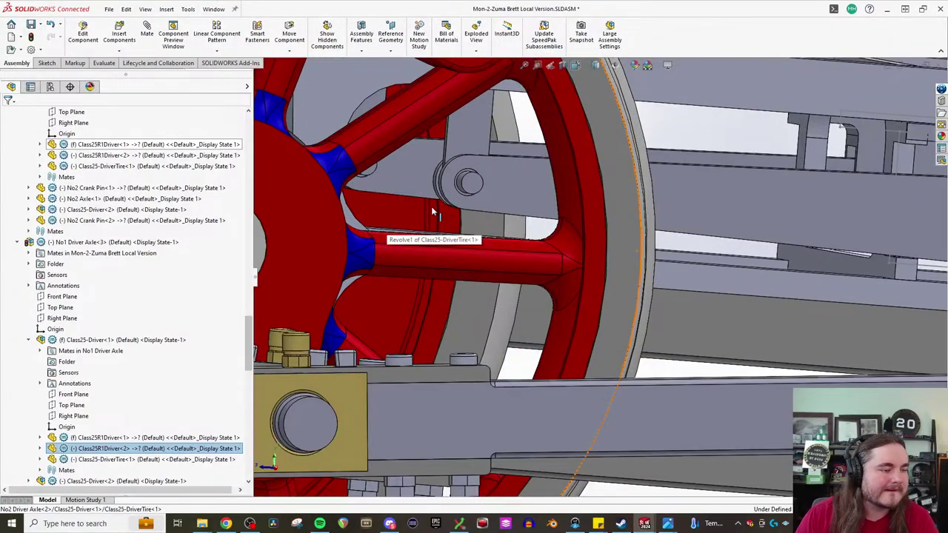
scroll(424, 216, "up", 4)
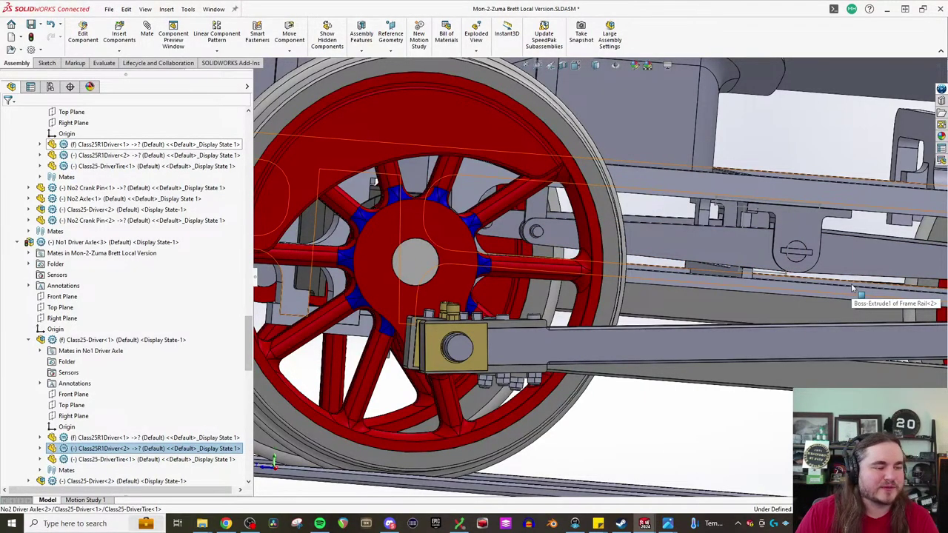
scroll(577, 216, "down", 3)
middle_click_drag(544, 254, 513, 277)
mouse_move(645, 524)
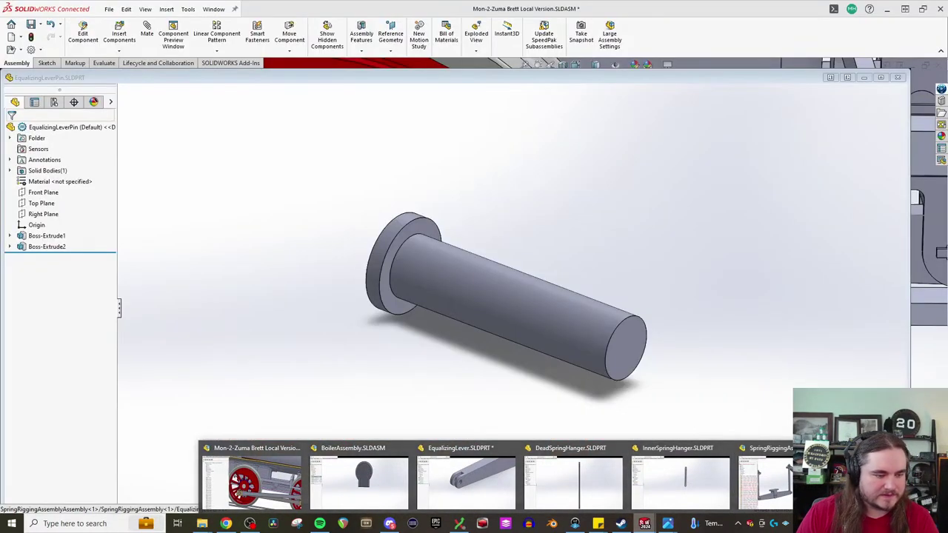
left_click(467, 483)
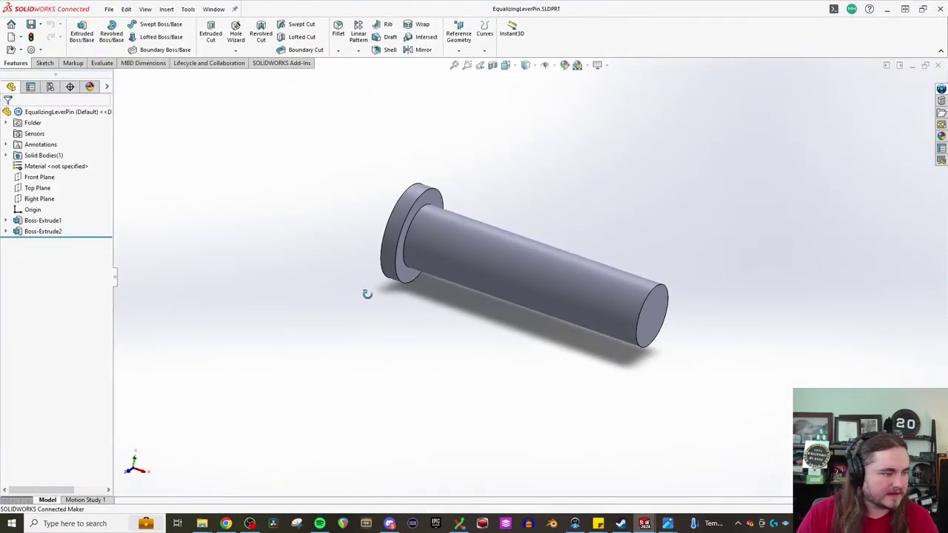